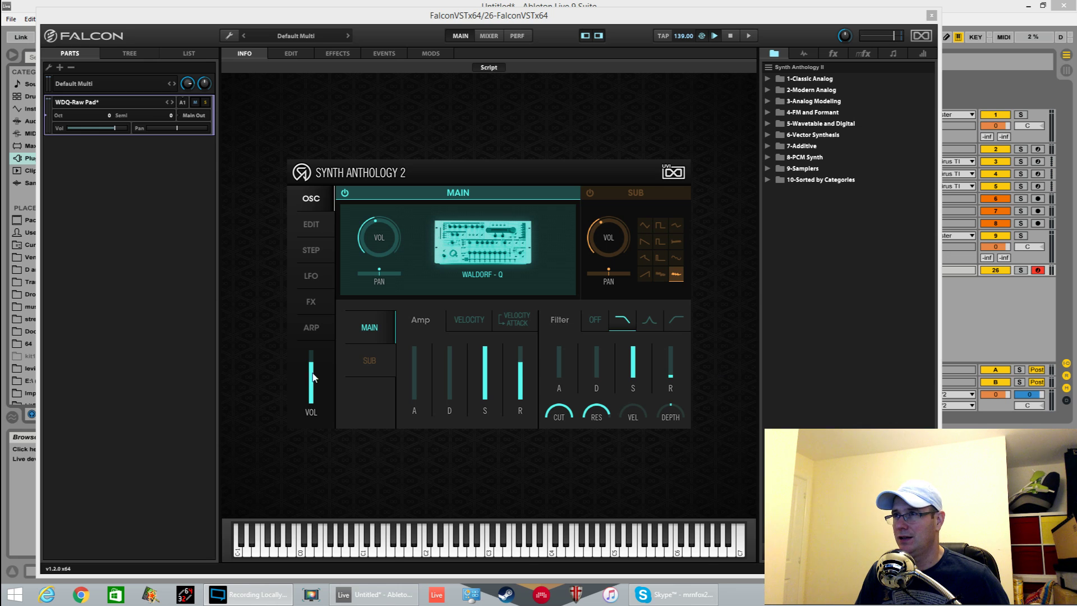
- Browse the 10-Sorted by Categories folder, examining the Leads and Flutes categories and the Classic Analog lead presets
click(265, 153)
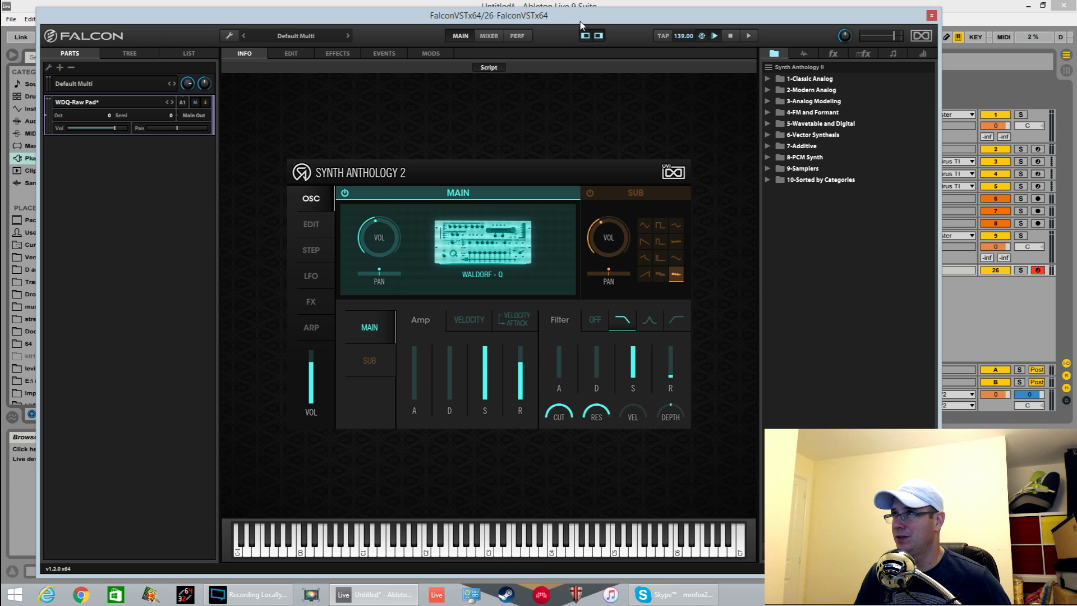
drag(580, 21, 592, 19)
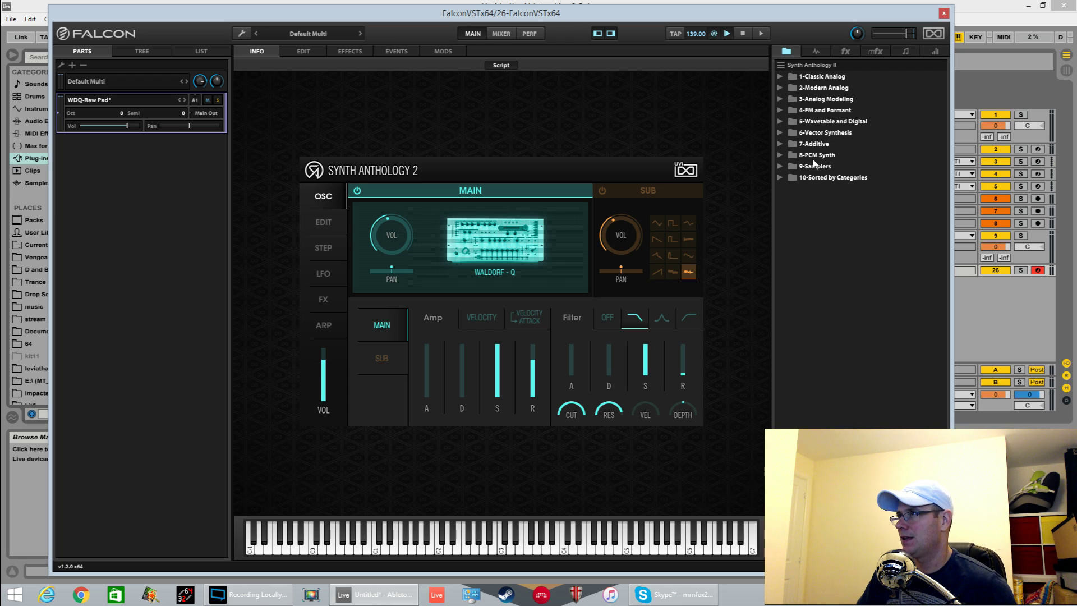
click(779, 178)
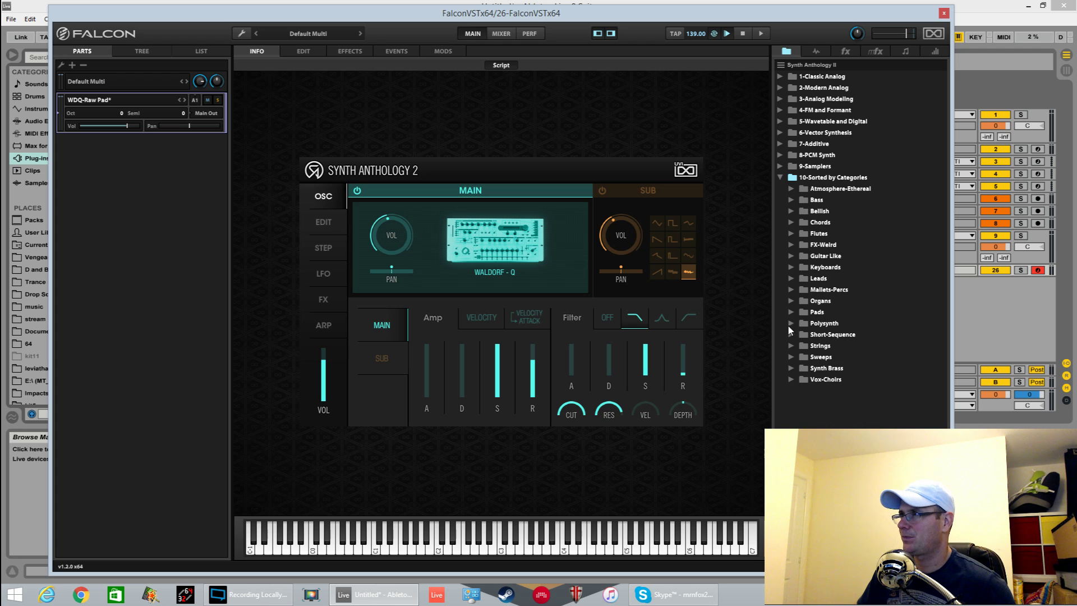
click(791, 278)
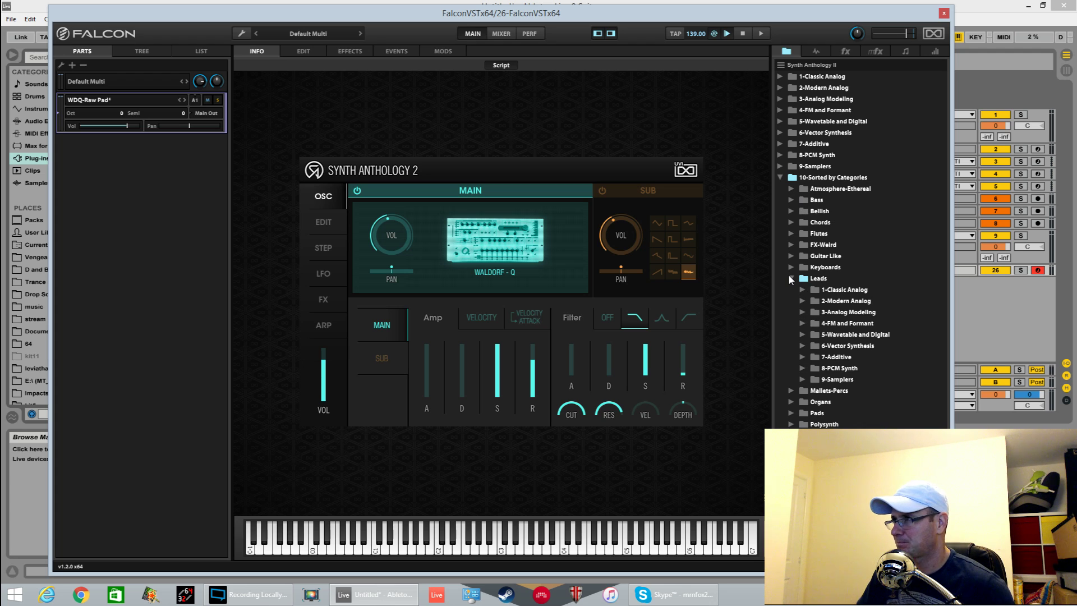
click(791, 278)
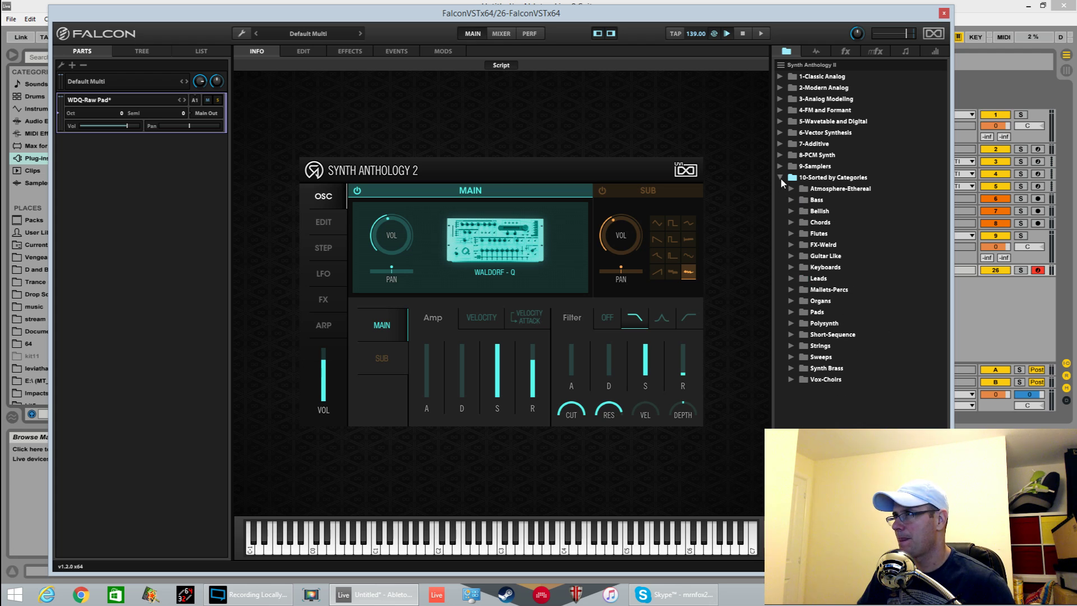
click(791, 234)
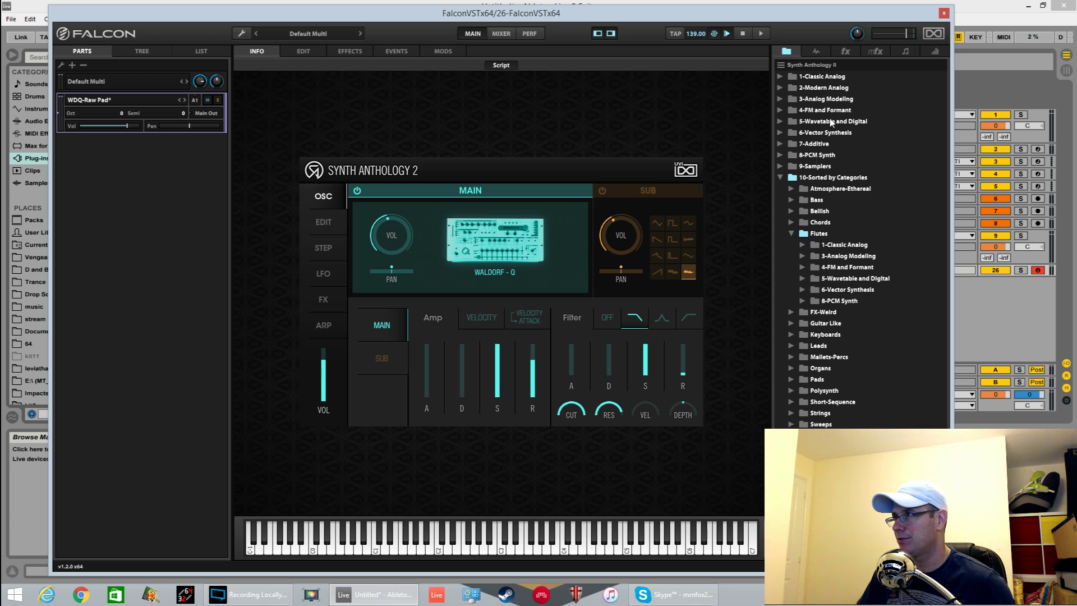
click(791, 233)
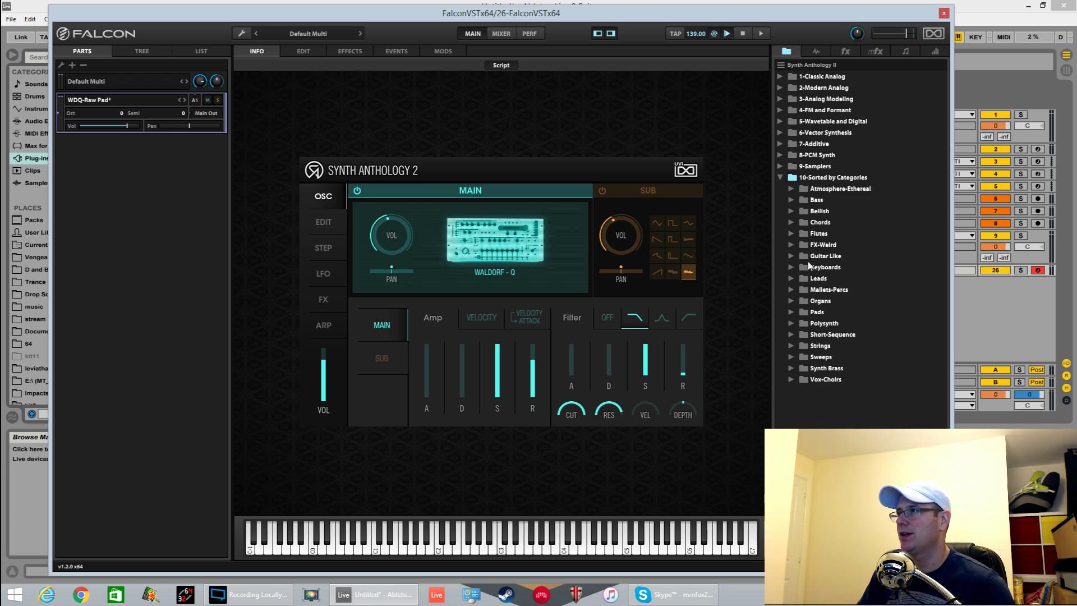
click(790, 278)
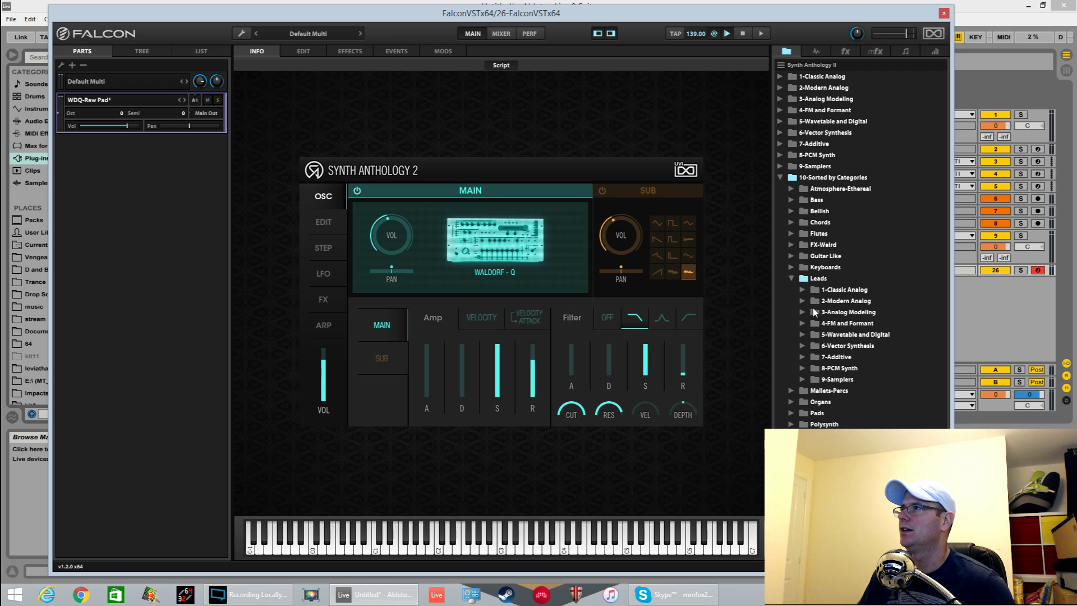
click(803, 289)
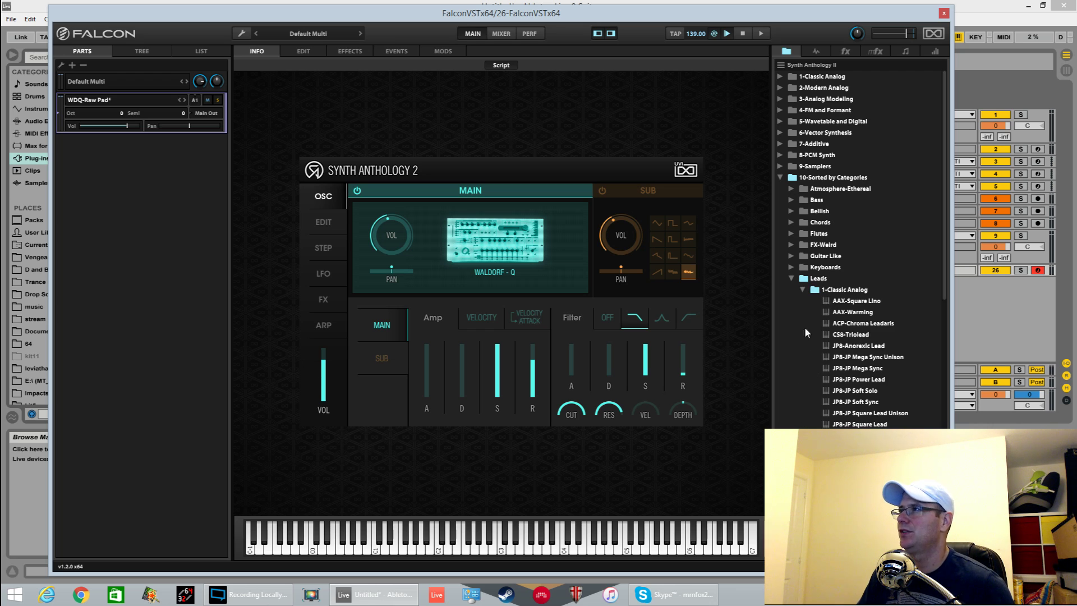
click(800, 290)
click(789, 279)
click(780, 177)
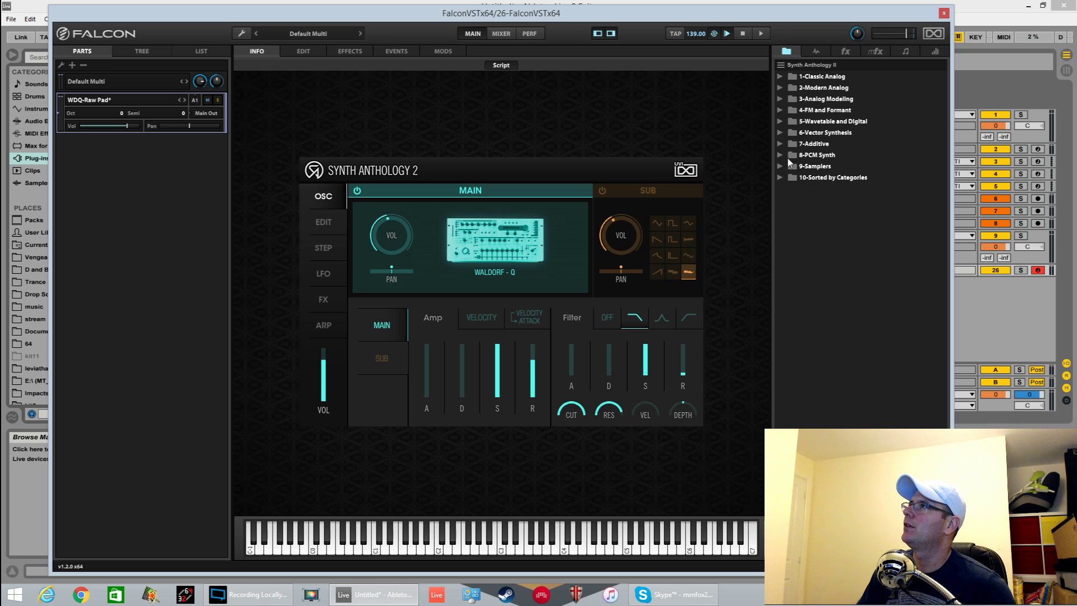
- Examine the categories in the 1-Classic Analog folder and the browser's list of soundbanks, places and devices
click(781, 76)
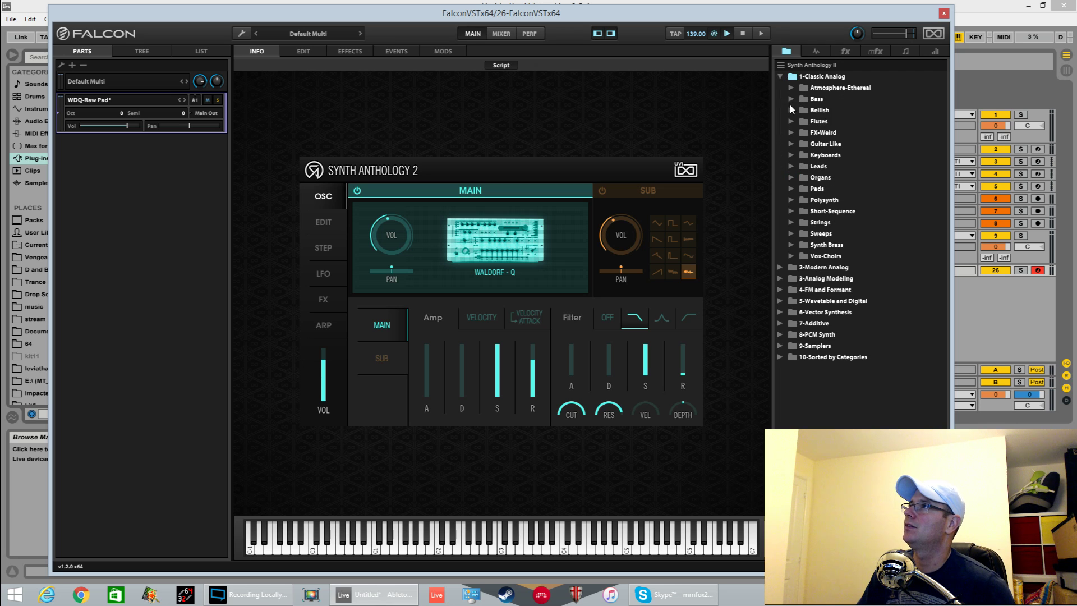
click(790, 167)
click(789, 167)
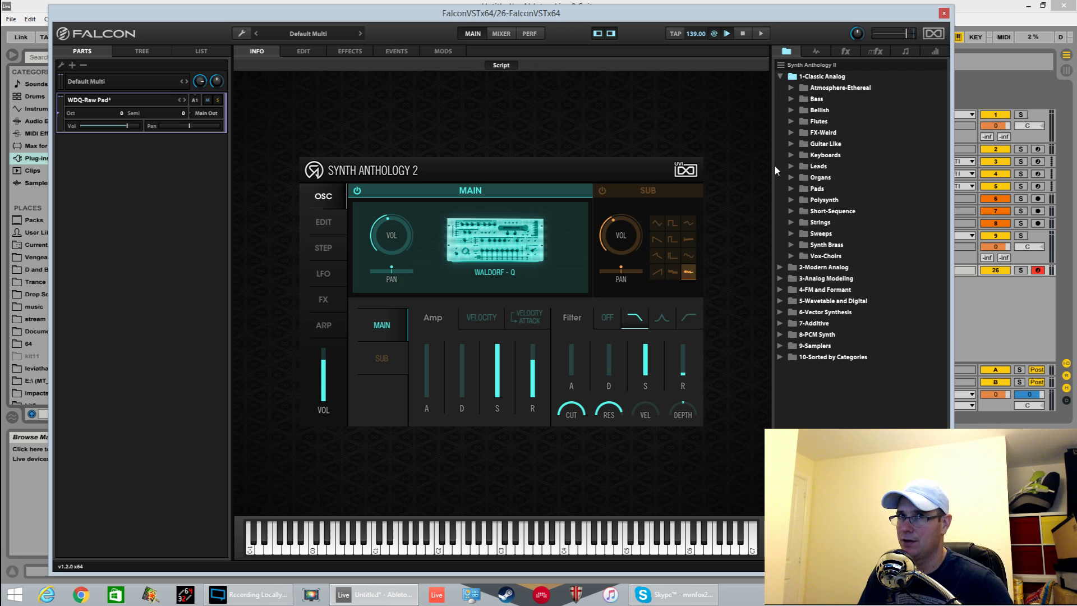
click(780, 77)
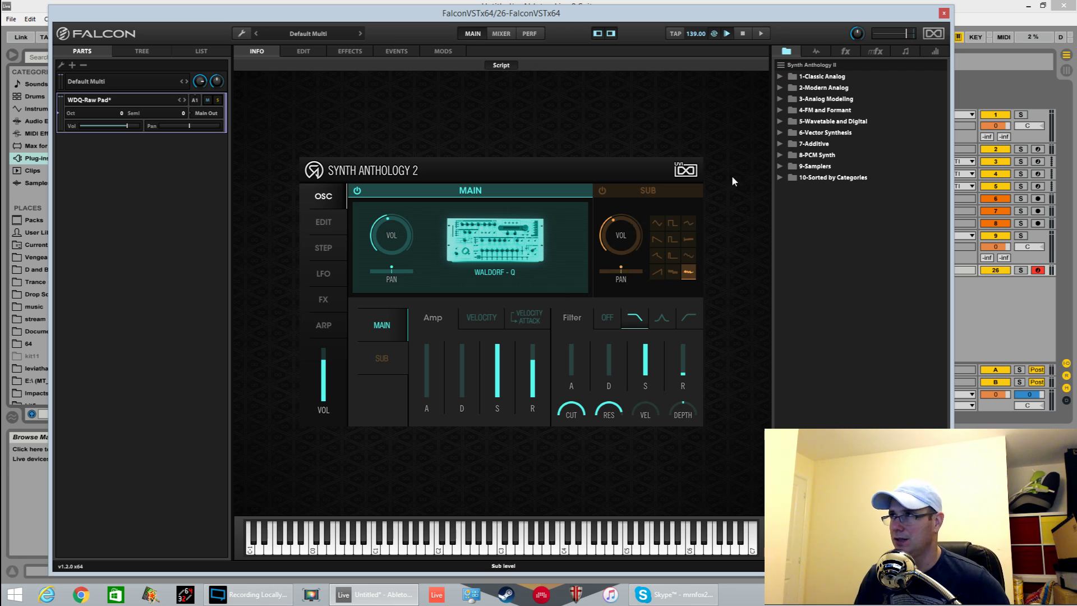
click(840, 64)
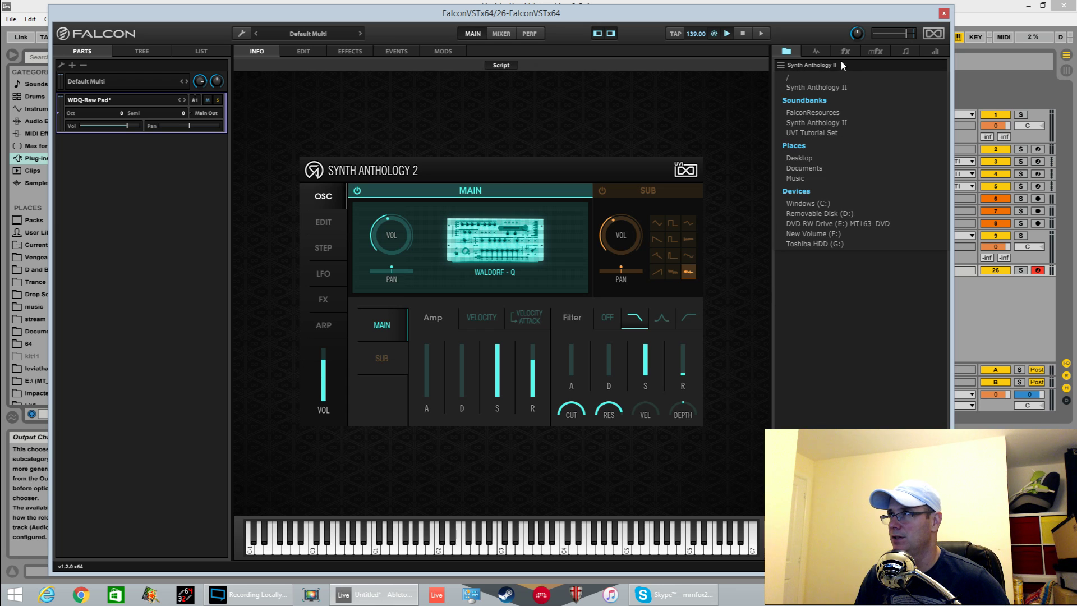
click(794, 49)
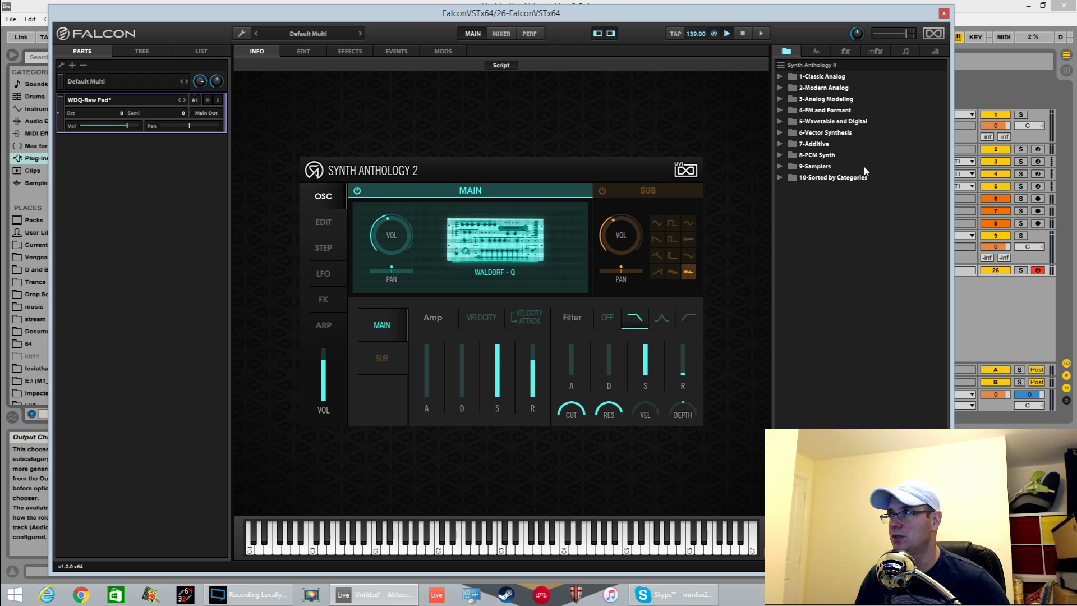
- Delete the FalconVSTx64 device from track 26 and load a fresh FalconVSTx64 instance in its place
click(943, 13)
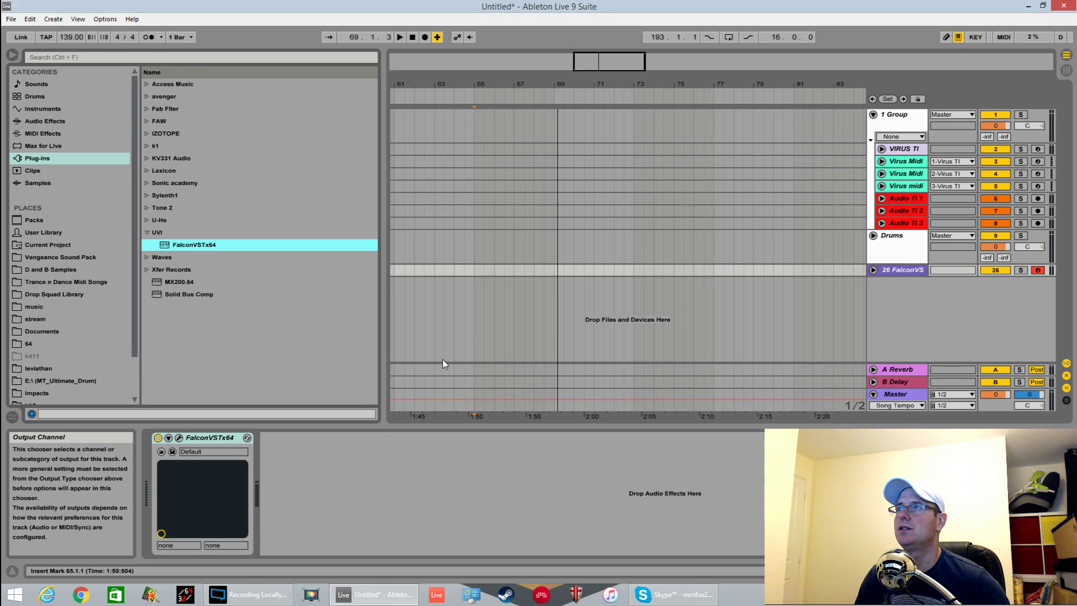
right_click(204, 440)
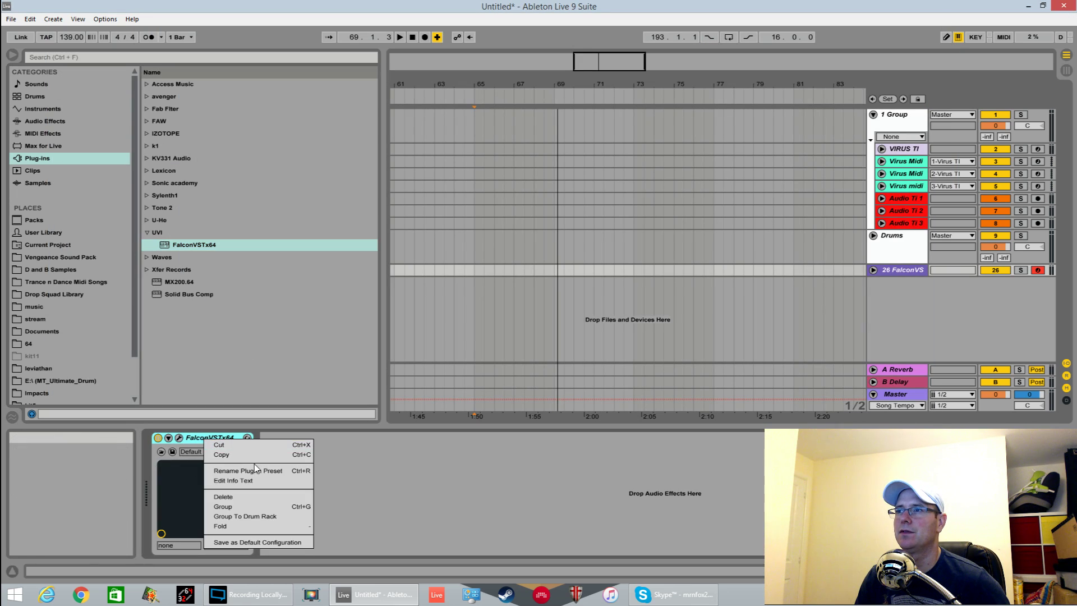
click(234, 497)
drag(195, 251, 289, 474)
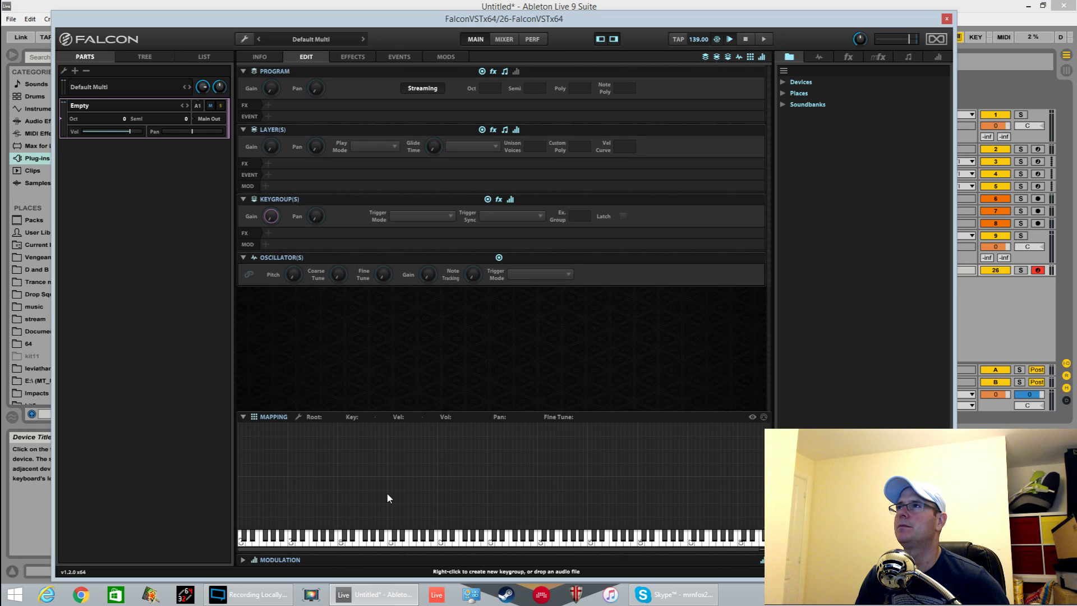
- Open the Synth Anthology II soundbank from the uvi folder inside Librarys on New Volume (F:)
click(783, 82)
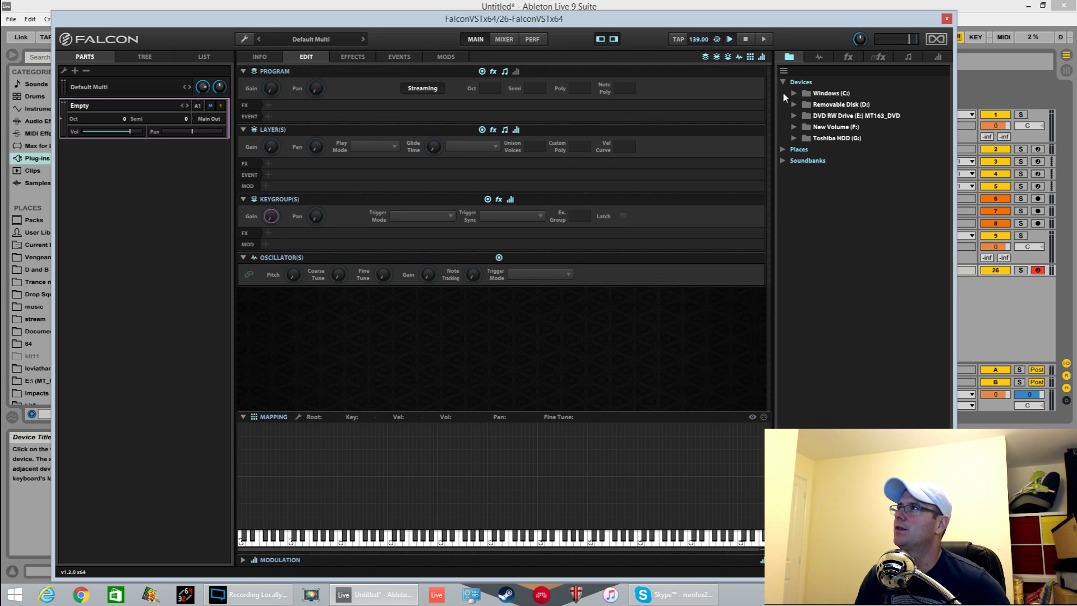
double_click(827, 127)
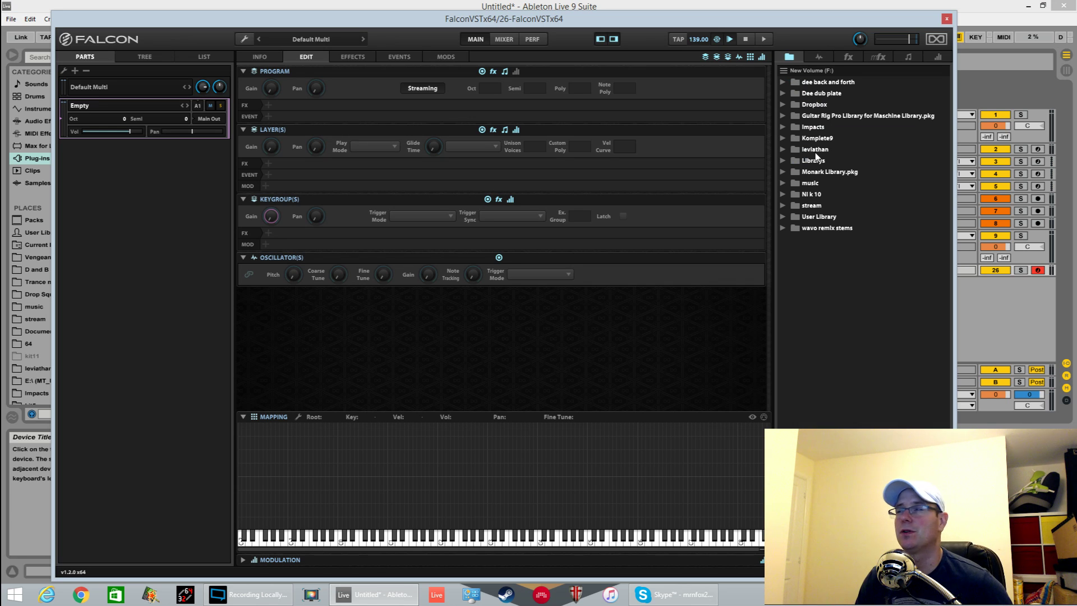
click(782, 161)
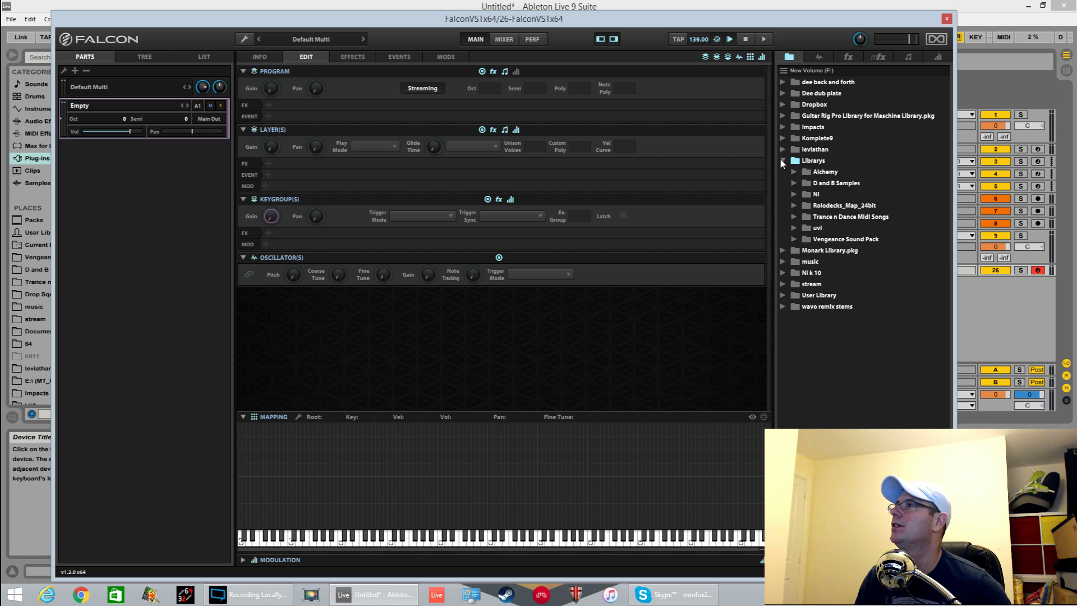
click(794, 228)
double_click(851, 240)
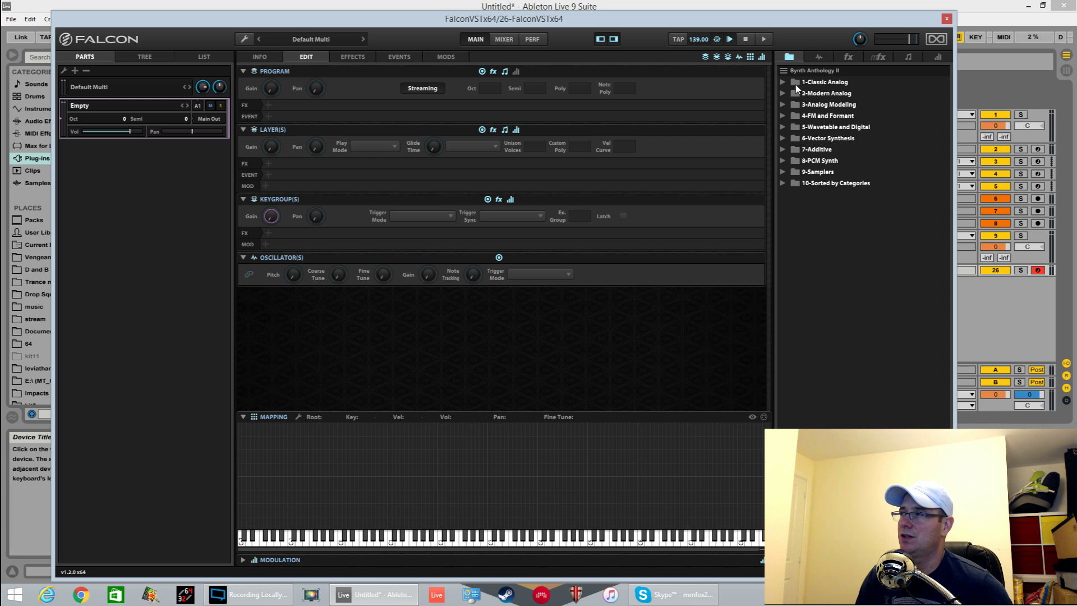
- Load the OBX-Organigram preset from the 1-Classic Analog Pads folder
click(783, 83)
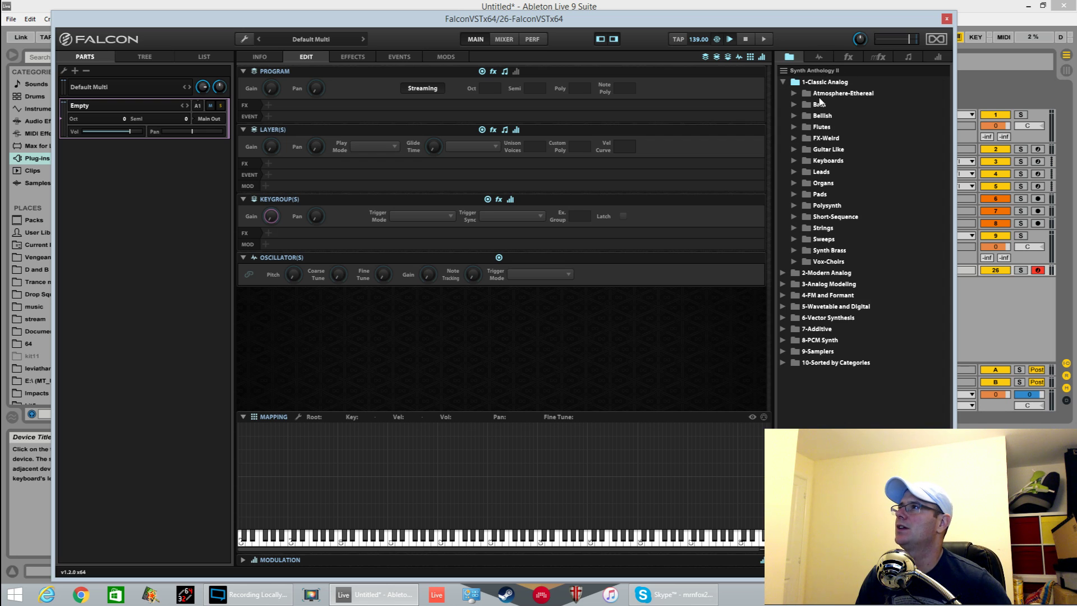
click(806, 194)
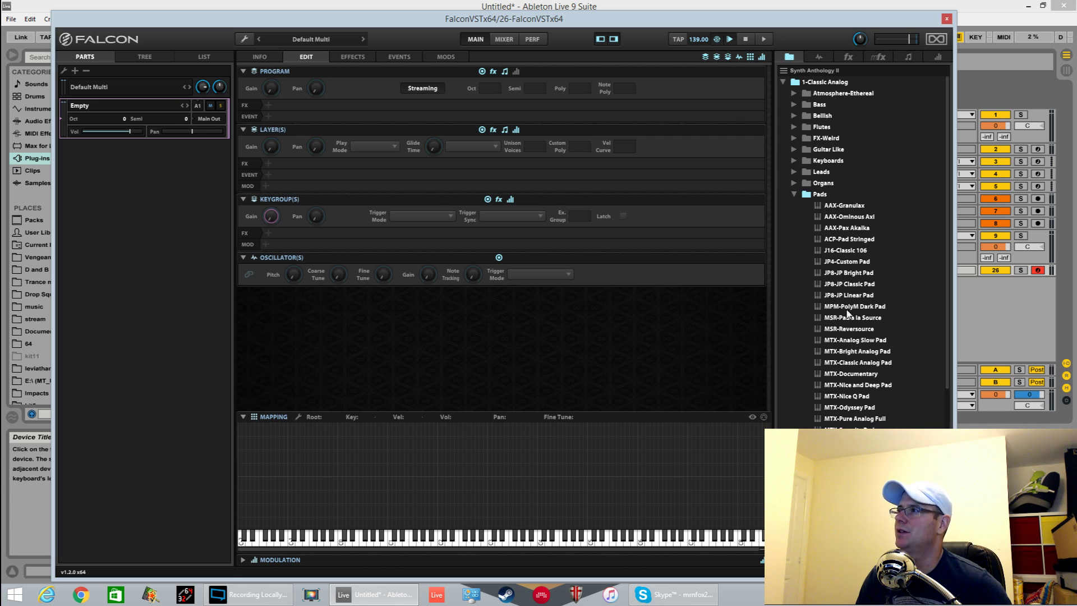
scroll(871, 424, down, 2)
double_click(864, 406)
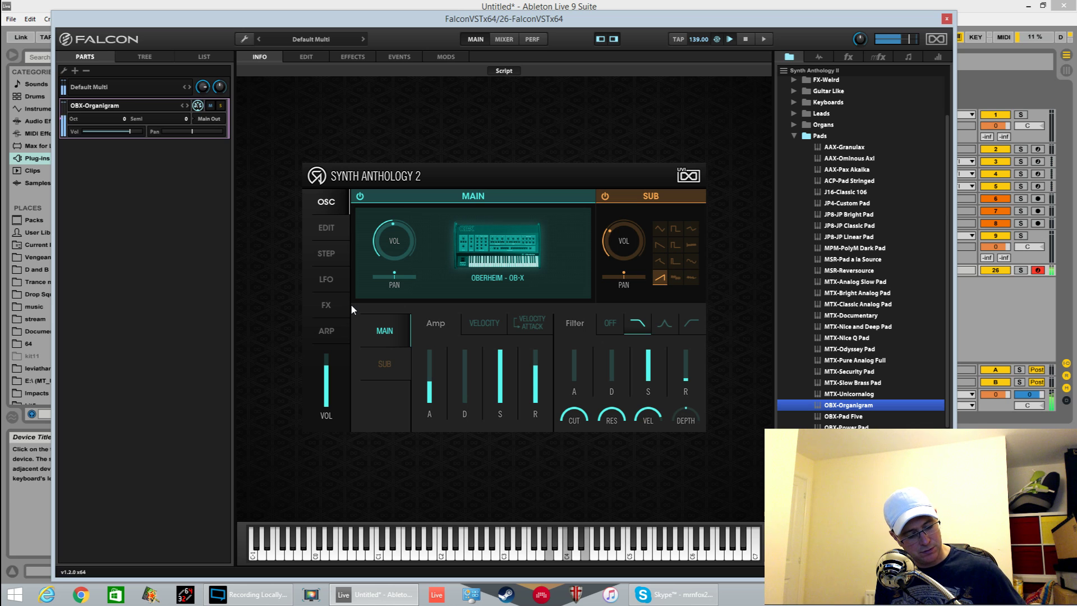
- Load the XPA-Noise Pad preset and view its pitch, stereo and modwheel settings before returning to the oscillator page
scroll(853, 359, down, 5)
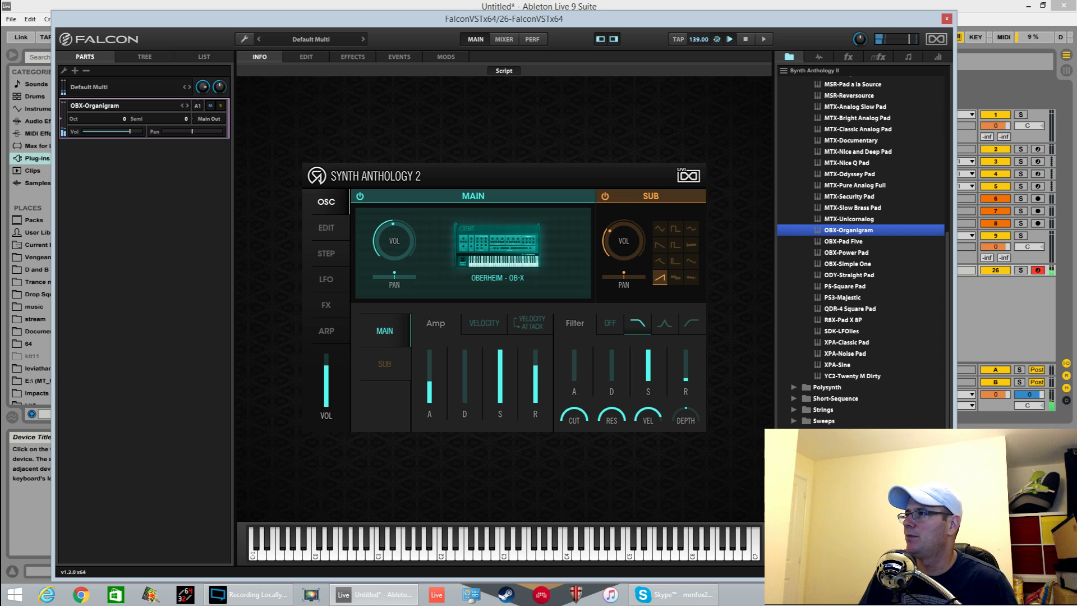
double_click(853, 354)
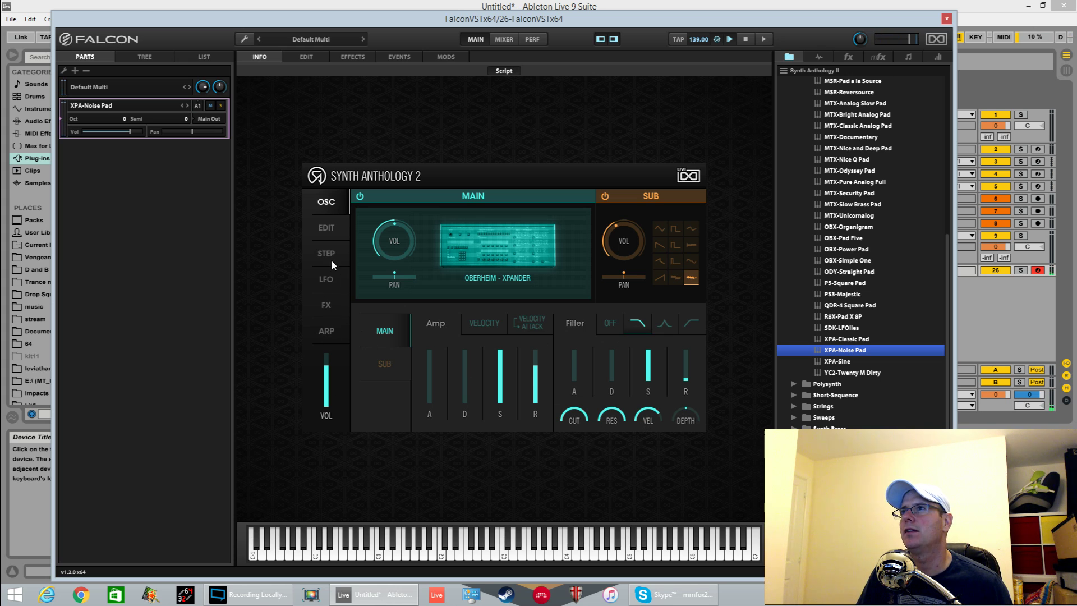
click(327, 229)
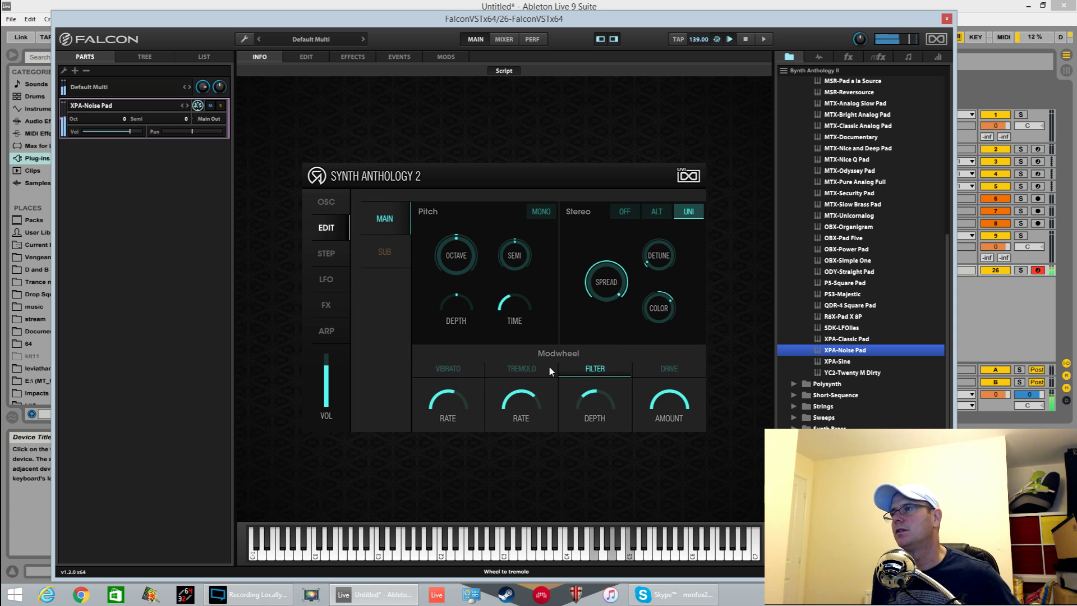
click(336, 204)
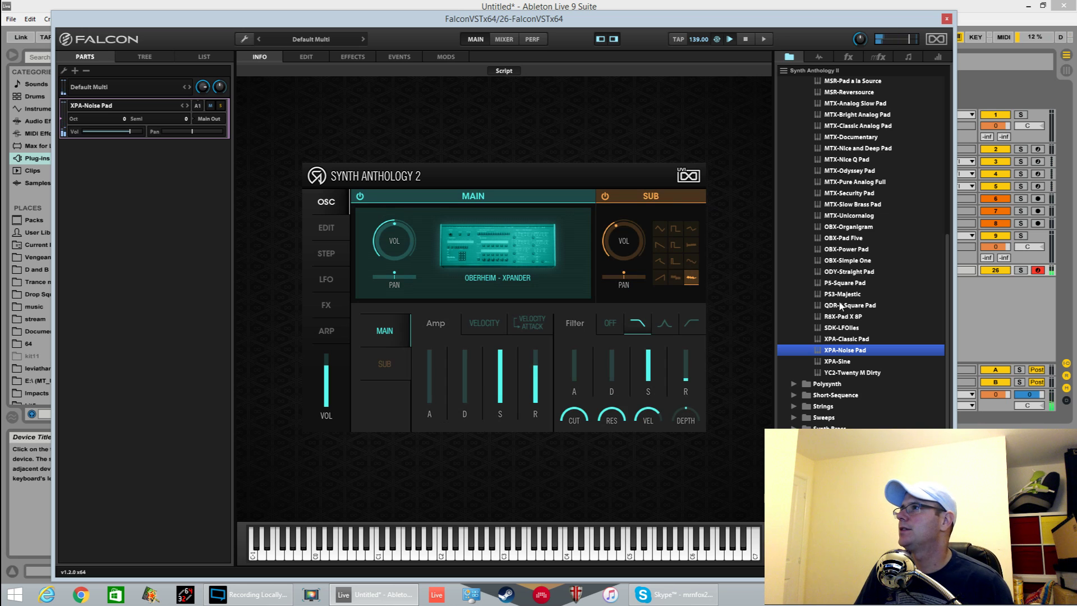
- Load the MTX-Slow Brass Pad preset, and collapse the Pads and 1-Classic Analog folders
scroll(858, 336, up, 6)
click(856, 410)
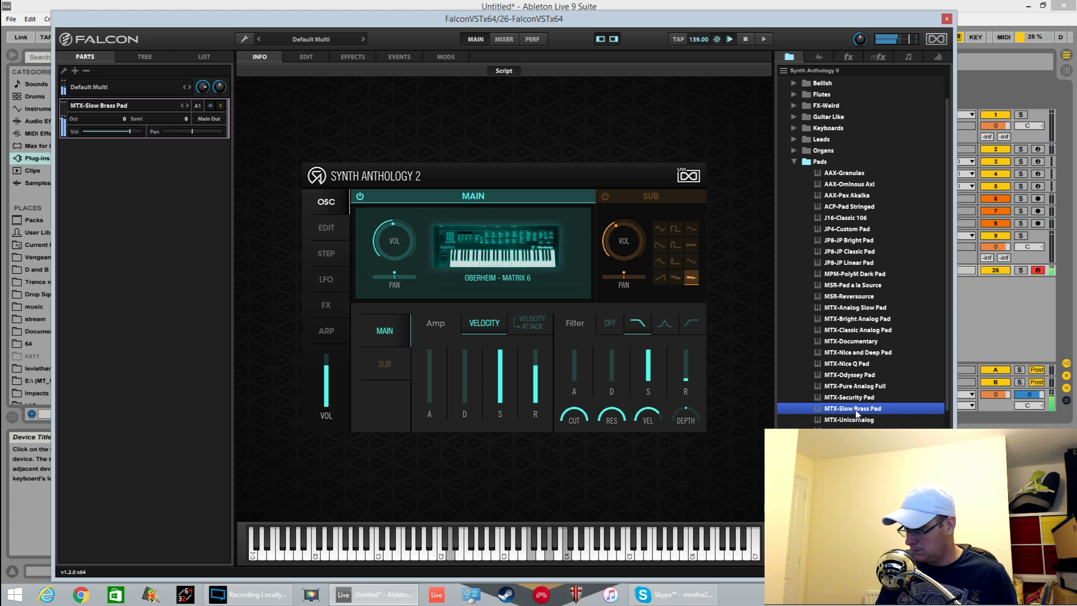
click(794, 162)
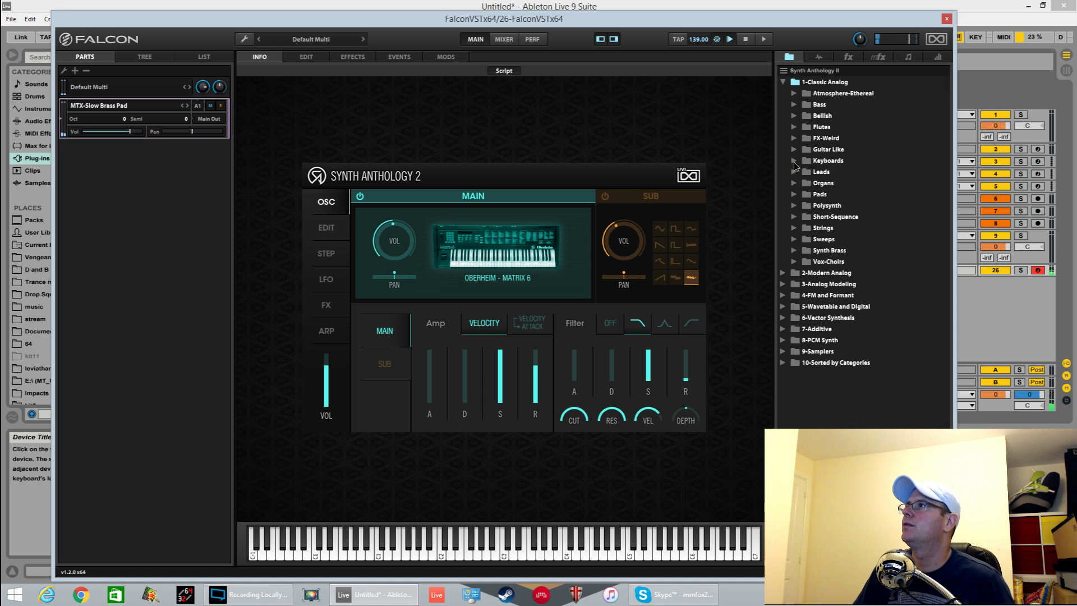
click(783, 82)
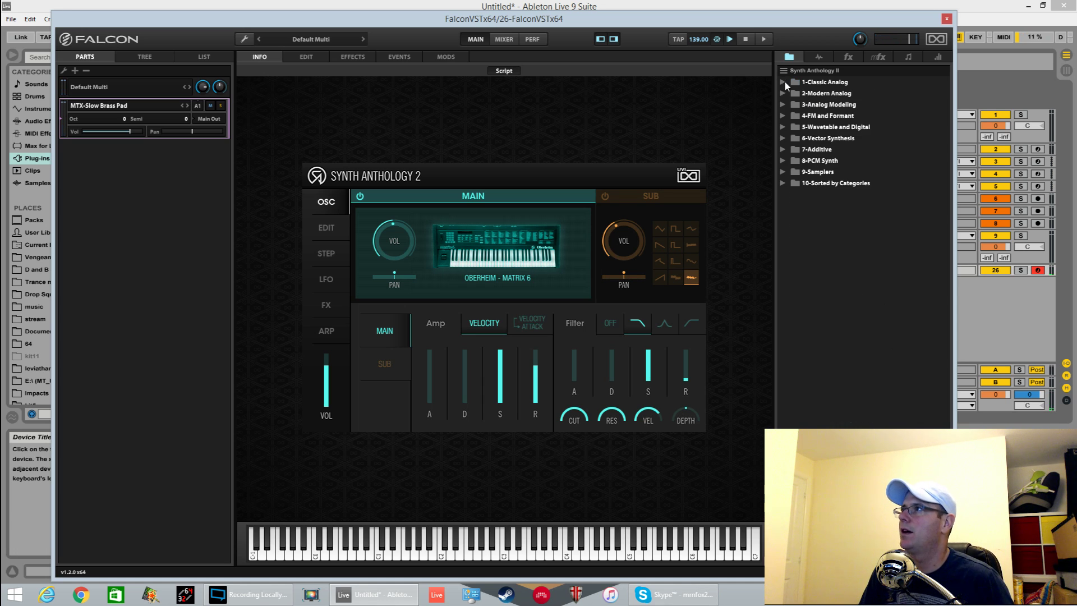
- Load the WXT-Emergency preset from the 5-Wavetable and Digital Sweeps folder, and collapse Sweeps
click(782, 127)
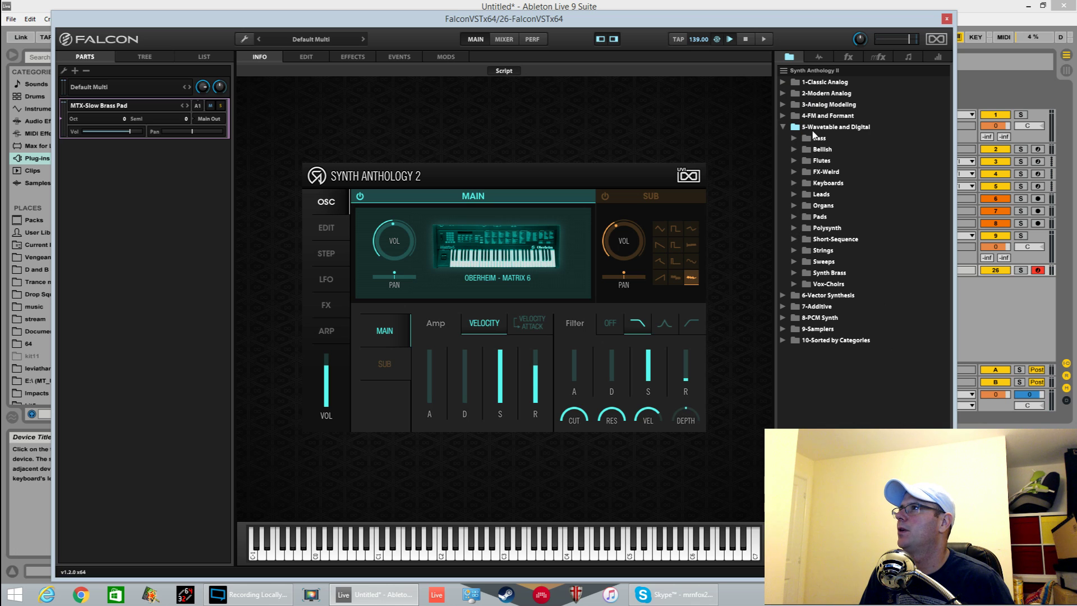
click(793, 261)
double_click(847, 340)
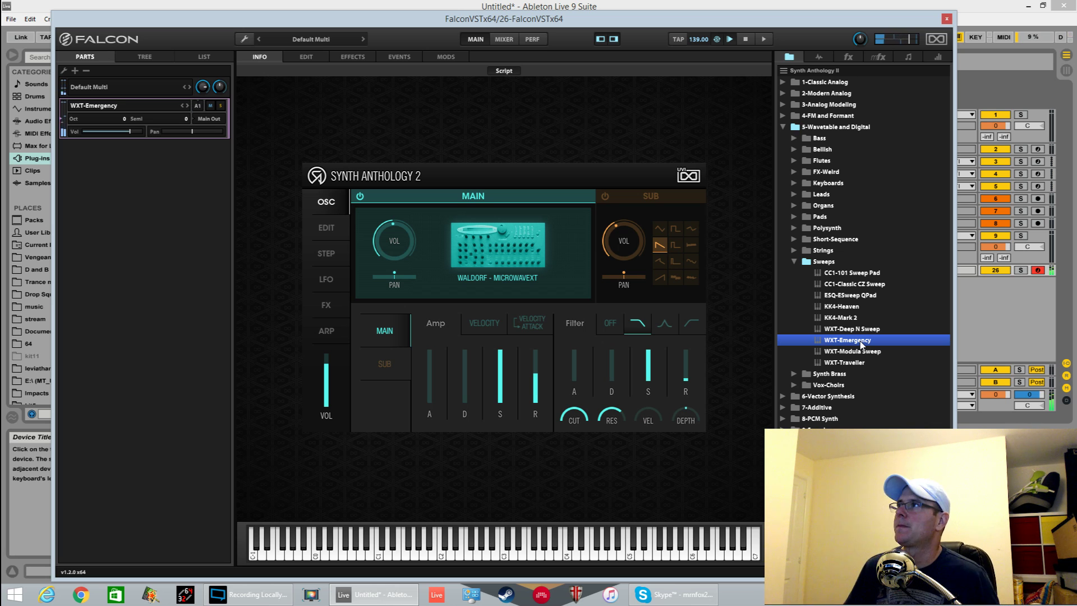
click(794, 261)
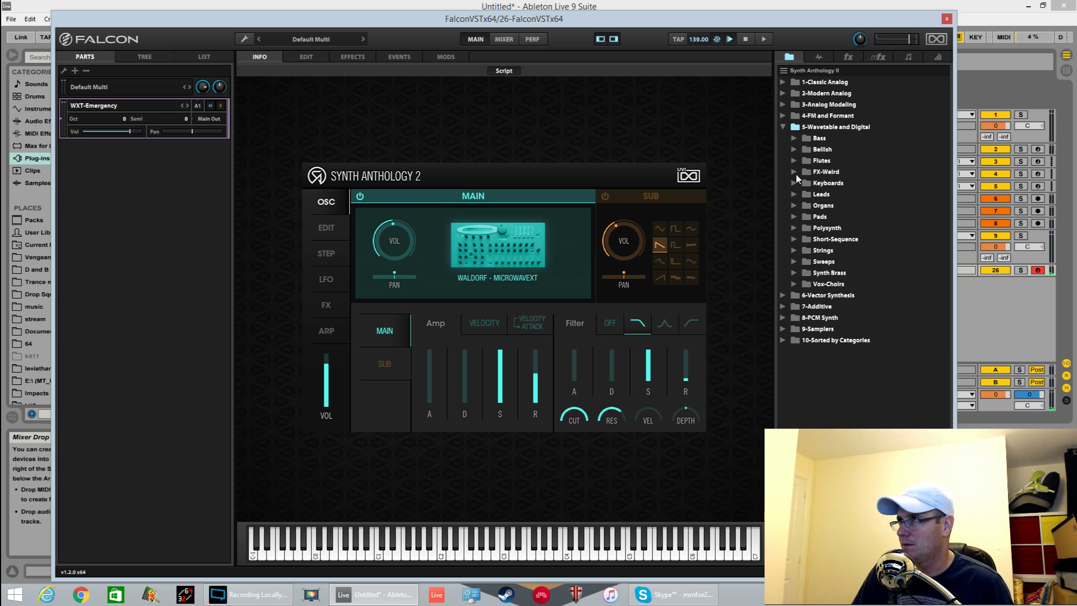
- Load the KSK-Fat Add Brass preset from the 7-Additive Bass folder, with the 5-Wavetable and Digital folder collapsed
click(783, 127)
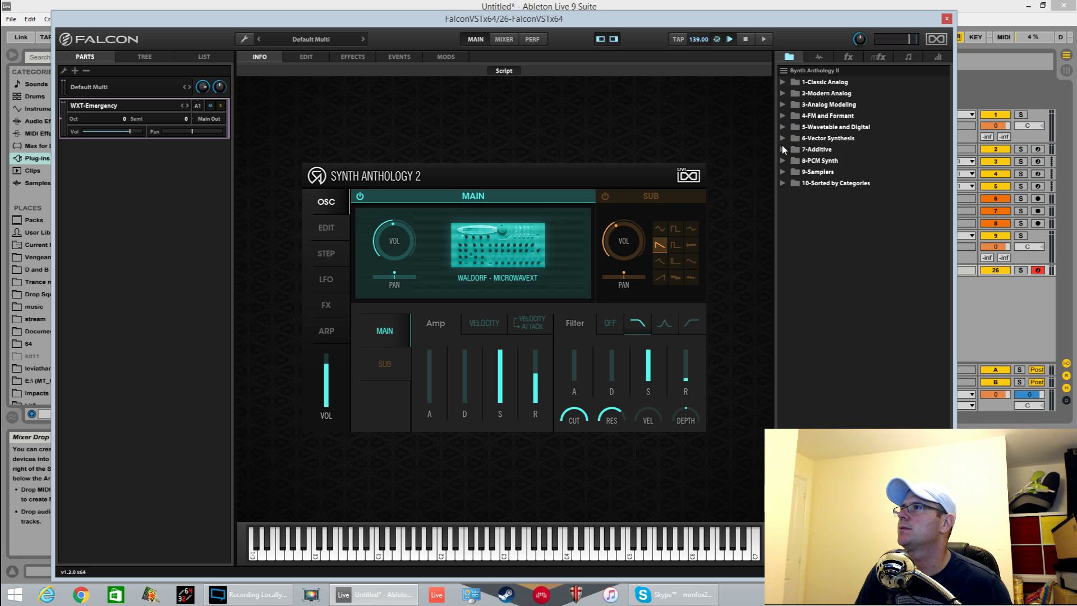
click(783, 149)
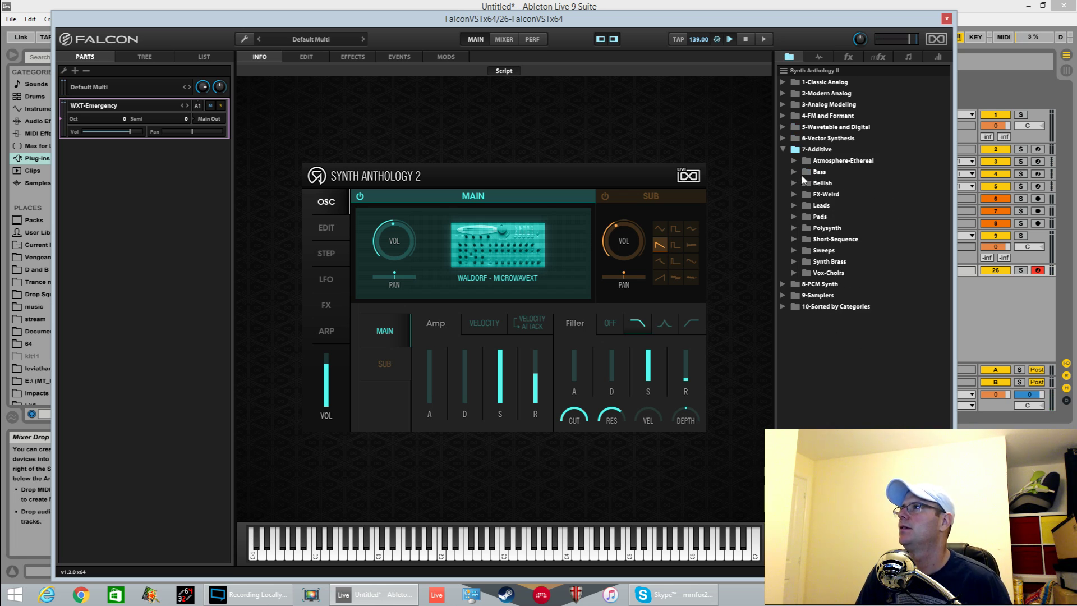
click(794, 171)
double_click(873, 184)
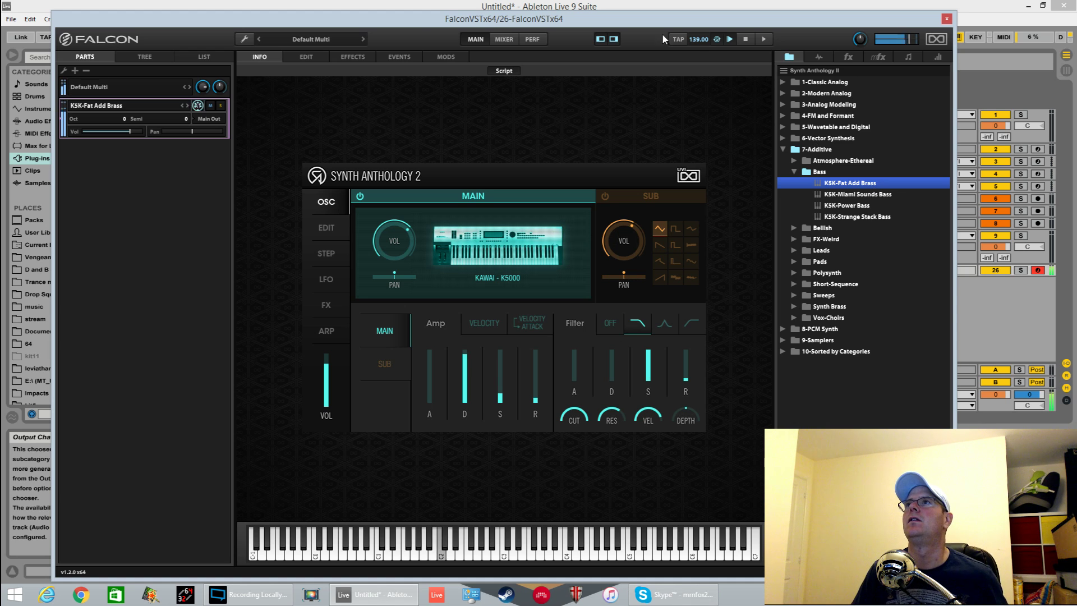
- Move the Falcon window out of the way and toggle Reduced Latency When Monitoring in Ableton Live's options
drag(419, 22, 446, 26)
drag(196, 22, 196, 87)
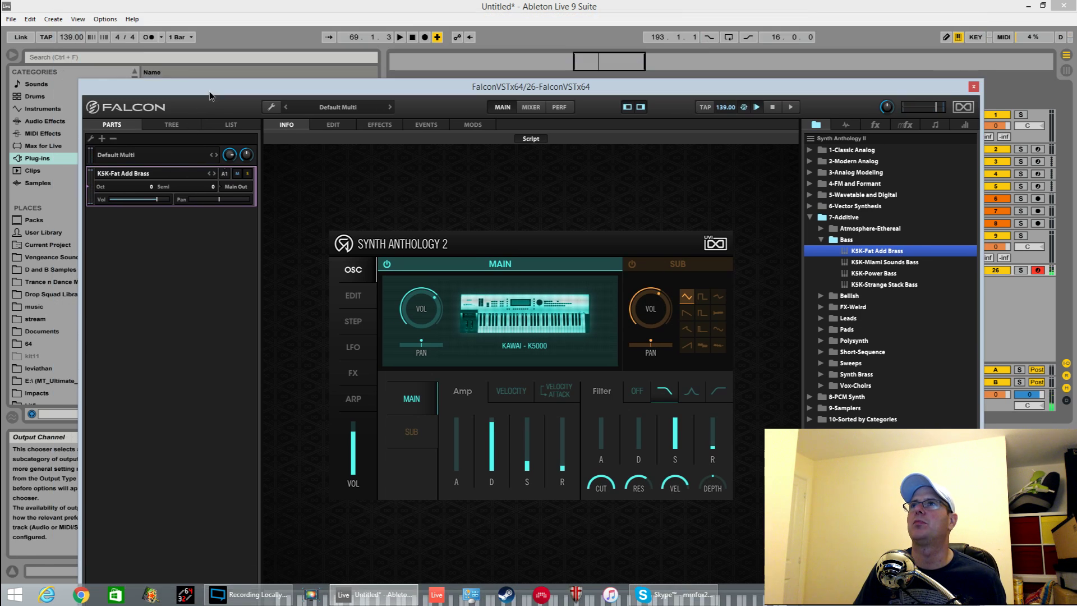
click(103, 19)
click(146, 99)
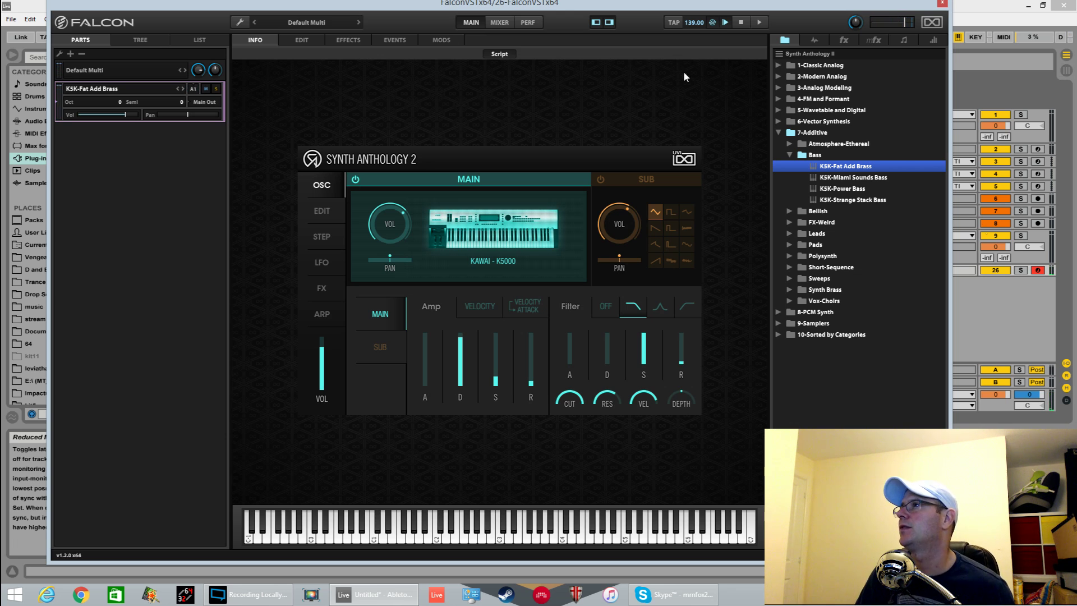
- Collapse the 7-Additive folder and load the VRC-Neptune Pads preset from the 3-Analog Modeling Pads folder
click(785, 133)
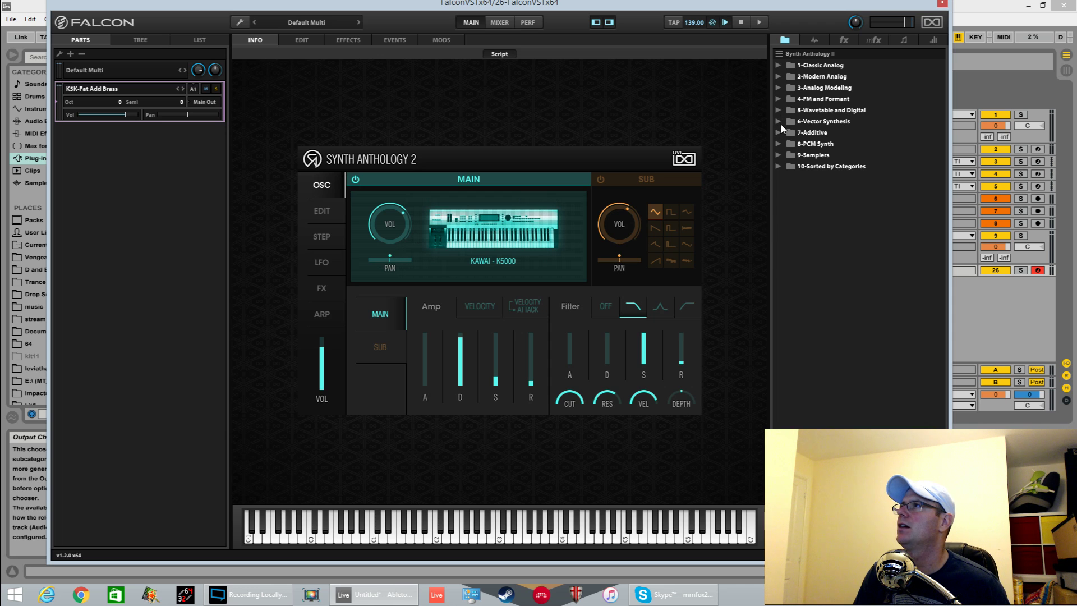
click(777, 88)
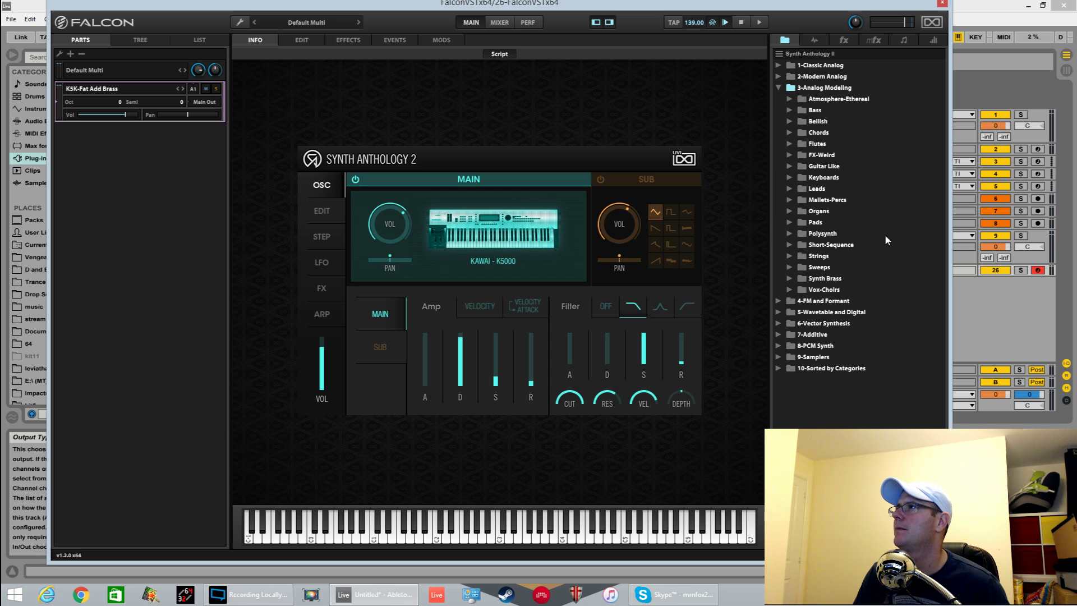
click(789, 222)
scroll(849, 325, down, 5)
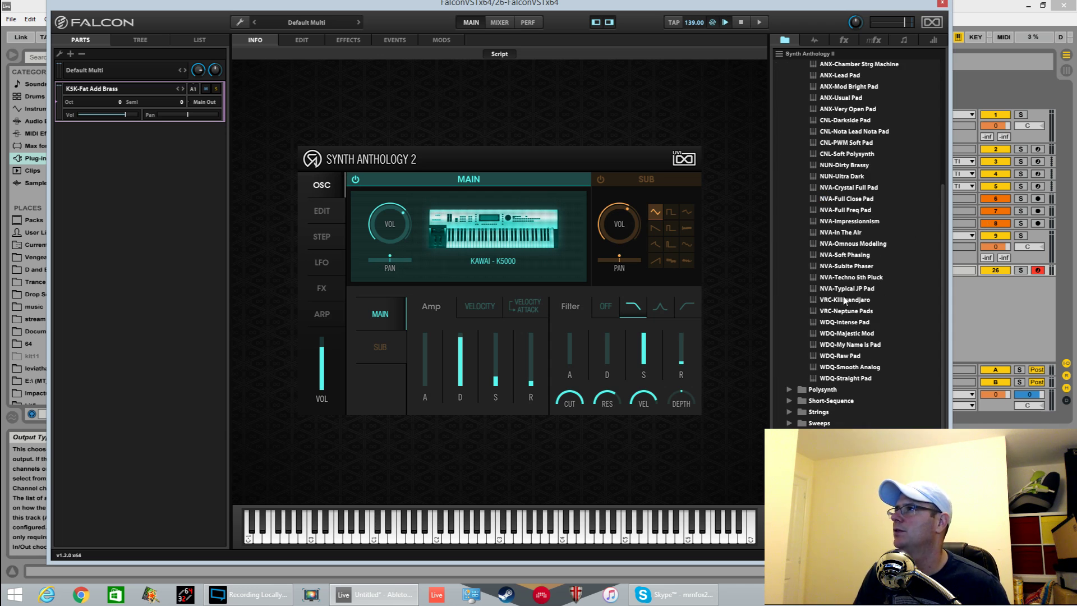
double_click(852, 311)
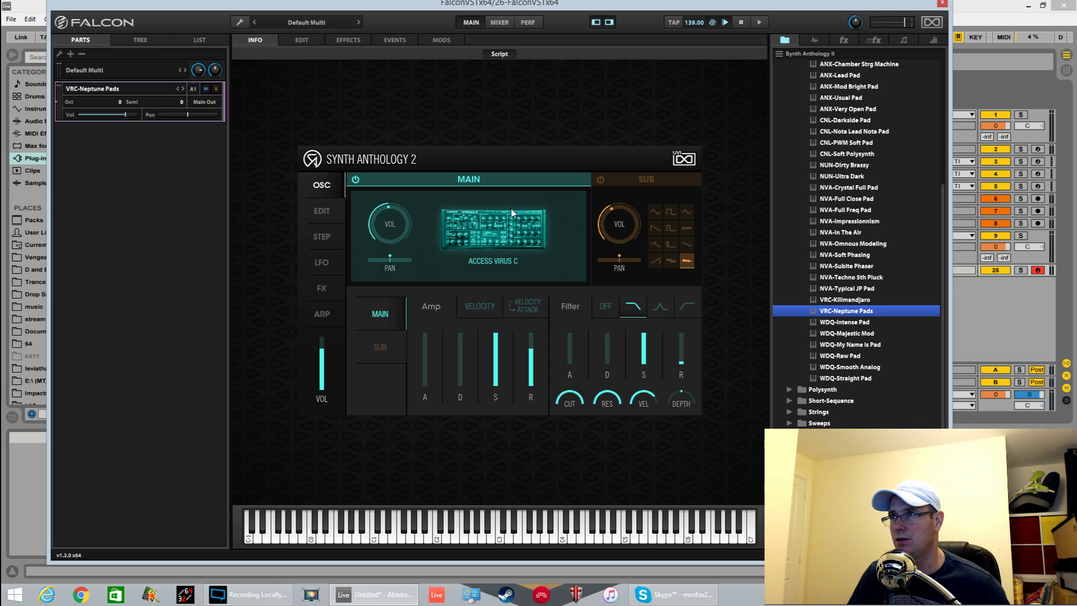
- Set the main oscillator's volume to 0.70 and try out its pan slider, leaving it centred
drag(389, 249, 414, 198)
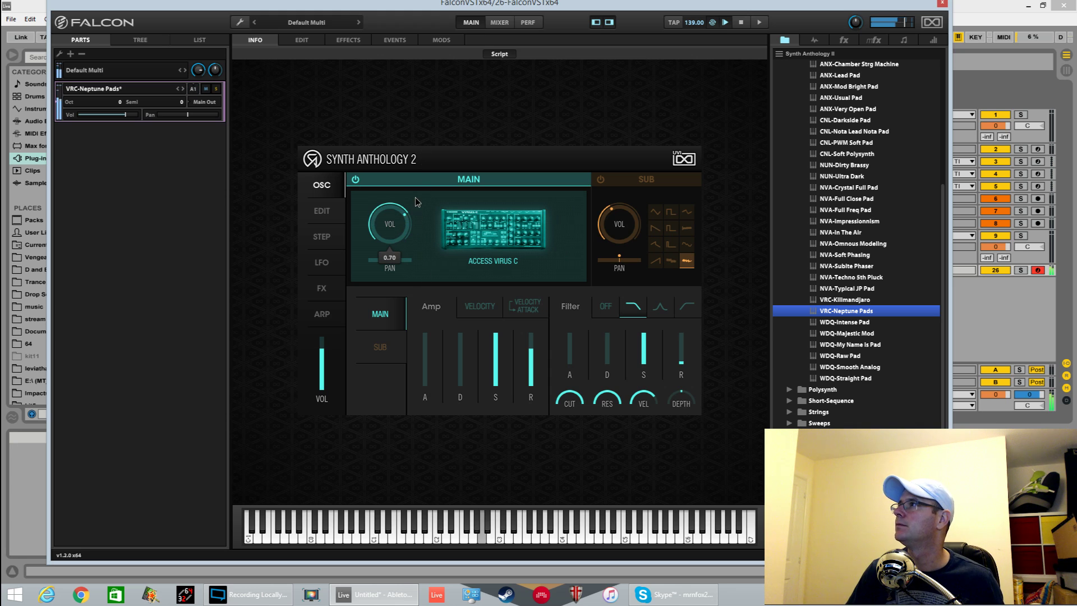
mouse_move(394, 273)
mouse_down()
mouse_move(676, 280)
mouse_move(391, 272)
mouse_up()
mouse_move(635, 223)
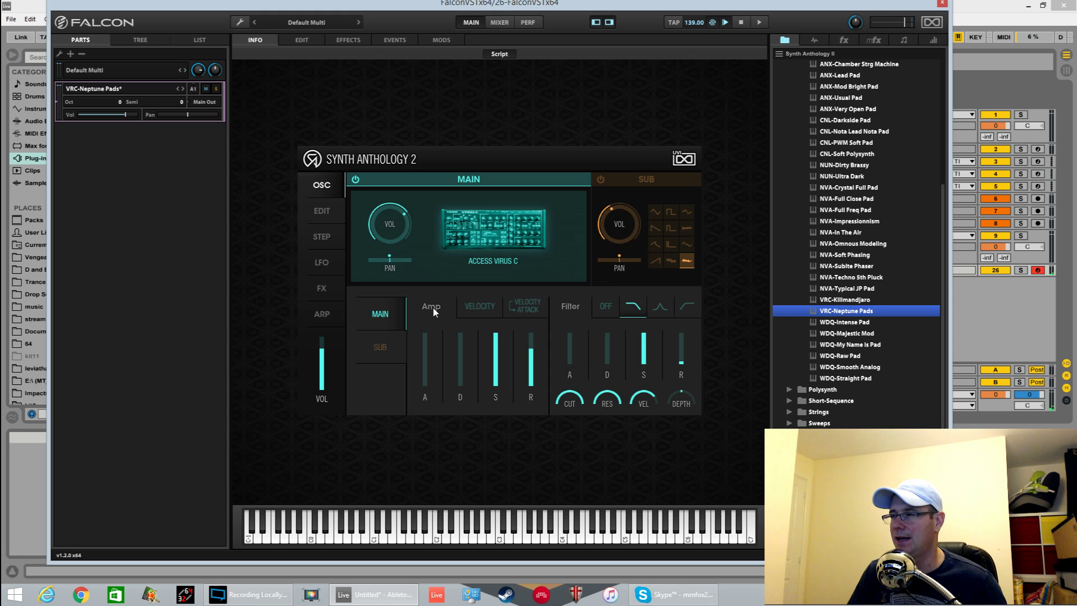
- Pull the amp envelope's sustain, release and decay to zero, and set full sustain, a raised attack and a release of 0.46
drag(495, 337, 495, 395)
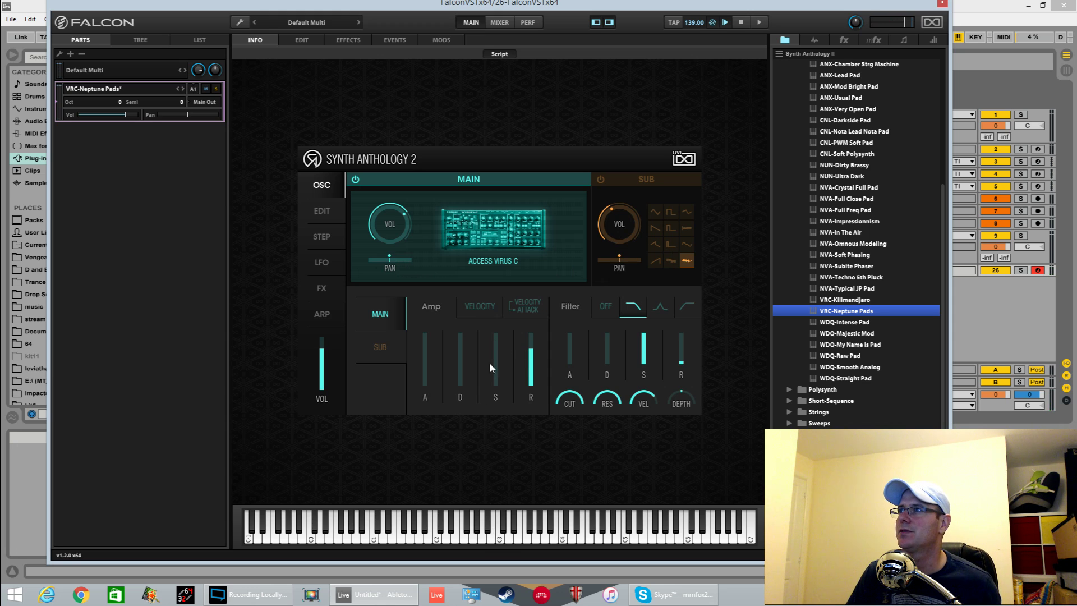
drag(531, 364, 529, 423)
drag(461, 364, 469, 418)
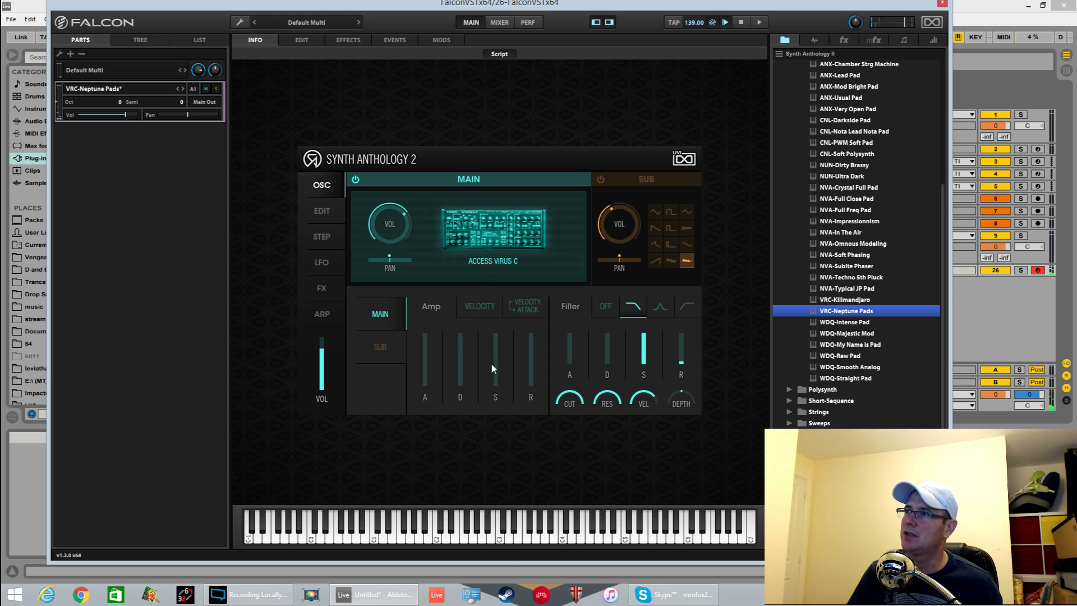
drag(491, 368, 472, 288)
drag(423, 362, 430, 357)
drag(532, 365, 532, 369)
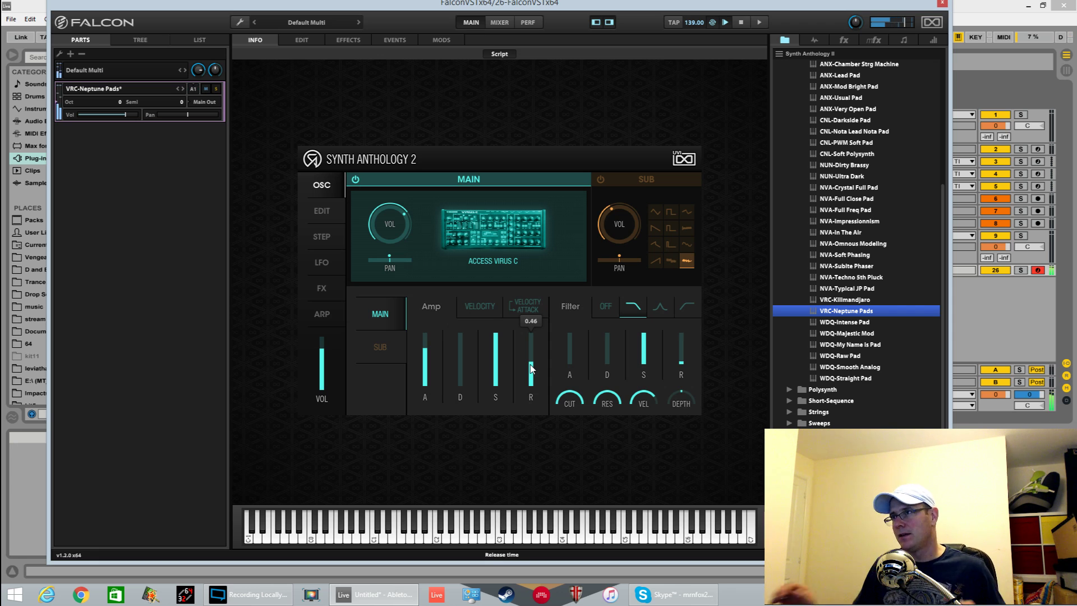
- Enable the amp's Velocity Attack option with Velocity off, and try the filter's off and band-pass modes before returning to low-pass
click(481, 308)
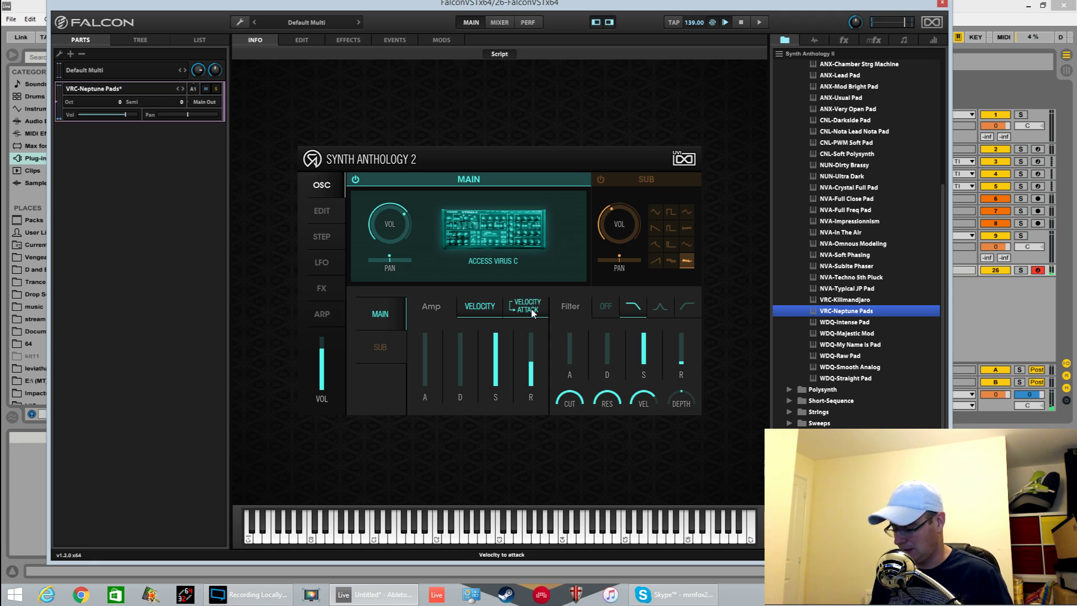
click(486, 307)
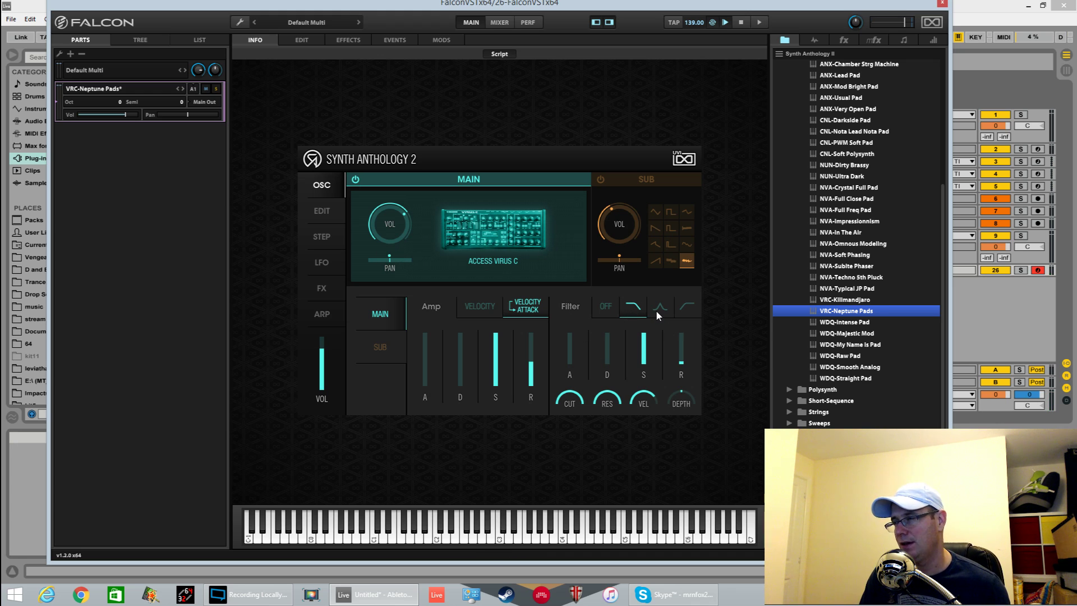
click(615, 308)
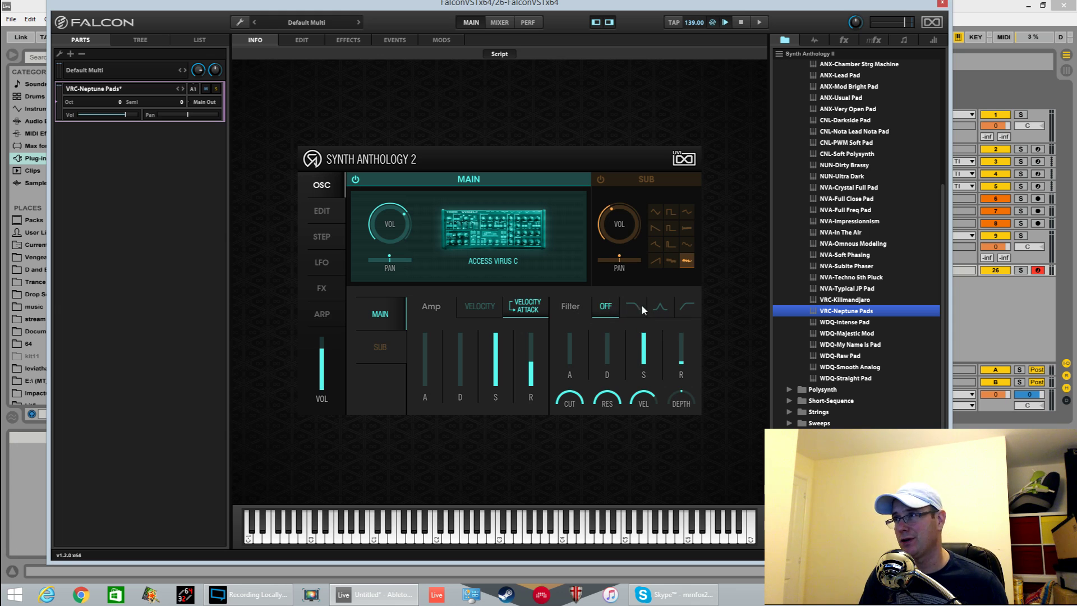
click(638, 303)
click(660, 307)
click(635, 312)
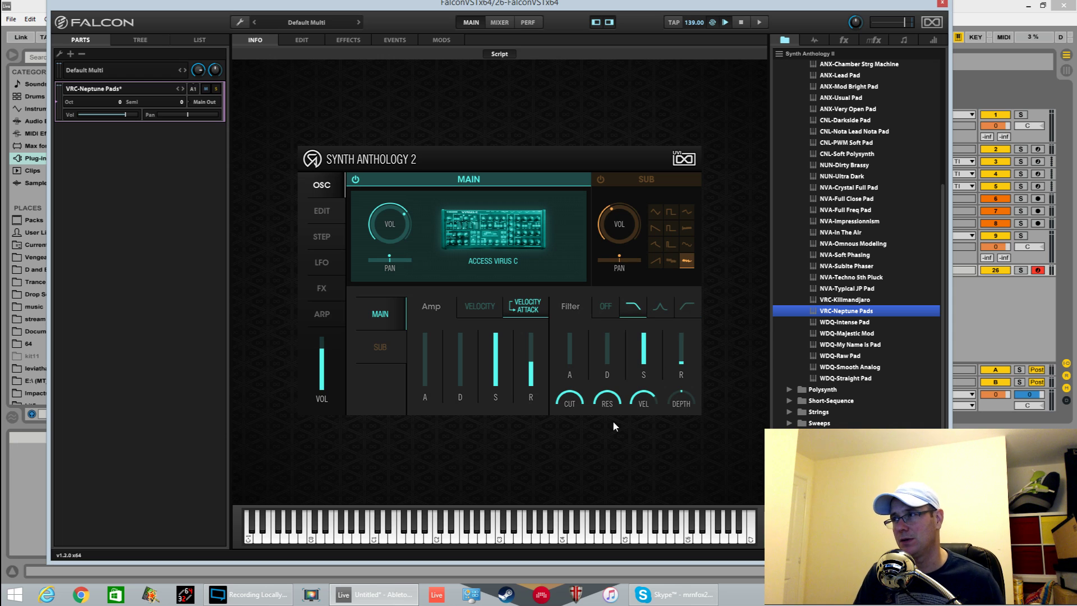
- Turn the filter's velocity amount and resonance down to zero and set the cutoff to 20000
mouse_move(653, 401)
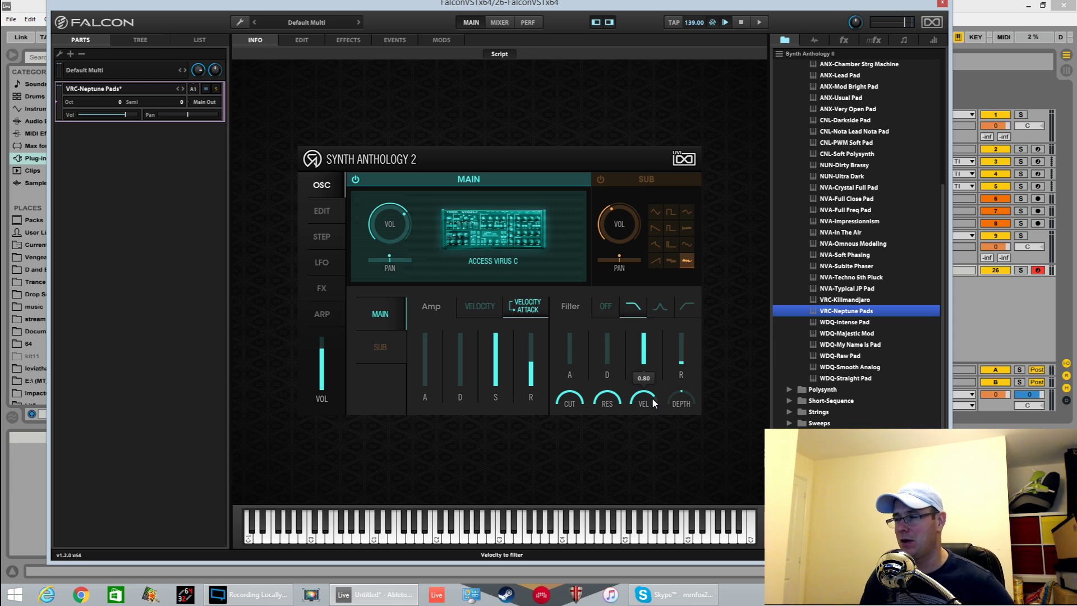
drag(652, 402, 664, 540)
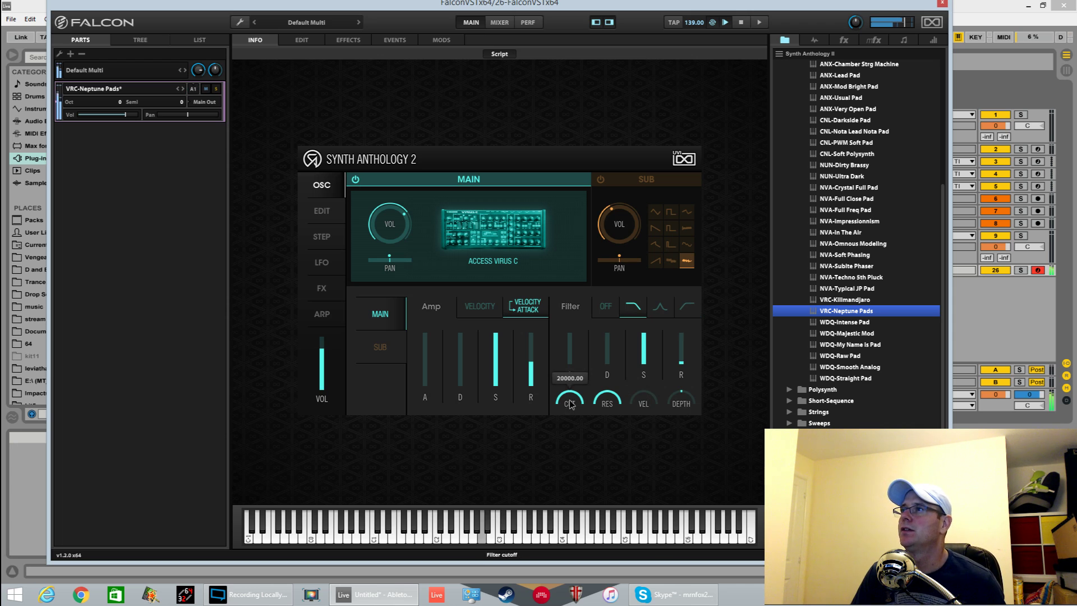
drag(606, 399, 622, 578)
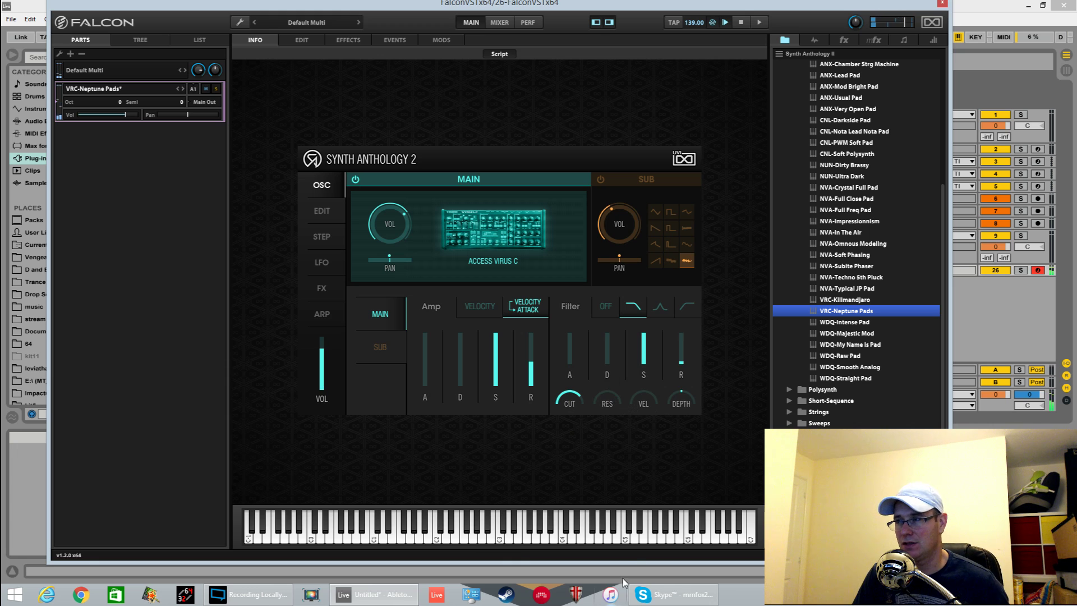
drag(576, 404, 569, 325)
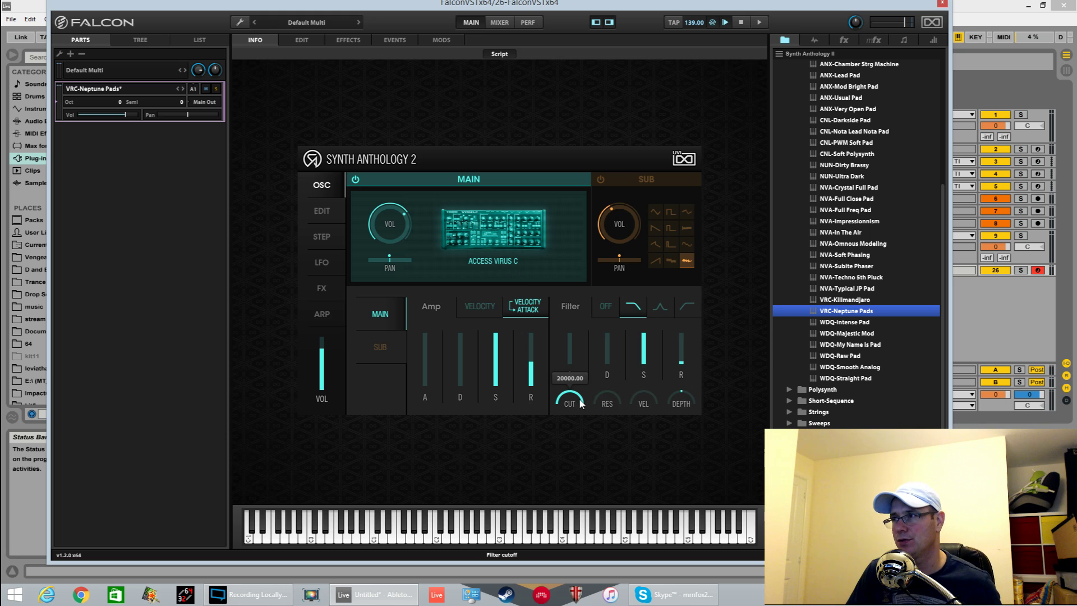
- Raise the filter resonance to 0.24, lower the cutoff close to minimum, and set the filter envelope depth to 0.76
mouse_move(615, 405)
drag(615, 405, 621, 375)
drag(570, 403, 563, 436)
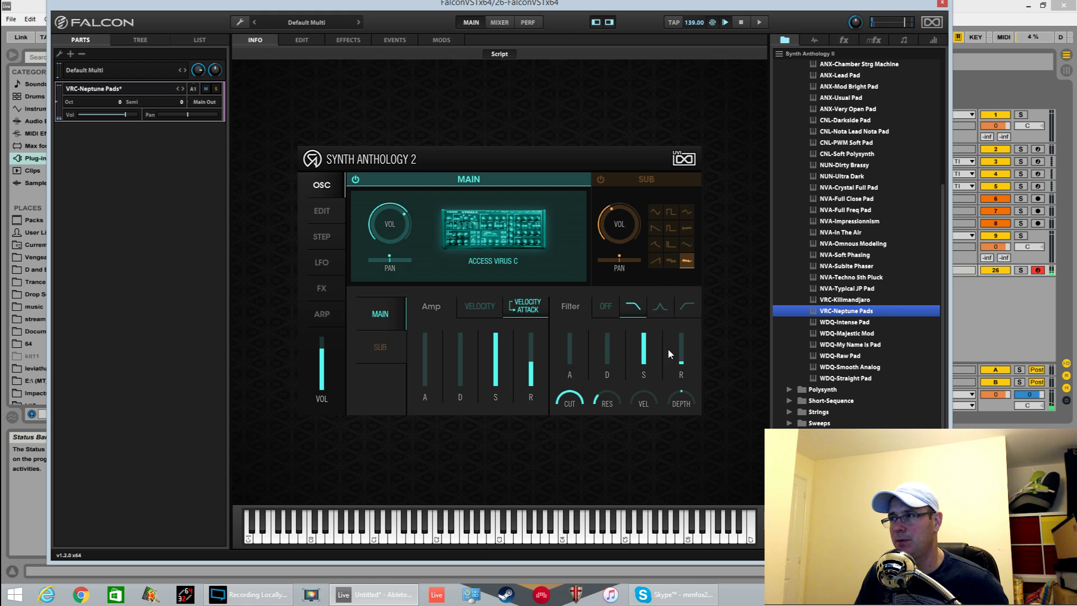
mouse_move(578, 399)
drag(576, 398, 567, 509)
mouse_move(694, 367)
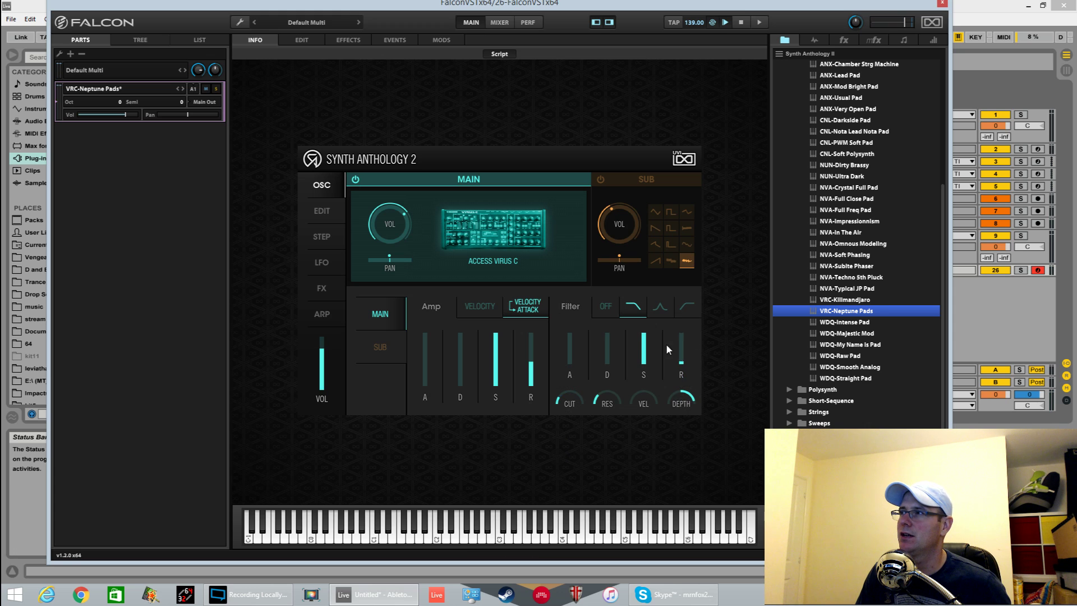
- Shape a plucky sound by zeroing the filter and amp sustain and the amp release, and raising both envelopes' decay to about midway
drag(646, 346, 643, 416)
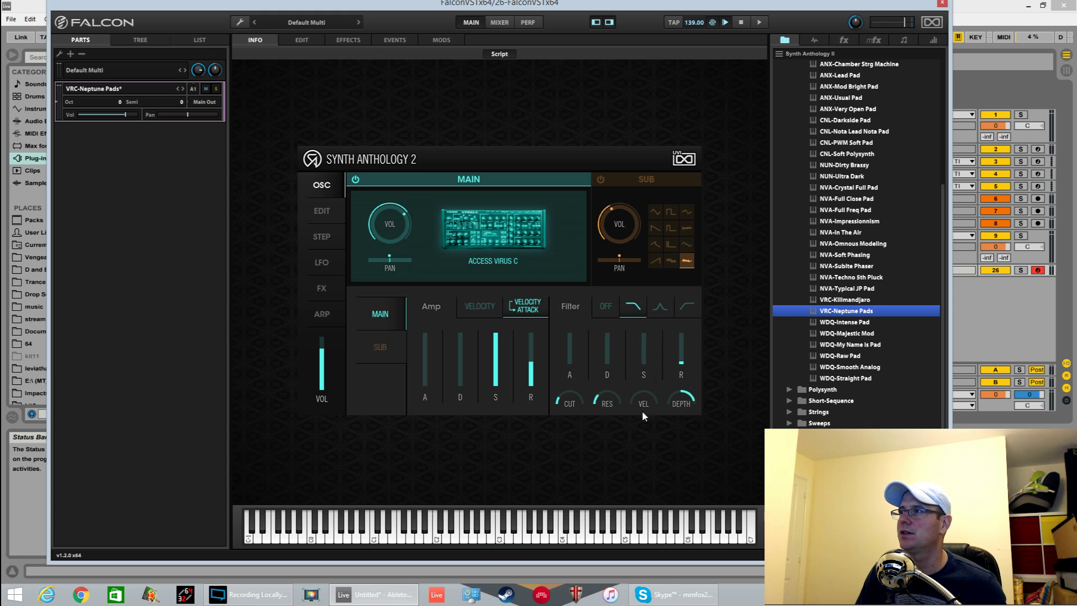
drag(491, 347, 491, 452)
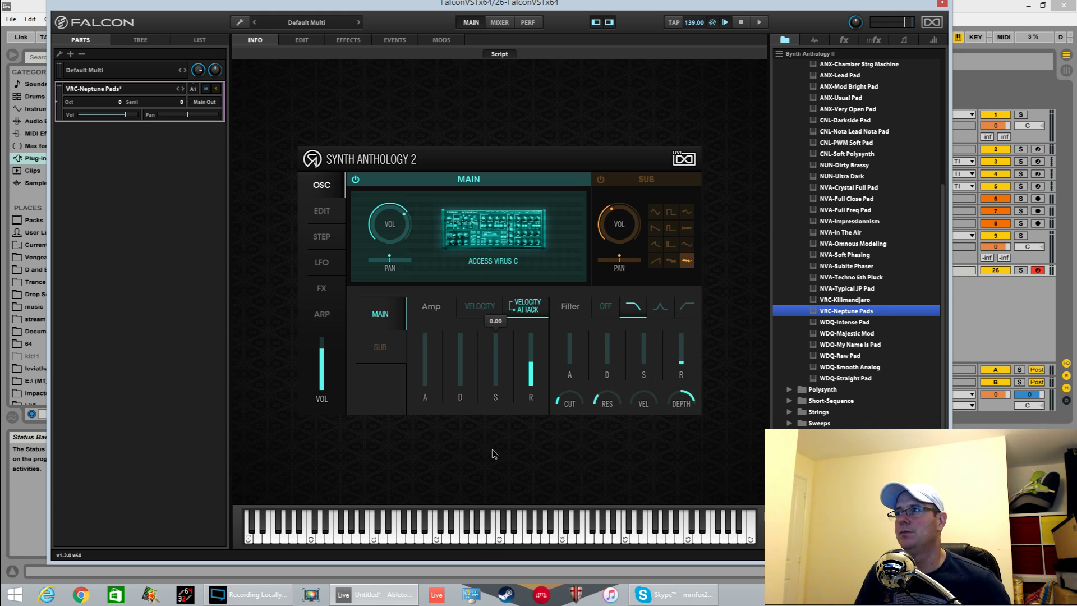
drag(456, 367, 459, 362)
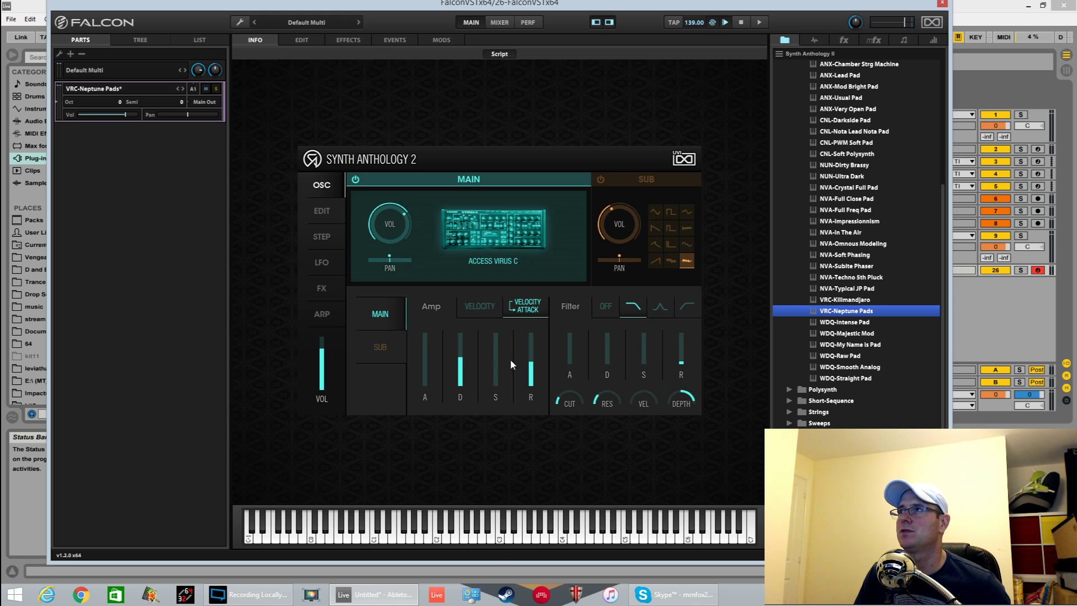
drag(530, 362, 536, 442)
drag(610, 367, 613, 360)
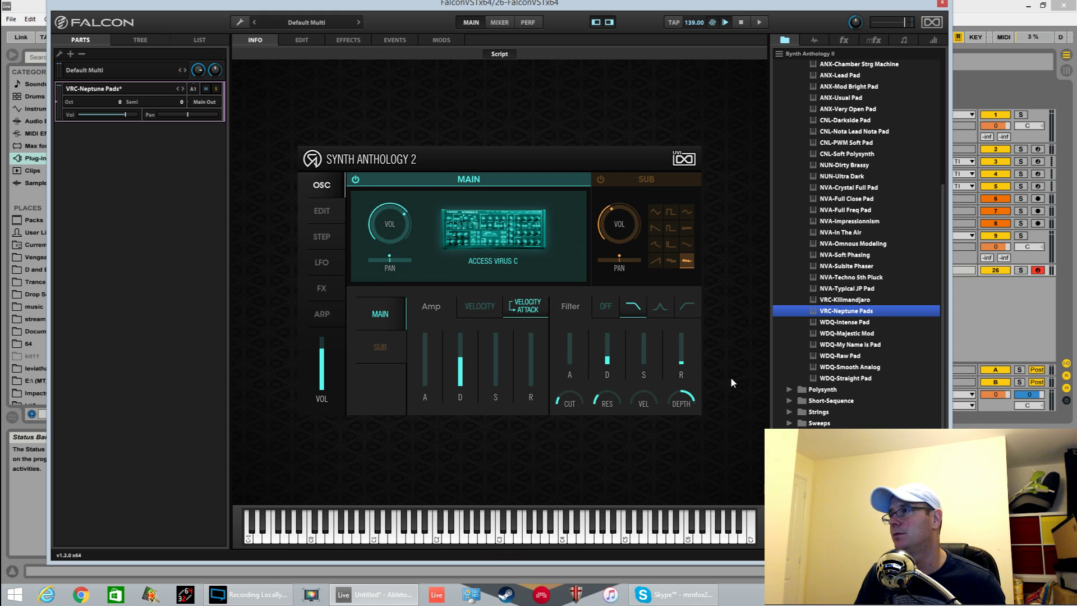
- Lower the filter envelope depth past 0.22 to a negative amount, and raise the cutoff to maximum
mouse_move(684, 412)
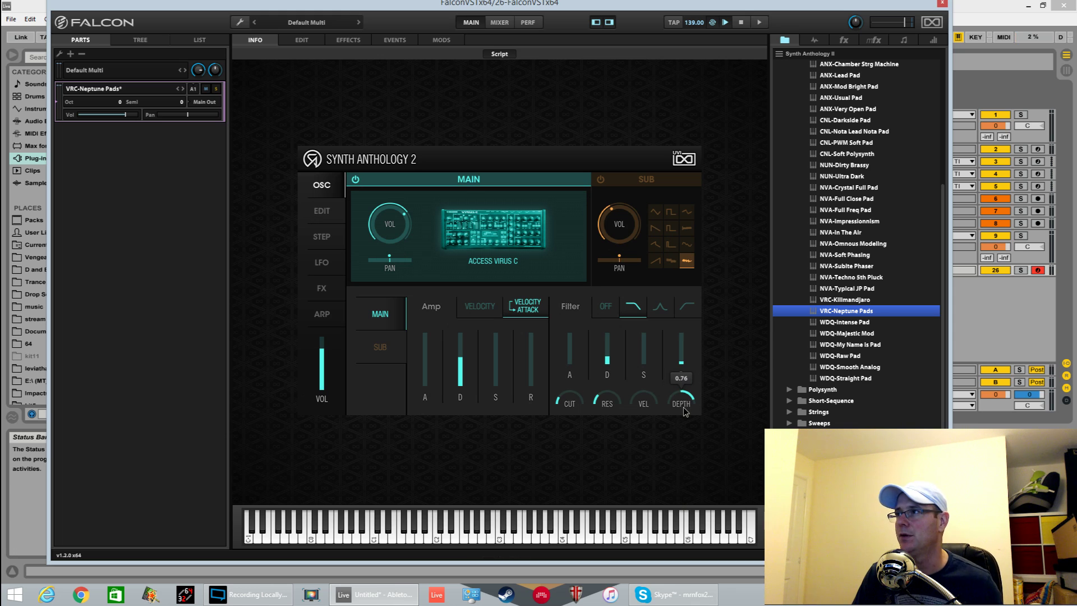
scroll(684, 412, down, 6)
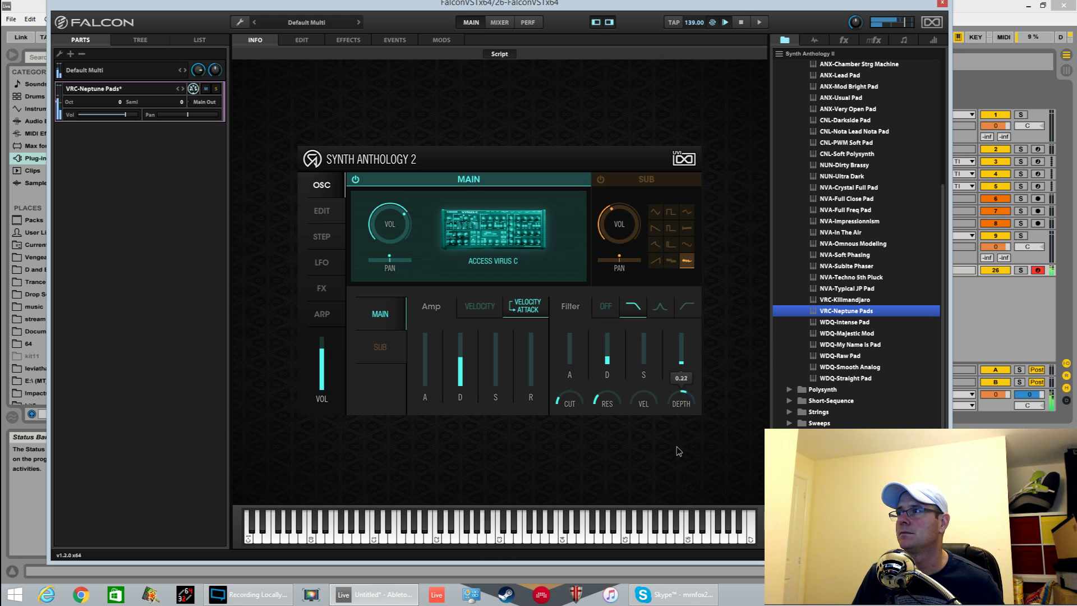
scroll(569, 399, up, 5)
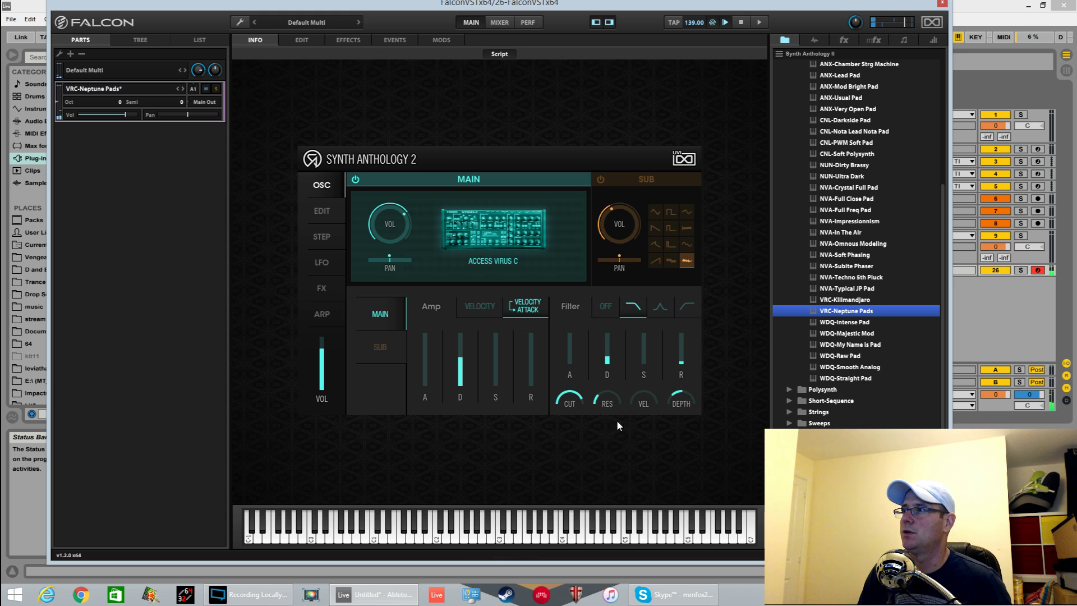
- Try the band-pass filter mode, switch the filter to high-pass, and raise its envelope depth to a positive amount with a lower cutoff
click(661, 305)
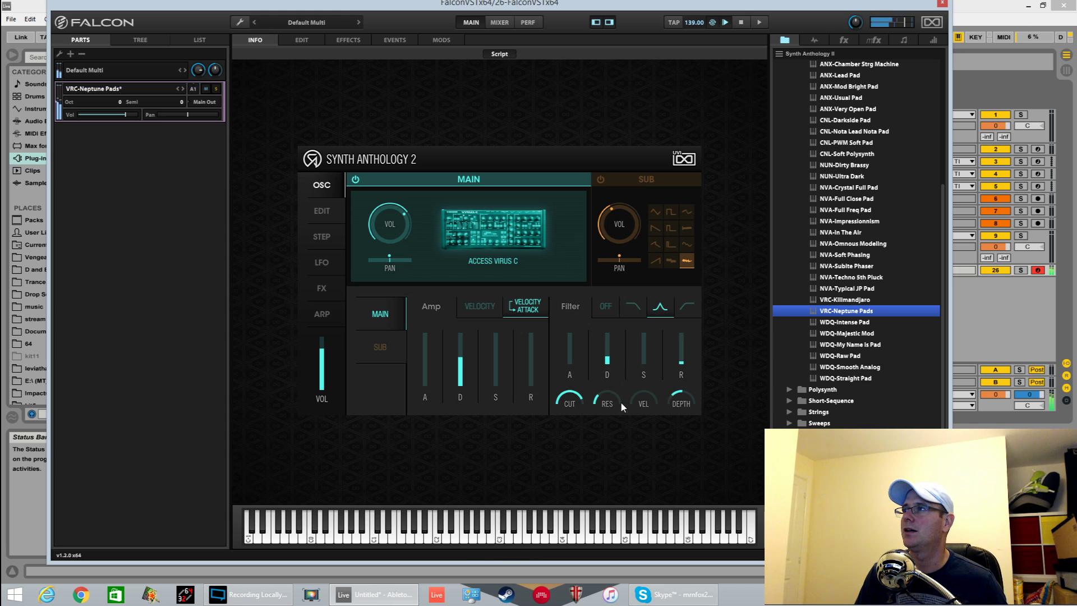
mouse_move(614, 343)
drag(607, 400, 613, 432)
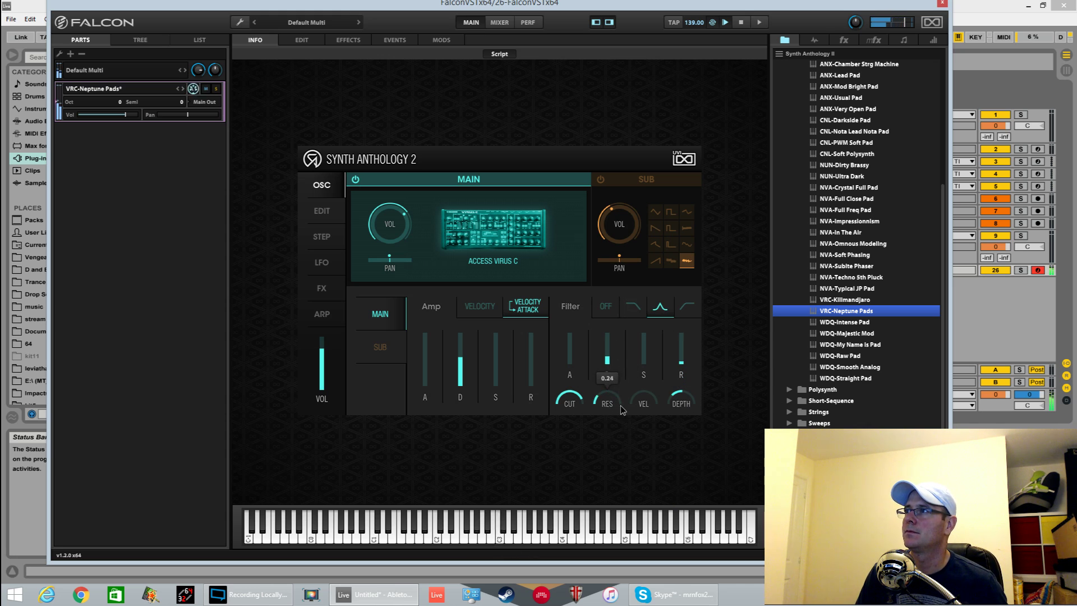
click(685, 320)
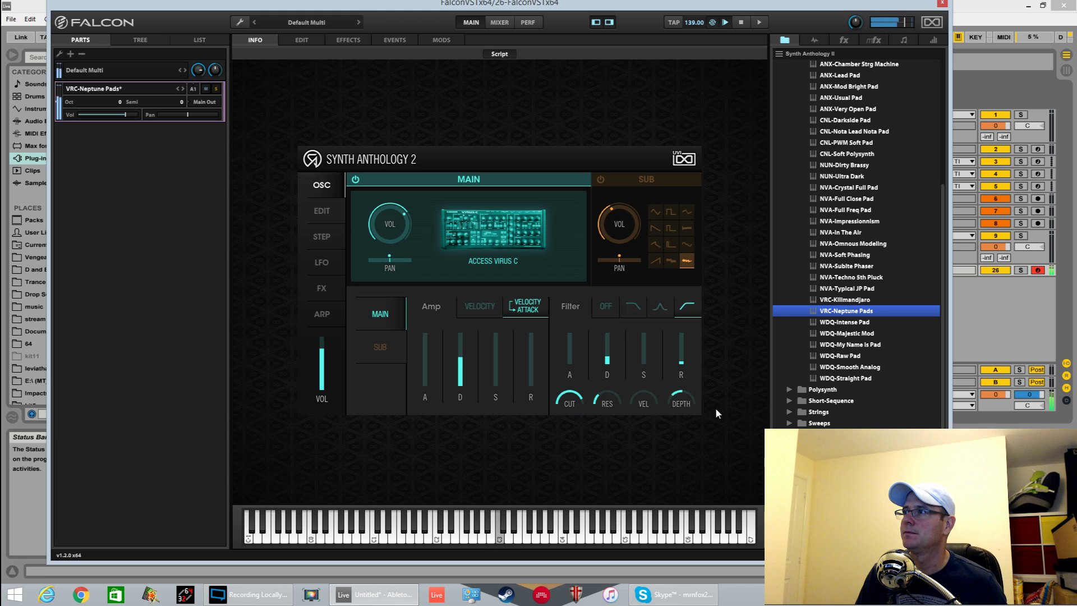
drag(681, 400, 682, 381)
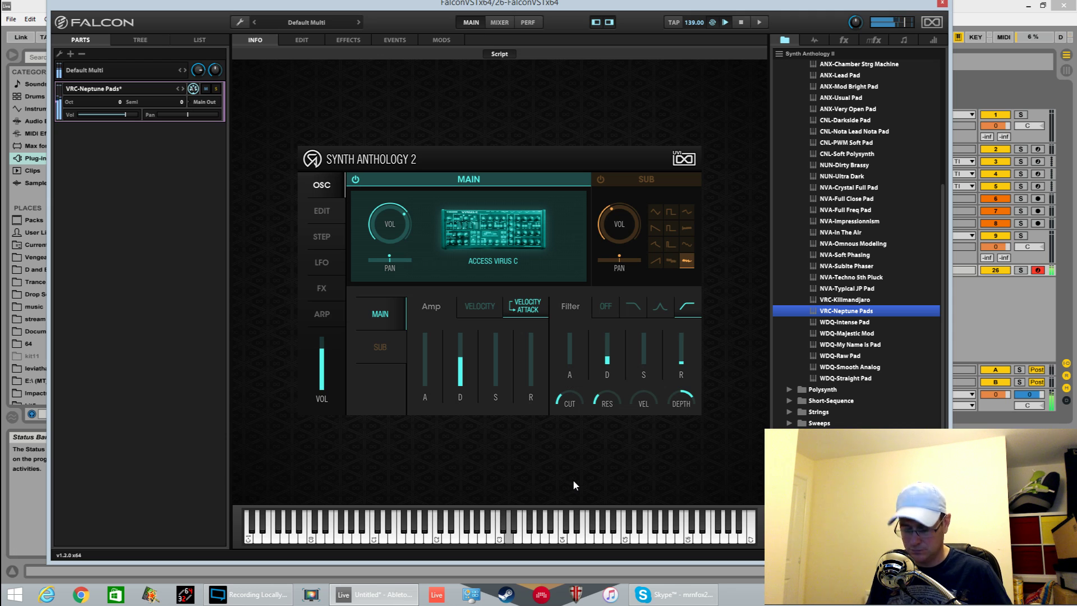
- Switch the filter back to low-pass, and try the main oscillator's octave at its lowest setting before returning it to centre
click(629, 305)
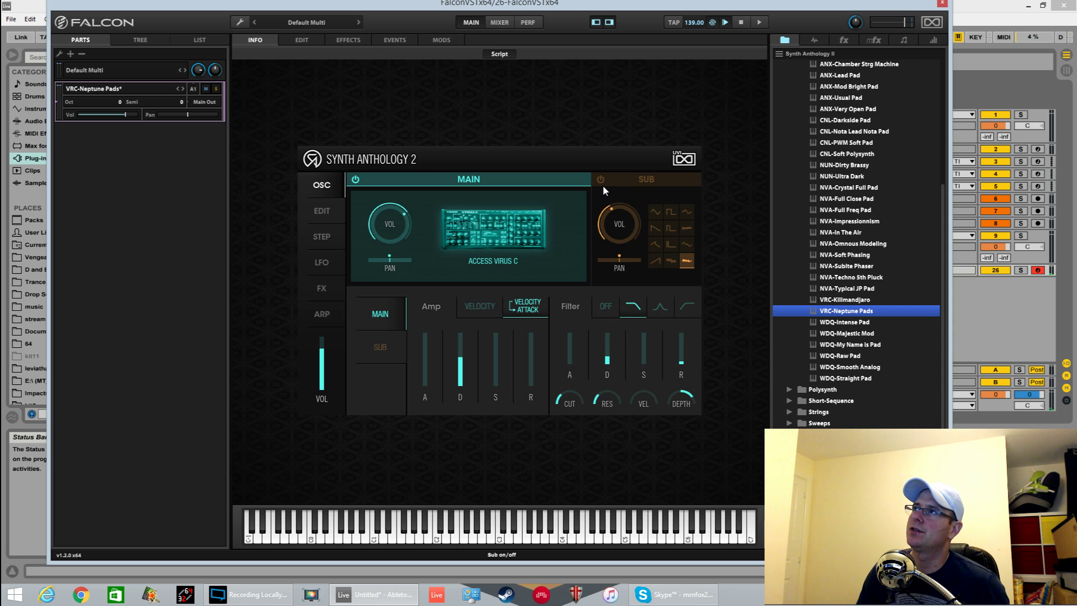
click(333, 213)
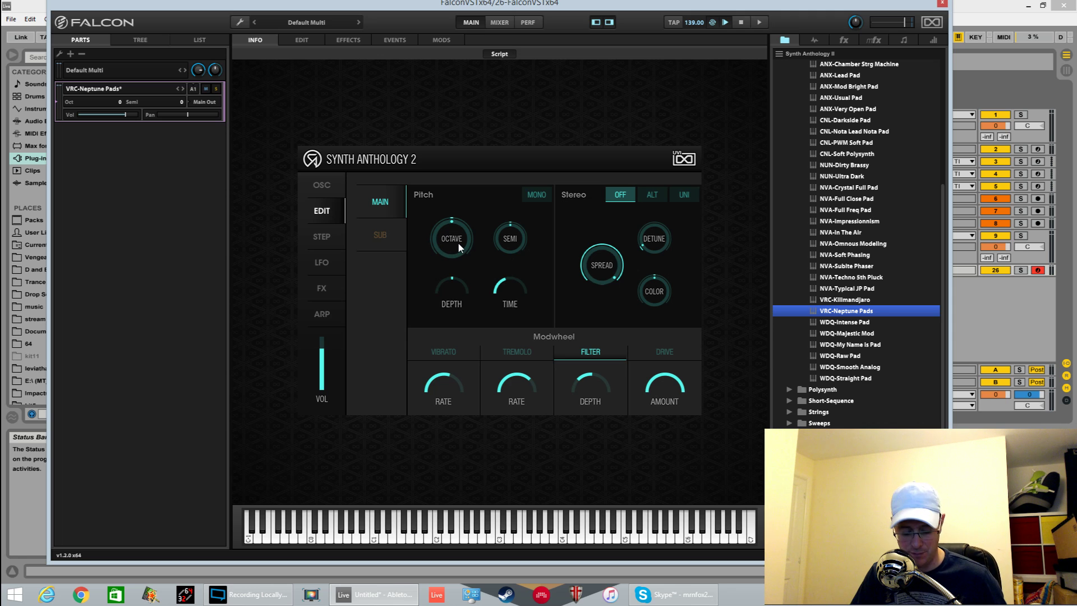
drag(459, 249, 455, 280)
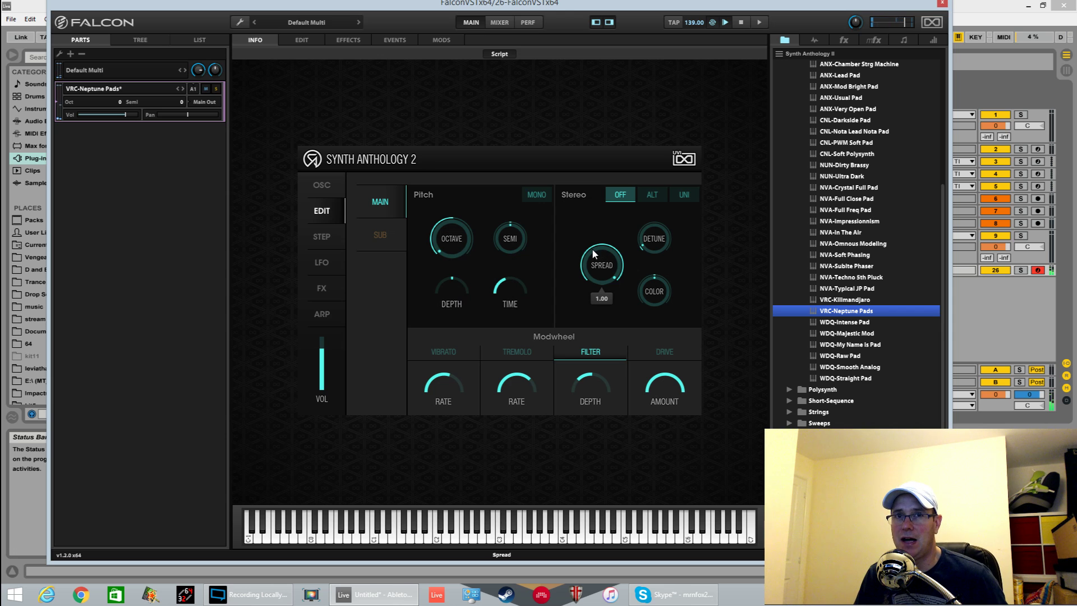
drag(442, 248, 443, 227)
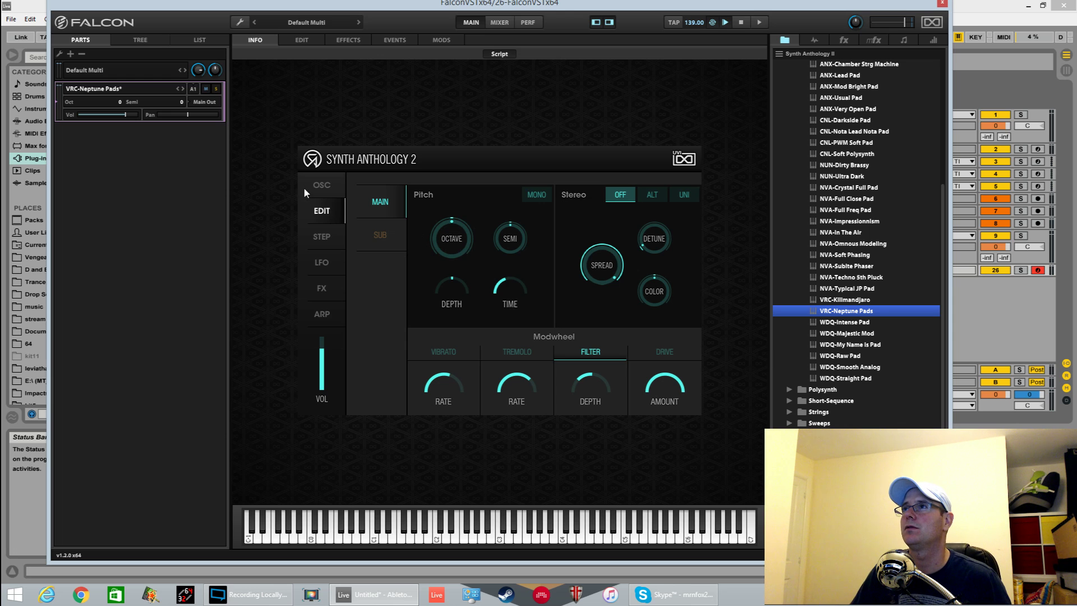
click(322, 187)
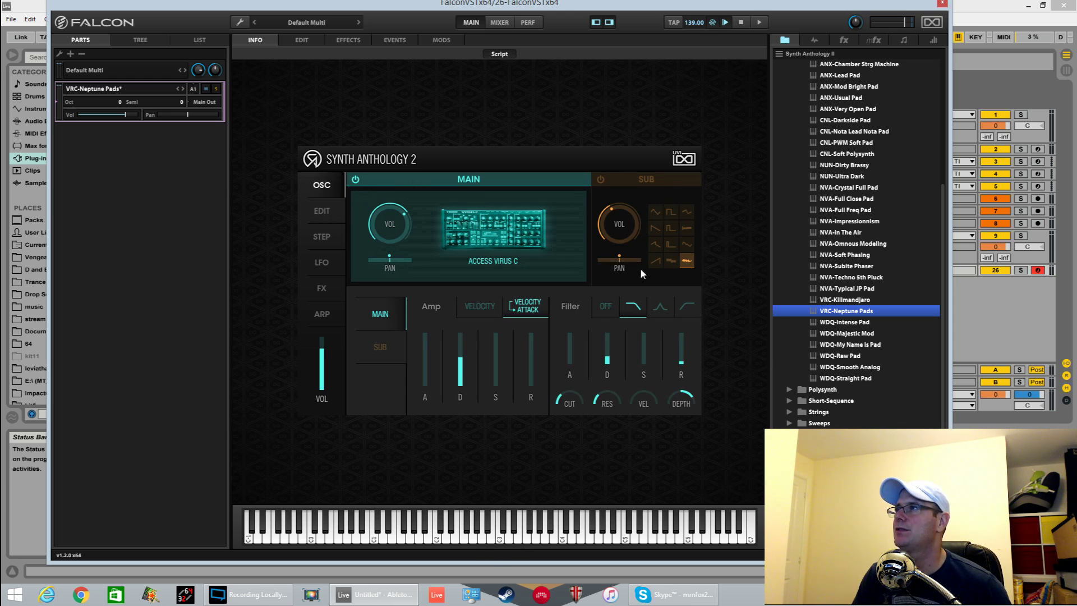
- Load the pad presets NUN-Ultra Dark, ANX-Usual Pad, ANX-Chamber Strg Machine and NVA-Full Close Pad one after another
double_click(850, 177)
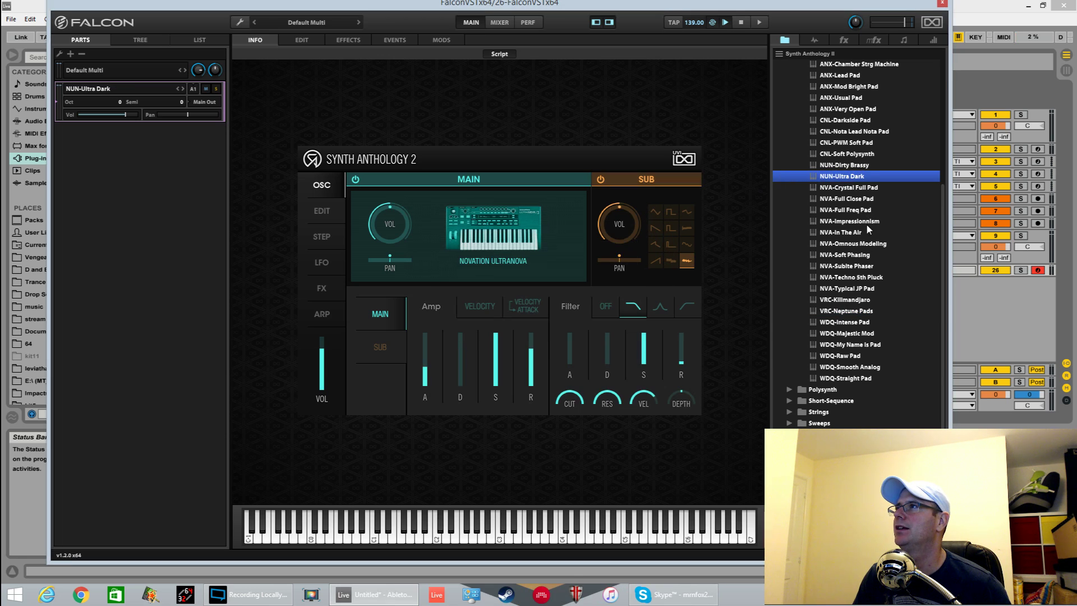
double_click(869, 97)
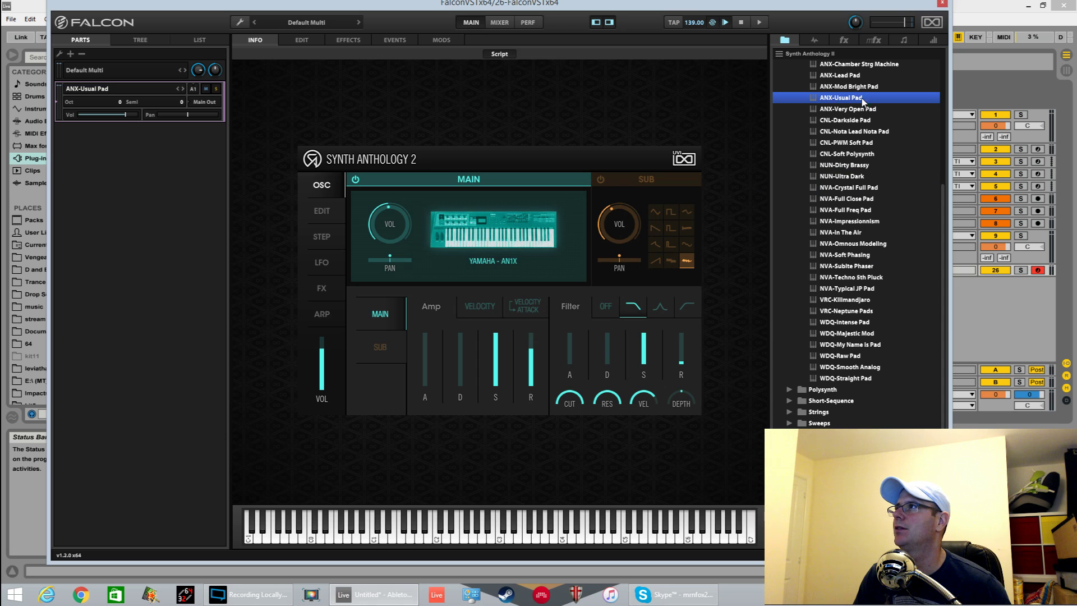
double_click(876, 64)
double_click(849, 198)
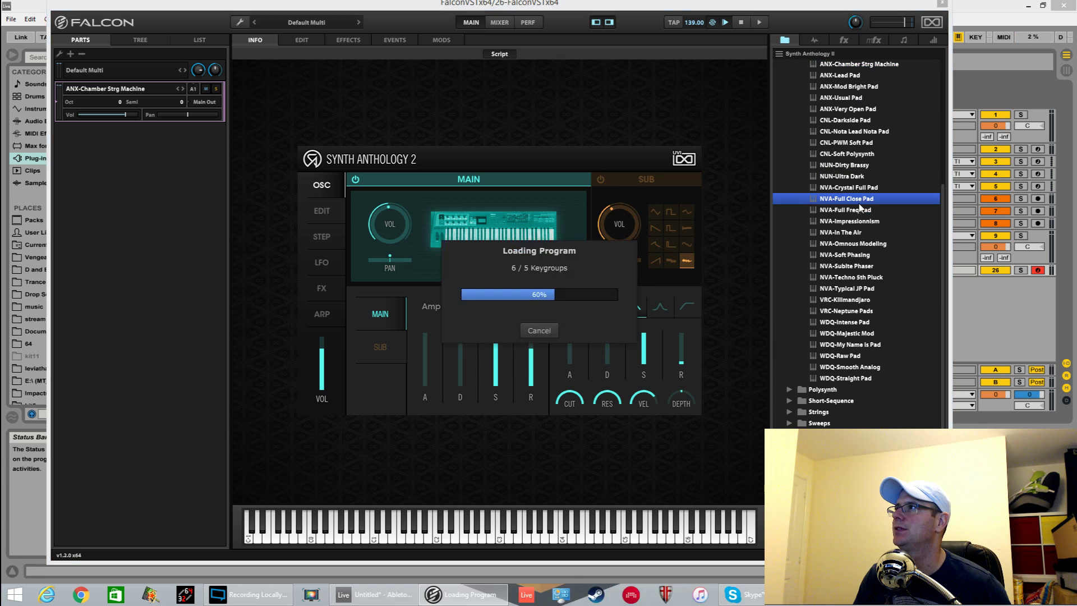
- Load the PVS-VS Leader preset from the Leads folder of 6-Vector Synthesis
click(783, 98)
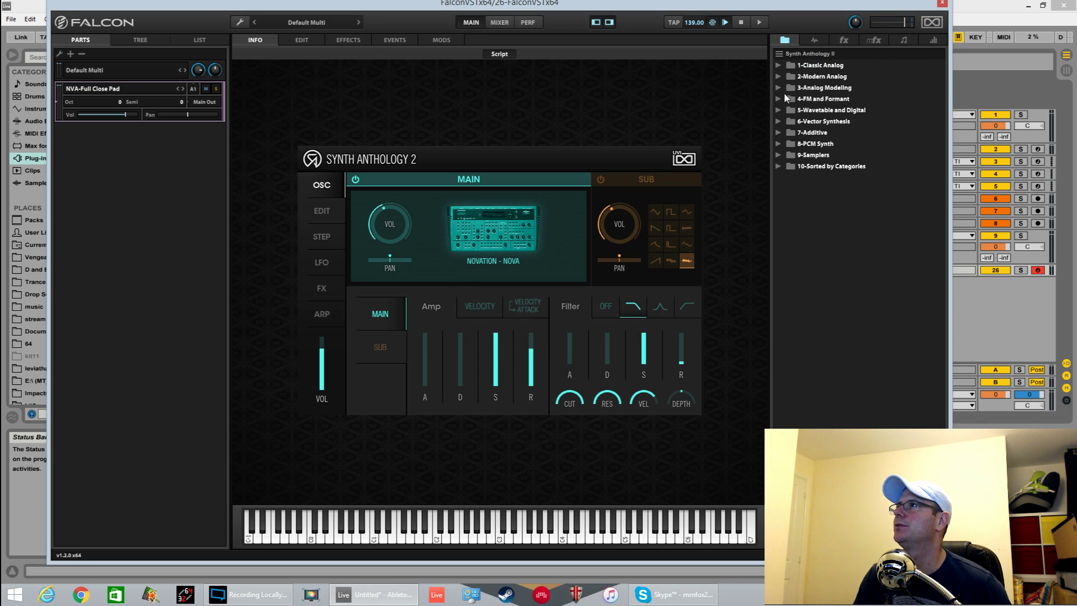
click(783, 123)
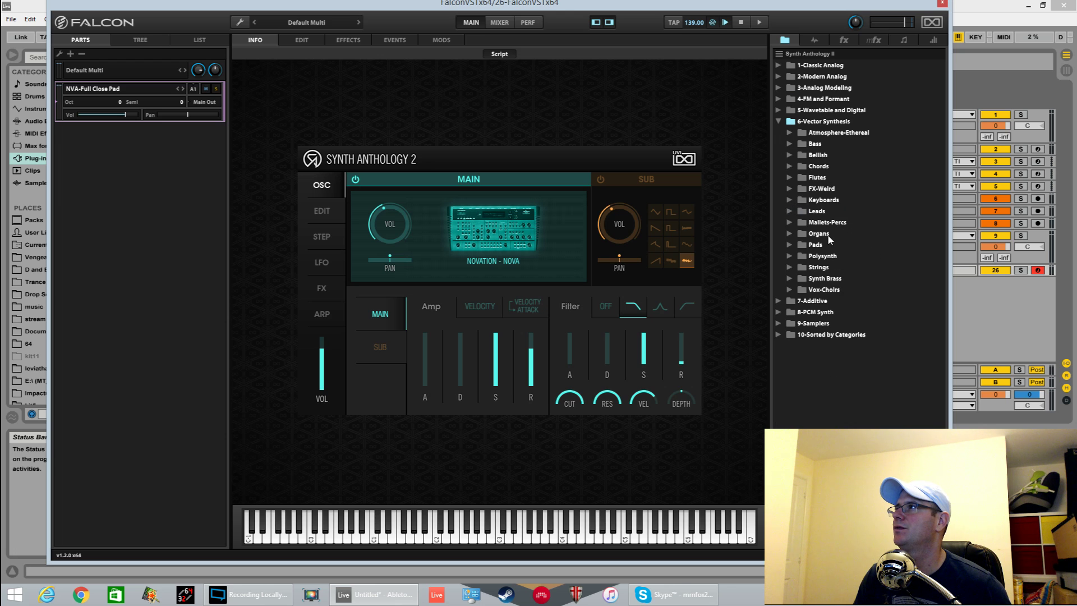
click(791, 211)
click(848, 280)
double_click(841, 280)
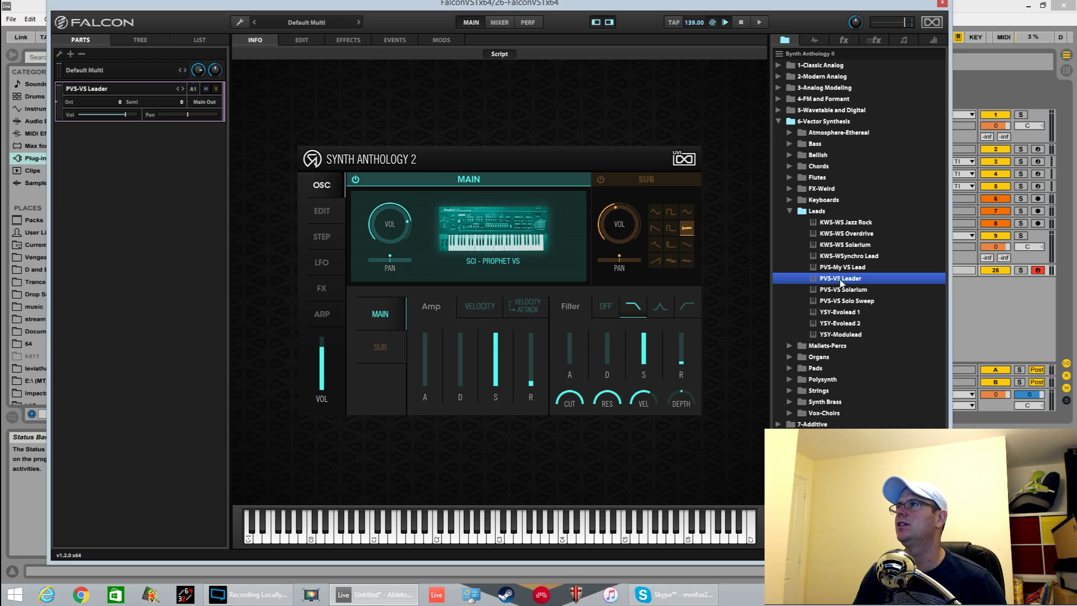
- Turn the main oscillator off and the sub oscillator on to hear the sub alone
mouse_move(602, 223)
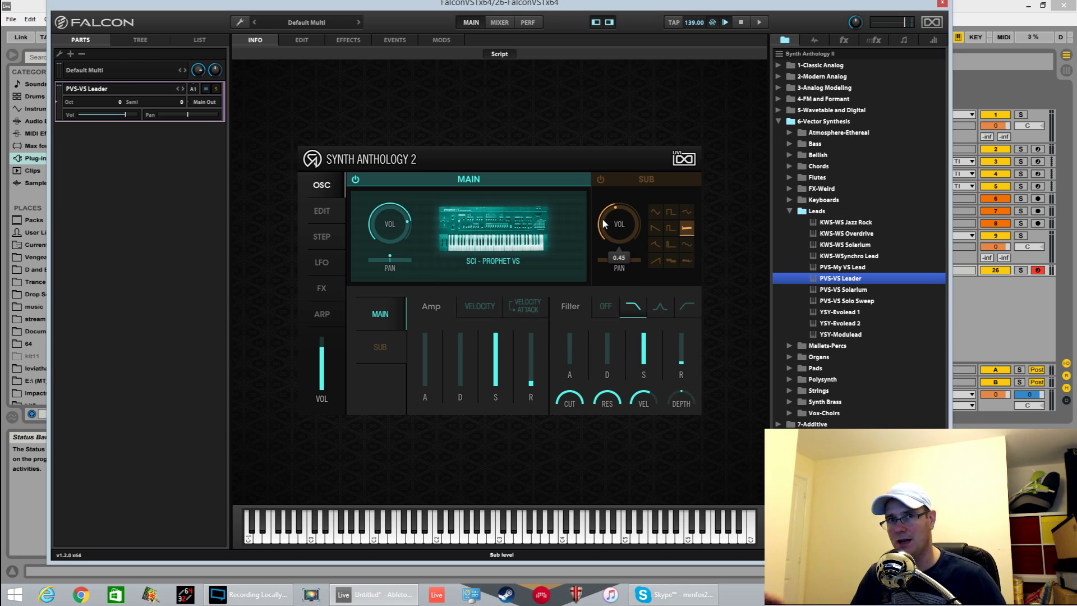
click(355, 179)
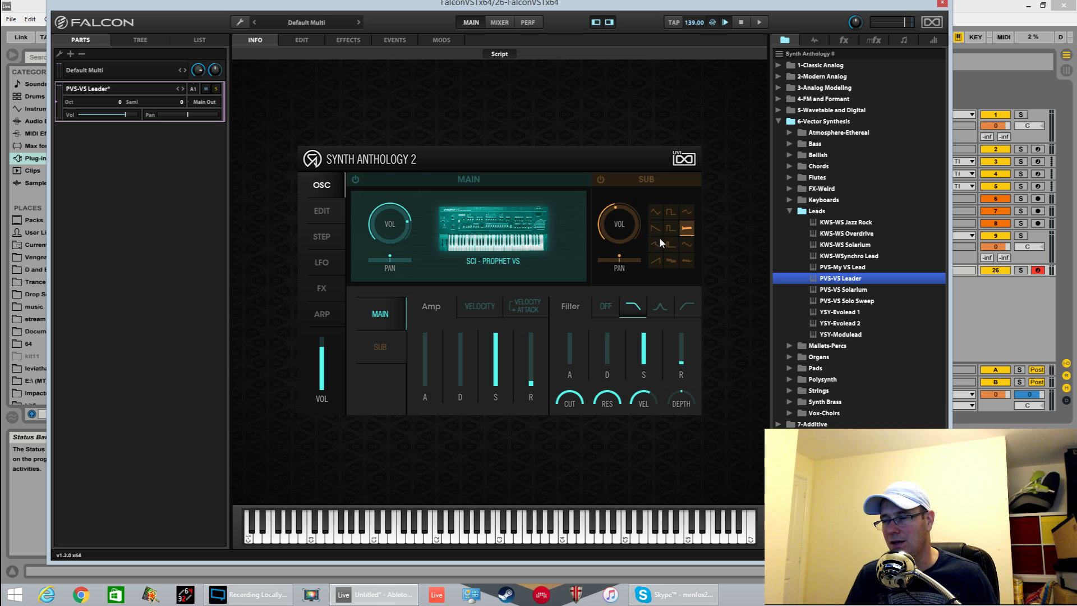
click(600, 180)
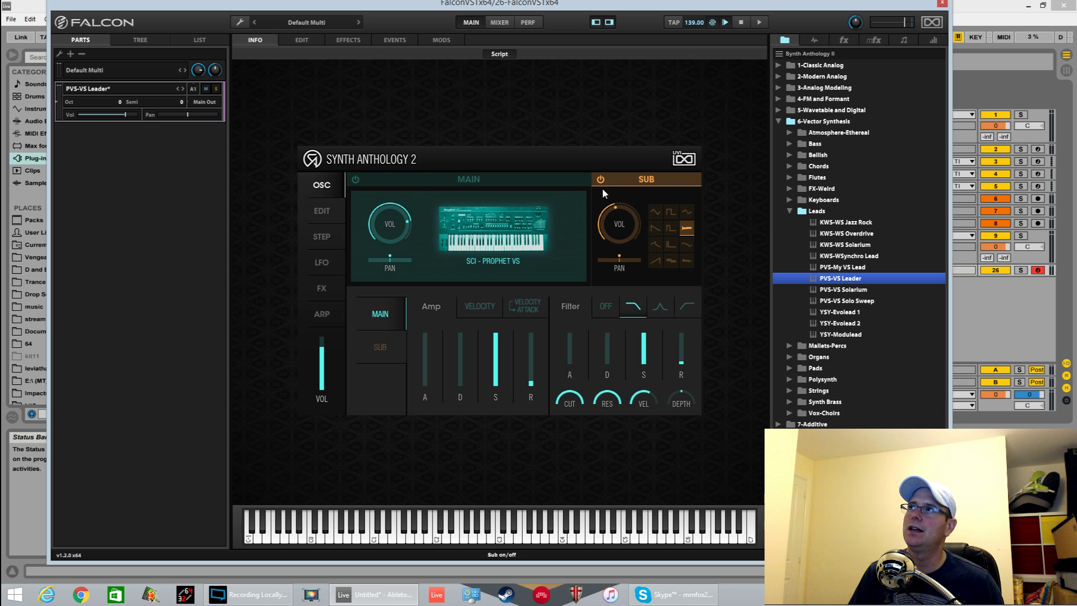
- Try the sub oscillator's different waveforms, ending on the rising ramp, and raise the sub volume to about the three o'clock position
click(655, 215)
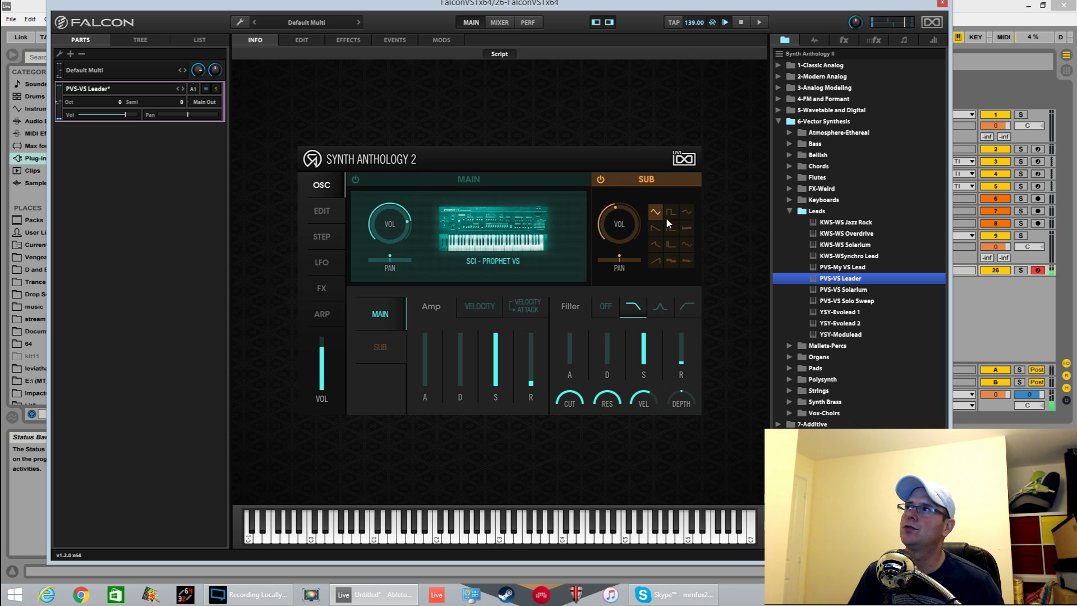
click(667, 214)
click(688, 218)
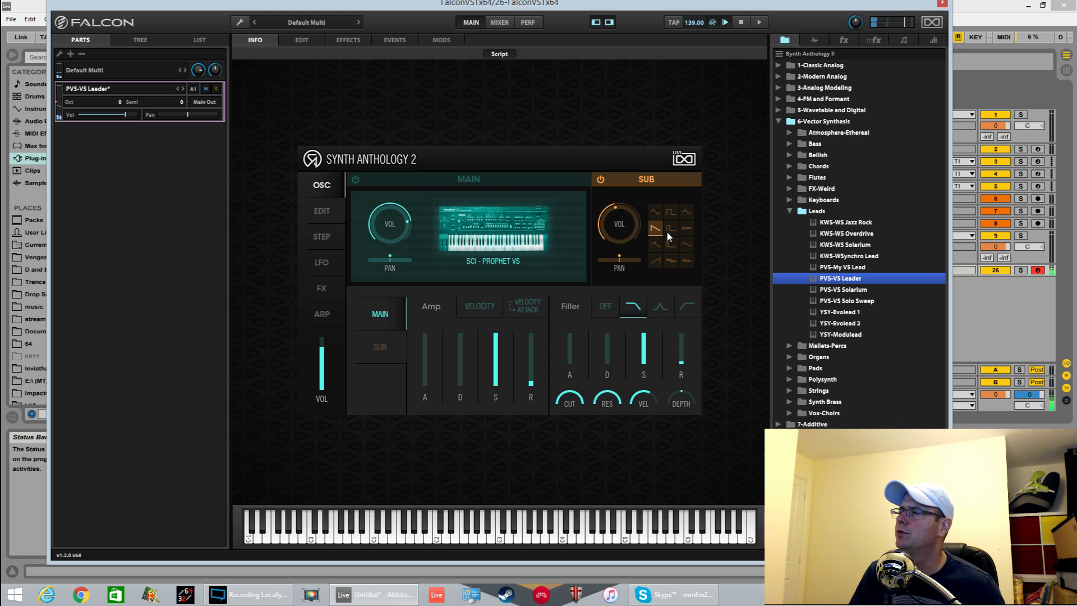
click(687, 228)
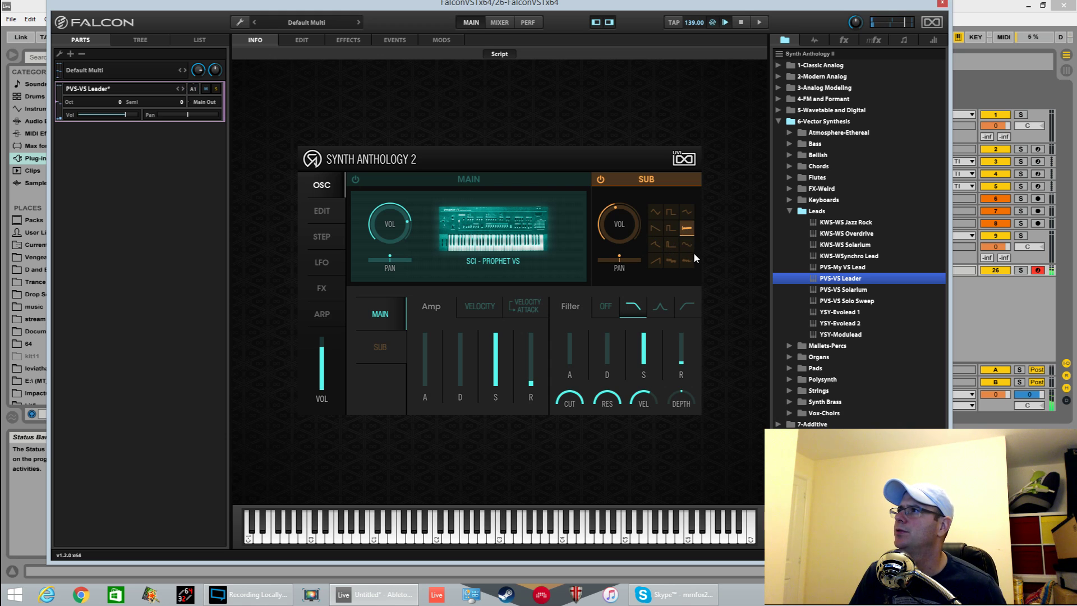
click(661, 247)
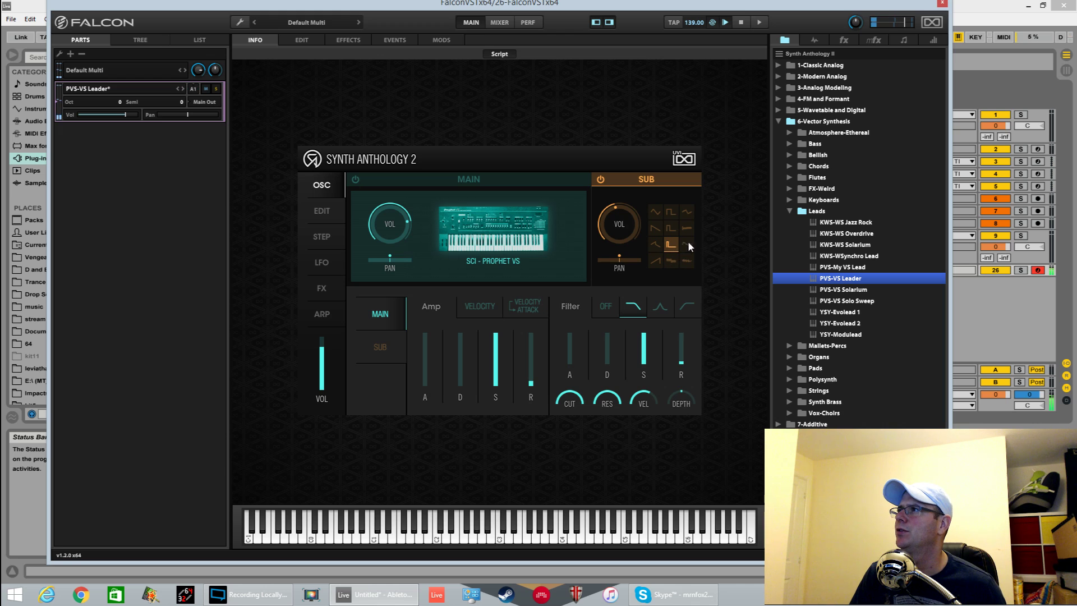
click(687, 242)
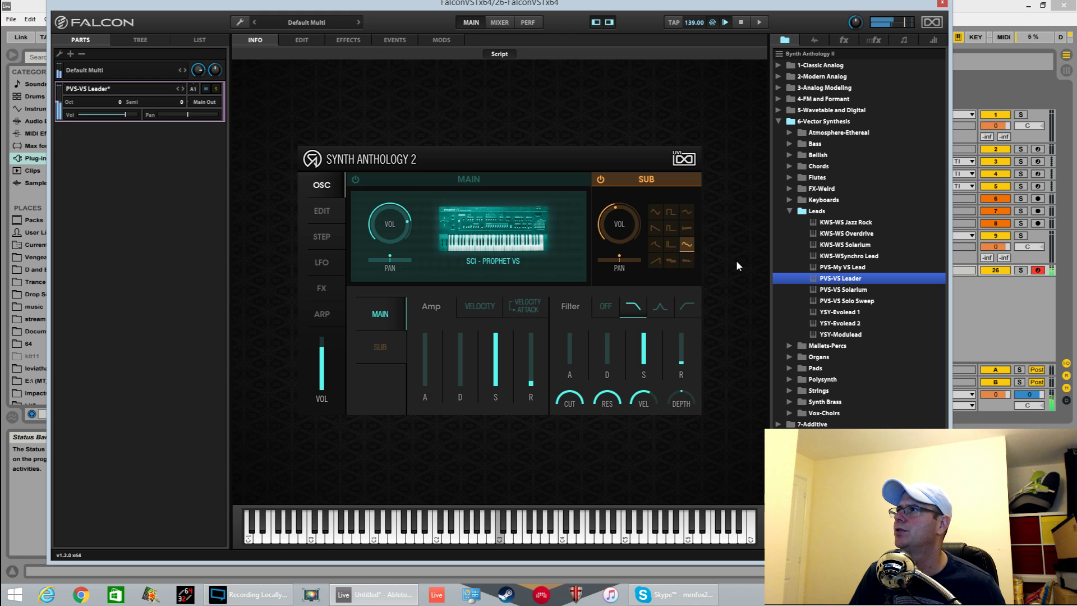
click(672, 266)
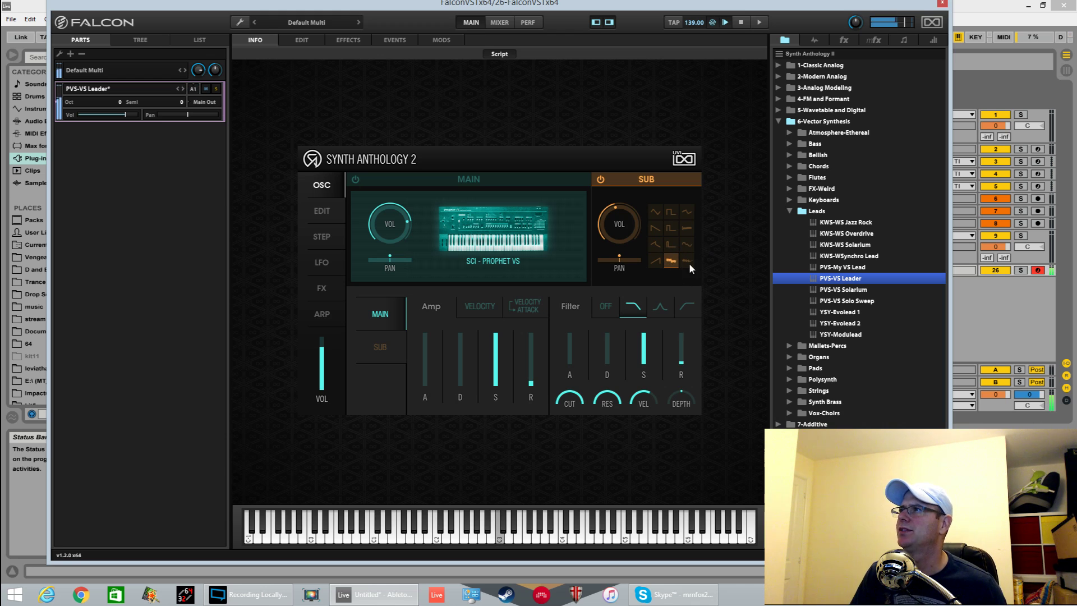
click(654, 261)
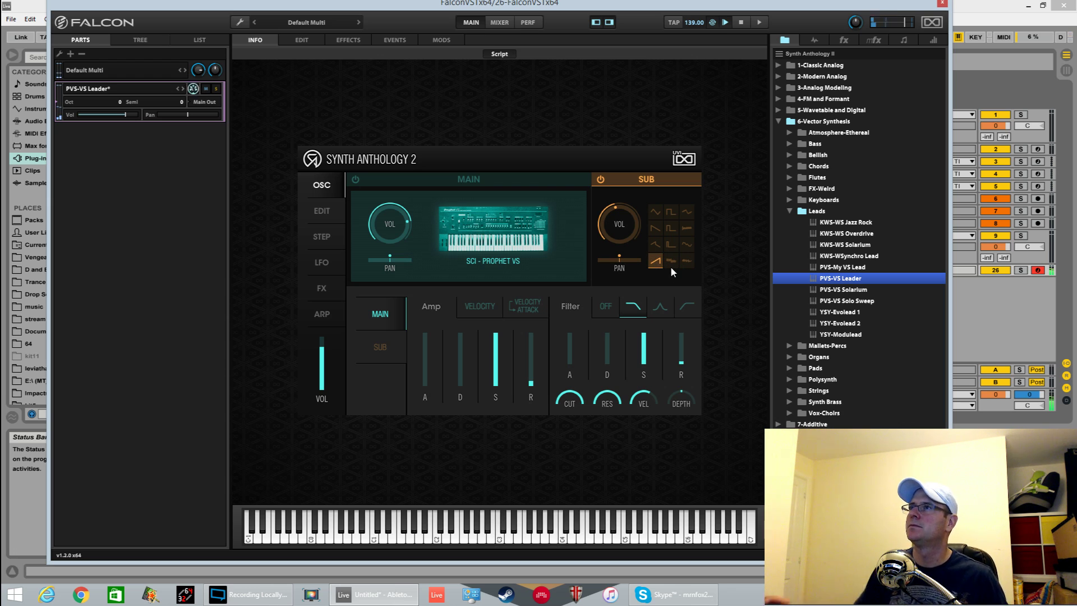
drag(625, 236, 621, 209)
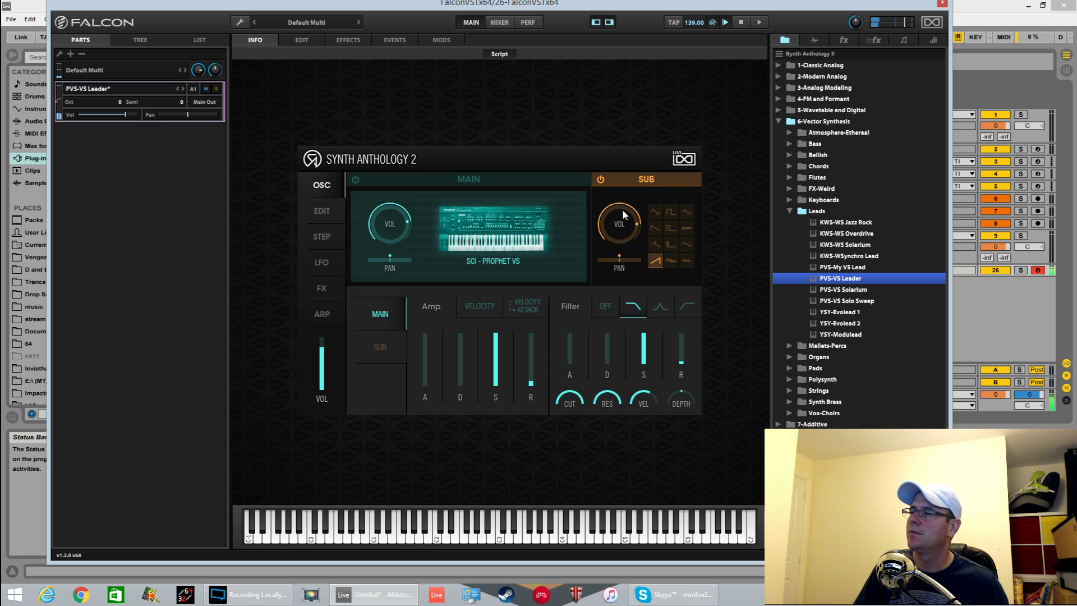
mouse_move(621, 263)
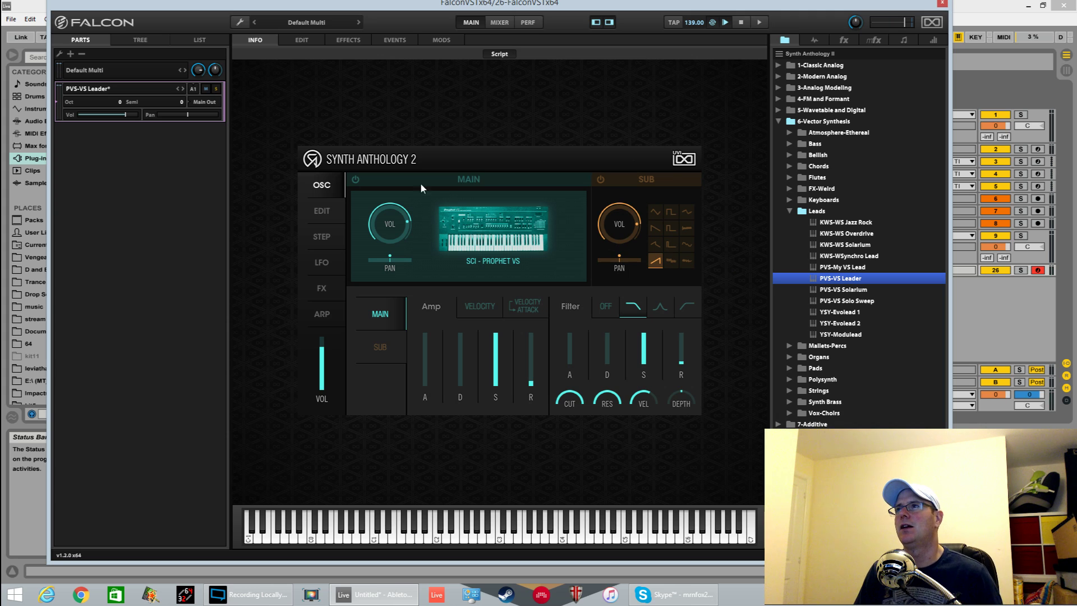
- Load the NUN-Ultra Dark preset from the Pads folder of 3-Analog Modeling
click(779, 122)
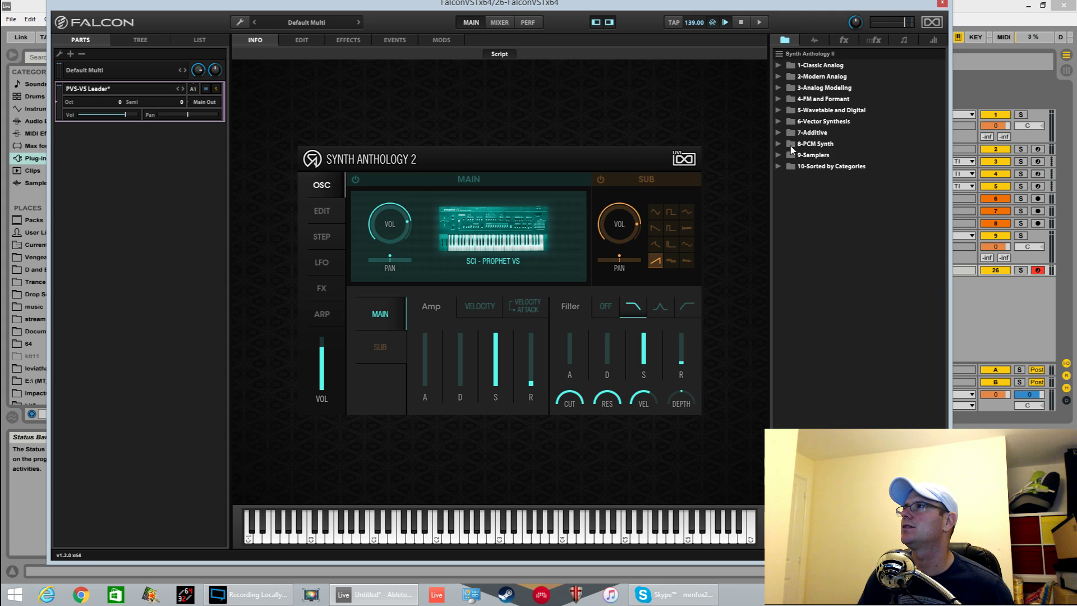
click(778, 88)
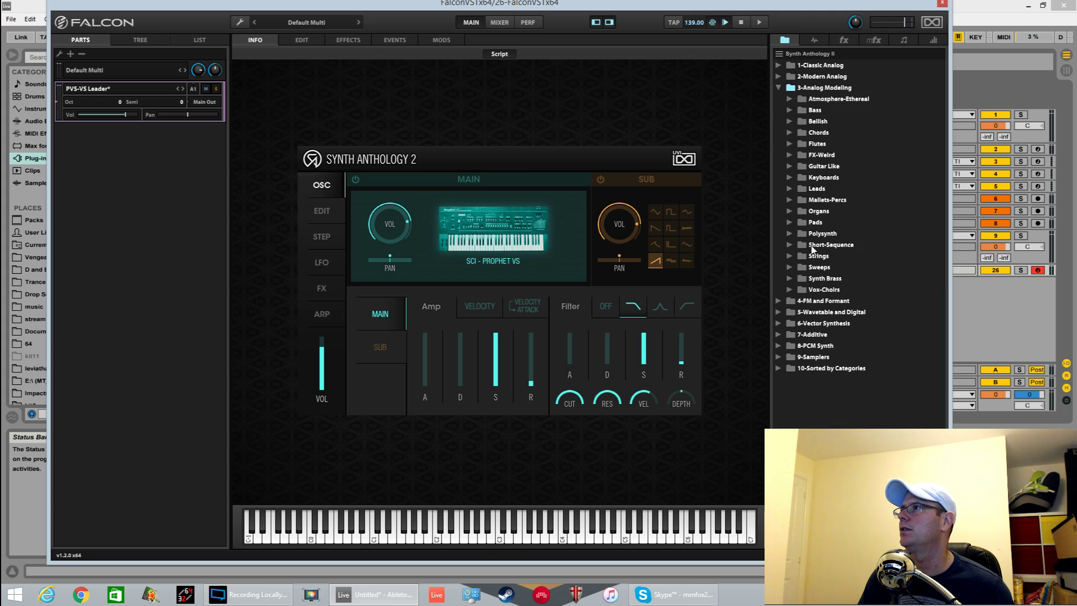
click(792, 223)
scroll(830, 314, down, 3)
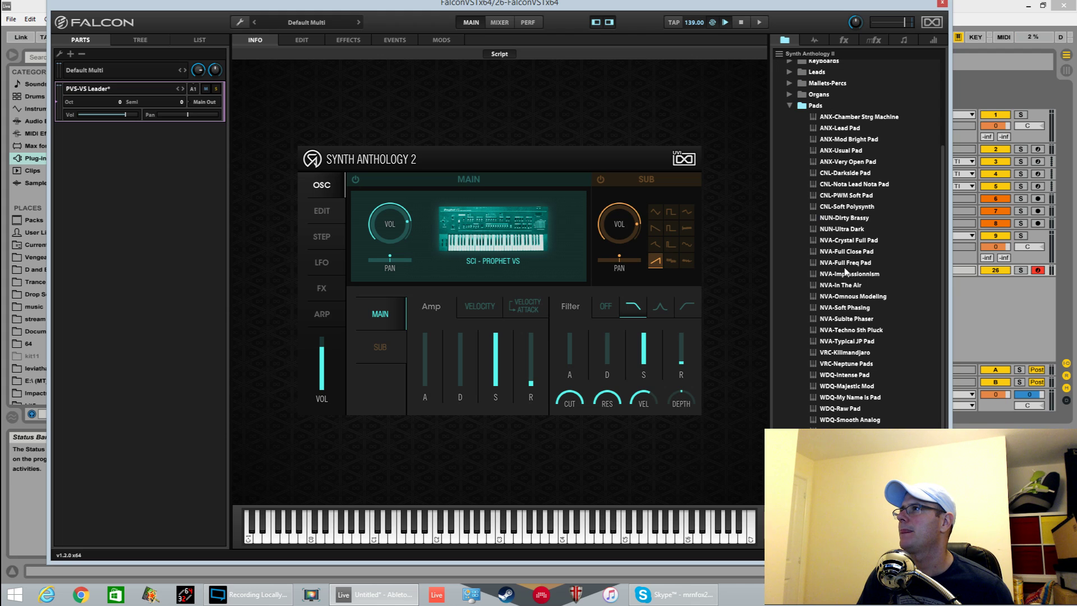
double_click(852, 230)
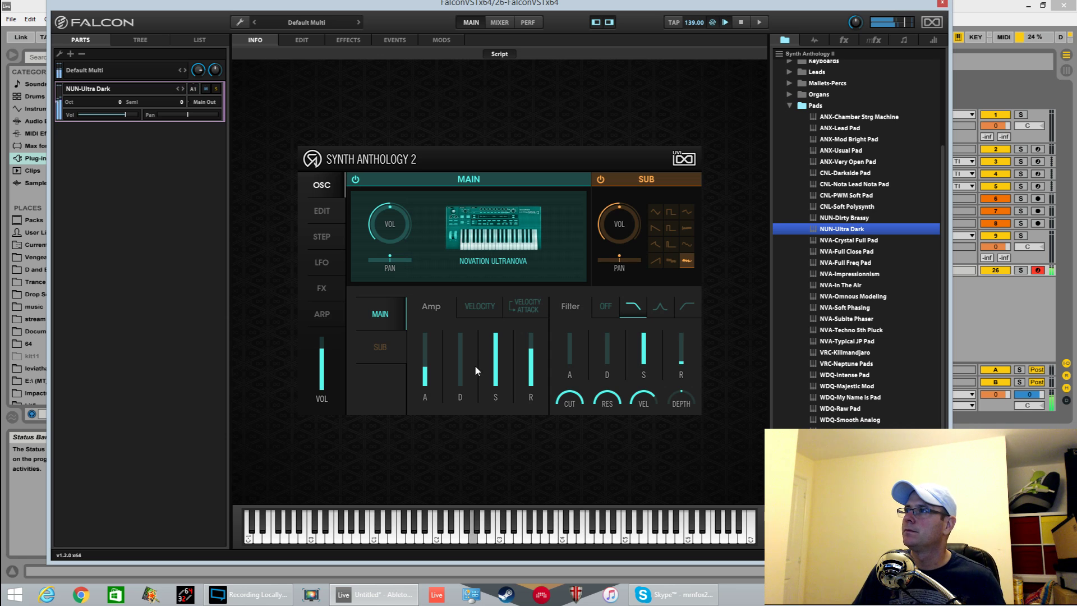
- Sweep the main filter cutoff down to 20.00 and back up to maximum
drag(569, 399, 580, 487)
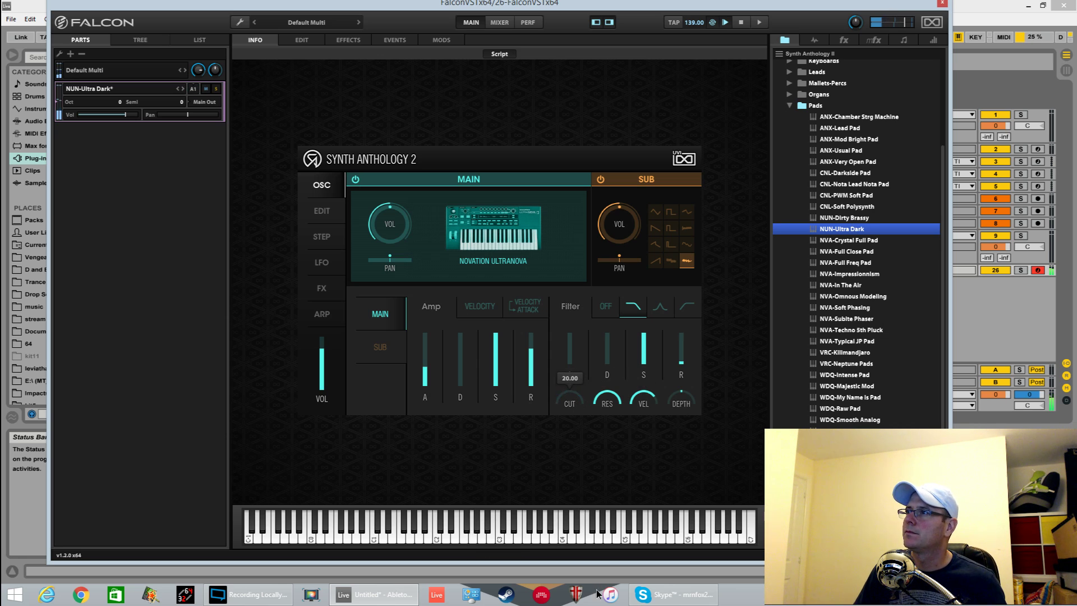
drag(597, 593, 586, 392)
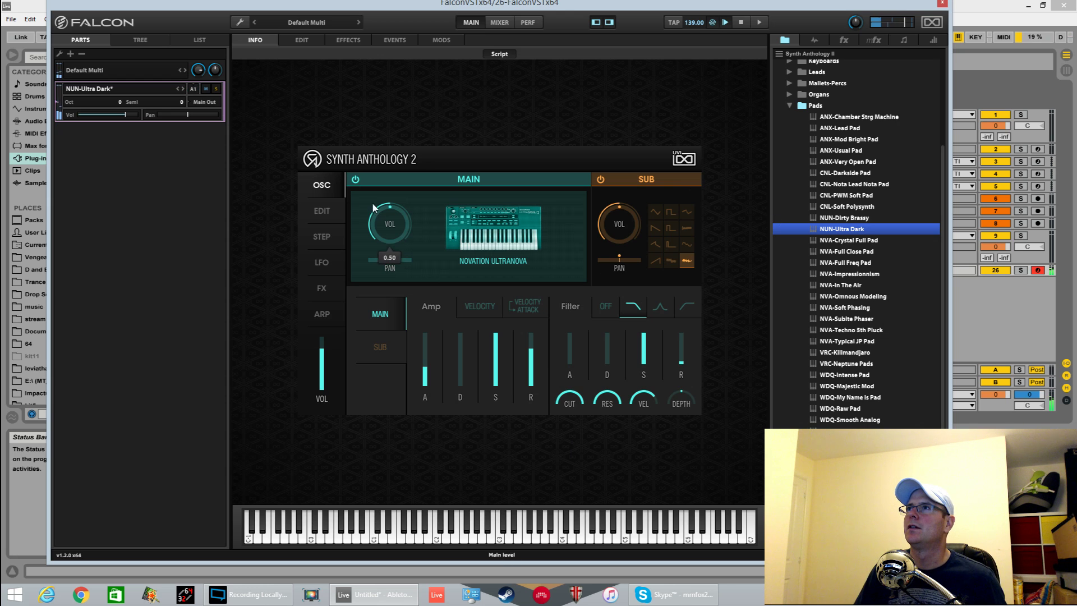
- Show the pitch and stereo edit settings for the sub and main oscillators, and raise the main octave and semitone to maximum
click(328, 216)
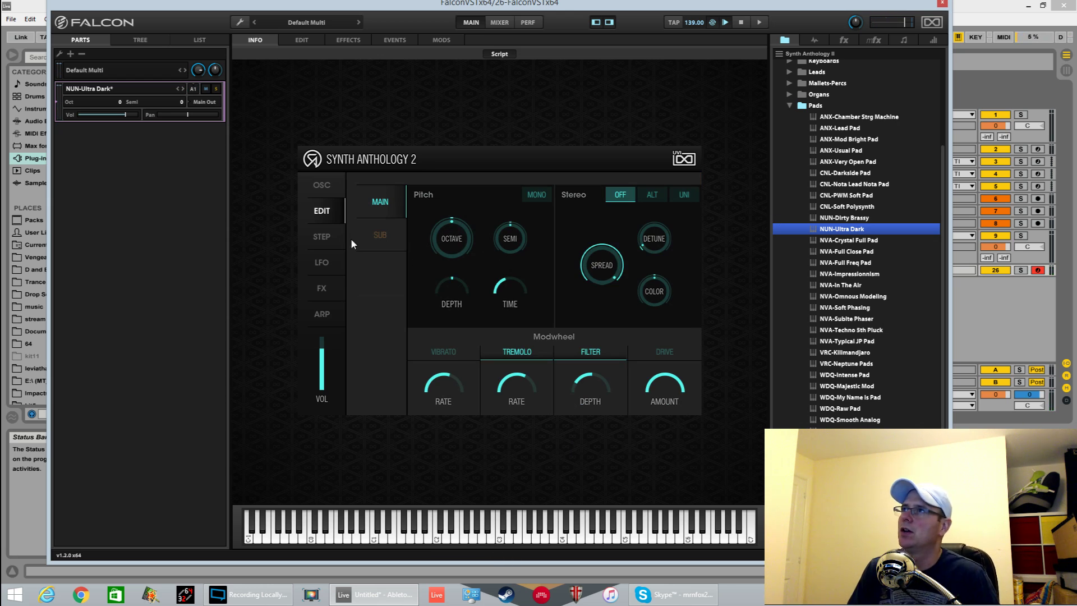
click(392, 234)
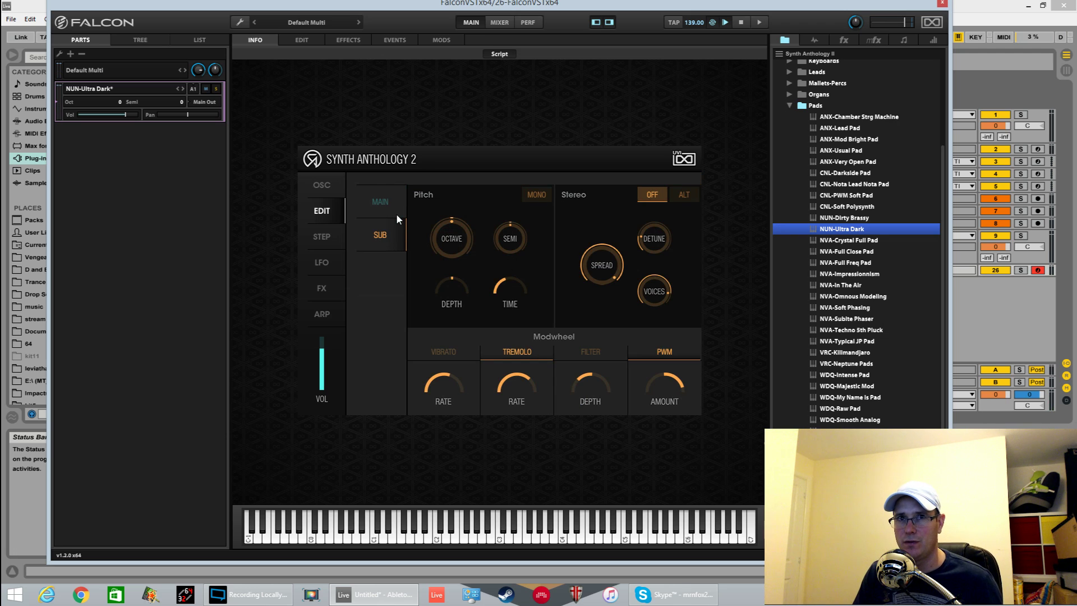
click(381, 200)
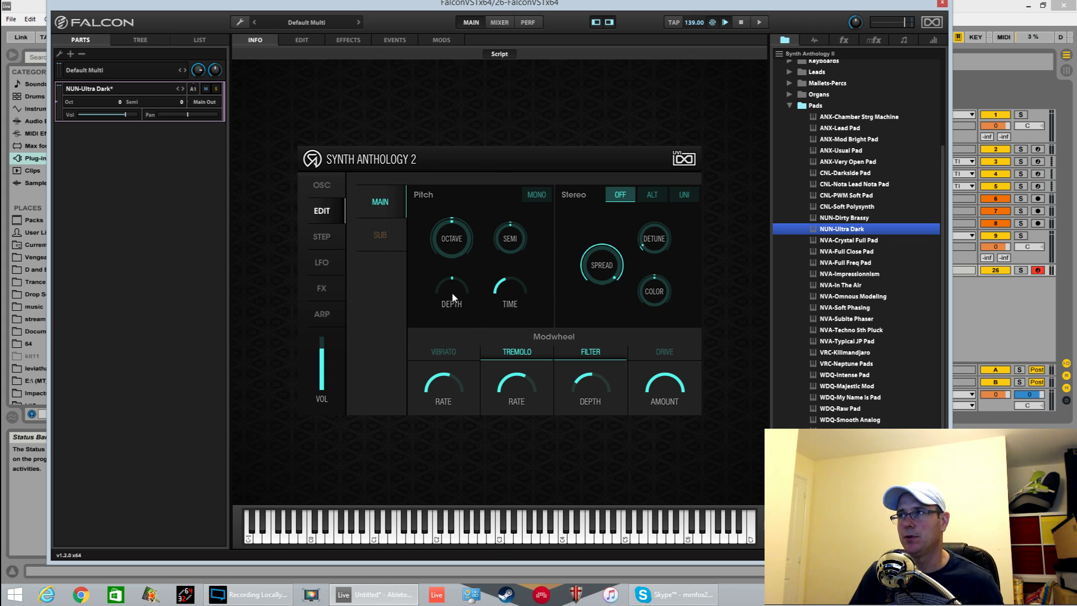
drag(456, 241, 463, 203)
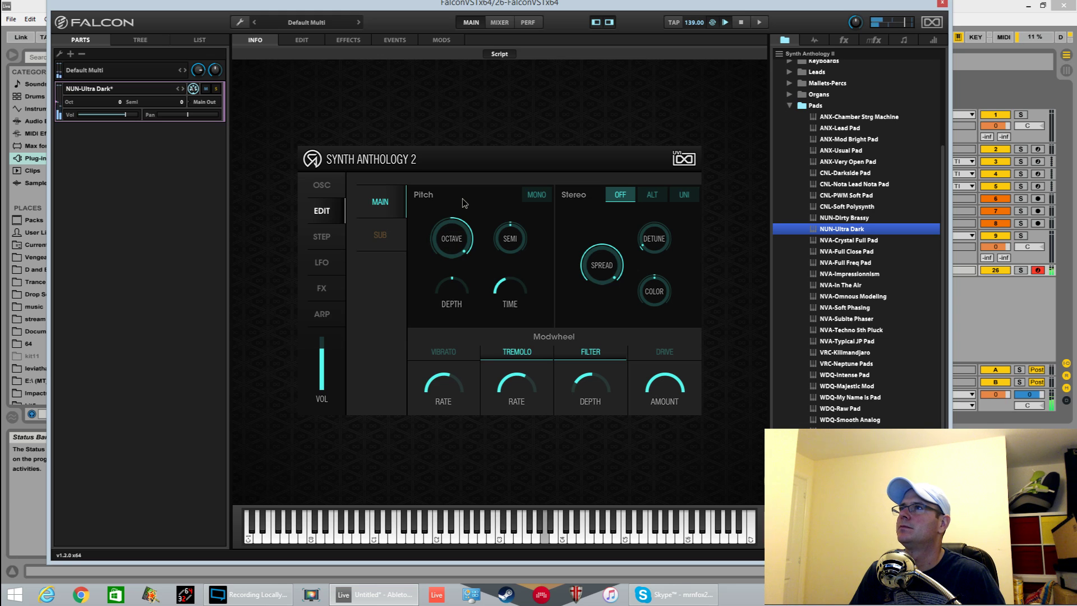
drag(510, 230, 513, 151)
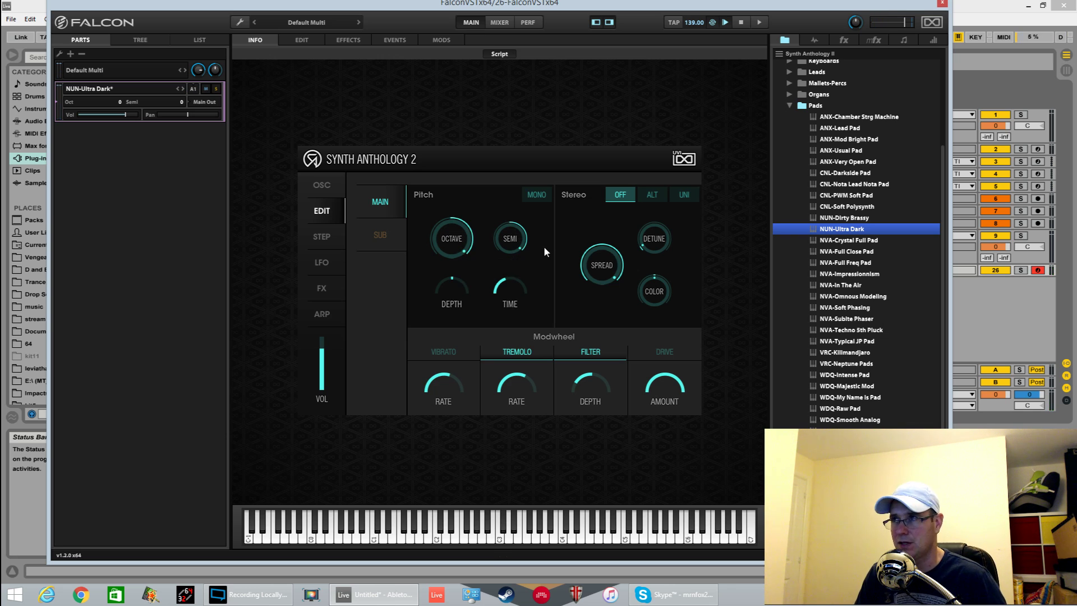
mouse_move(521, 247)
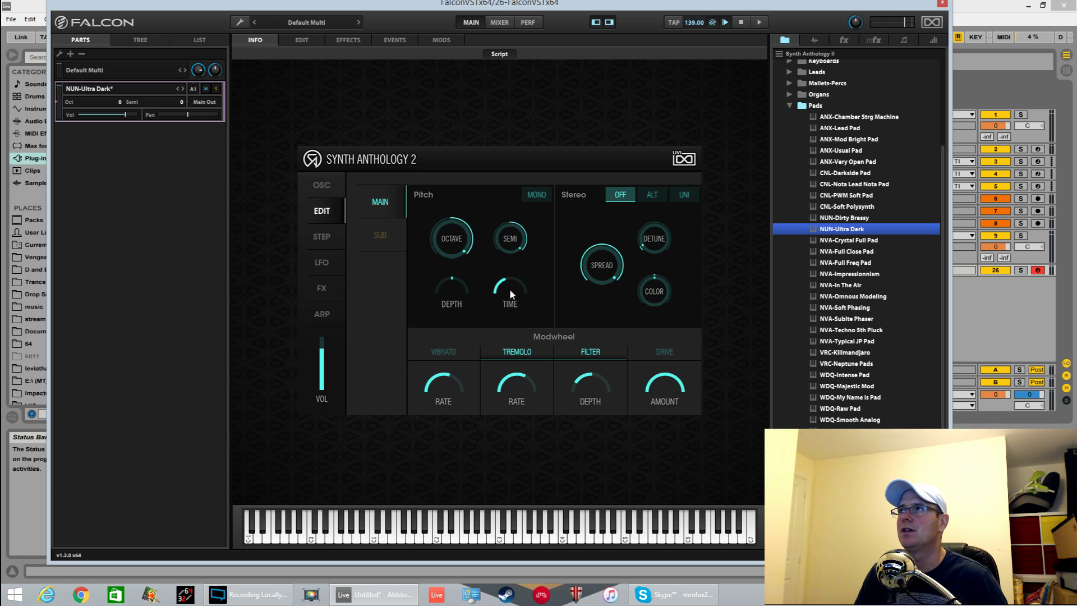
- Return the main octave and semitone to centre, and raise the pitch depth and set the time to 0.83
drag(509, 247, 509, 304)
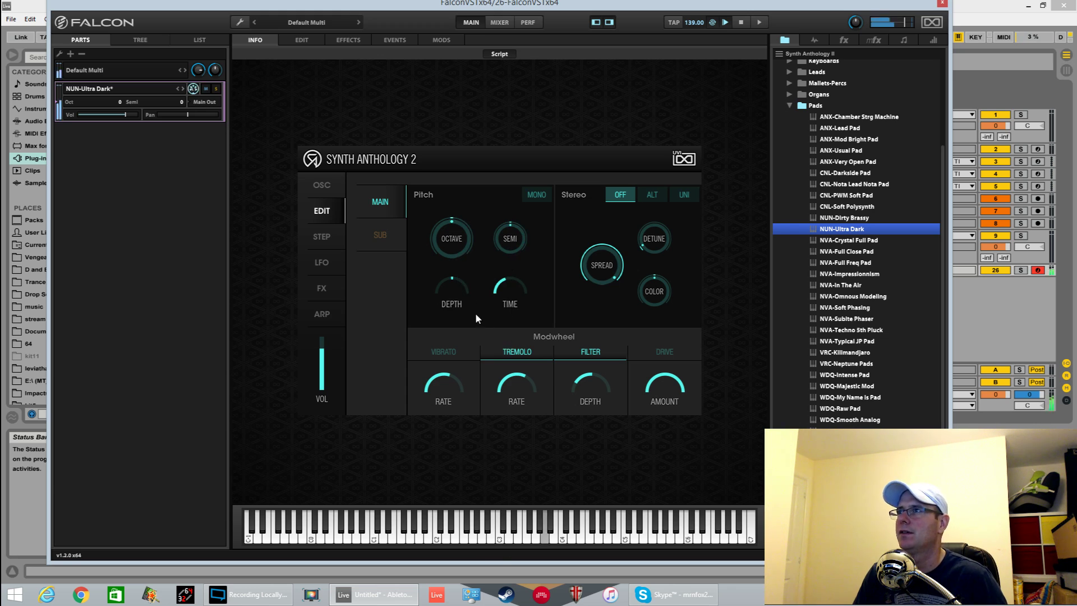
drag(456, 291, 517, 241)
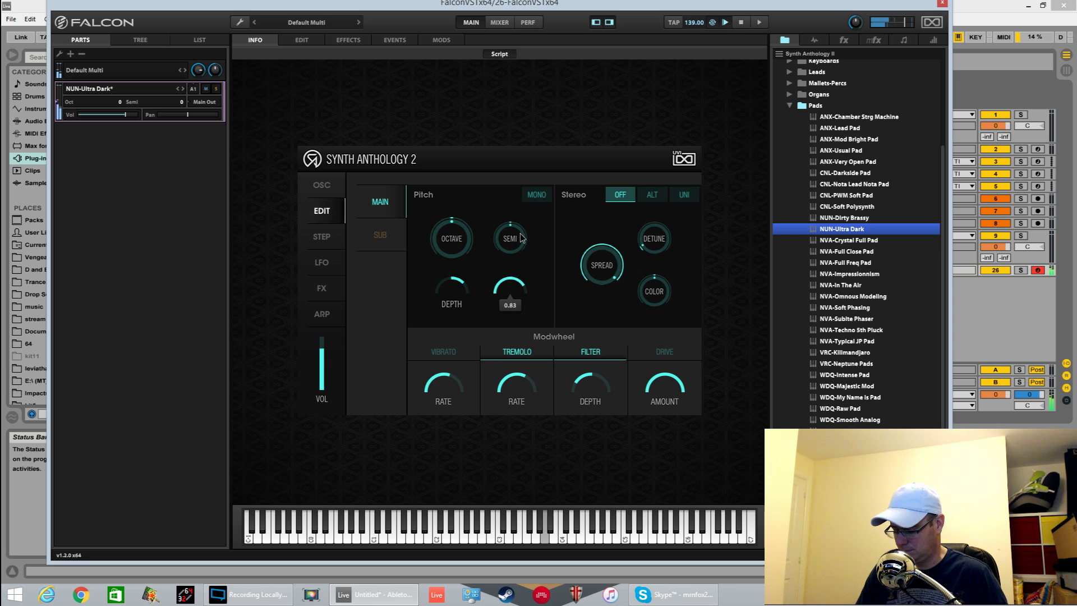
- Load the NVA-Soft Whistle preset from the Flutes folder of 3-Analog Modeling
click(807, 105)
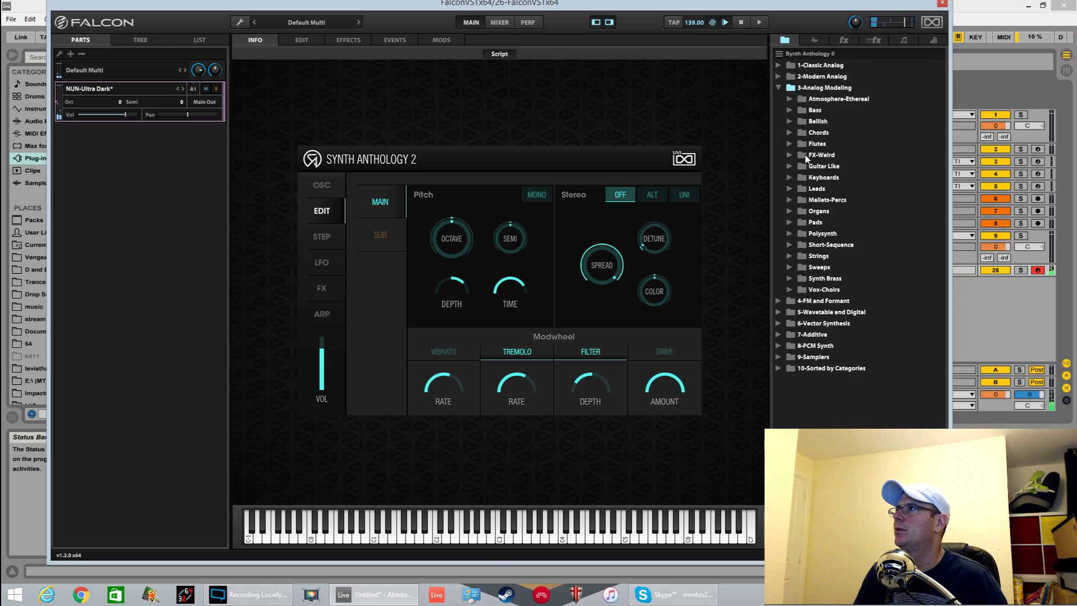
click(789, 145)
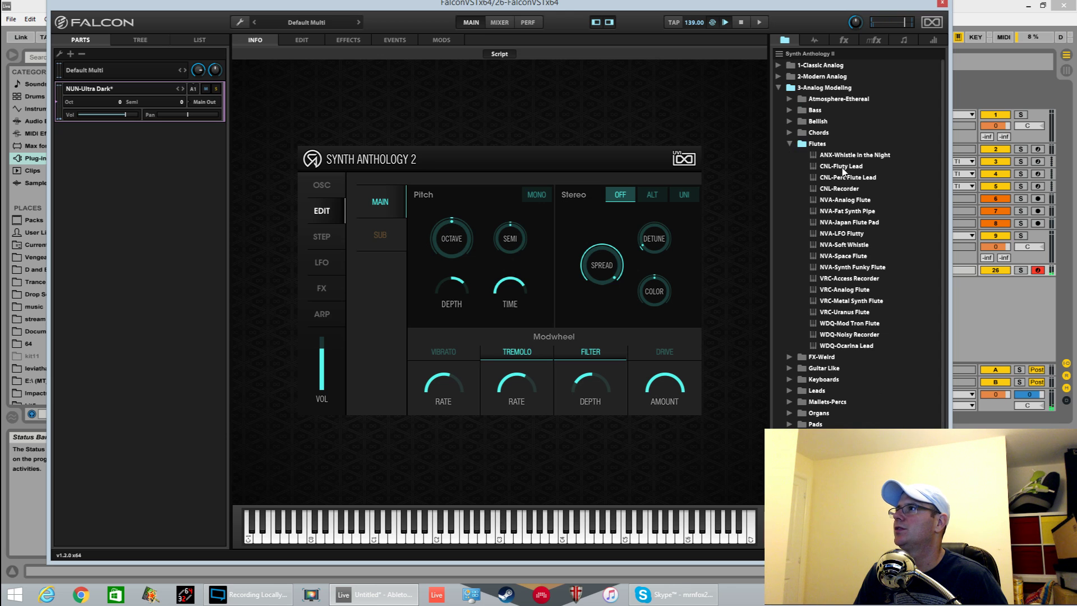
double_click(849, 245)
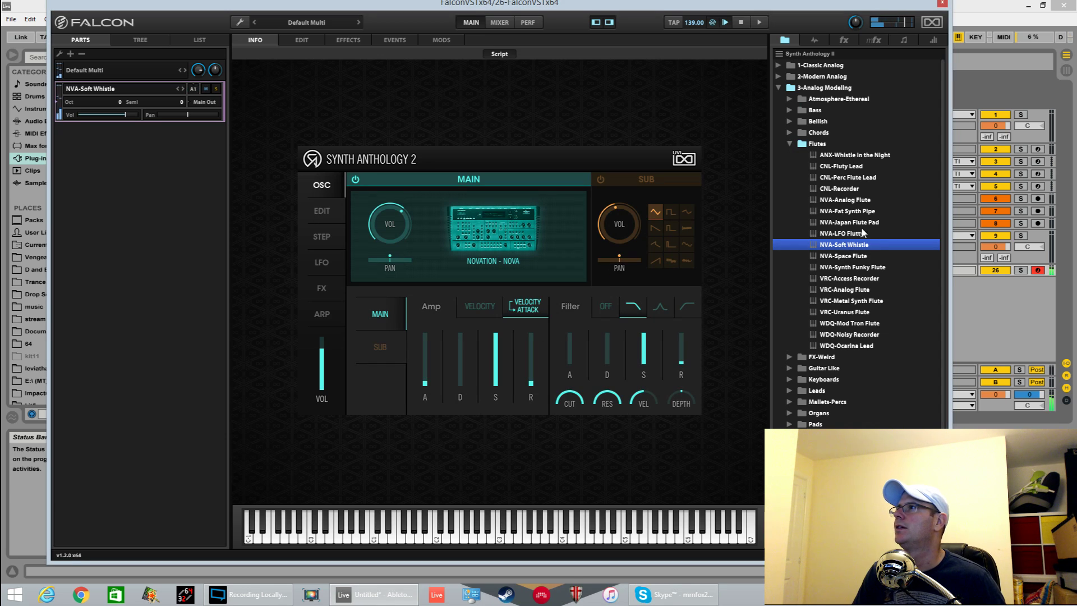
- Load the CNL-My Sinc preset from the Polysynth folder of 3-Analog Modeling
click(790, 145)
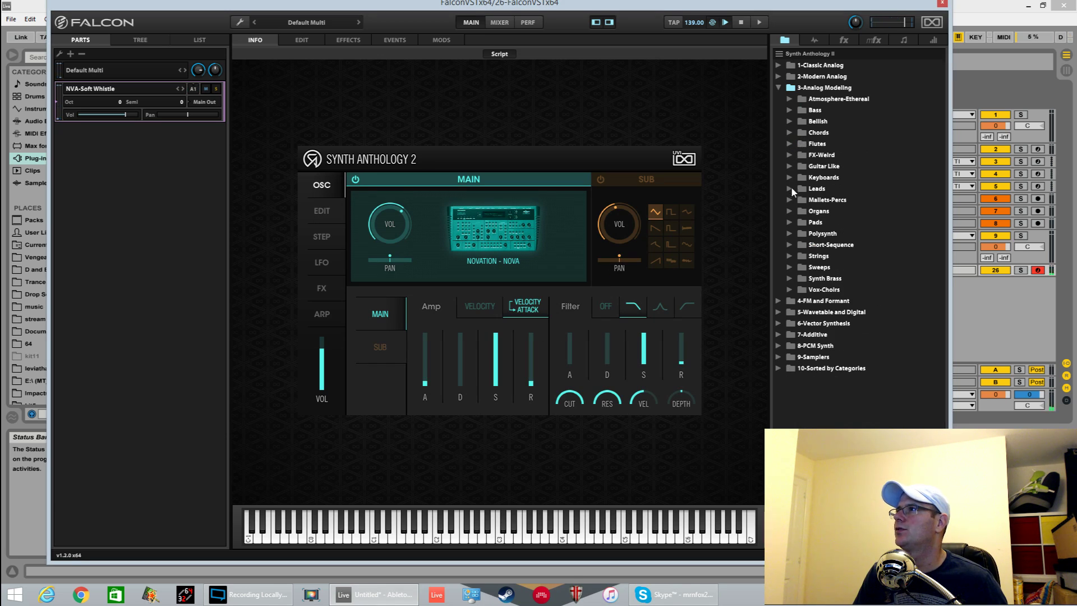
click(789, 234)
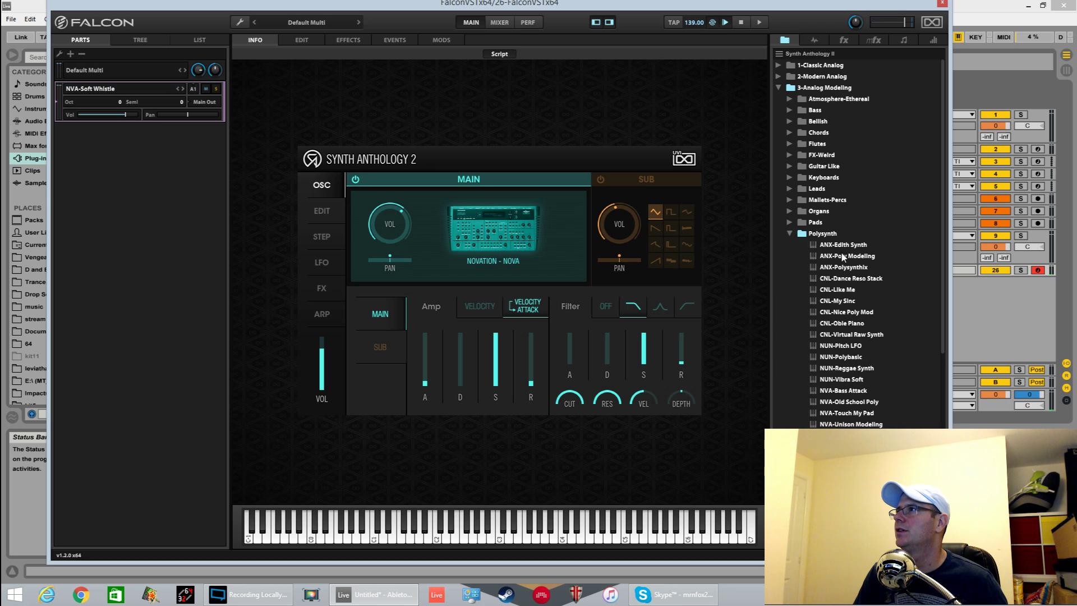
double_click(845, 302)
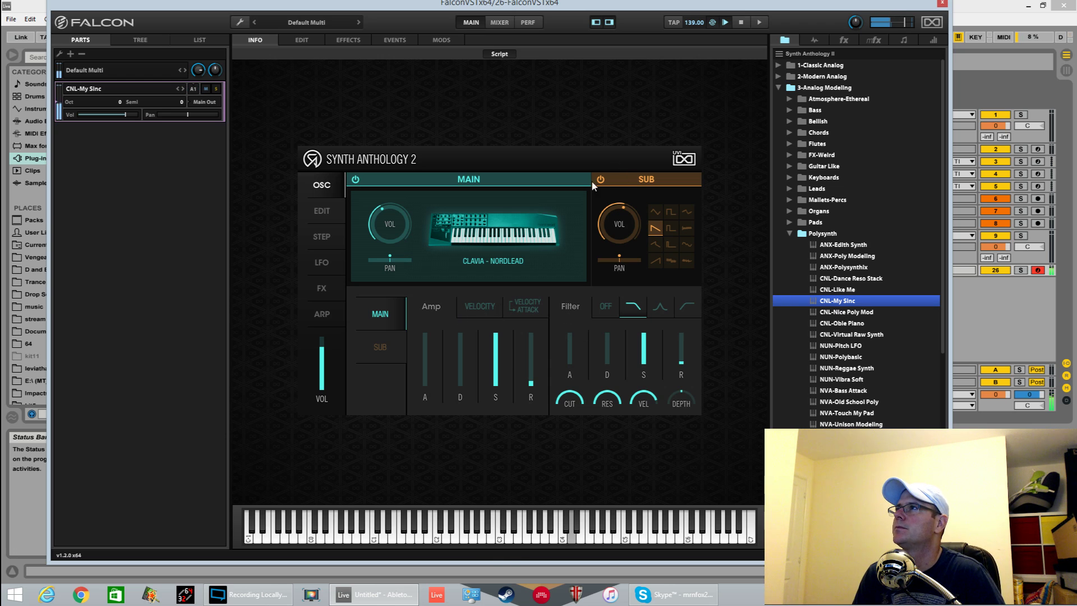
- Sweep the main oscillator's octave and semitone up and down, and return both to centre
click(321, 211)
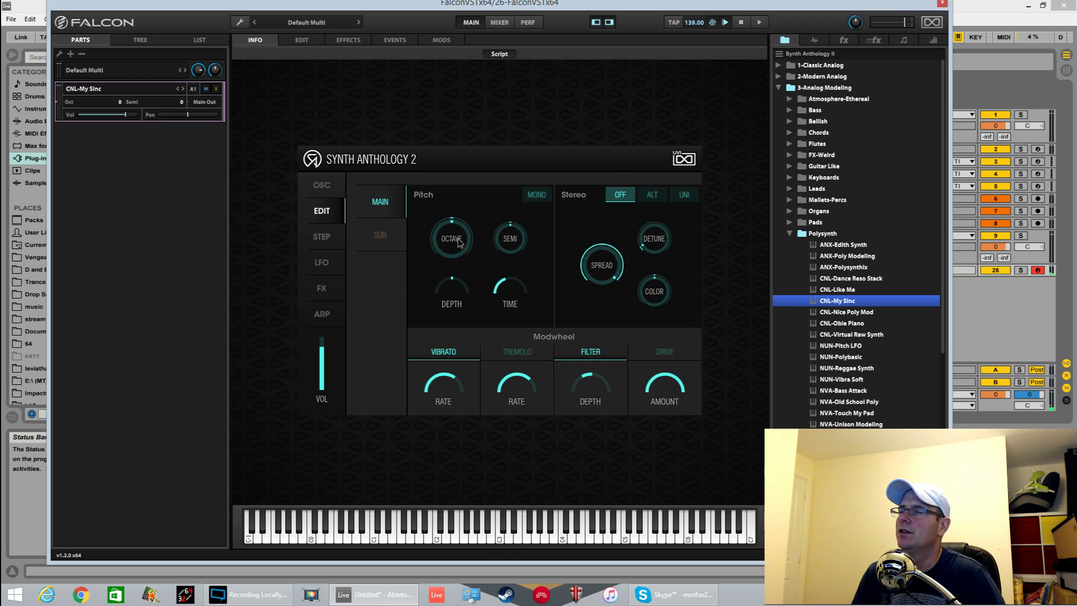
drag(459, 242, 461, 208)
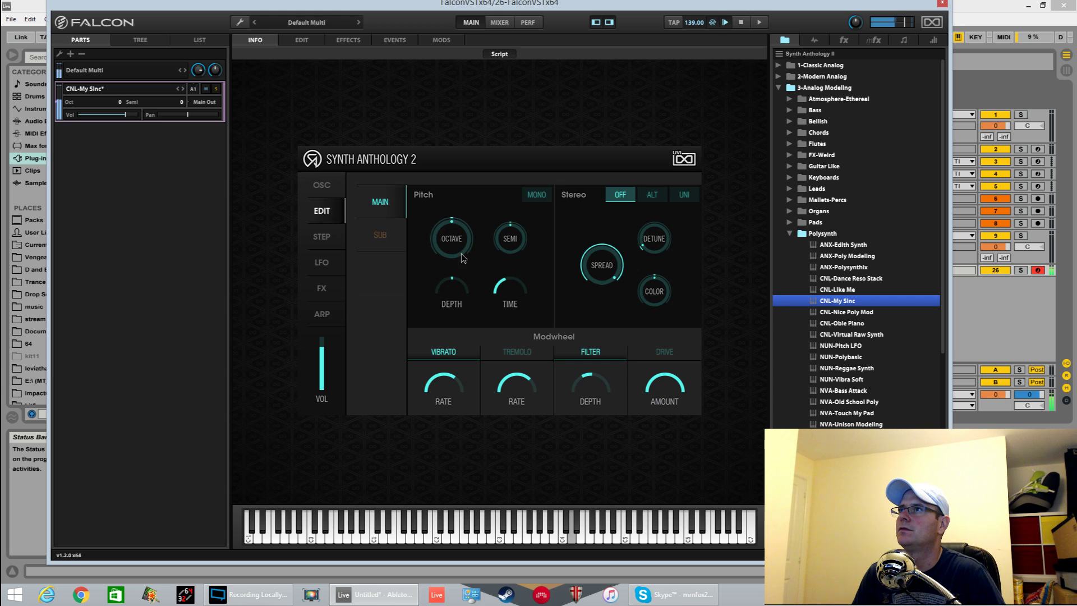
drag(510, 247, 512, 234)
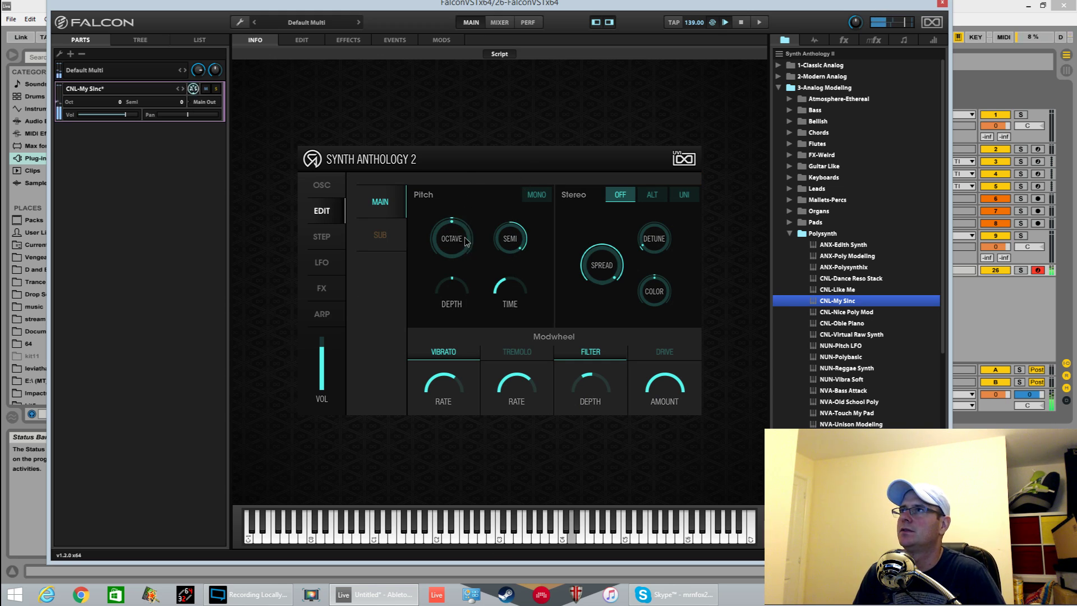
drag(467, 225, 467, 276)
drag(521, 242, 520, 352)
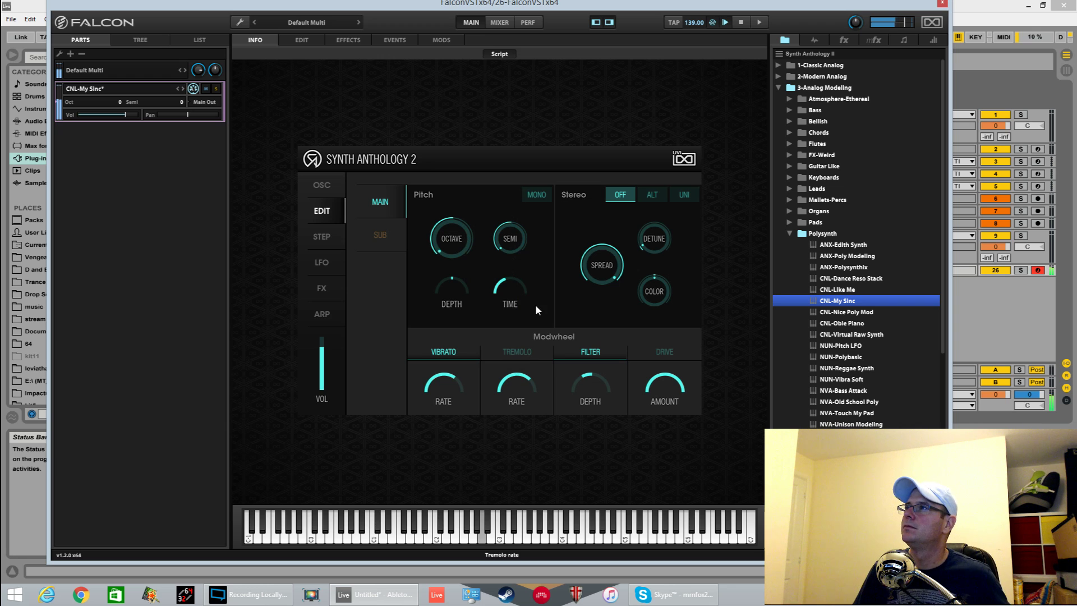
drag(510, 247, 512, 187)
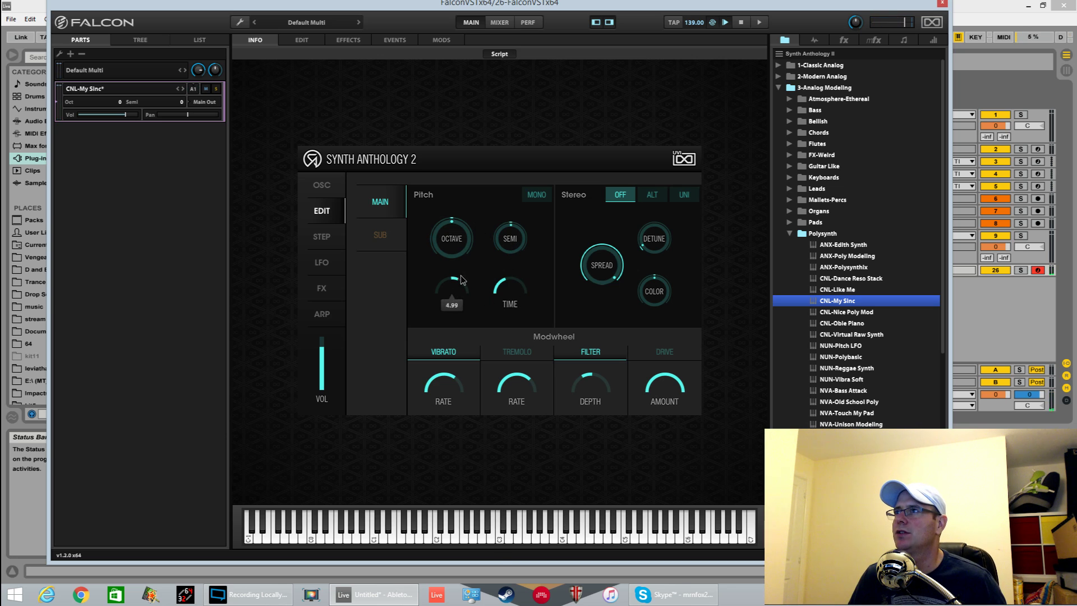
- Try different pitch depth and time amounts on the main oscillator, ending on a high depth with a short time
drag(461, 279, 464, 242)
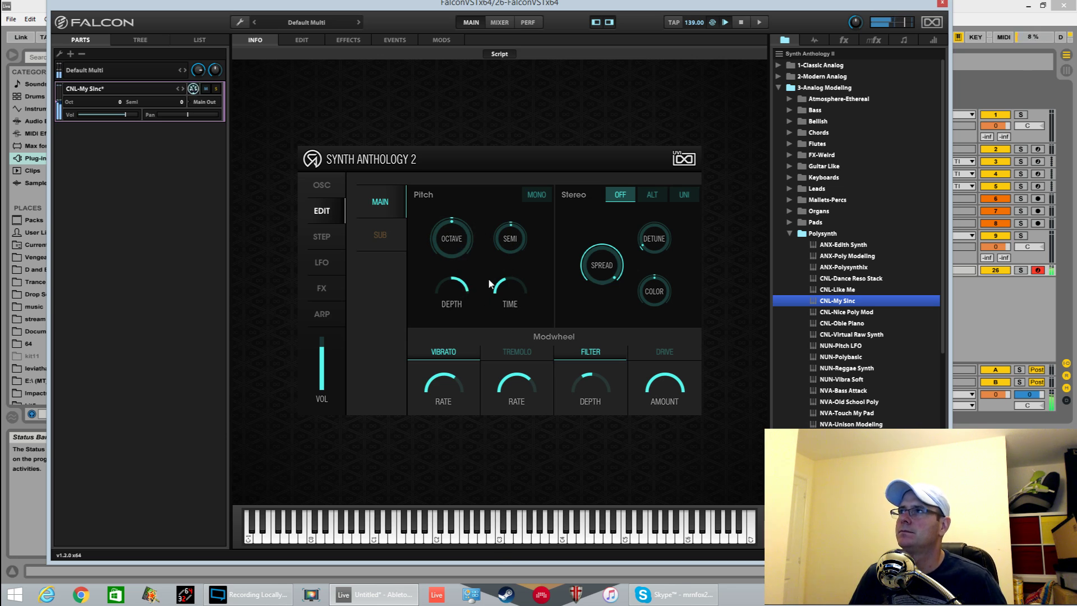
drag(502, 290, 539, 230)
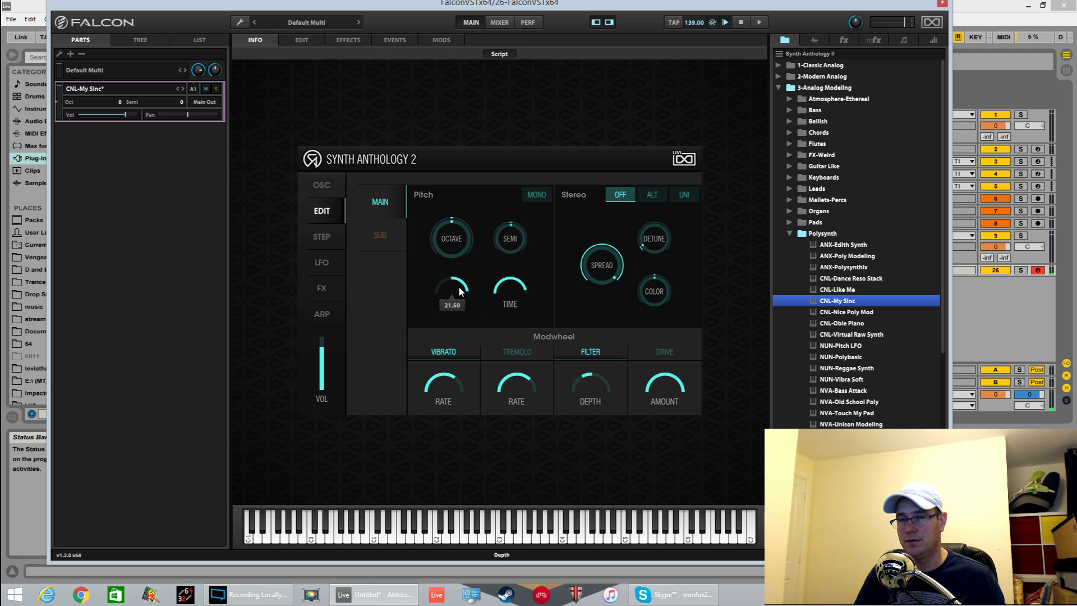
drag(458, 297, 458, 319)
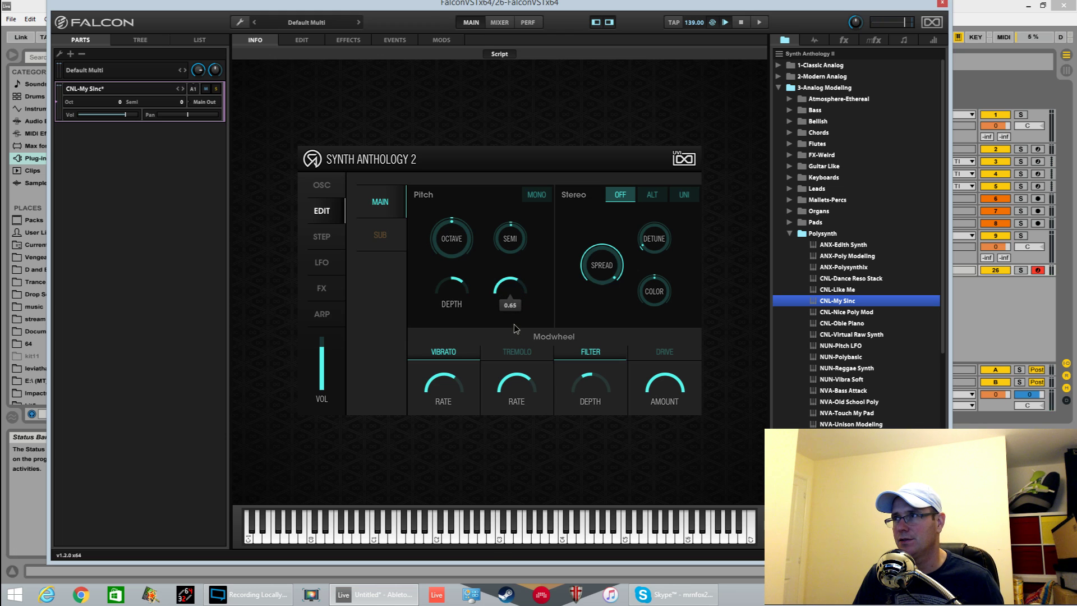
drag(513, 324, 515, 348)
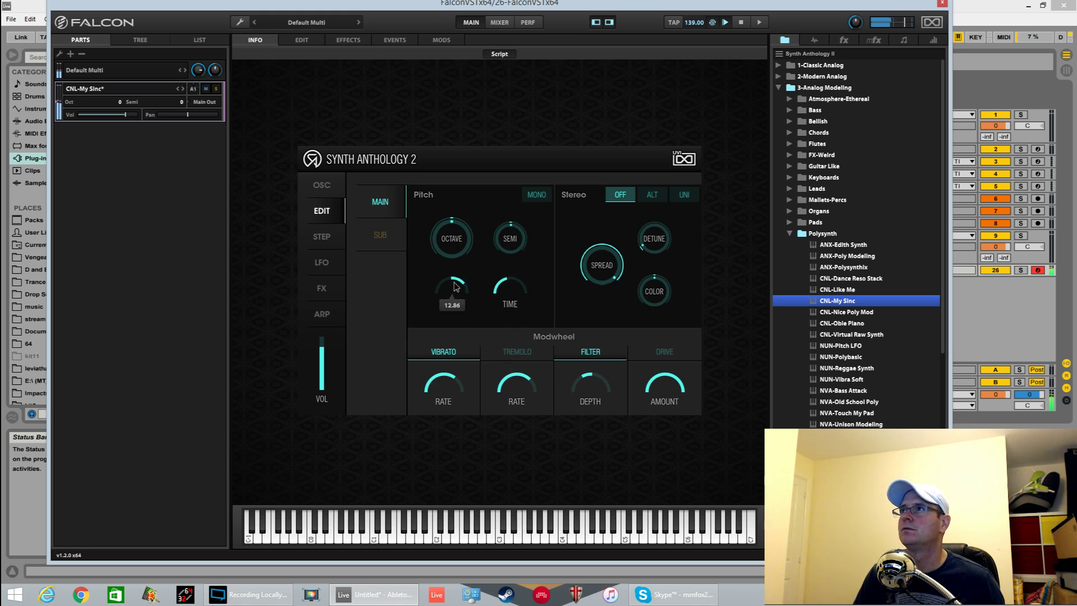
drag(516, 297, 510, 308)
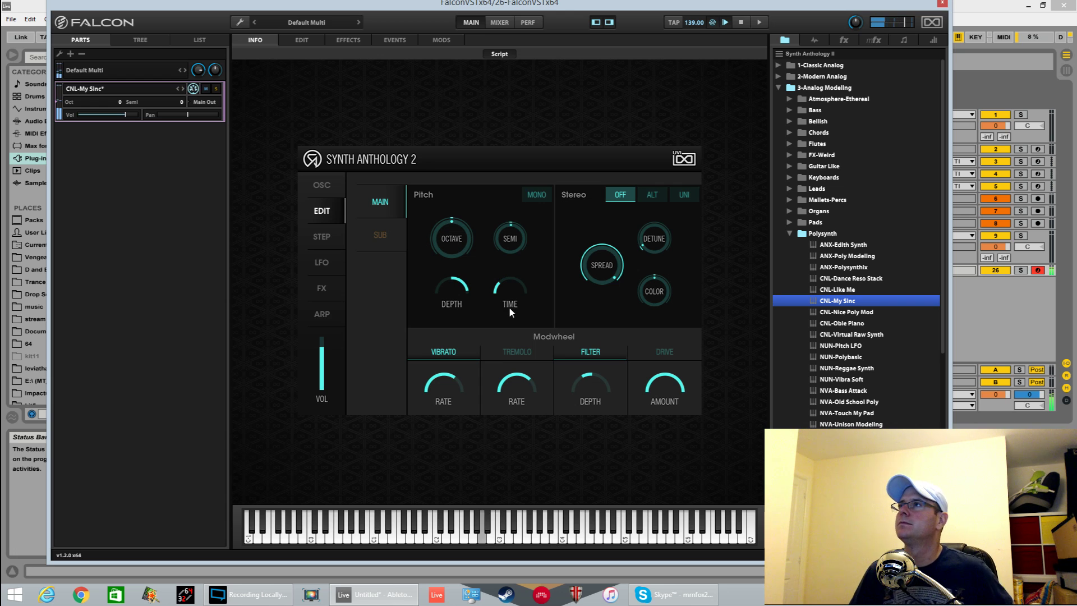
- Set the main stereo mode to Alt, raise the detune to 29.94, and move the color slightly above centre
mouse_move(643, 294)
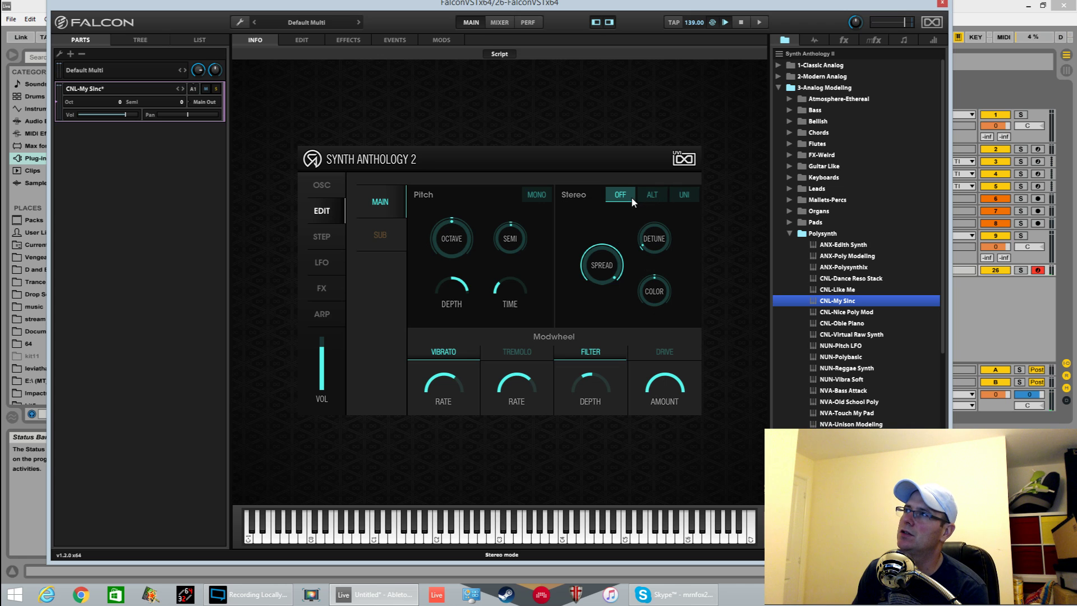
click(648, 196)
mouse_move(622, 273)
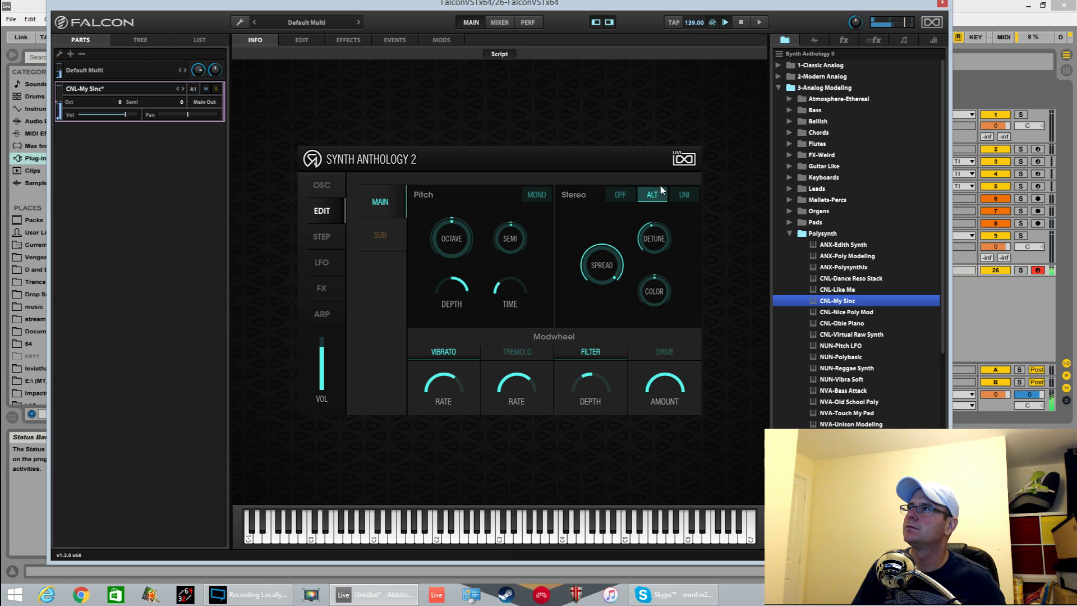
mouse_move(661, 222)
mouse_move(659, 282)
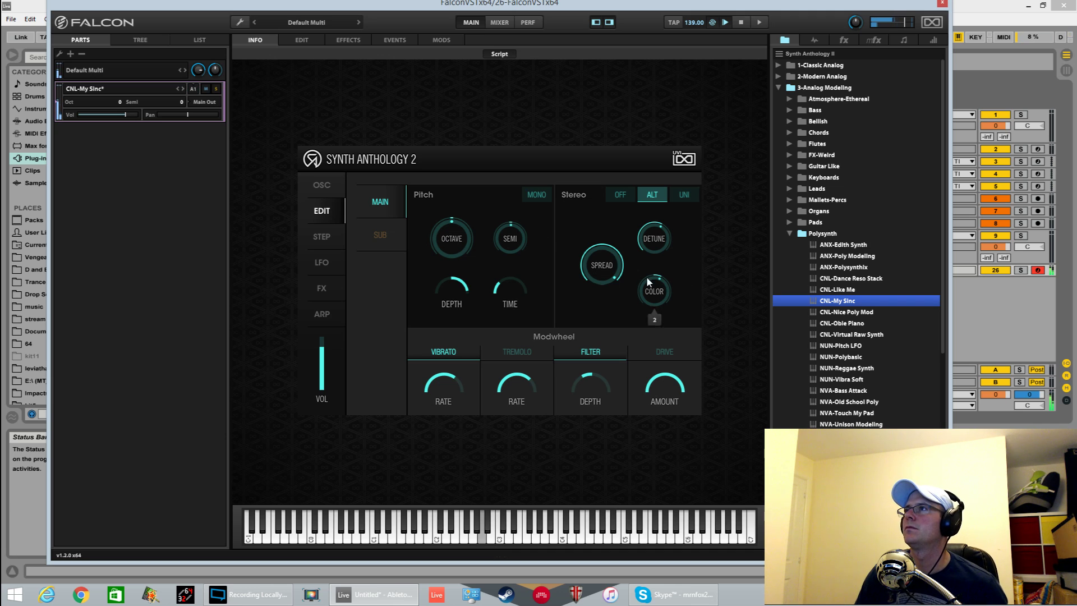
- Try the Uni stereo mode with maximum detune and a reduced spread, and turn the stereo mode off
click(684, 197)
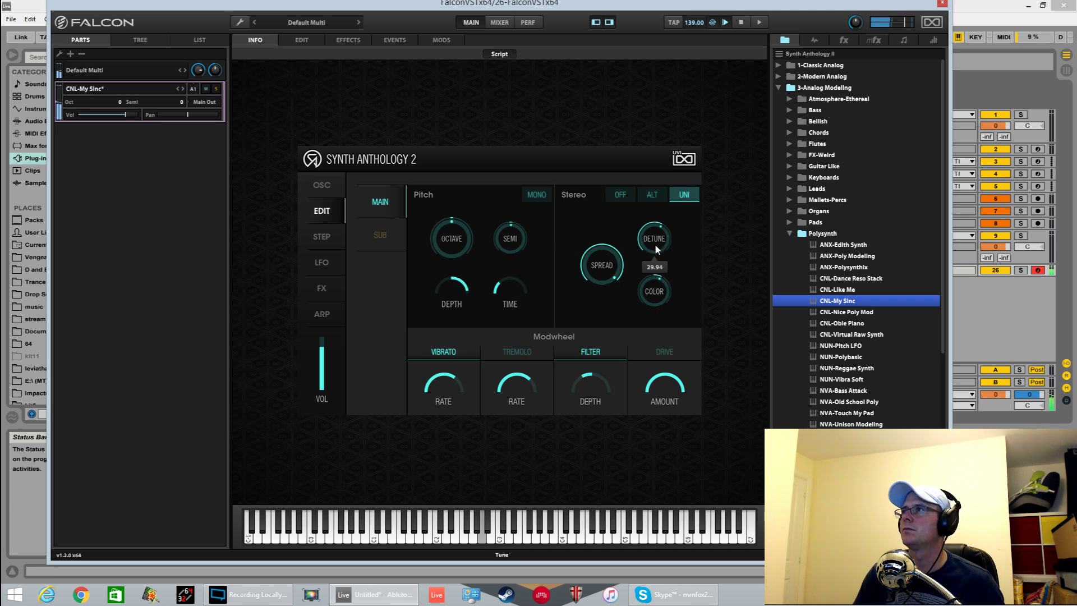
drag(654, 244, 666, 203)
drag(617, 259, 604, 317)
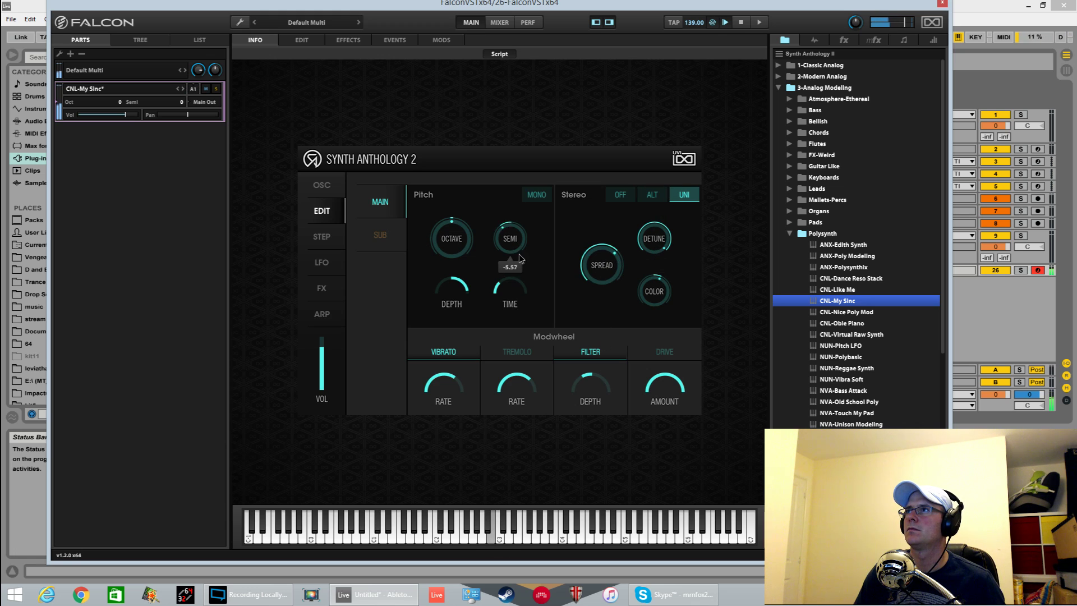
click(622, 195)
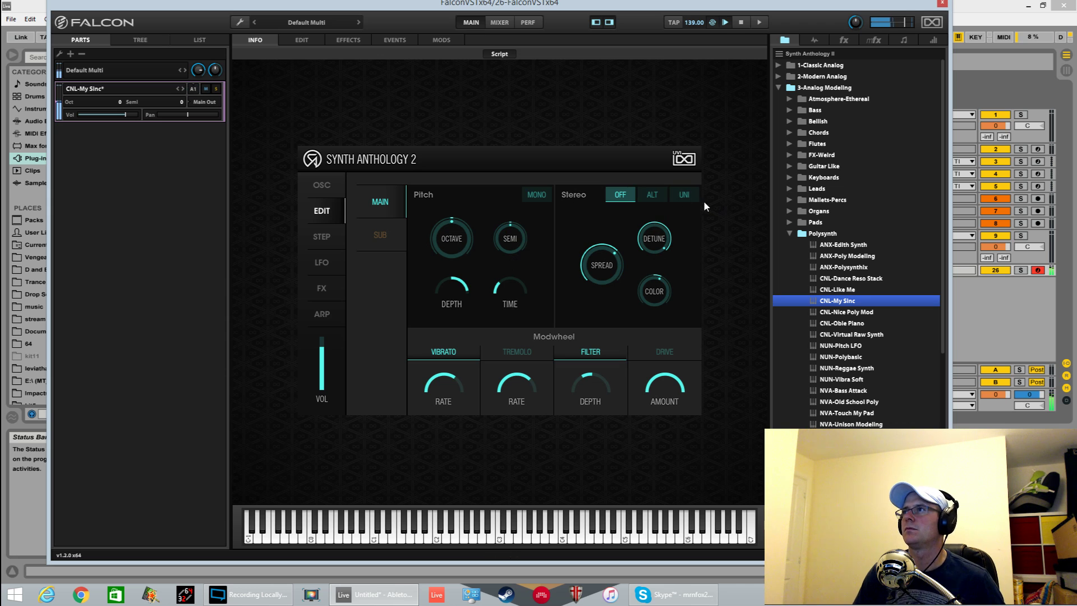
- Load the CNL-Stevie Lead 2 preset from the Leads folder, and lower the master output volume
click(789, 233)
click(789, 189)
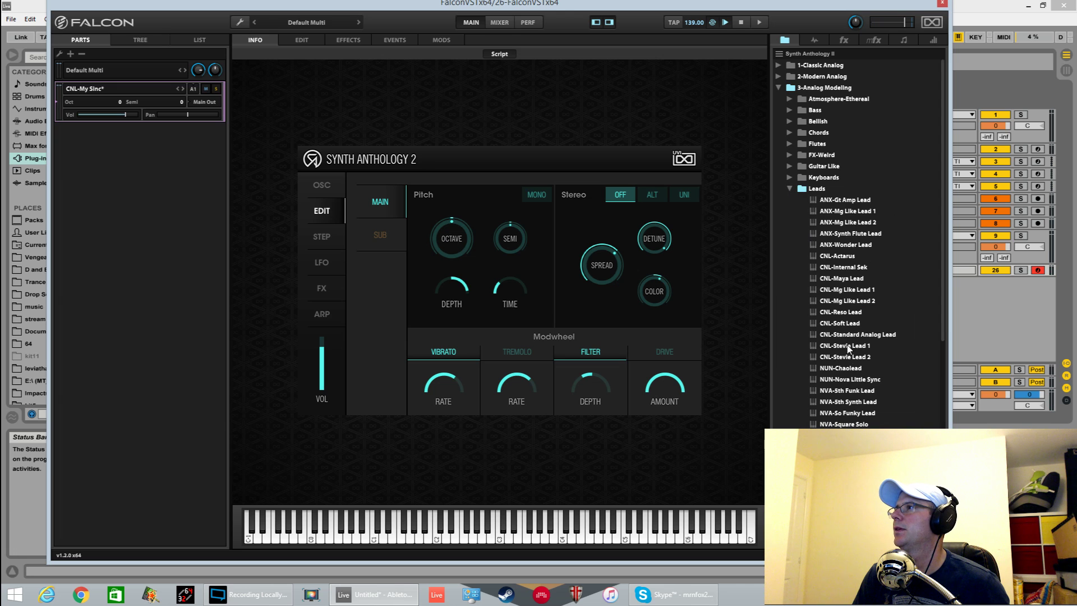
double_click(857, 358)
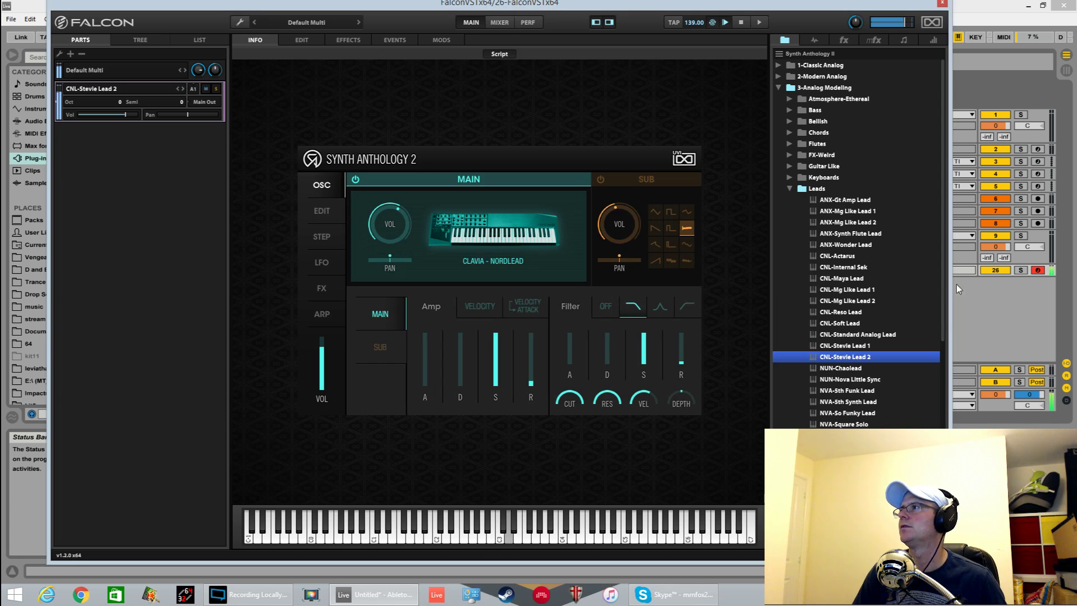
mouse_move(903, 31)
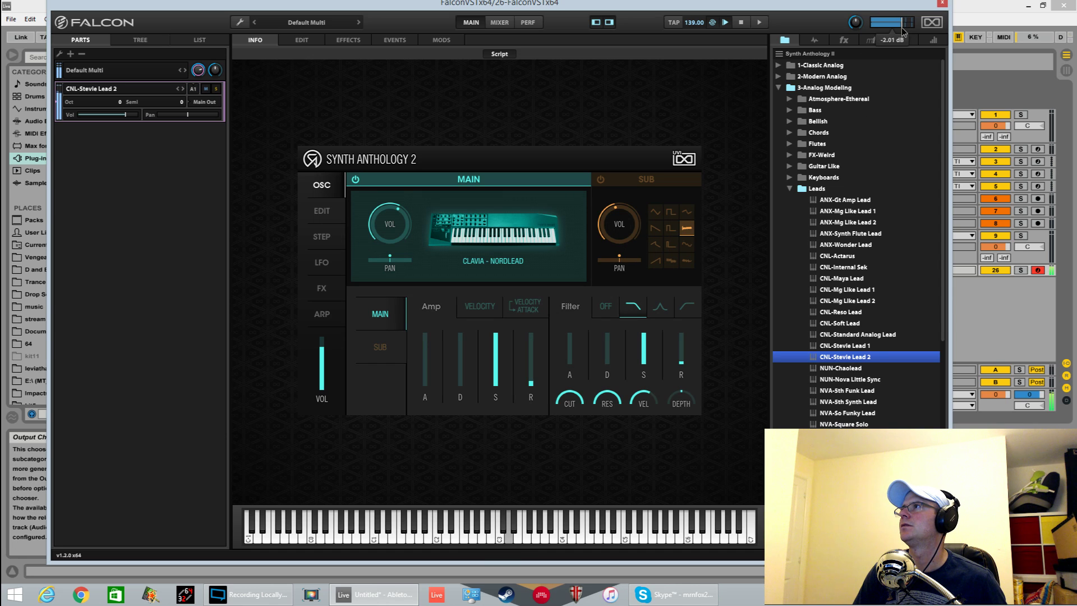
- Switch the lead's stereo mode to Alt and on to Uni, raise its detune, and disable mono
click(321, 211)
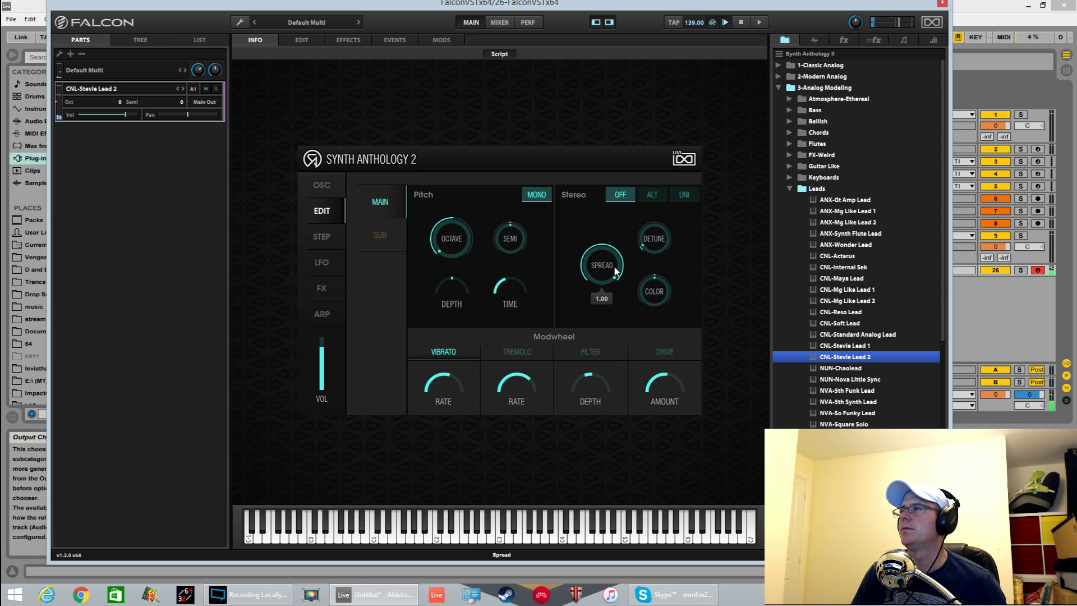
click(652, 194)
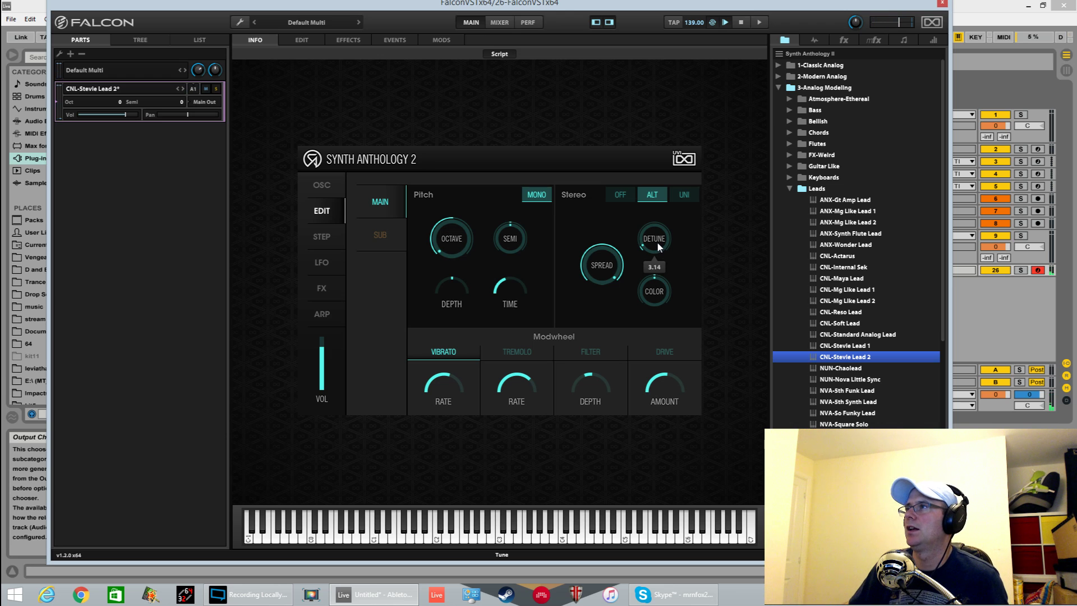
click(683, 192)
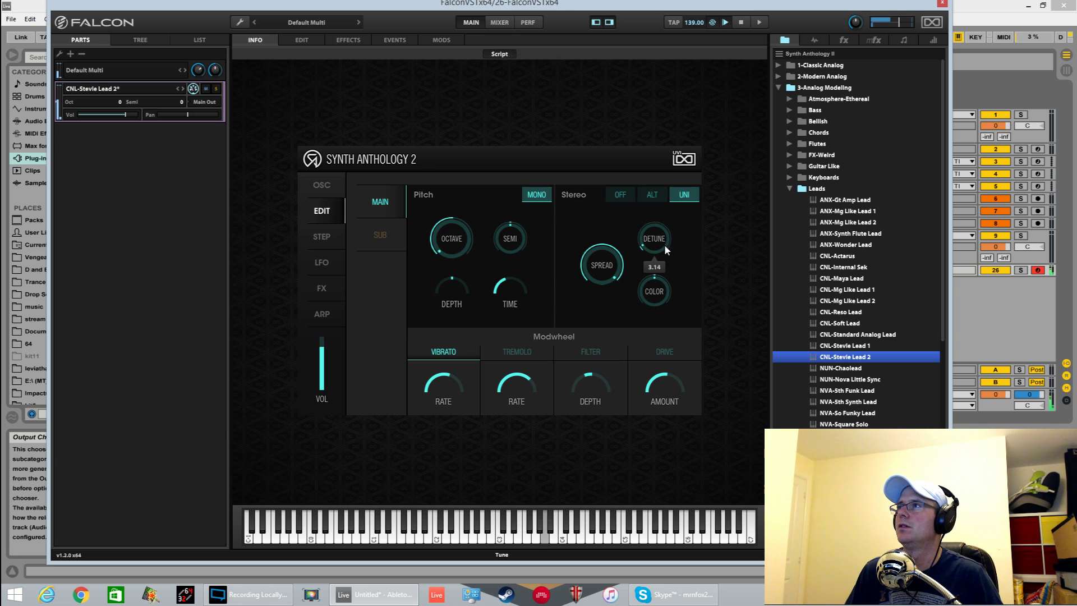
drag(664, 244, 681, 162)
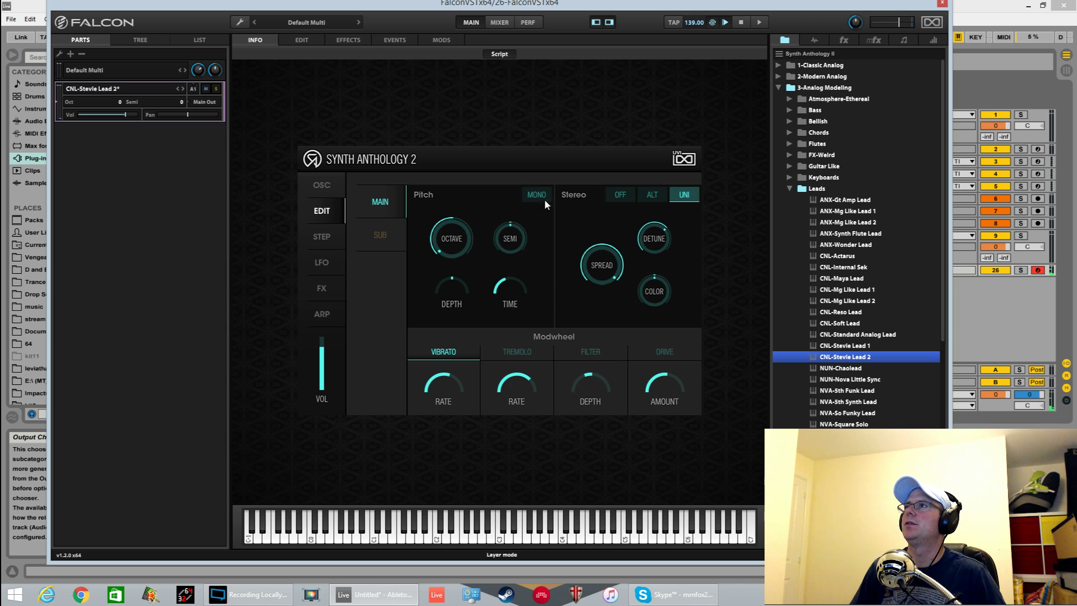
- Turn the color down to minimum, and try the detune at 42.94 before bringing it back down
mouse_move(655, 240)
mouse_down()
mouse_move(662, 268)
mouse_move(681, 217)
mouse_move(657, 242)
mouse_up()
click(652, 289)
drag(652, 289, 657, 420)
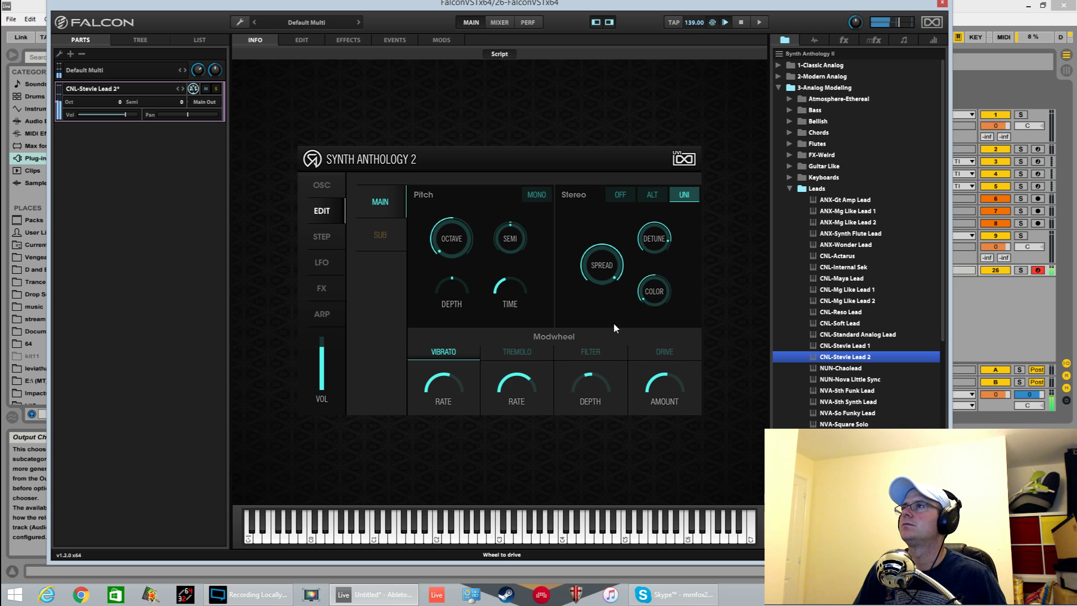
mouse_move(657, 241)
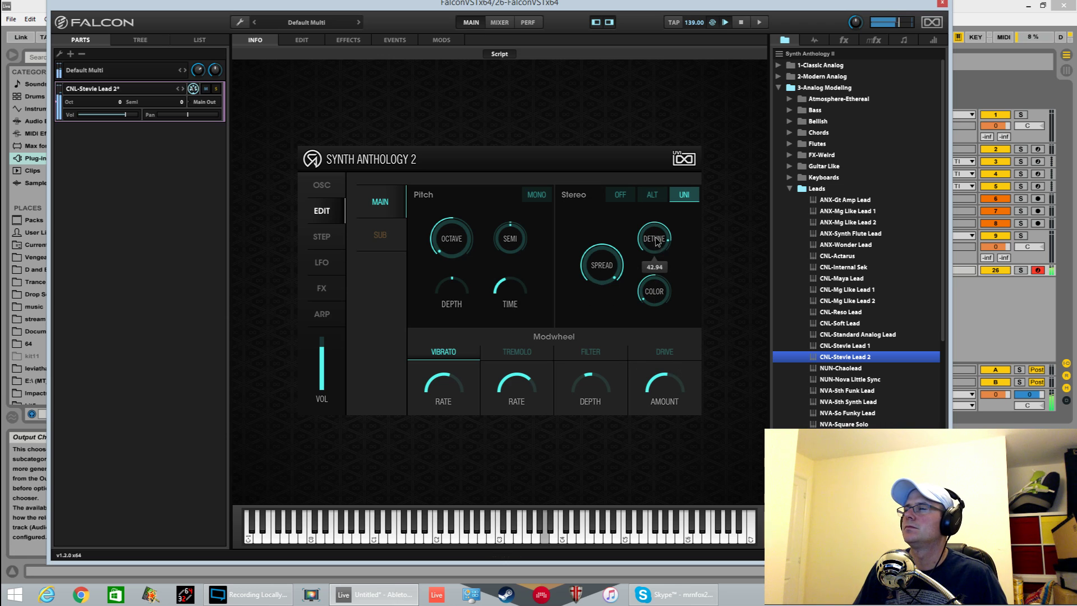
drag(657, 269, 657, 298)
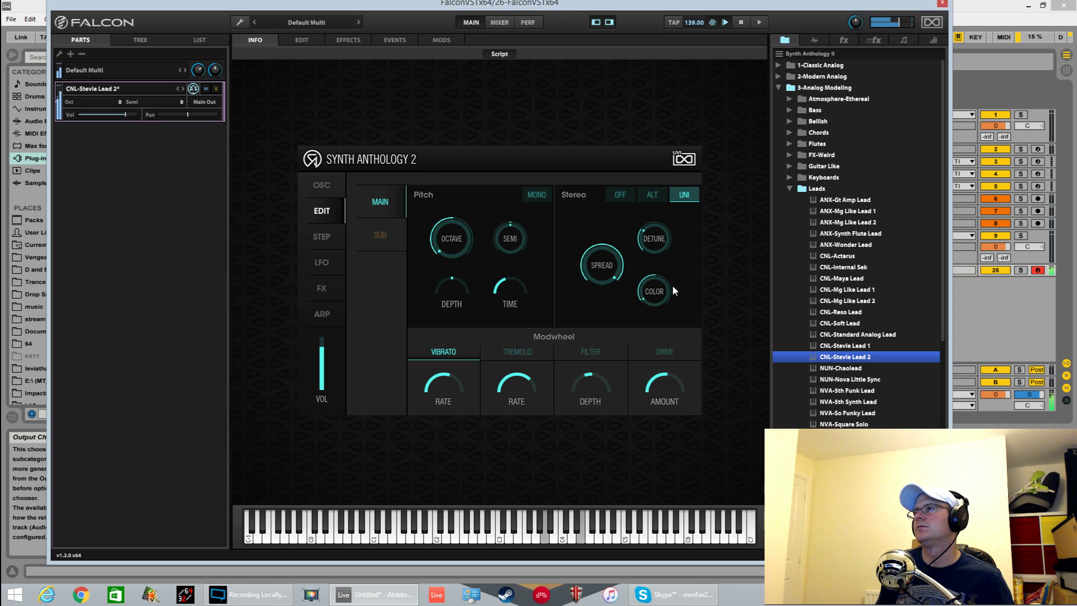
mouse_move(600, 266)
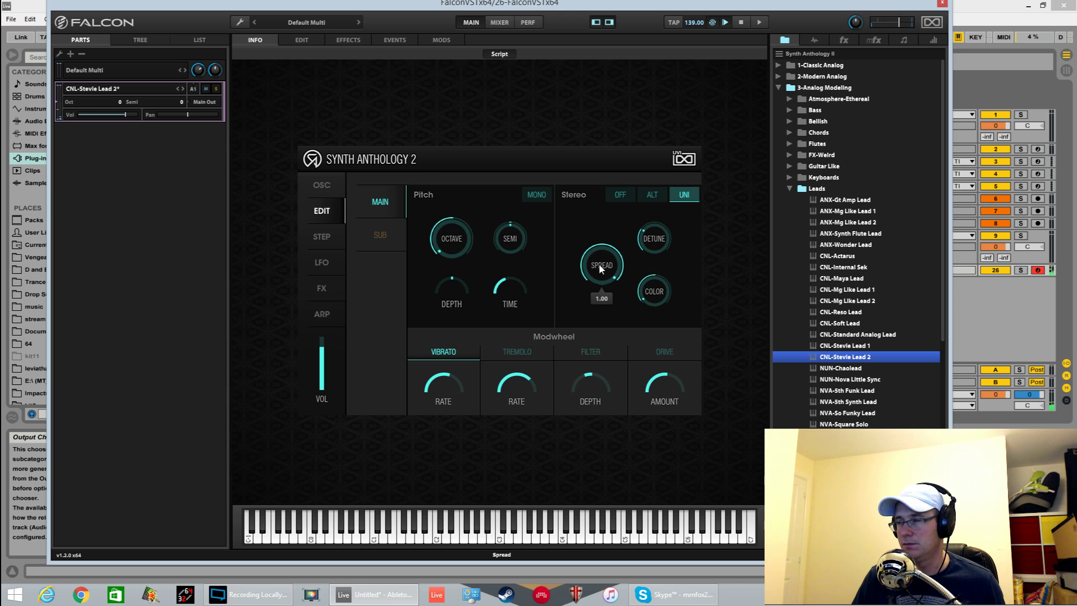
- Try different detune and spread amounts in Uni mode with the color raised to 4, and turn the stereo mode off
drag(600, 265, 586, 213)
mouse_move(654, 247)
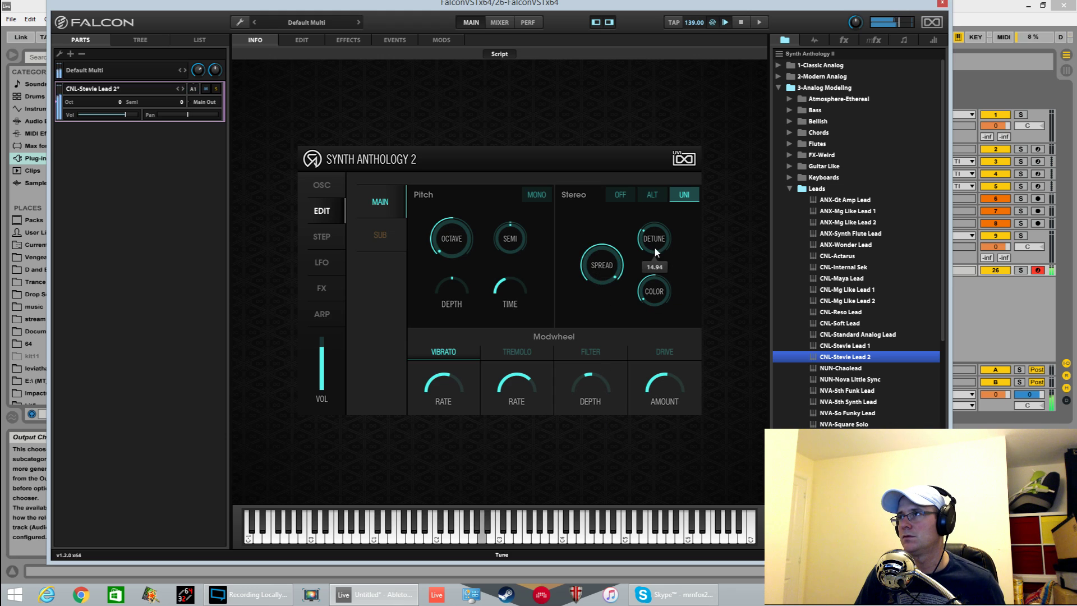
drag(602, 267, 589, 320)
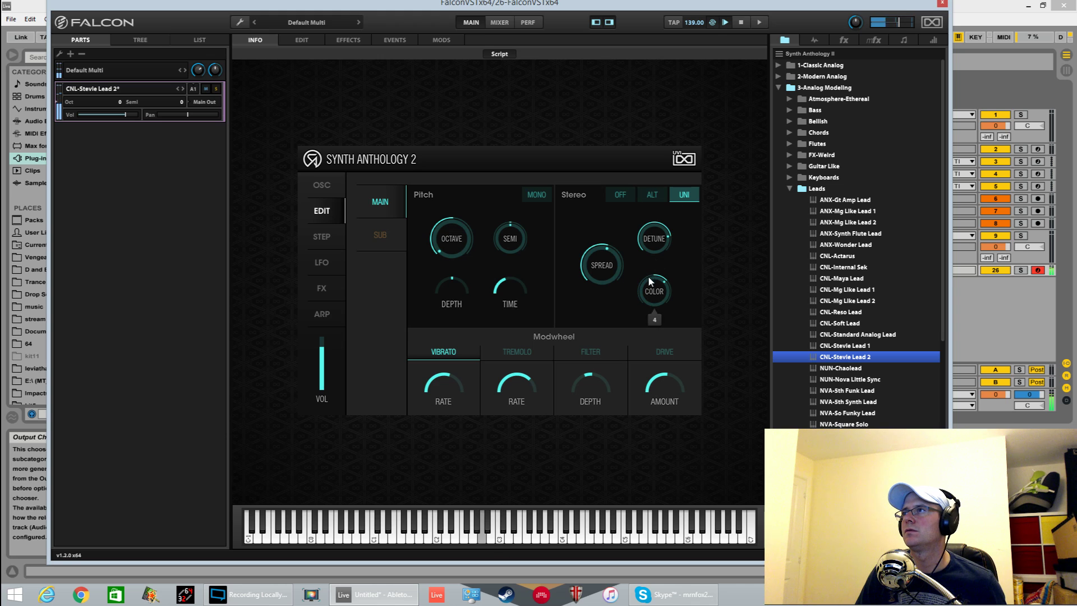
mouse_move(589, 260)
drag(588, 261, 613, 241)
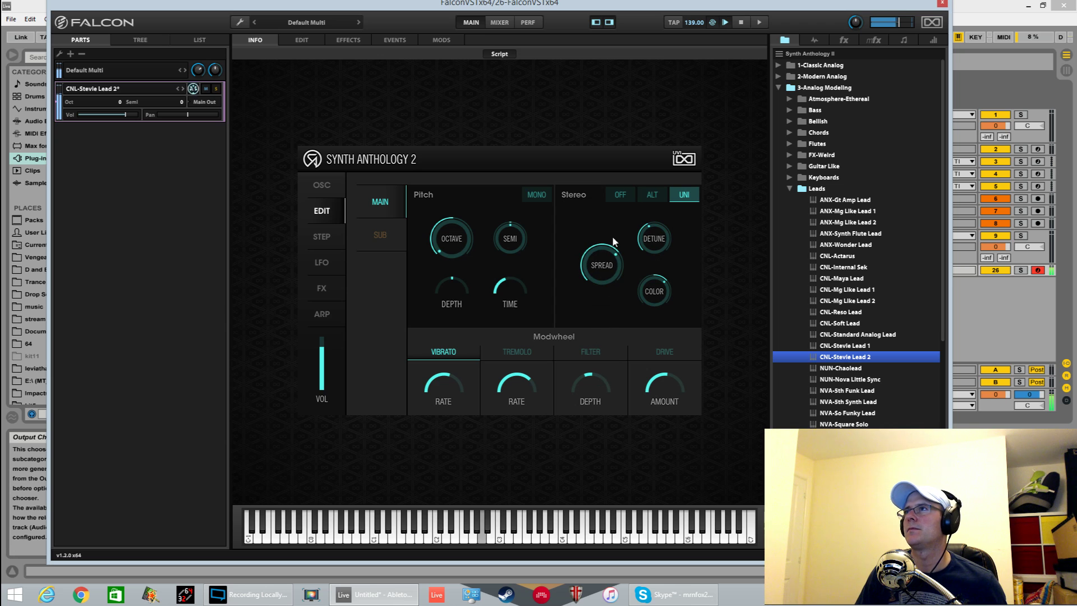
click(617, 195)
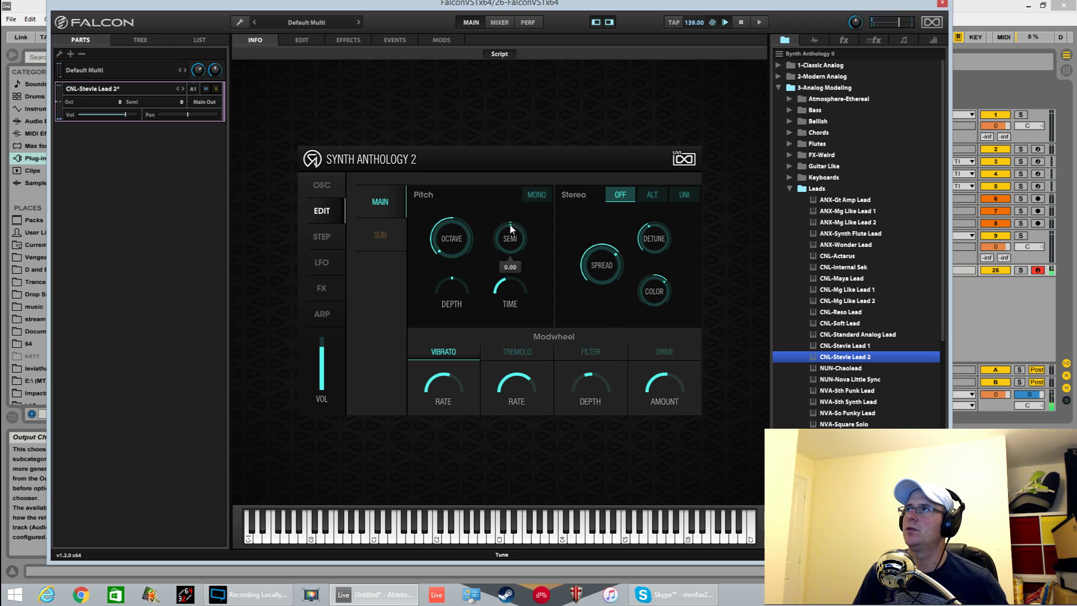
click(539, 195)
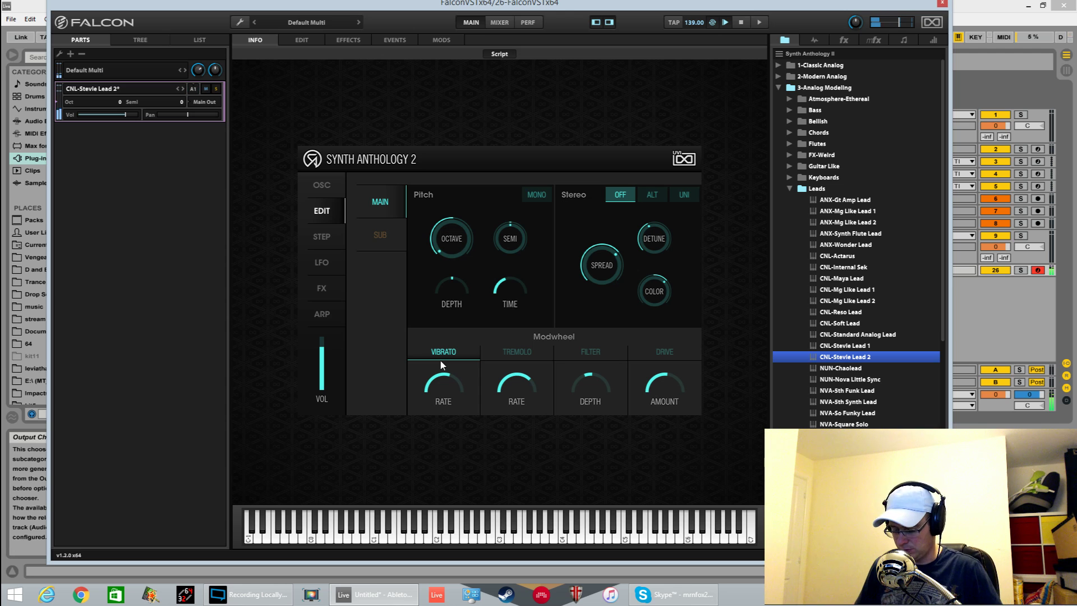
- Lower the main layer's vibrato rate, switch its mod wheel from vibrato to tremolo, and lower the tremolo rate
mouse_move(455, 378)
drag(456, 378, 452, 425)
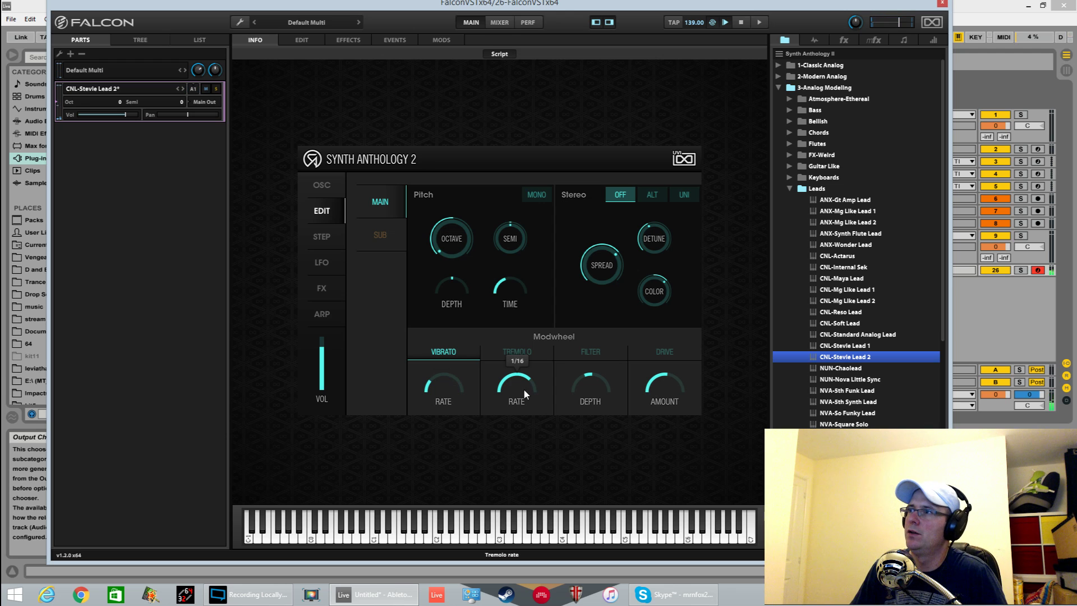
click(532, 359)
click(469, 354)
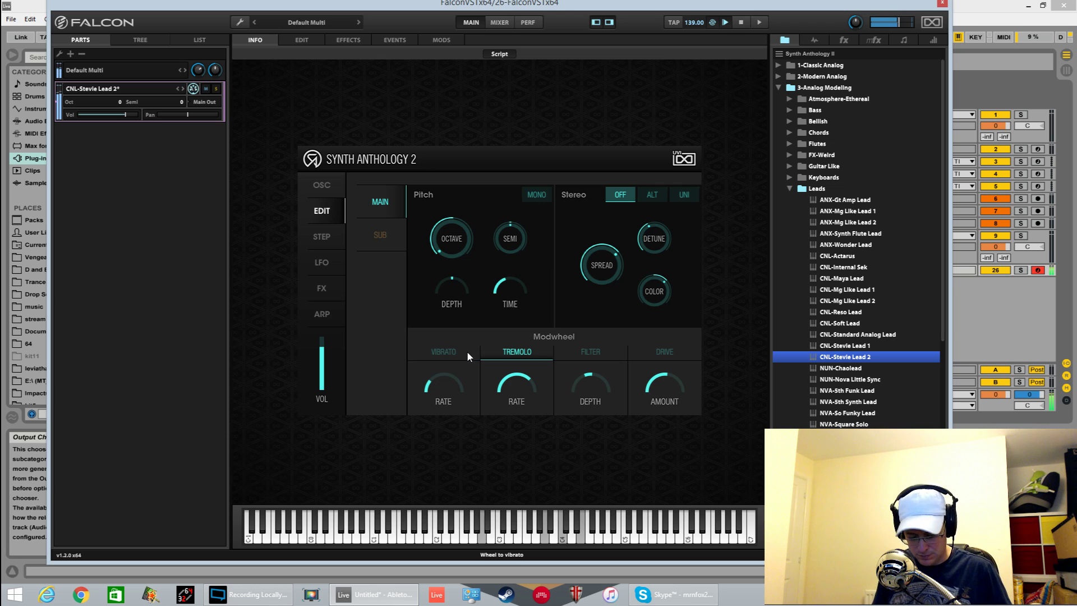
drag(522, 408, 519, 472)
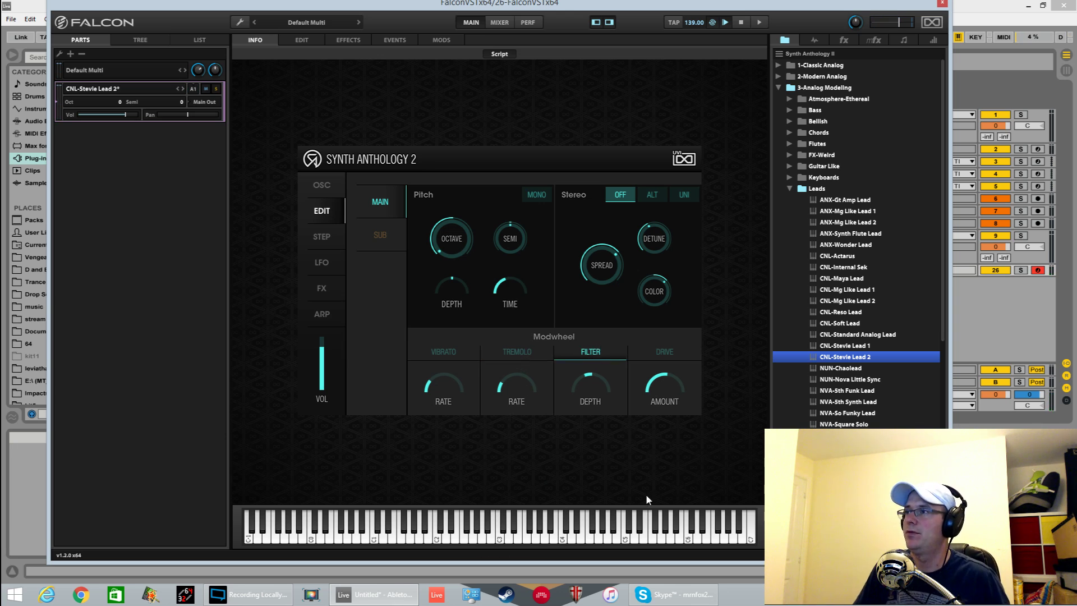
- Raise the main layer's mod wheel filter depth, assign the wheel to drive instead, and check the drive effect
drag(589, 388, 590, 421)
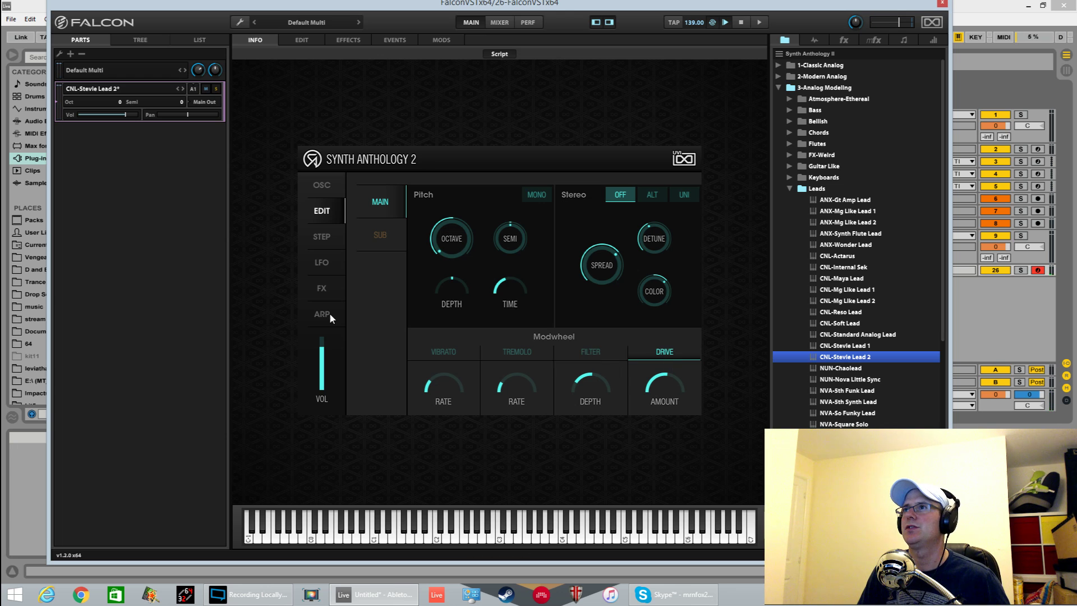
click(321, 287)
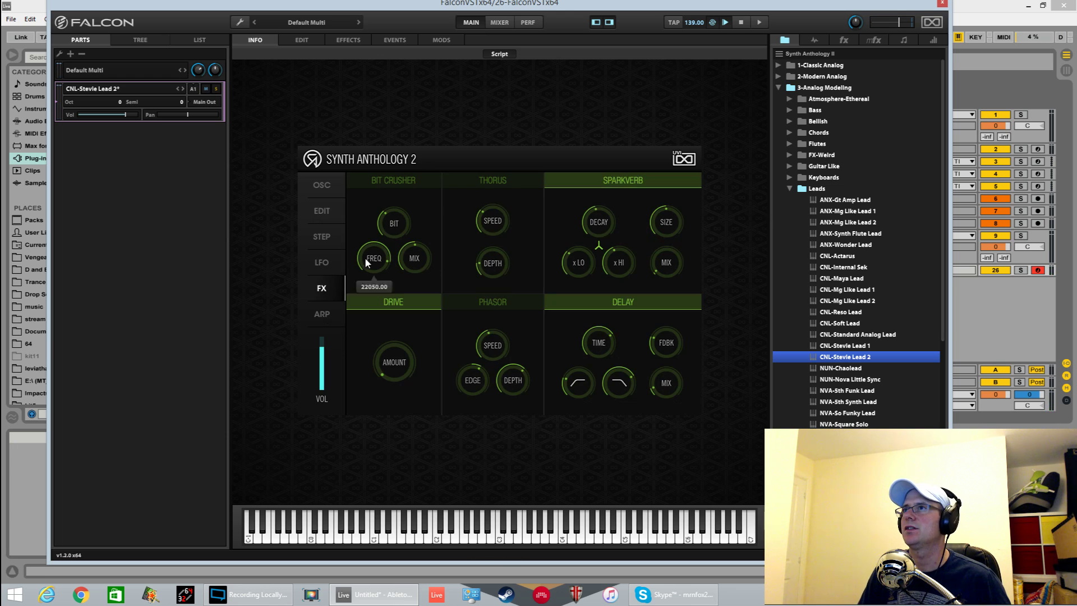
click(333, 211)
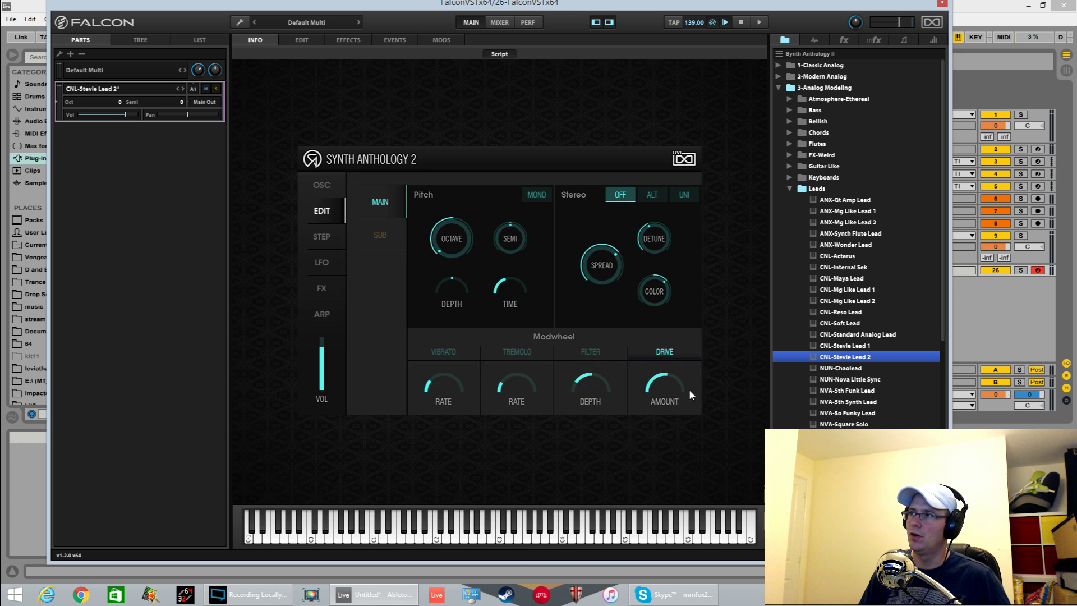
mouse_move(679, 386)
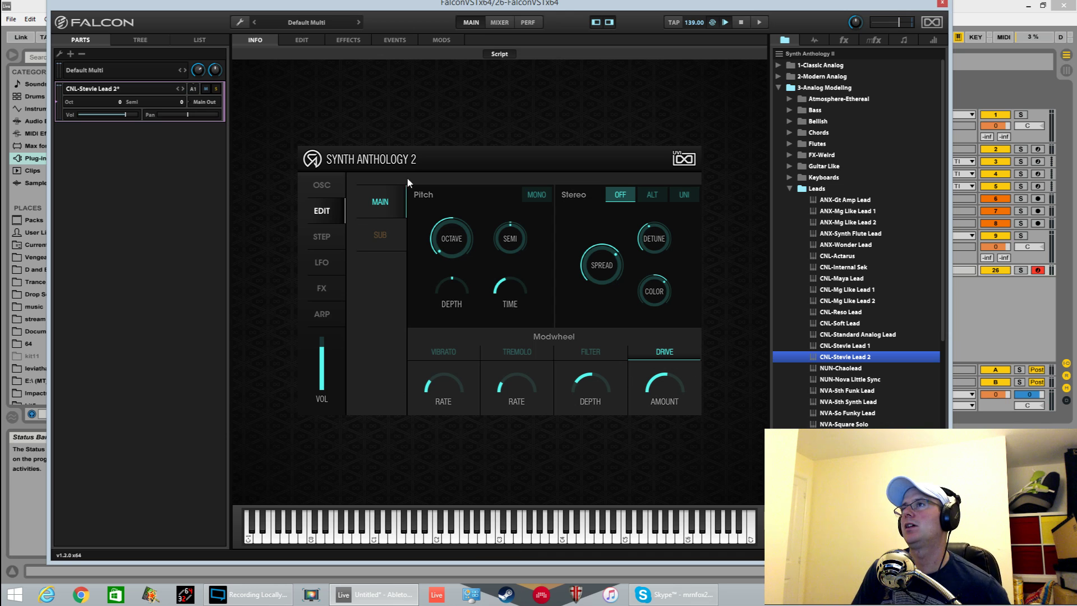
- Look over the sub's edit settings, try the sine waveform on the sub oscillator, and change it to saw
click(379, 237)
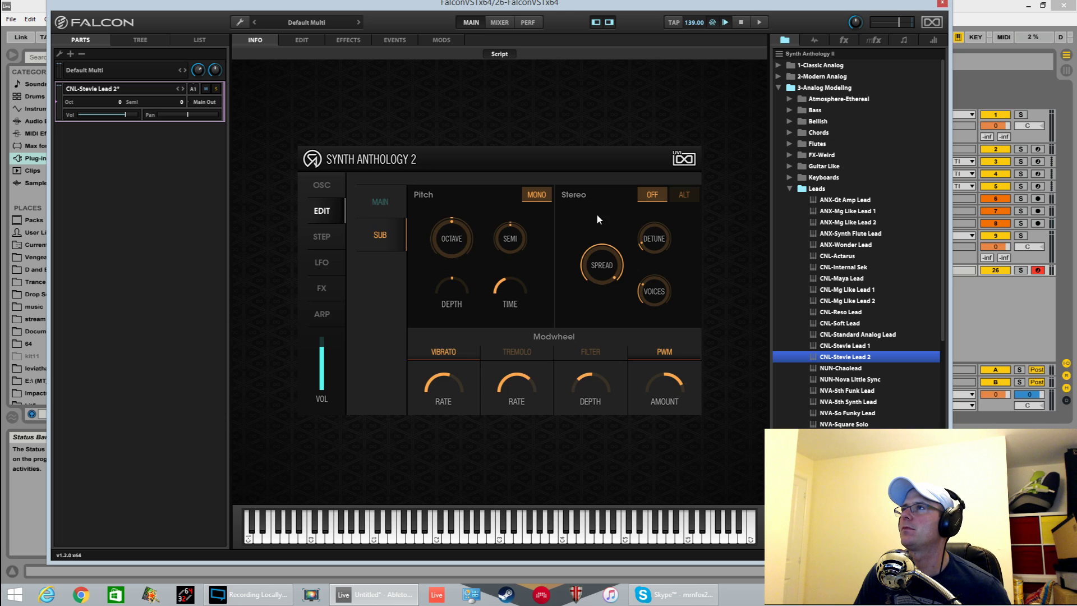
click(331, 184)
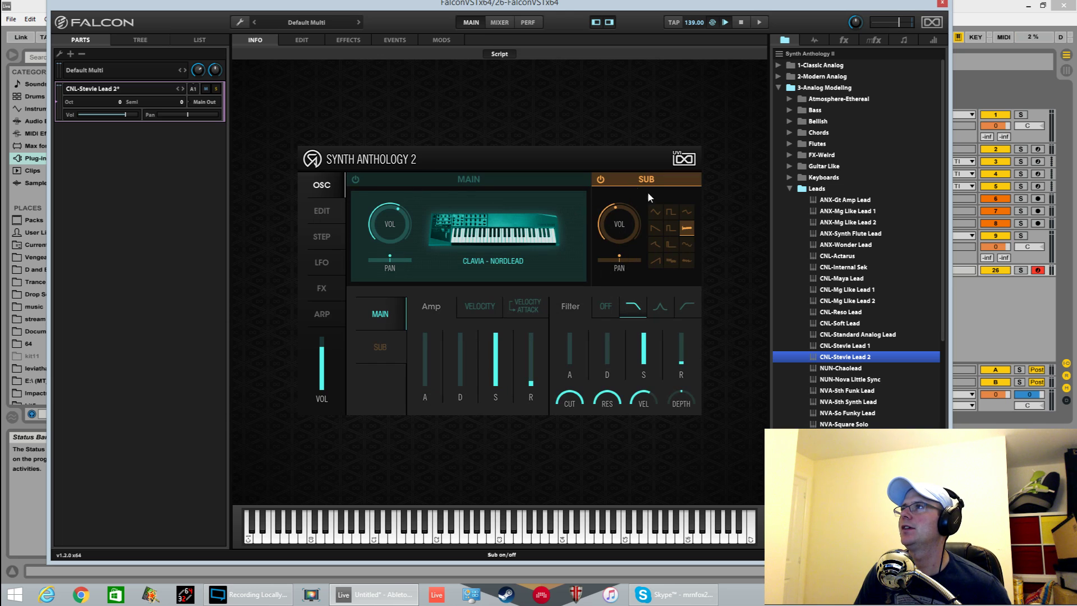
click(654, 212)
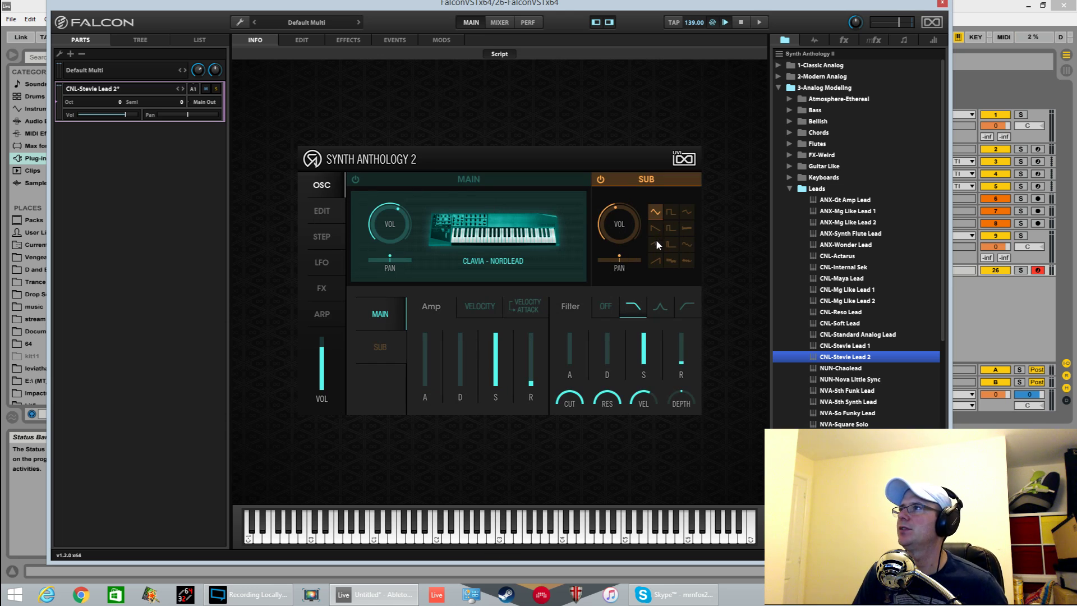
click(655, 228)
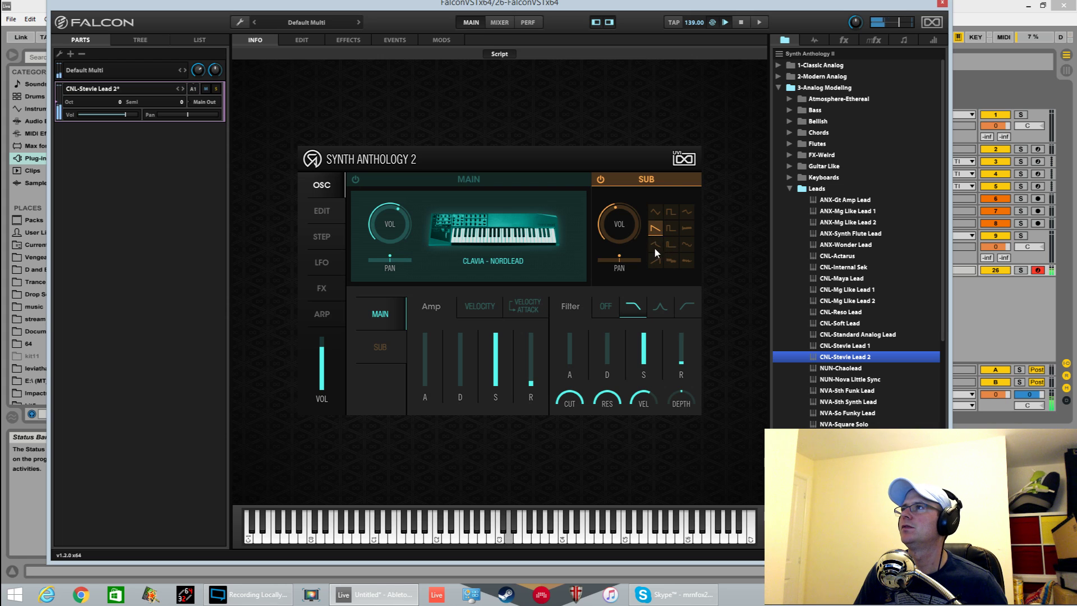
- Lower the sub layer's octave and disable its mono mode
click(321, 210)
drag(463, 241, 463, 265)
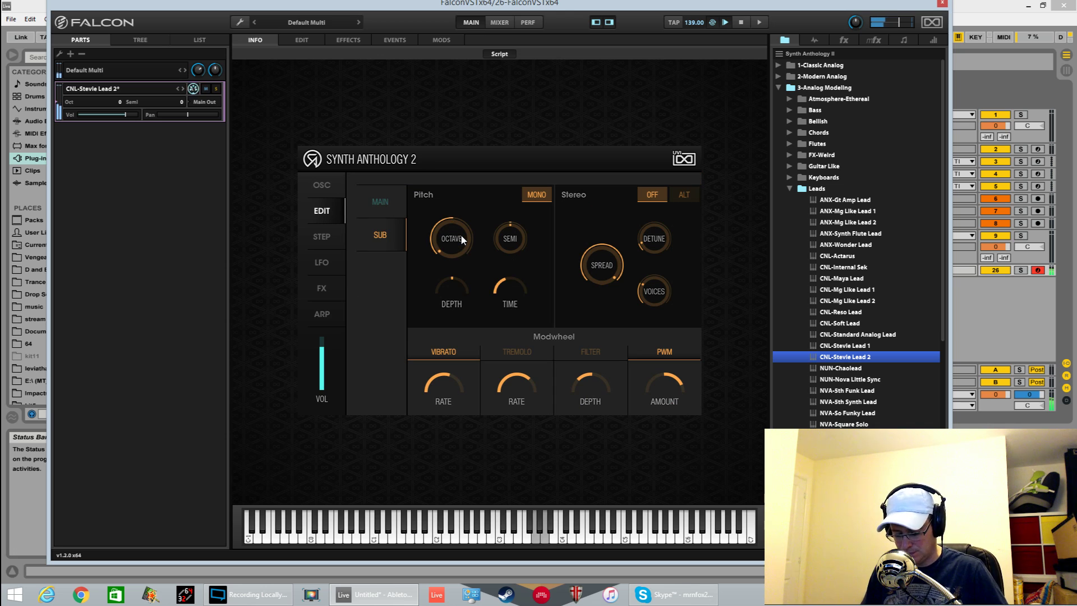
click(538, 194)
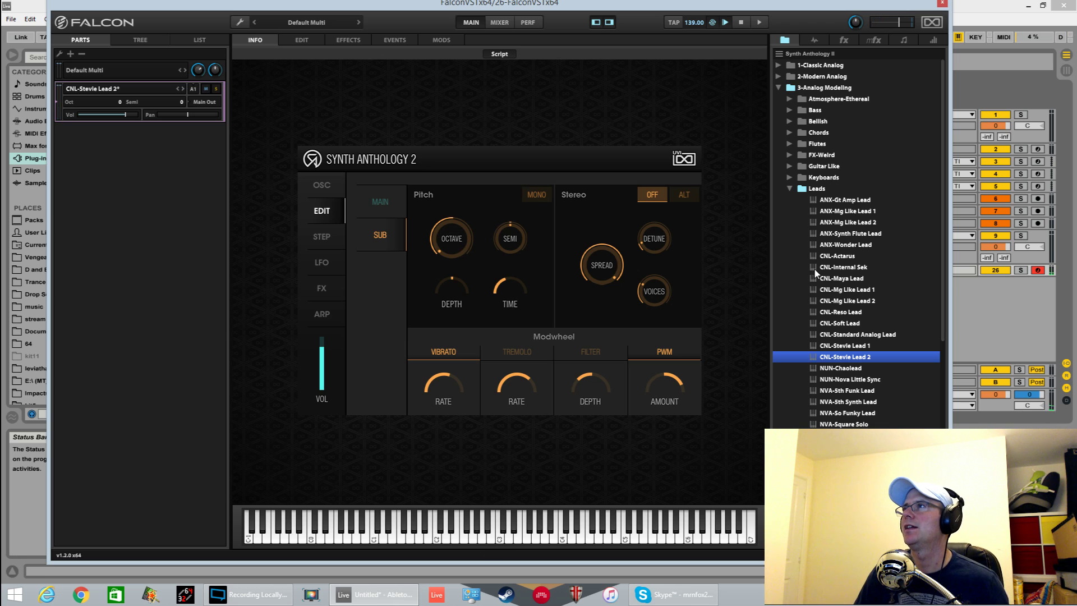
- Set the sub's stereo mode to Alt, with the detune at 0.60 and the voices at maximum
click(683, 195)
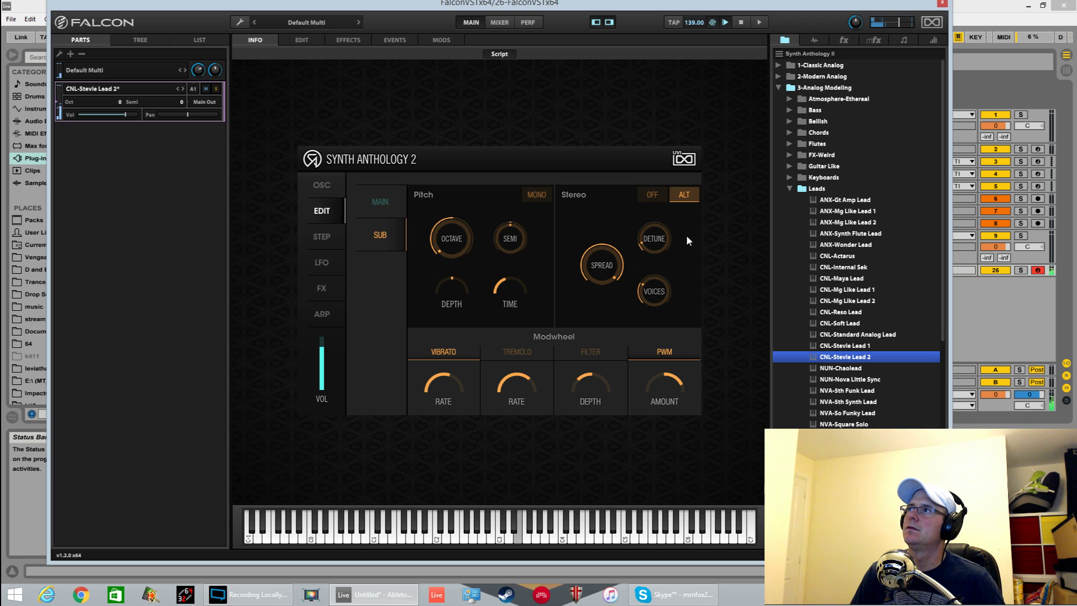
mouse_move(652, 235)
drag(652, 237, 664, 176)
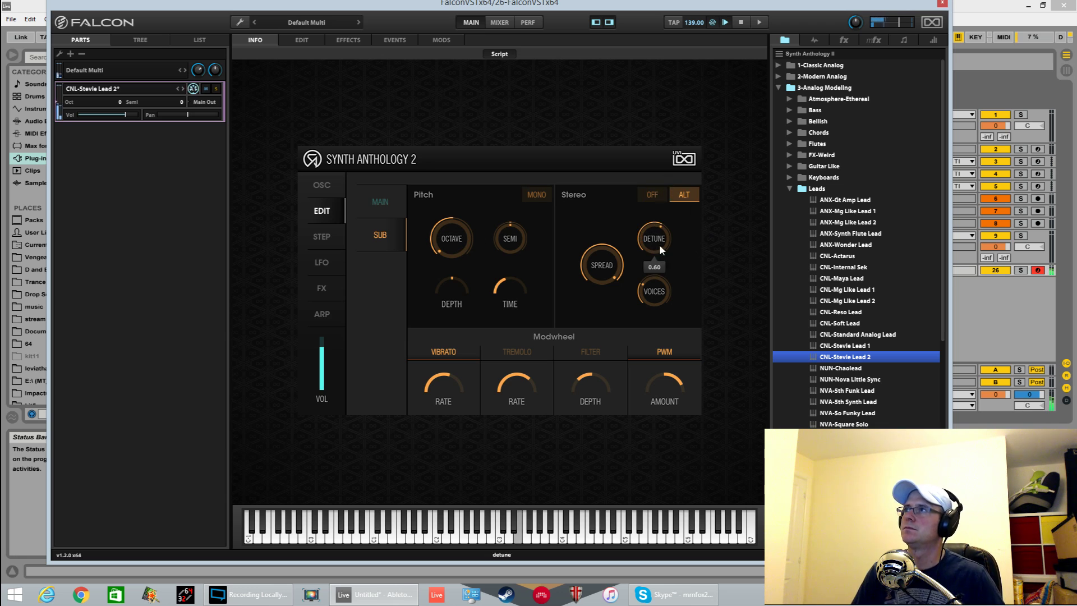
mouse_move(653, 298)
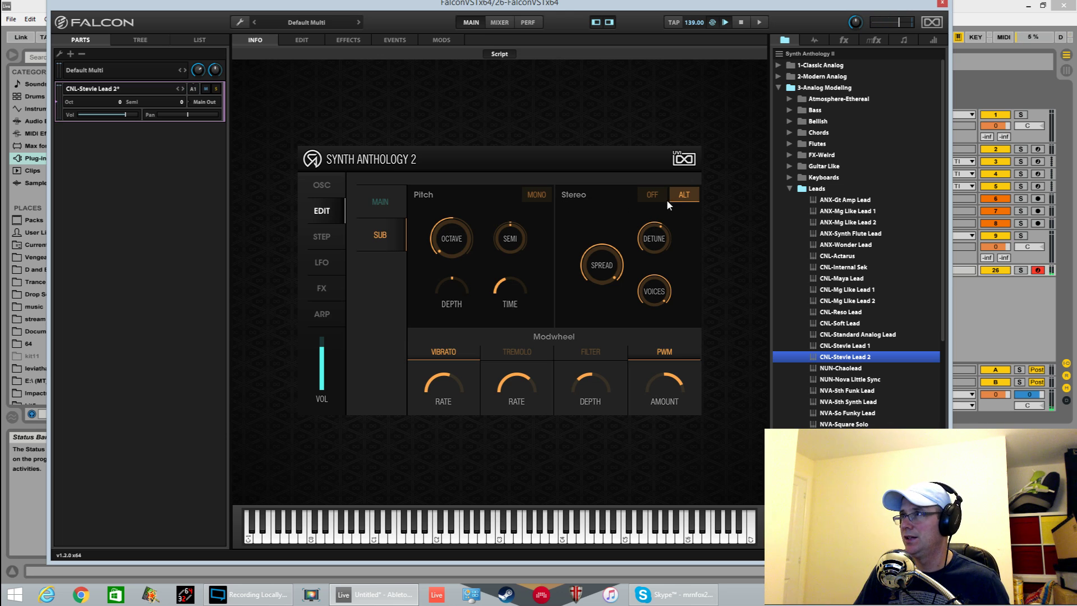
- Compare the sub with stereo off and in Alt, raise its detune past 0.70, and leave stereo off
click(652, 195)
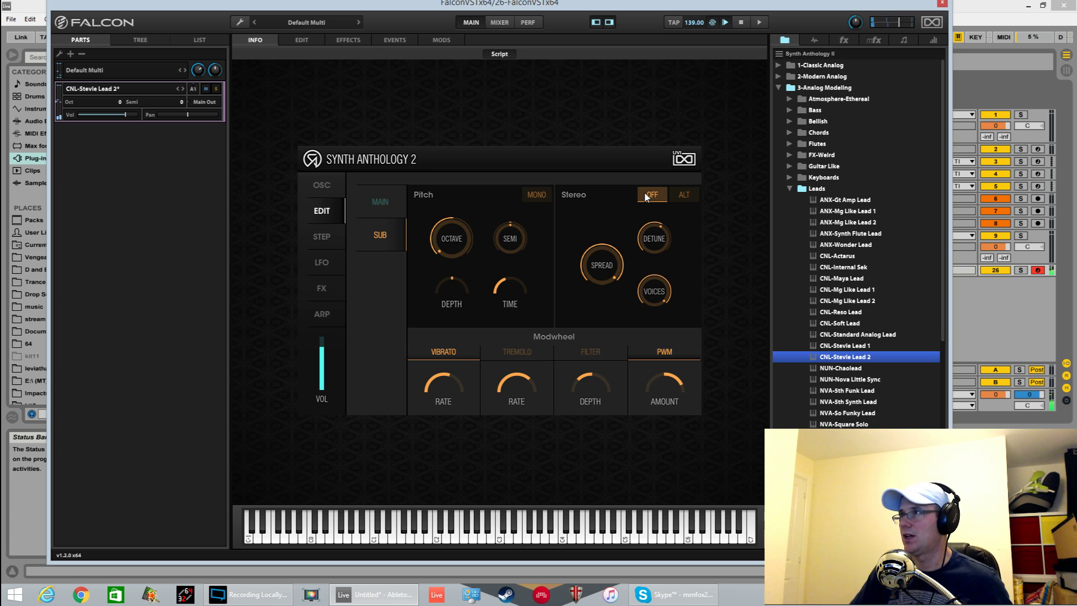
click(683, 197)
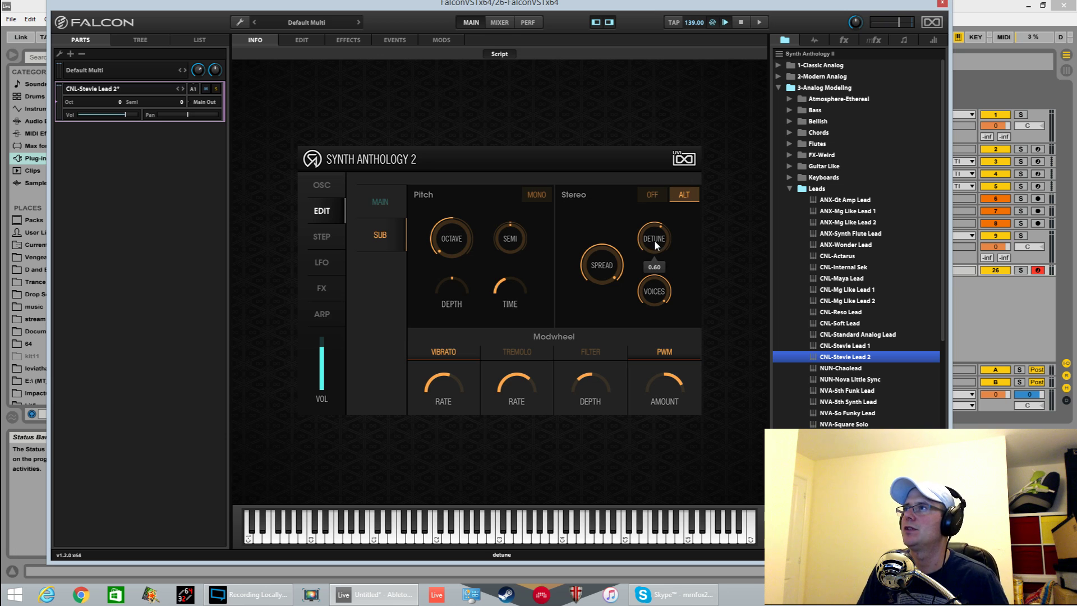
mouse_move(655, 243)
mouse_down()
mouse_move(668, 190)
mouse_move(665, 231)
mouse_up()
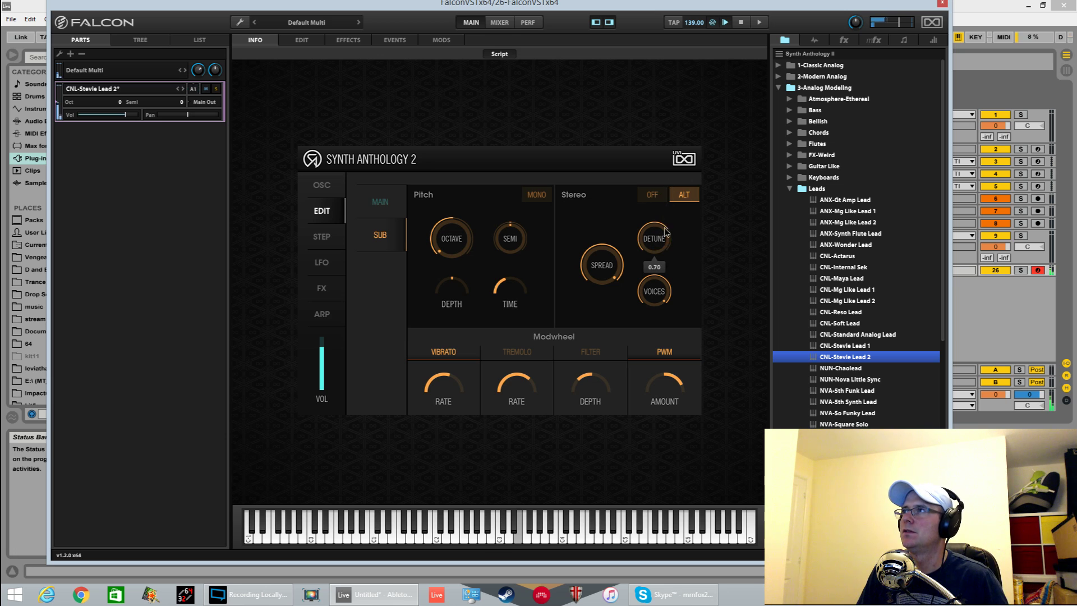
click(652, 197)
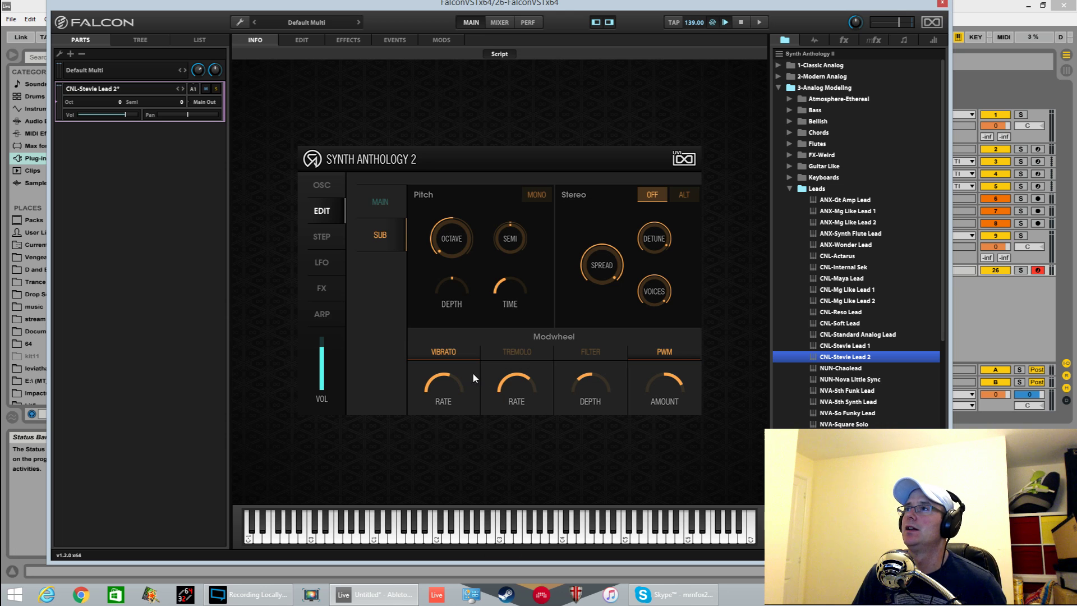
- Review the main and sub edit settings and the sub waveform, and disable the sub's mod wheel vibrato
mouse_move(435, 397)
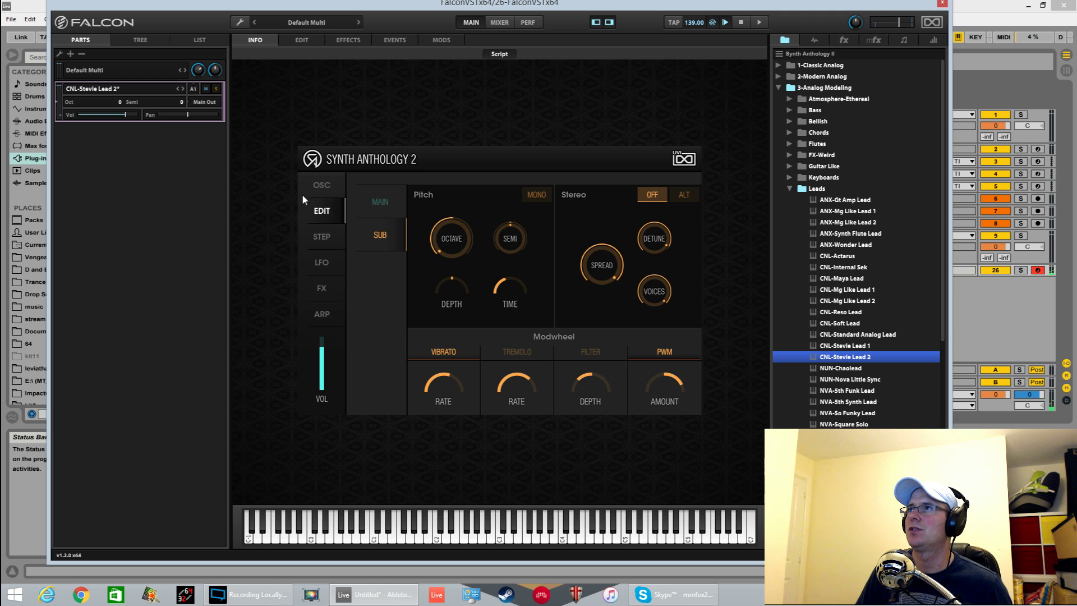
click(384, 211)
click(381, 234)
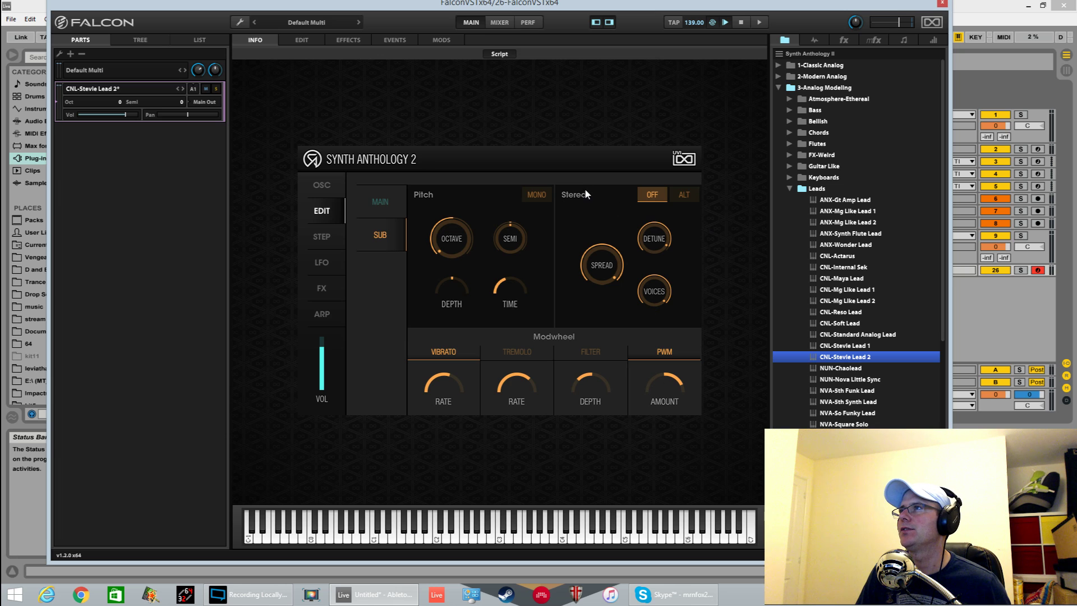
click(306, 193)
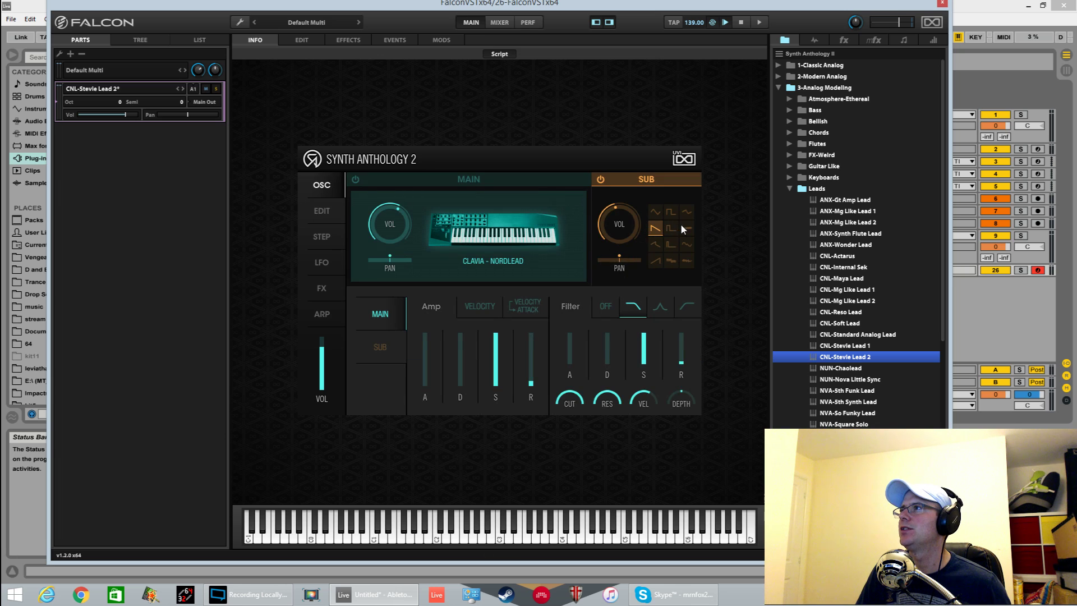
click(331, 211)
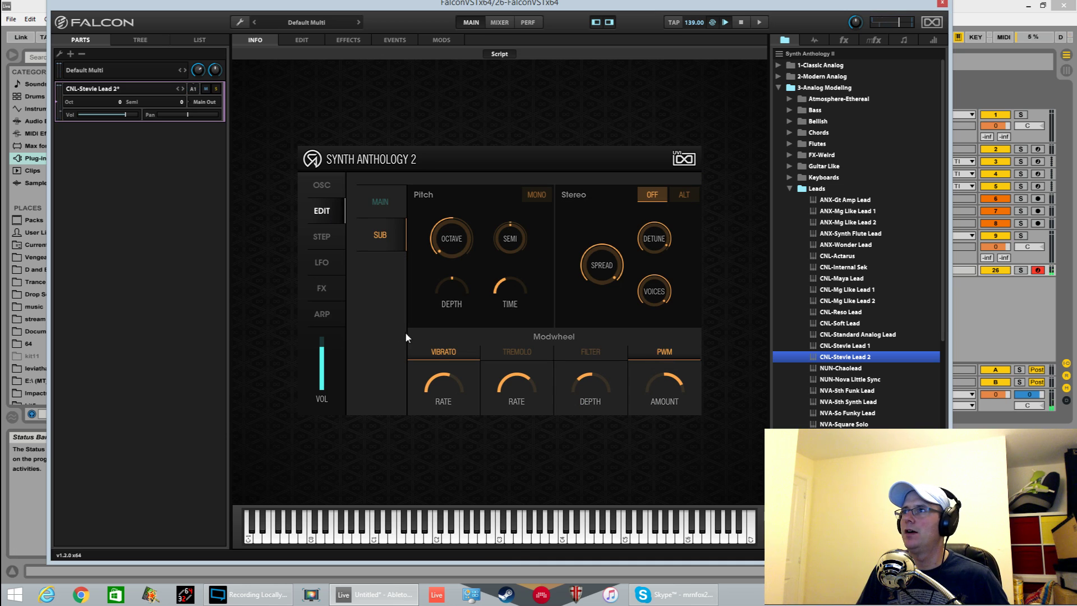
click(432, 350)
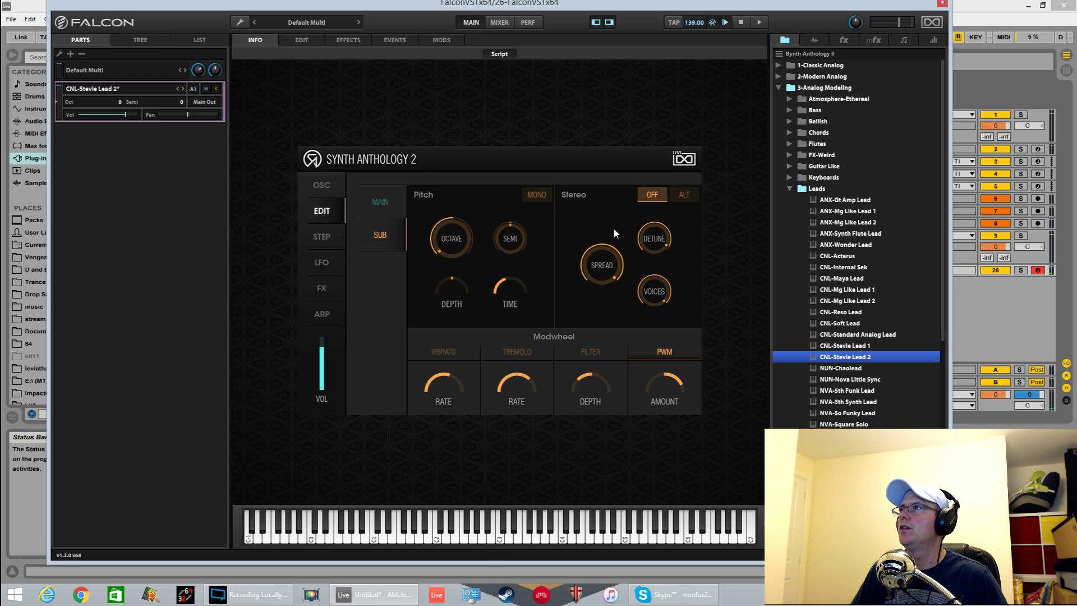
- Reduce the sub's voices and PWM amount, and change the sub oscillator's waveform to square
drag(654, 291, 674, 571)
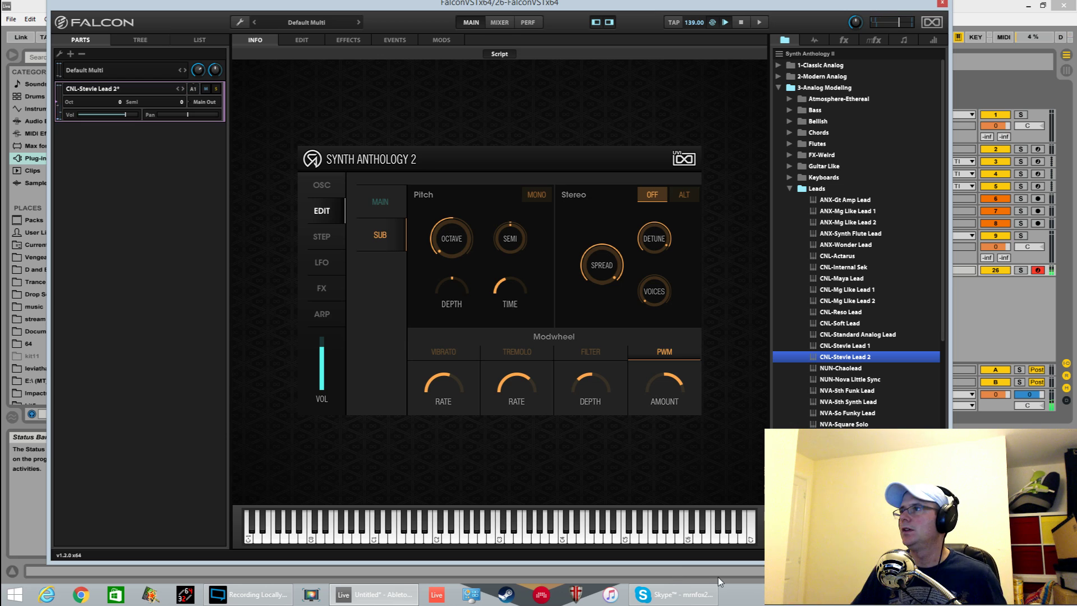
drag(664, 386, 672, 516)
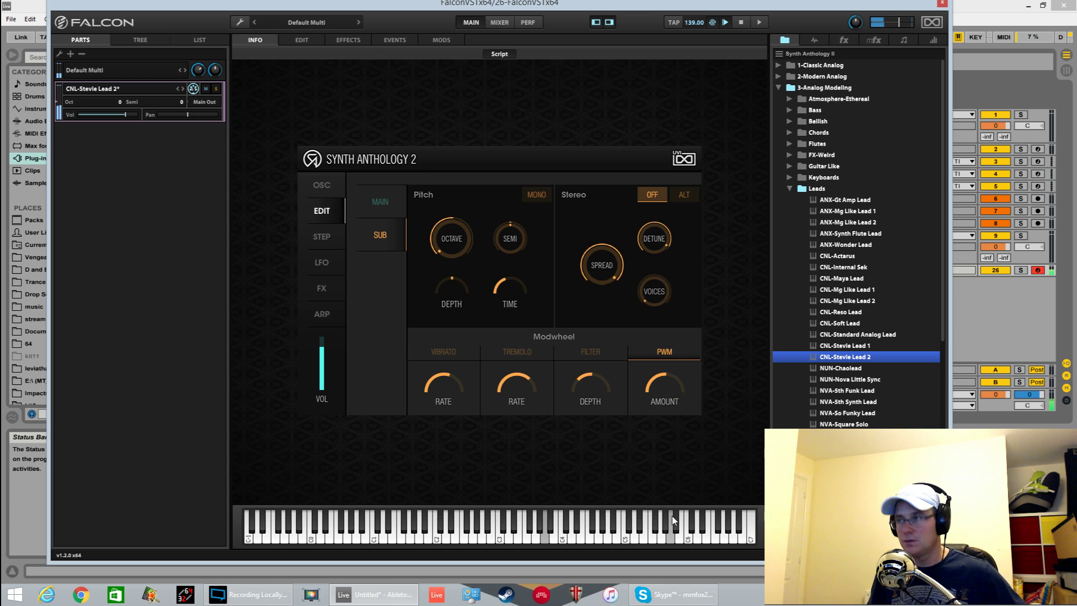
drag(642, 273, 647, 263)
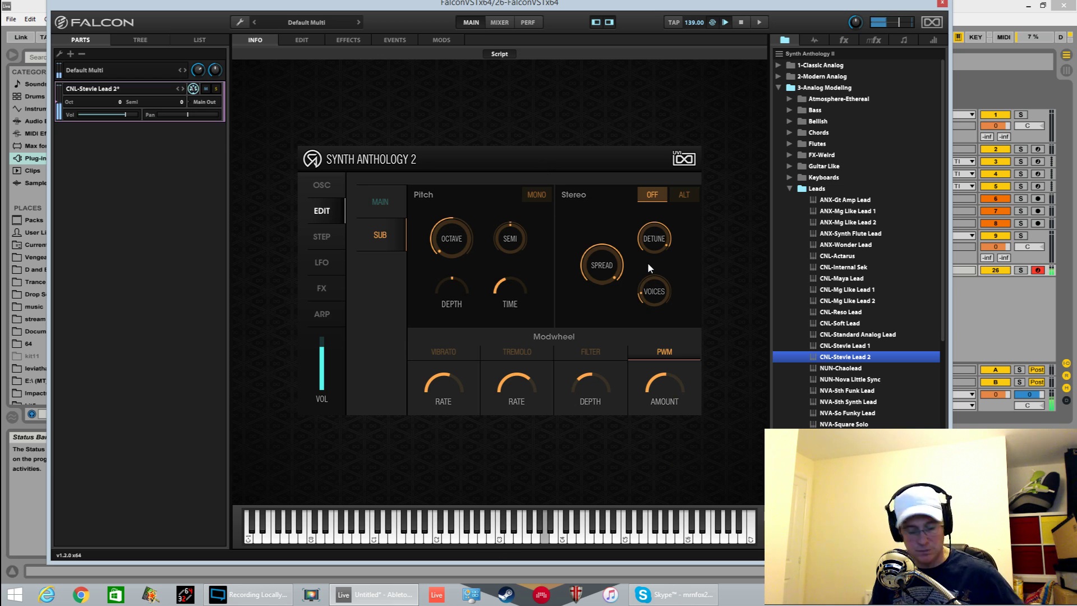
drag(647, 416, 684, 166)
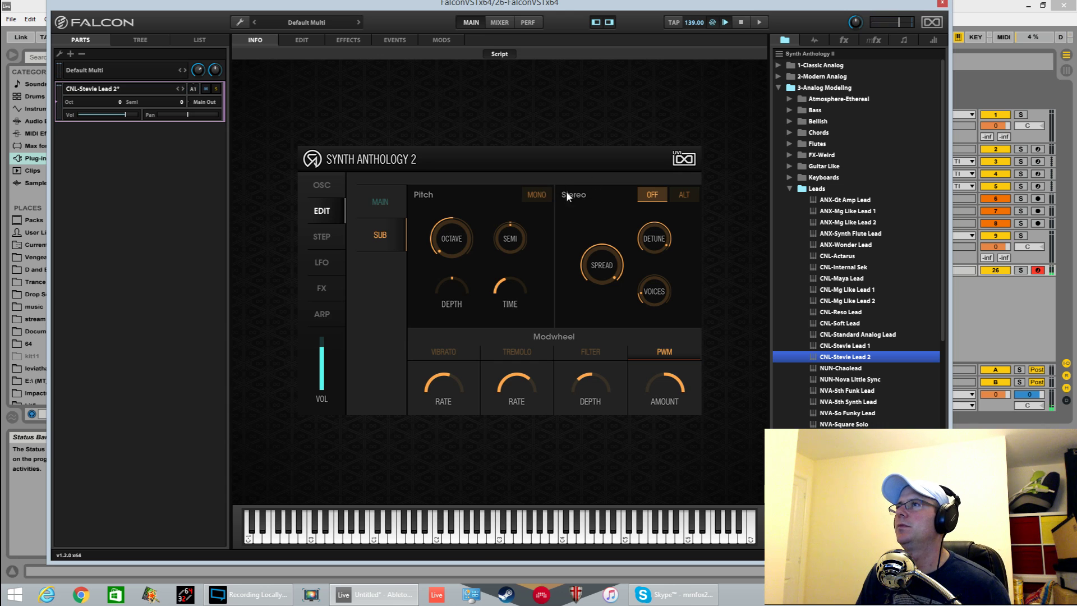
click(321, 184)
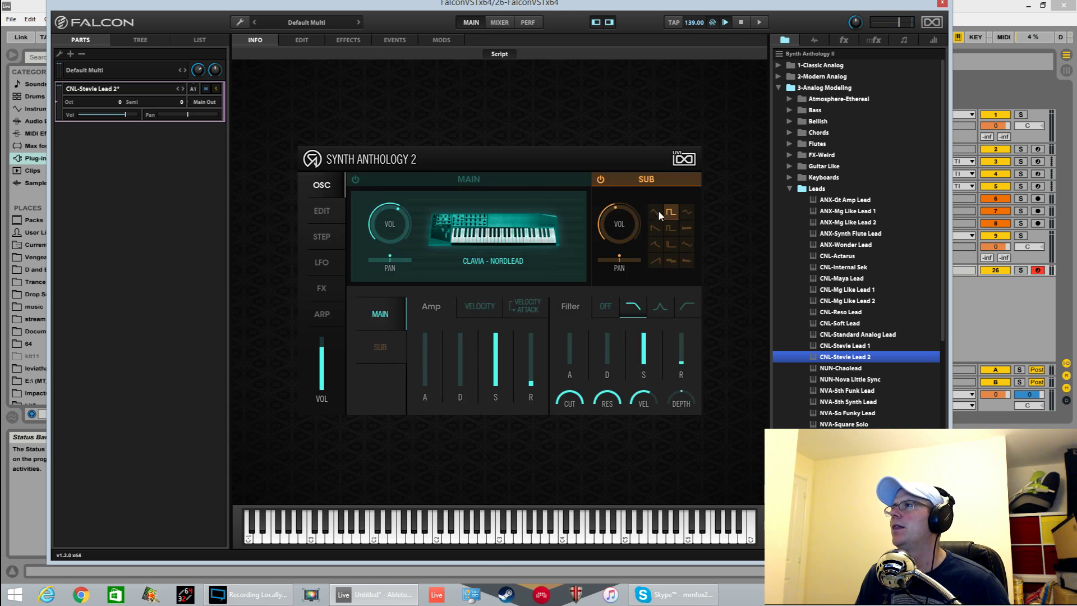
- Review the sub and main edit settings and the LFO modulation of both layers, then return to the oscillator page
click(325, 207)
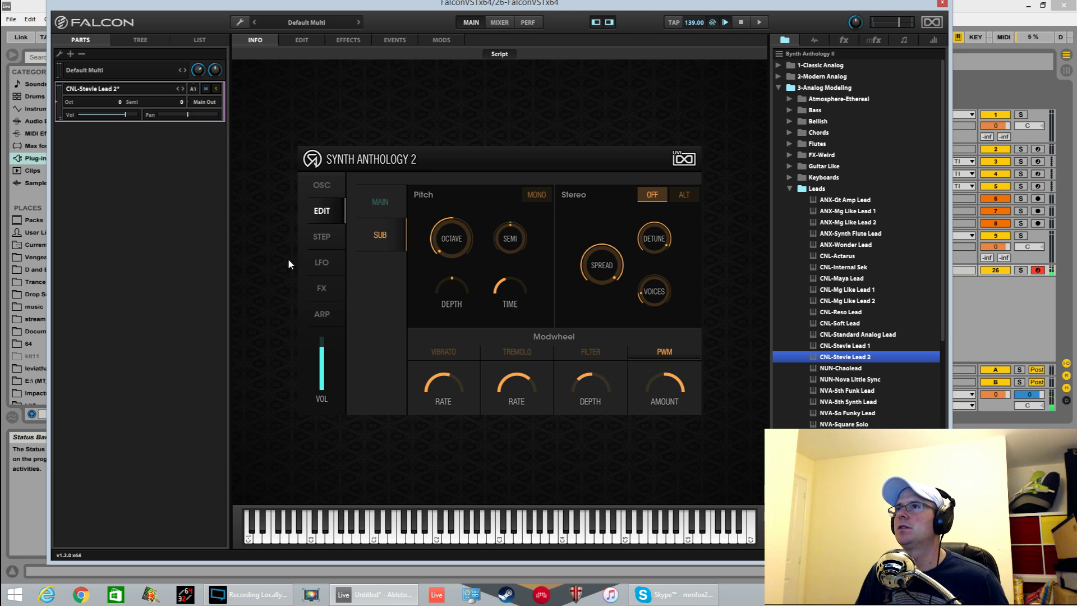
click(322, 264)
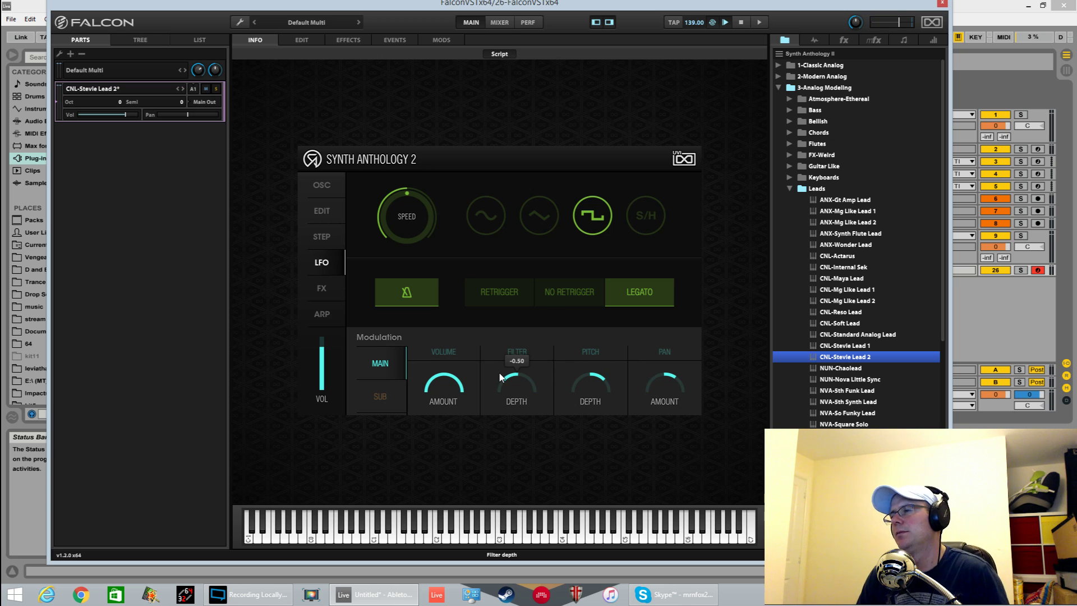
click(404, 401)
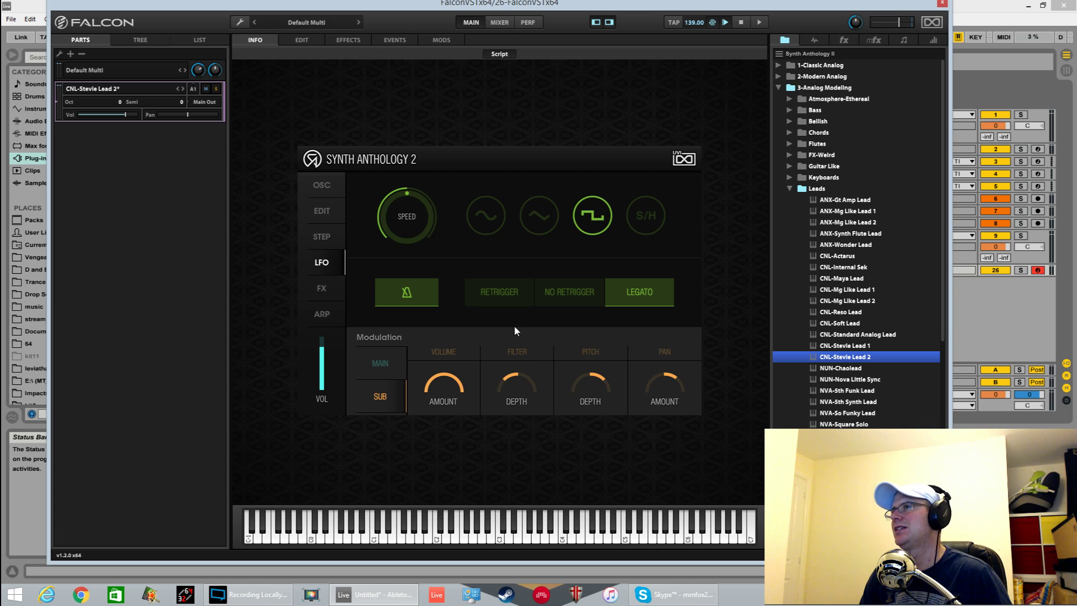
click(328, 212)
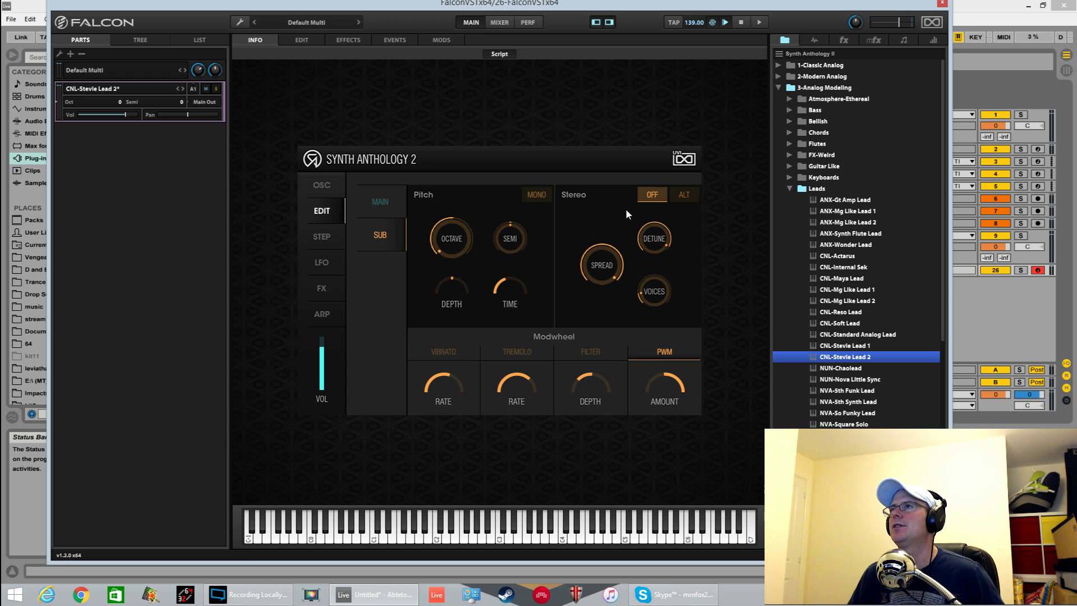
click(392, 202)
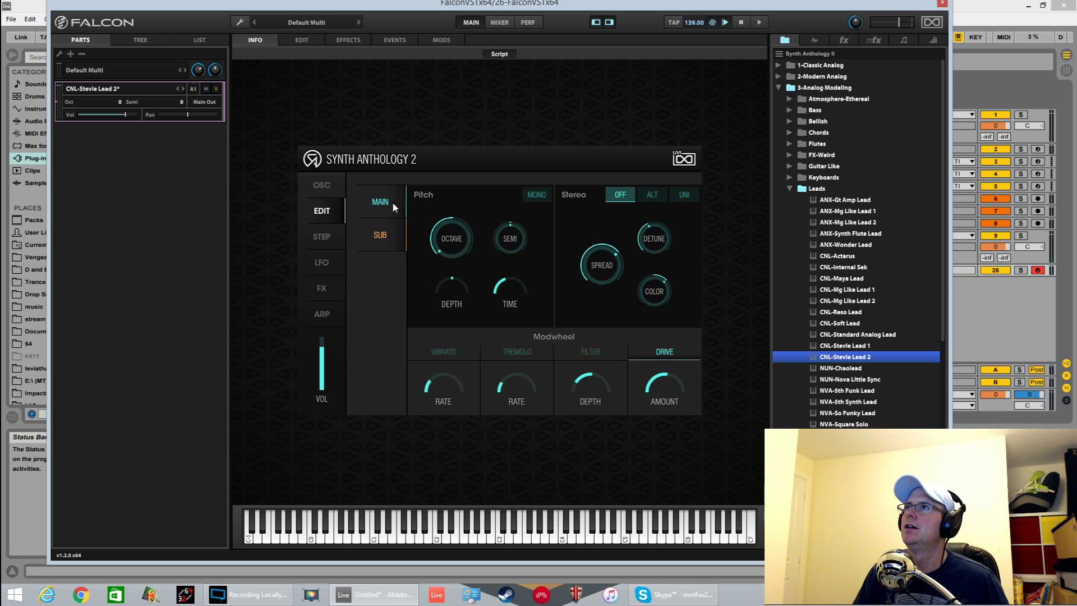
click(334, 189)
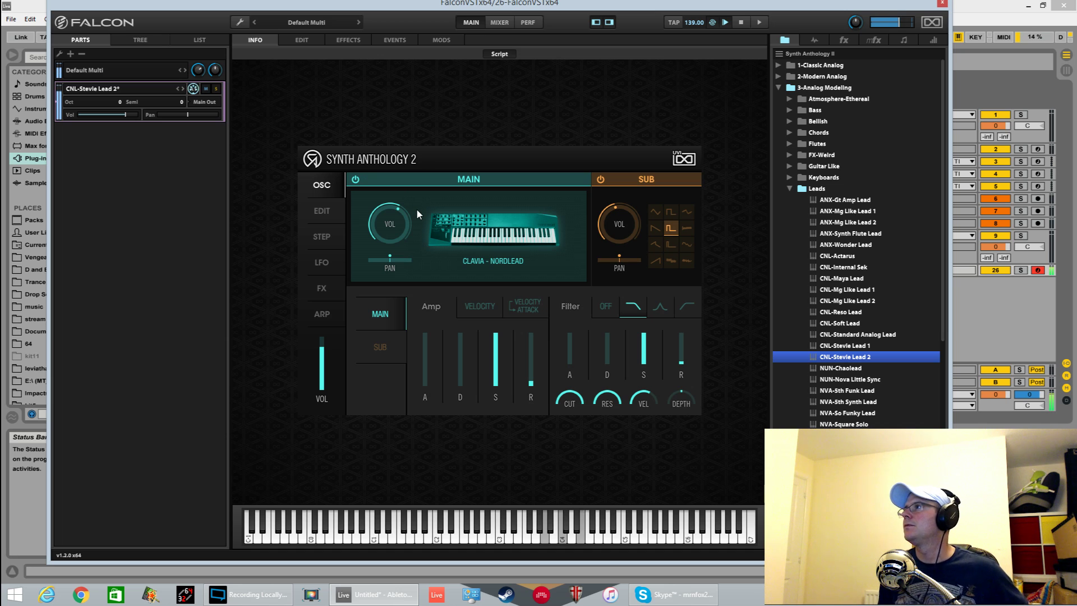
- Move the Falcon window aside to uncover the Live track list, and unfold the 26 FalconVS track
drag(785, 4, 692, 13)
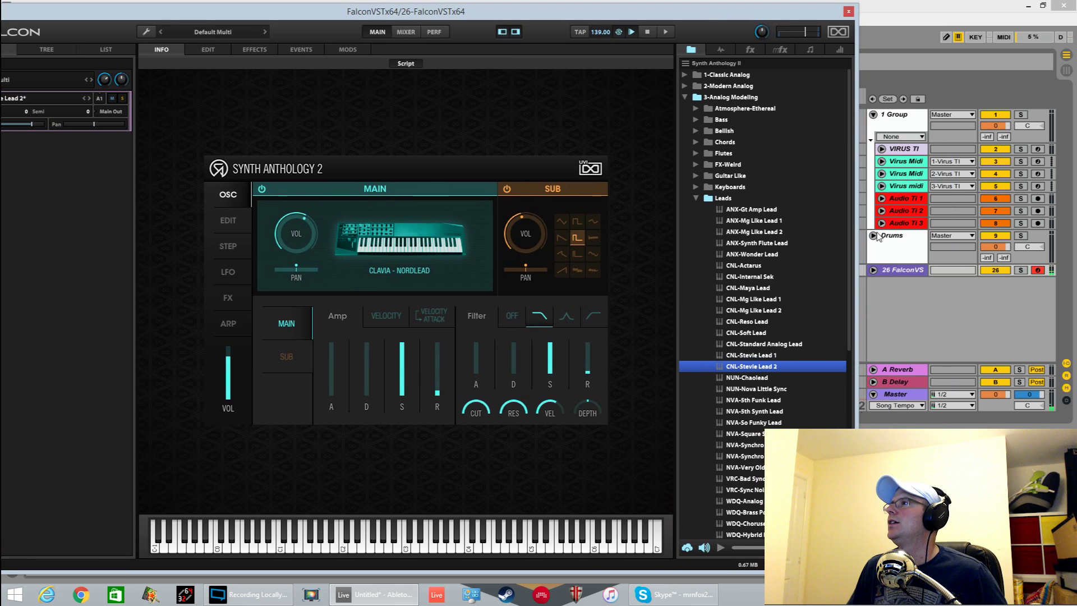
click(872, 271)
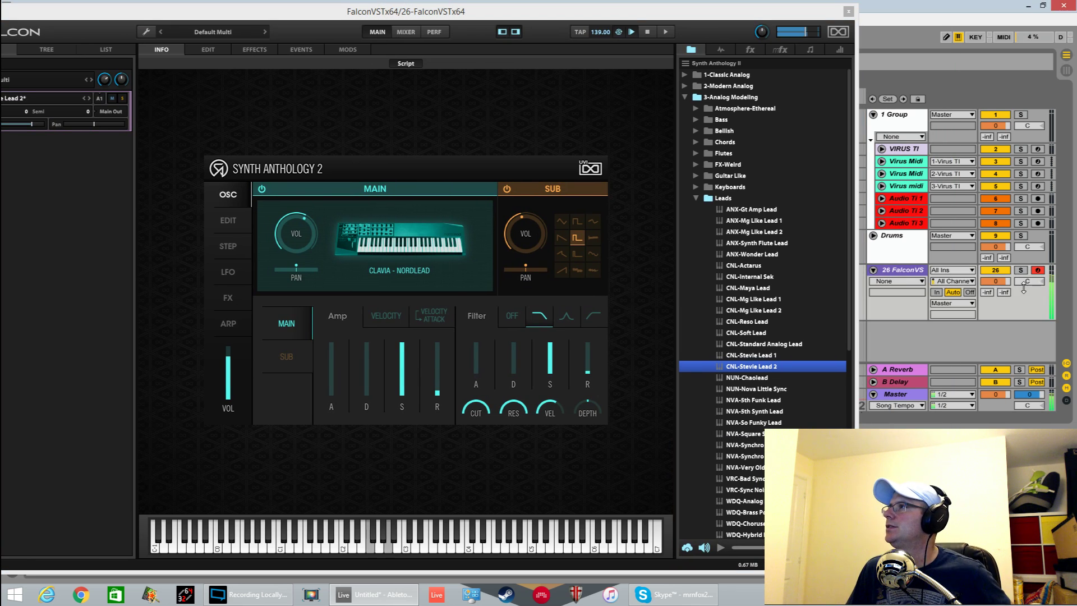
- Turn off the main layer's mod wheel drive and reset its drive amount
mouse_move(515, 246)
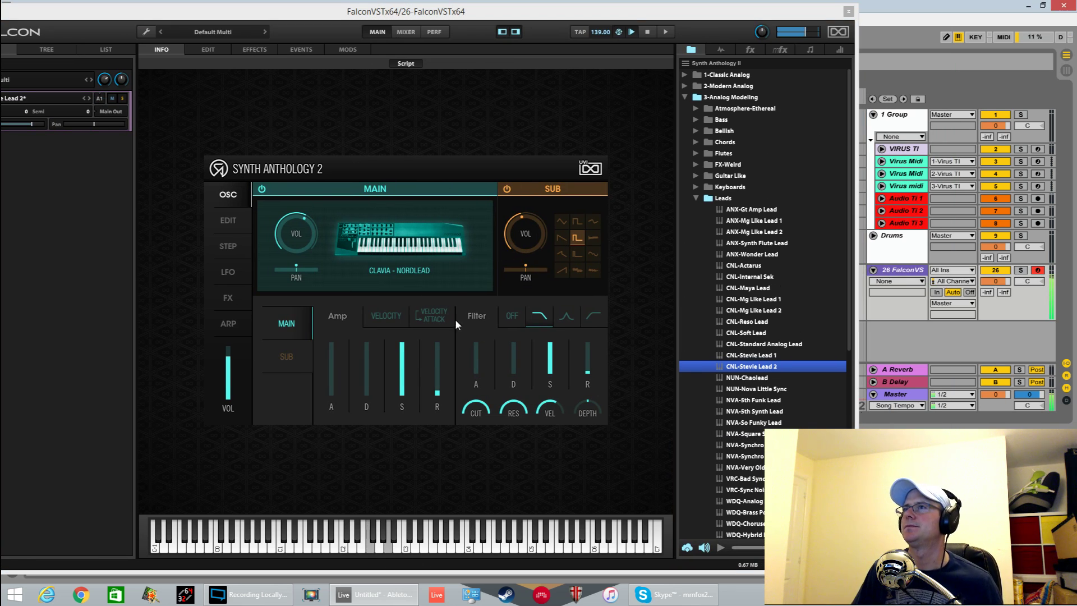
click(231, 226)
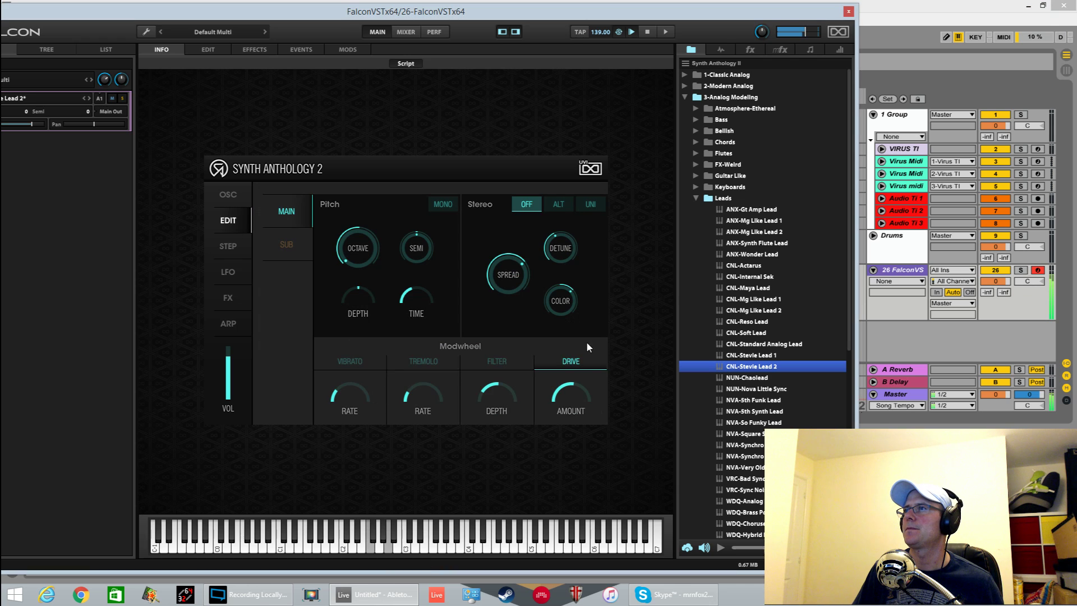
double_click(574, 395)
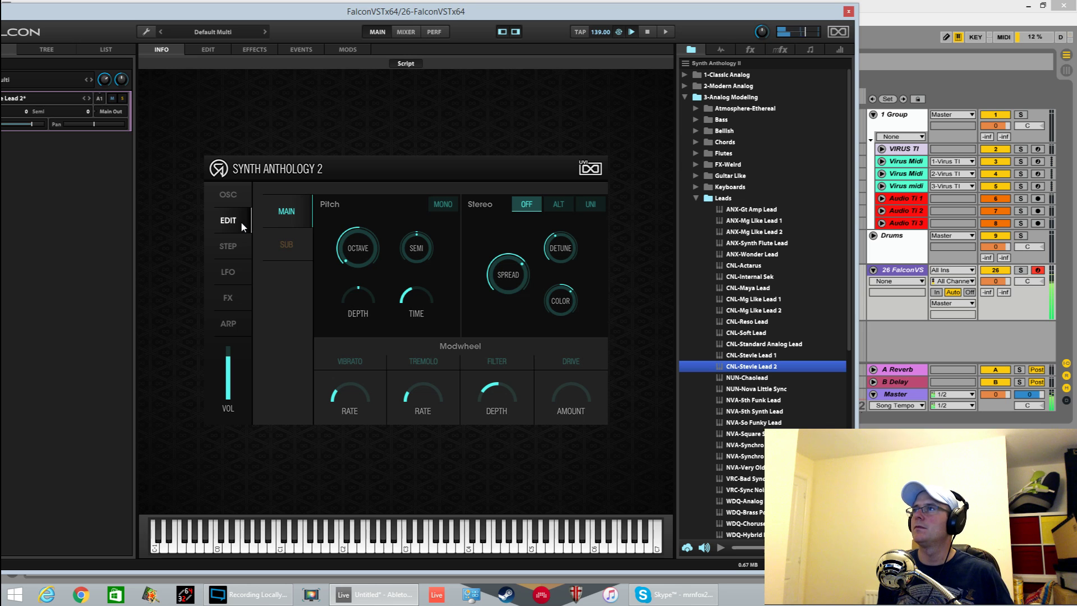
- Check the sub's edit settings, then switch the main layer off so that only the sub layer plays
click(272, 254)
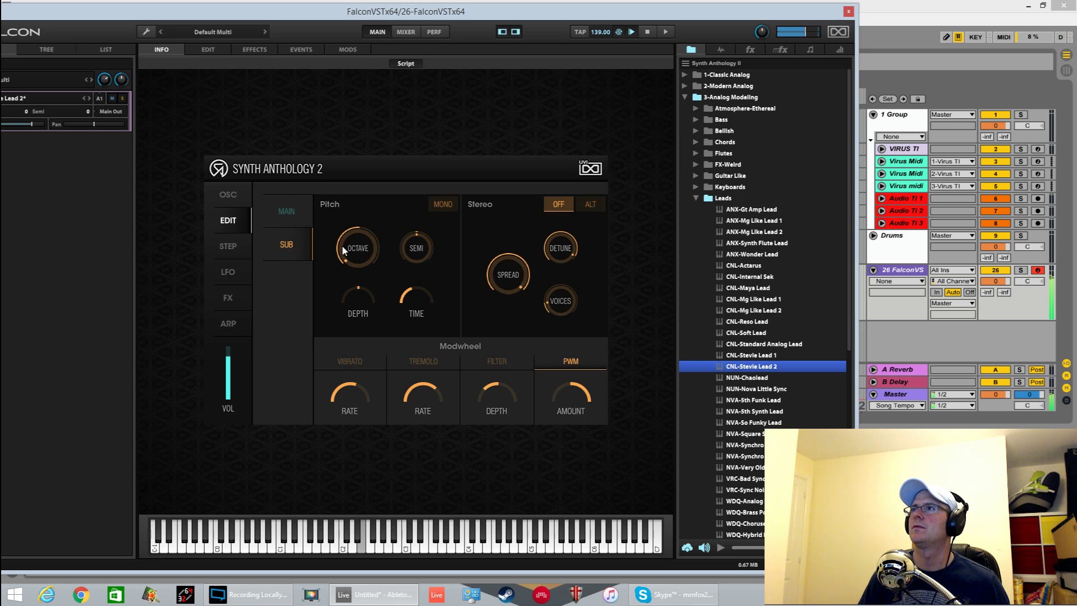
click(233, 191)
mouse_move(530, 211)
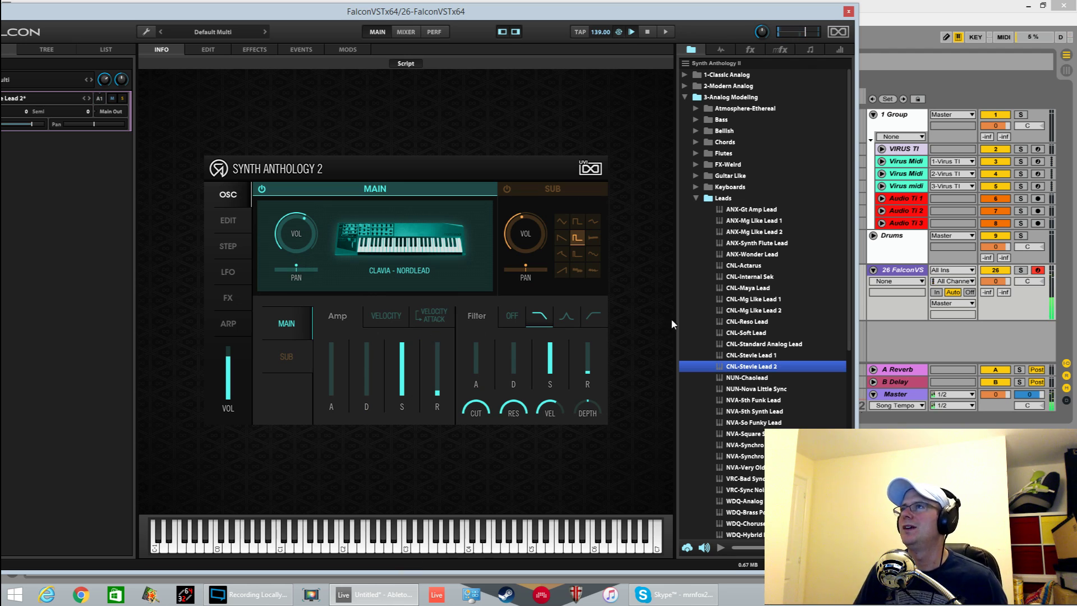
click(505, 189)
click(259, 190)
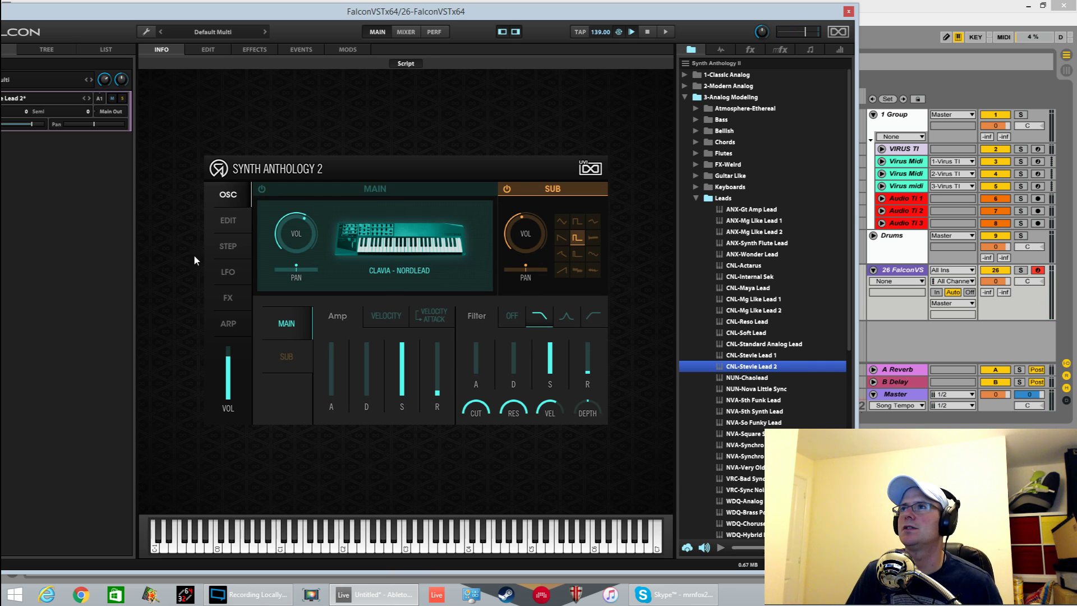
- Set the step modulator to 8 steps and raise its speed above 1/16
click(238, 219)
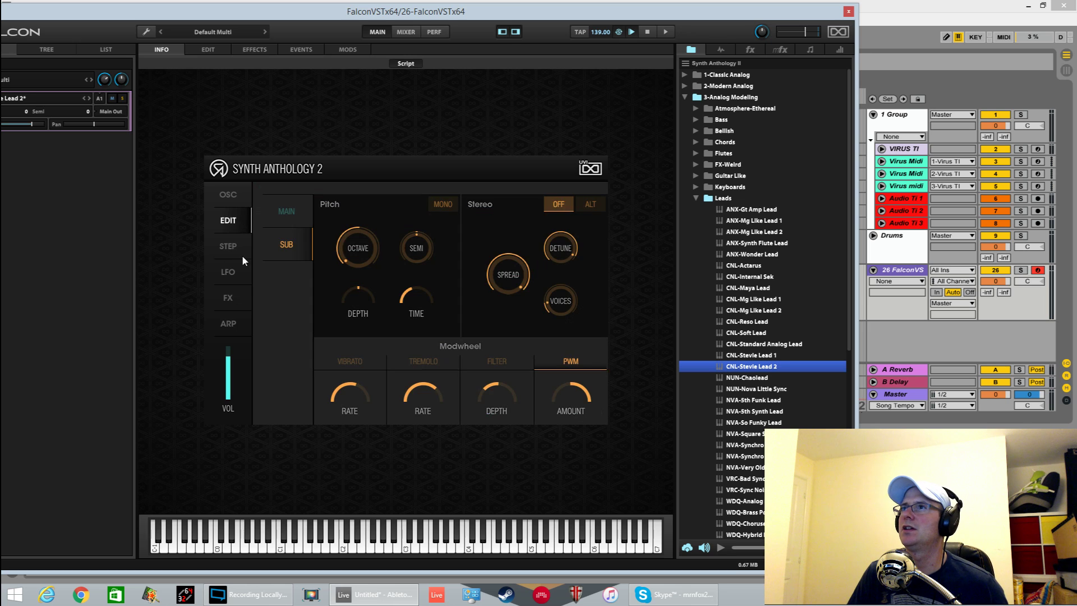
click(242, 251)
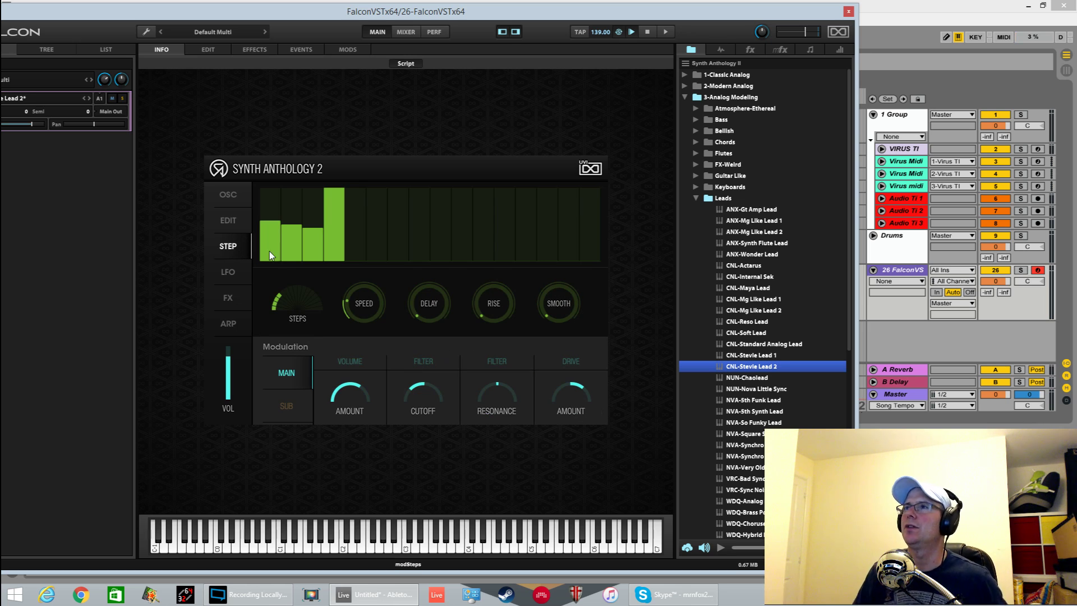
mouse_move(362, 321)
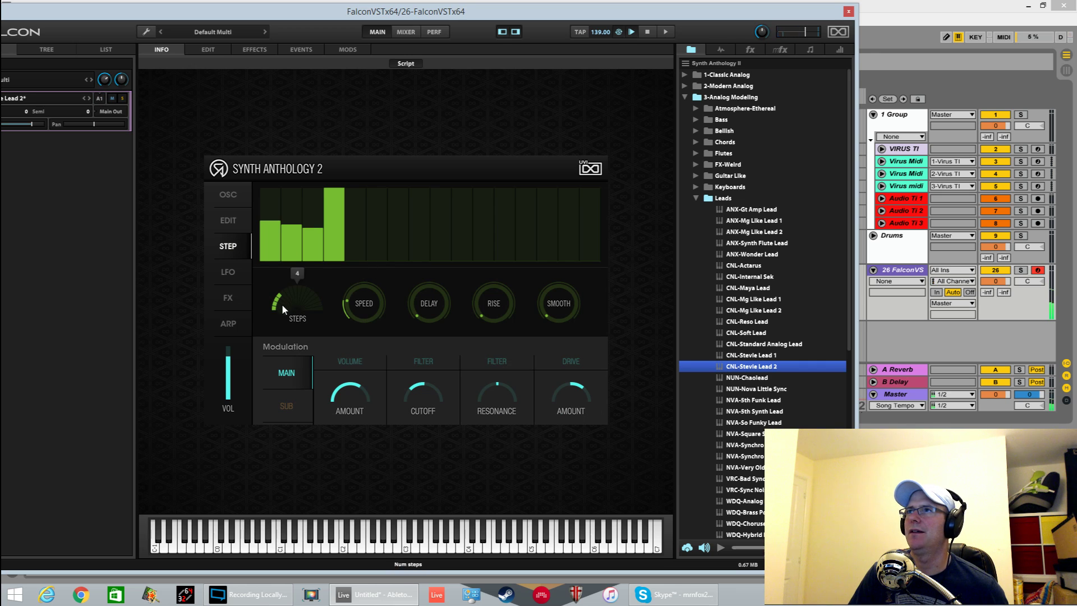
scroll(303, 265, up, 3)
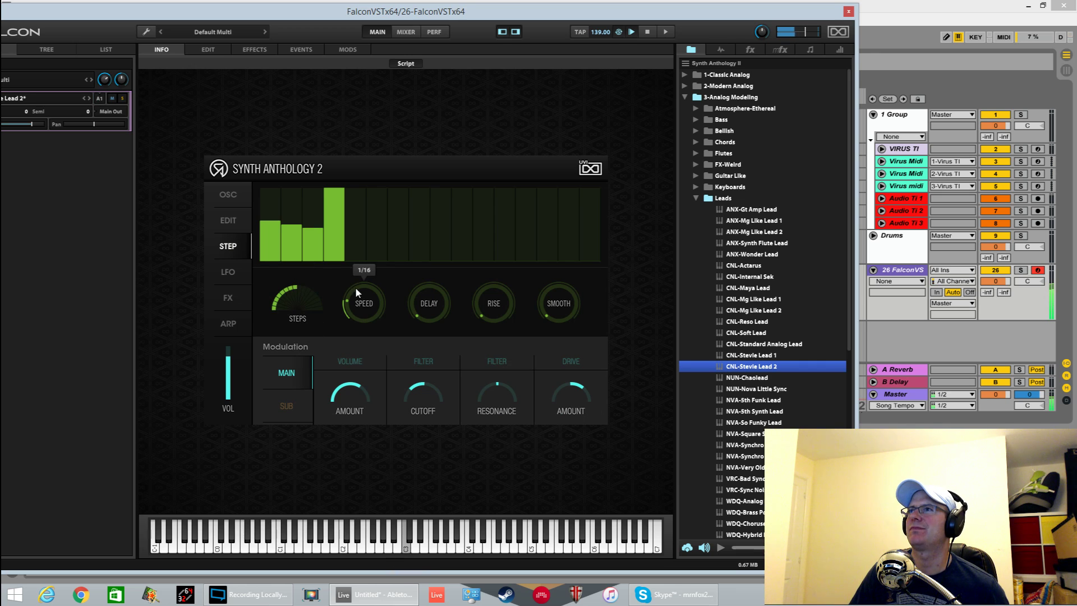
scroll(367, 298, up, 2)
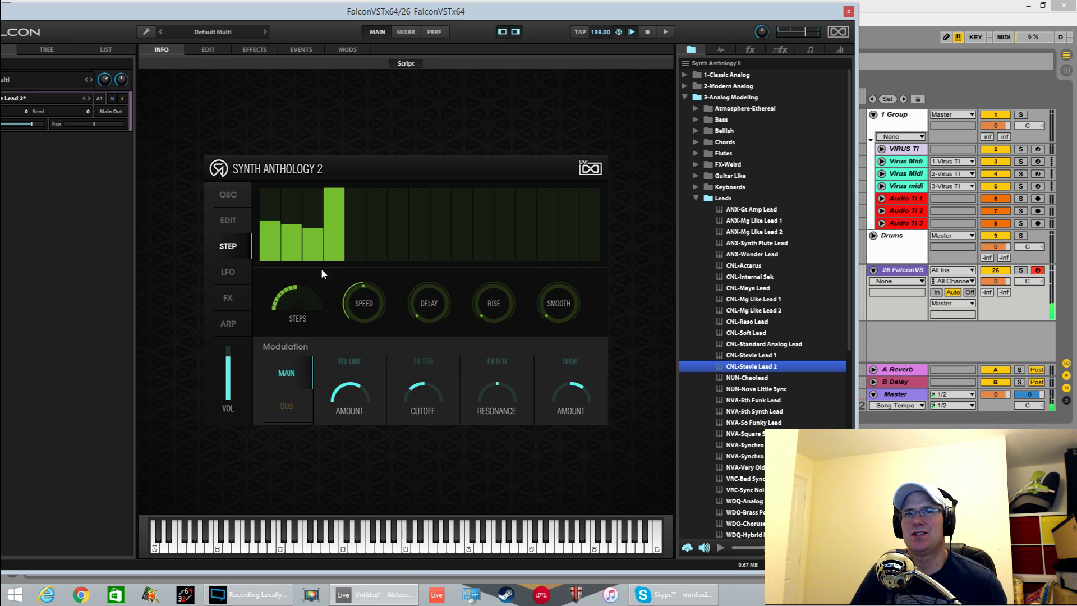
- Raise the first step to full height, lower the second, raise the third slightly, and set the number of steps to 4
drag(277, 227, 274, 180)
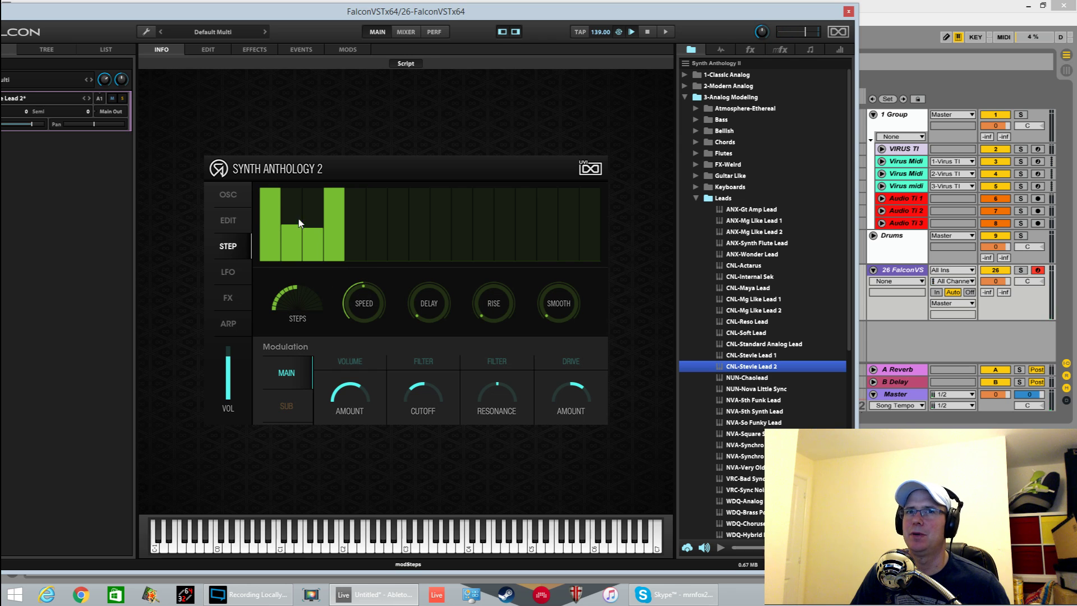
mouse_move(298, 240)
mouse_down()
mouse_move(316, 231)
mouse_move(316, 213)
mouse_up()
mouse_move(300, 294)
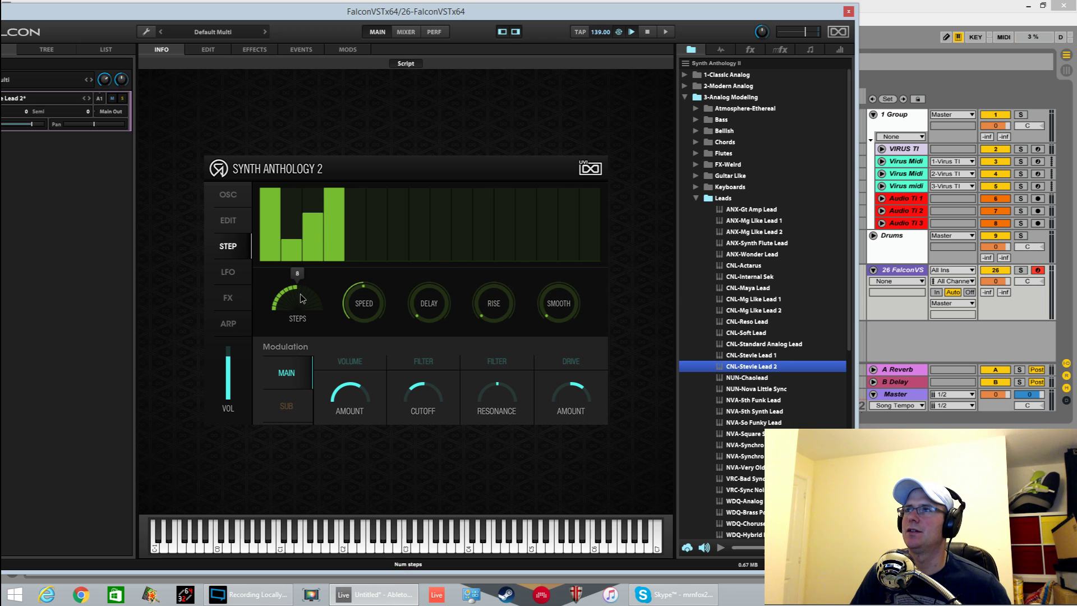
drag(300, 311, 302, 331)
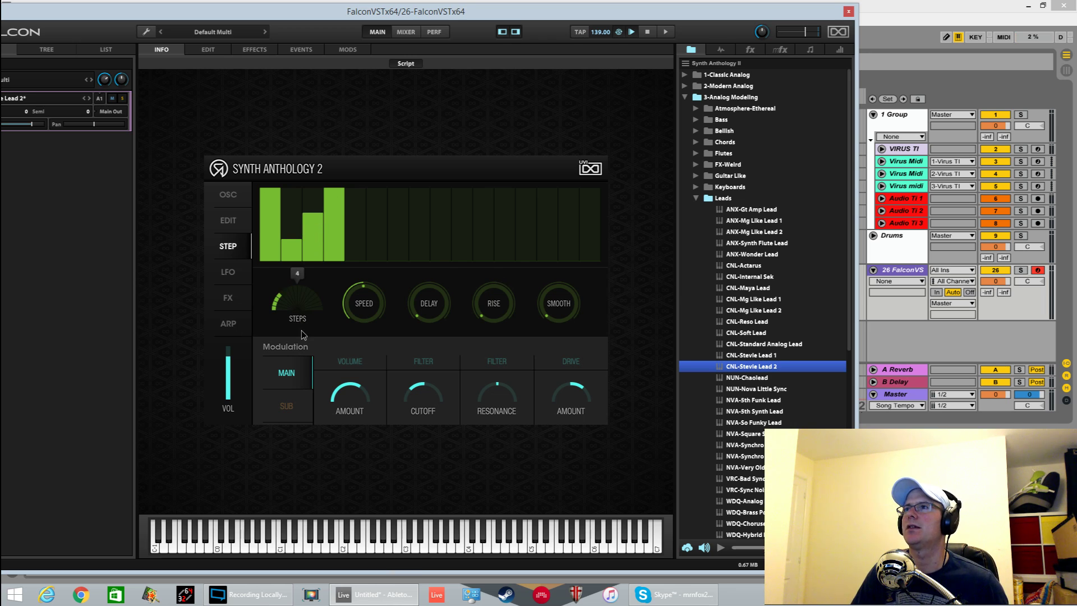
mouse_move(361, 309)
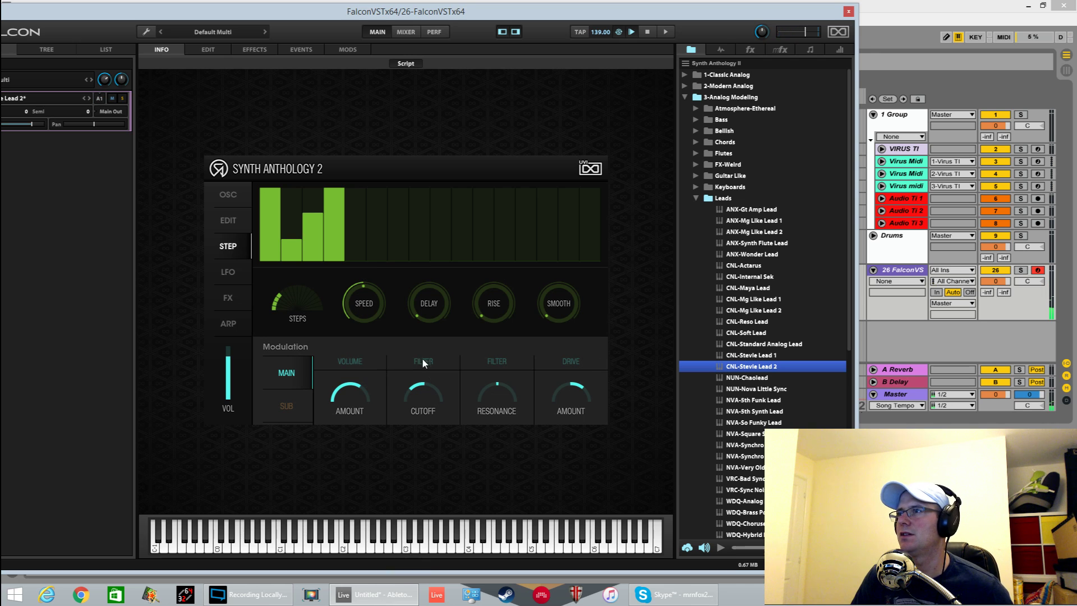
- Lower the main filter cutoff to 93.98 and enable step modulation of it with a positive depth
click(230, 196)
drag(495, 413, 480, 515)
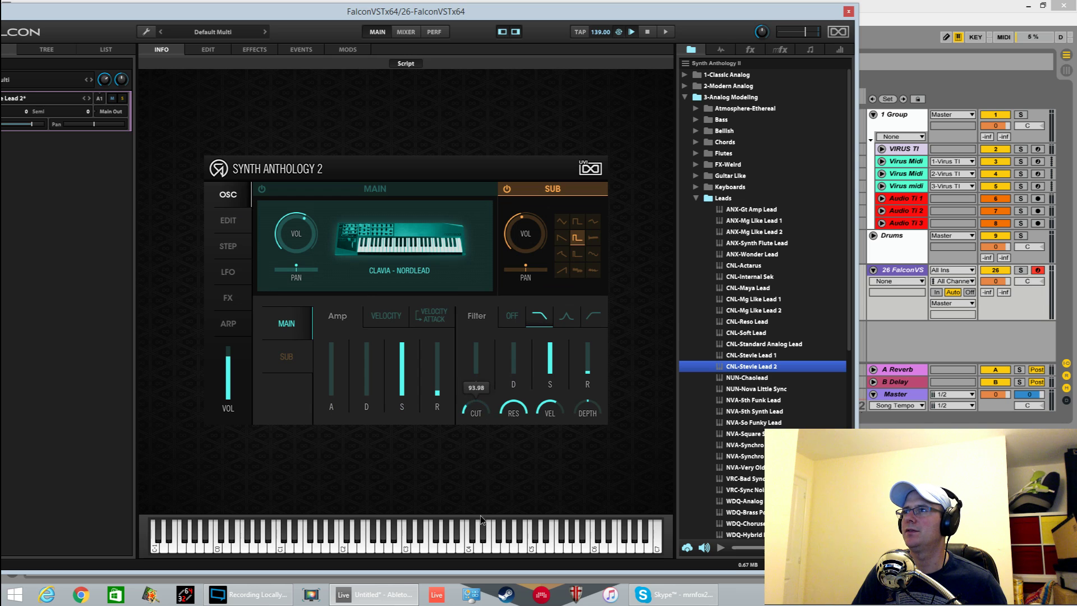
click(230, 245)
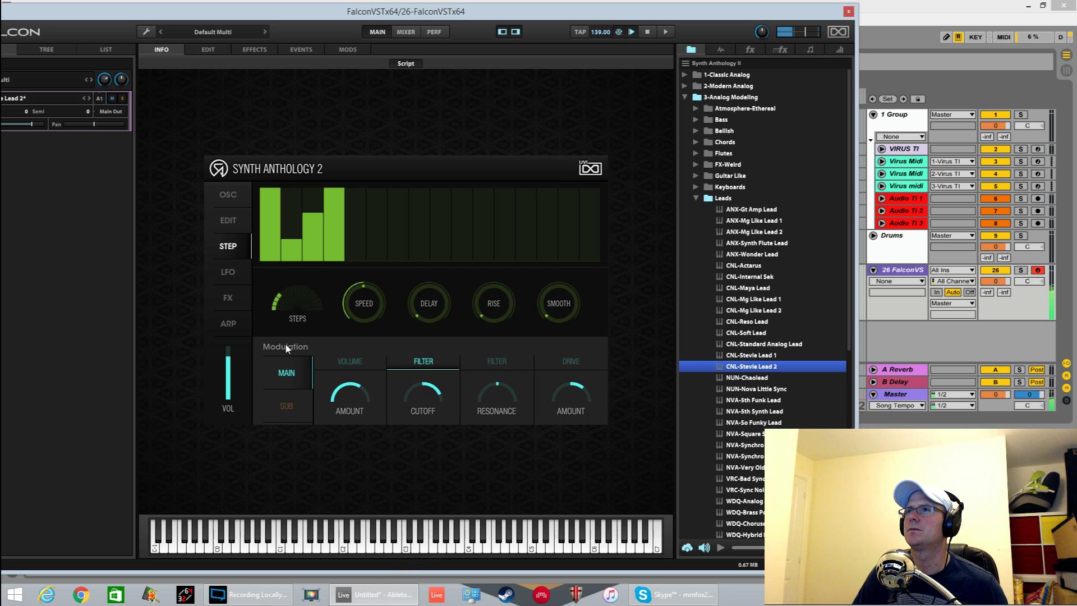
- Set the step modulator's speed to 1/4 and its delay to 0.13
mouse_move(365, 304)
drag(365, 305, 365, 283)
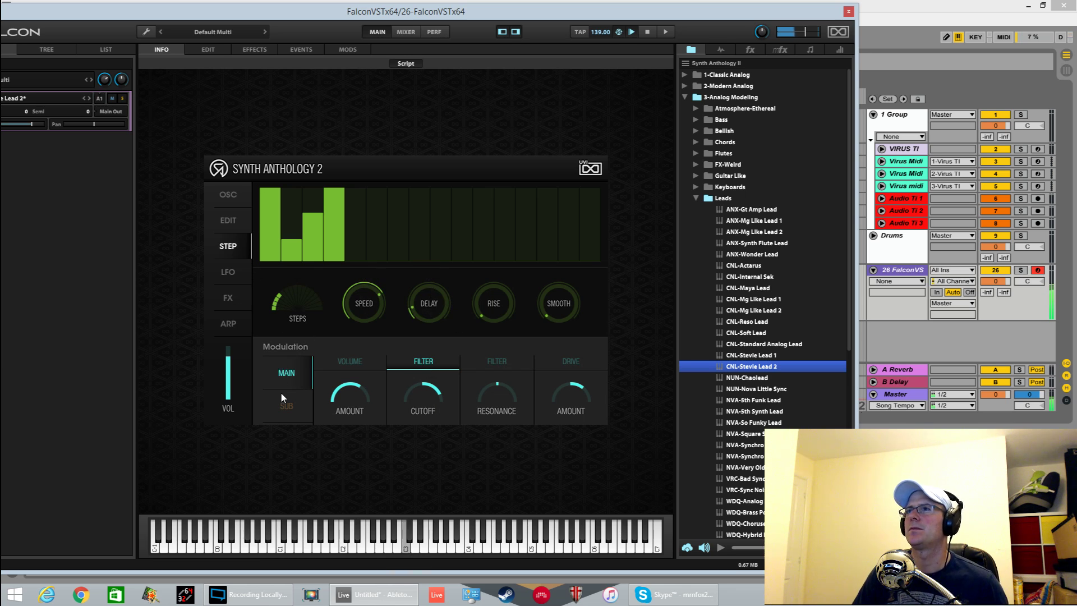
- Sweep the main filter cutoff up past about 335, and bring it back down low
click(231, 197)
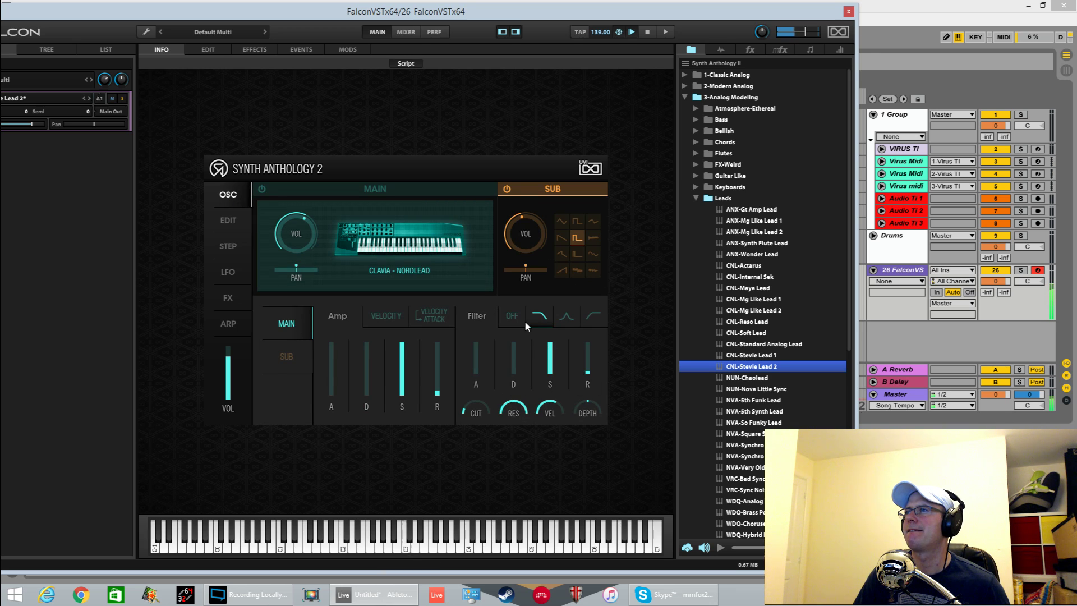
mouse_move(475, 413)
drag(475, 413, 483, 372)
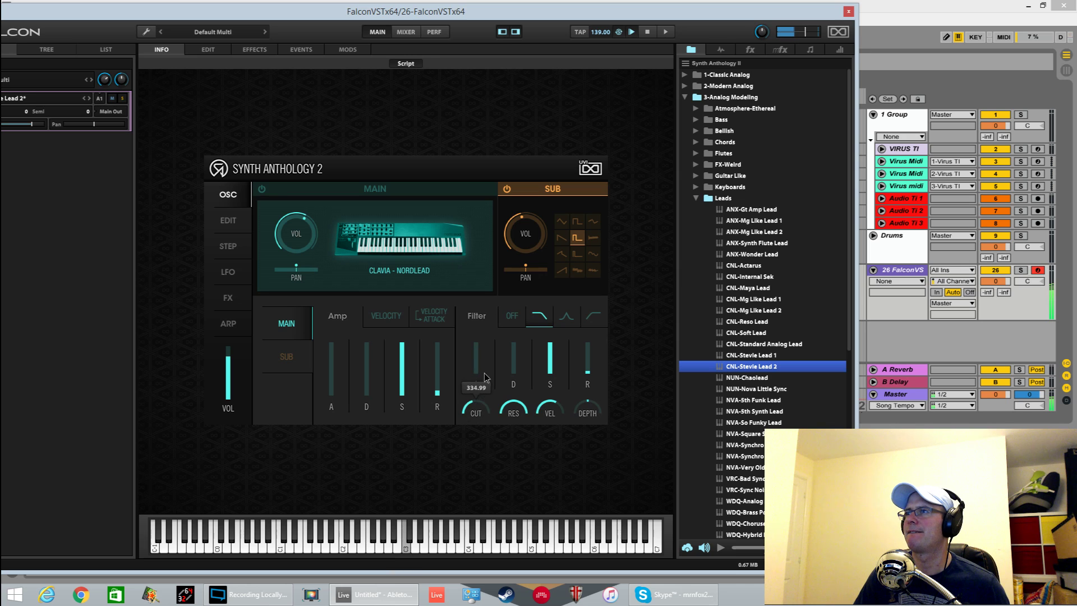
drag(523, 287, 513, 329)
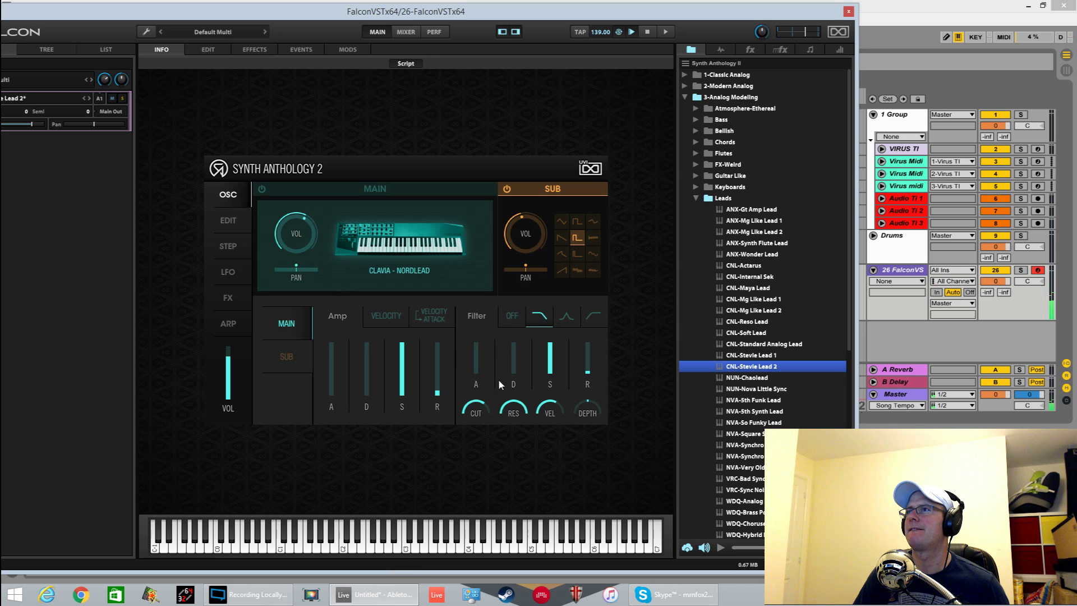
drag(483, 412, 496, 489)
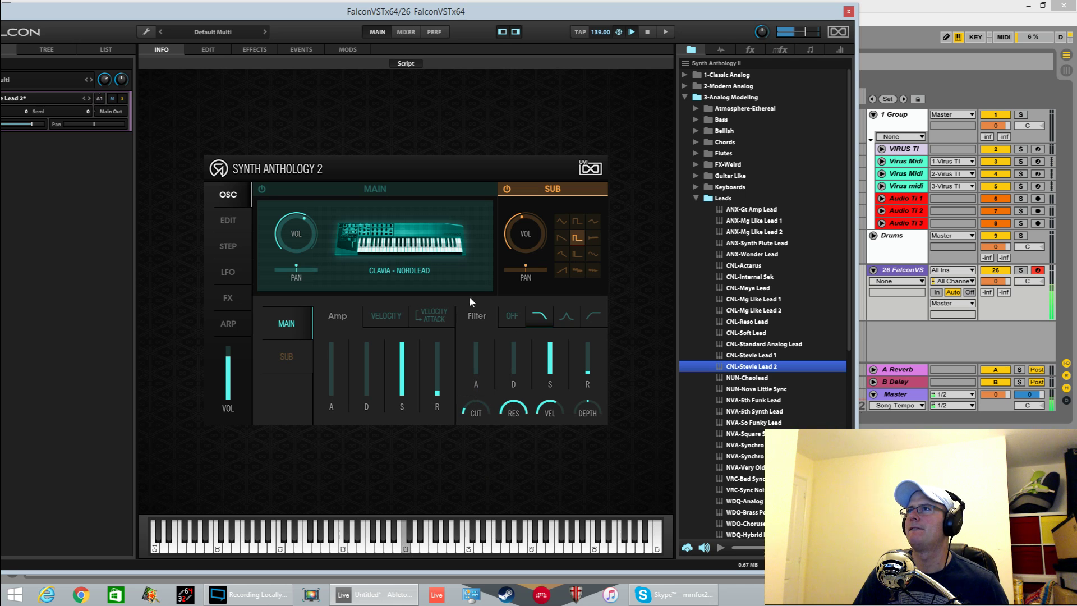
- Enable step modulation of the sub's filter cutoff with a depth of 0.56, and check the sub filter's cutoff setting
click(286, 356)
click(236, 250)
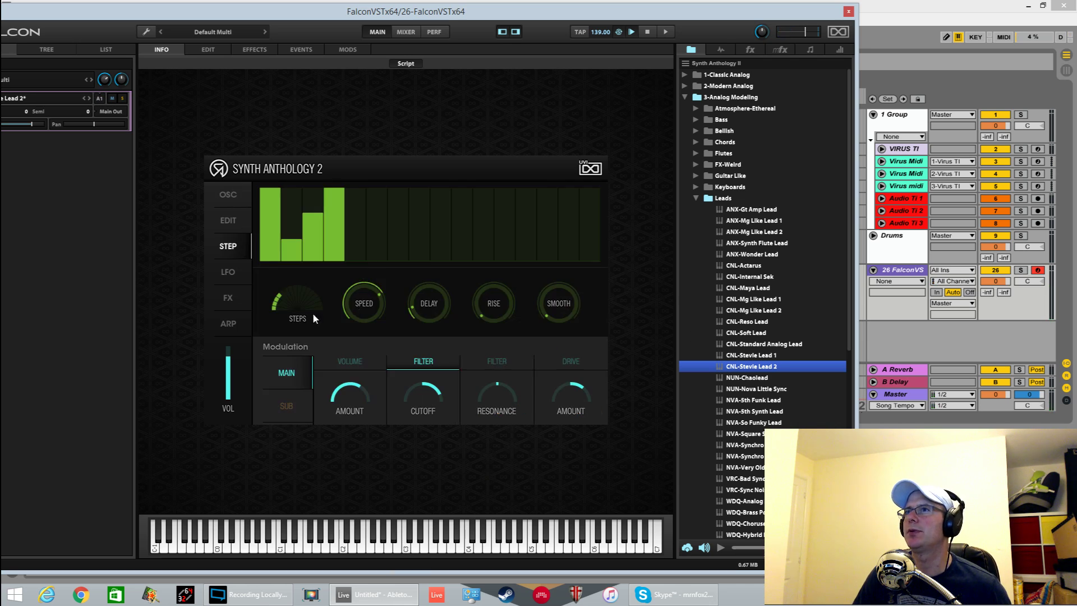
click(287, 399)
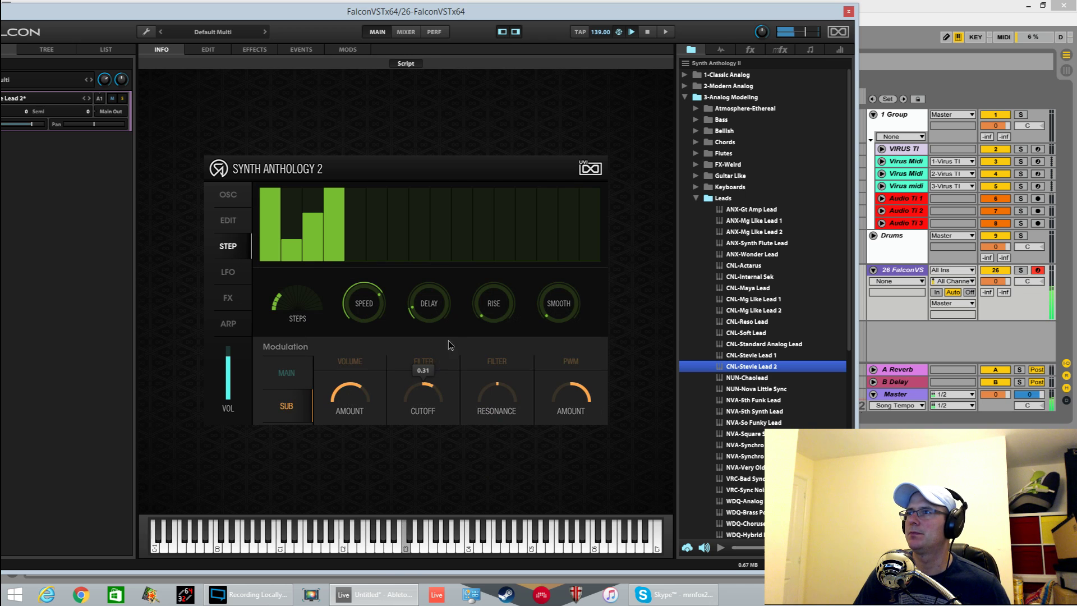
click(425, 362)
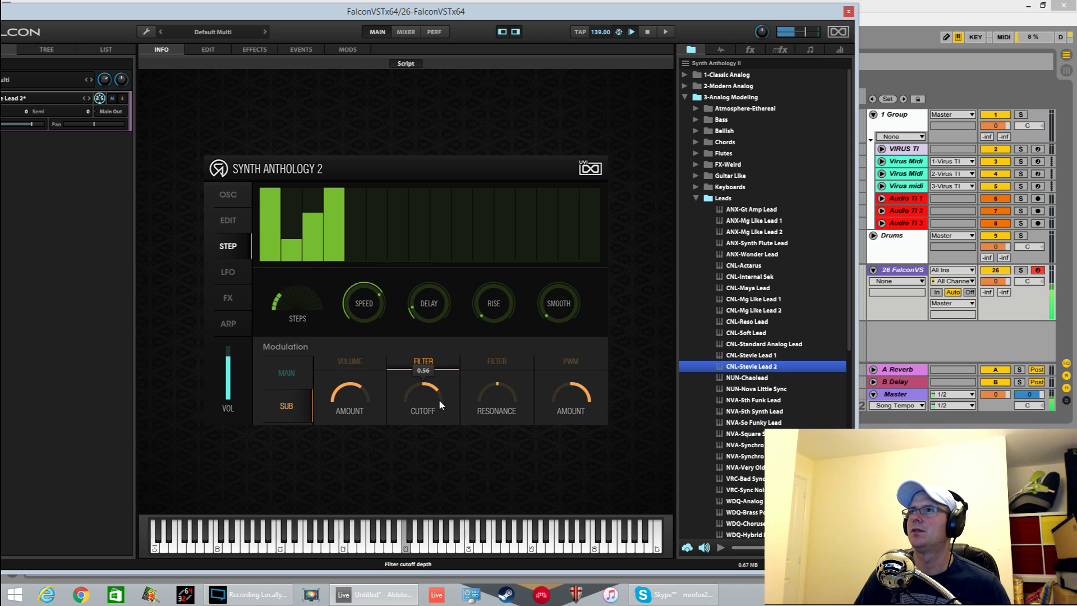
click(238, 199)
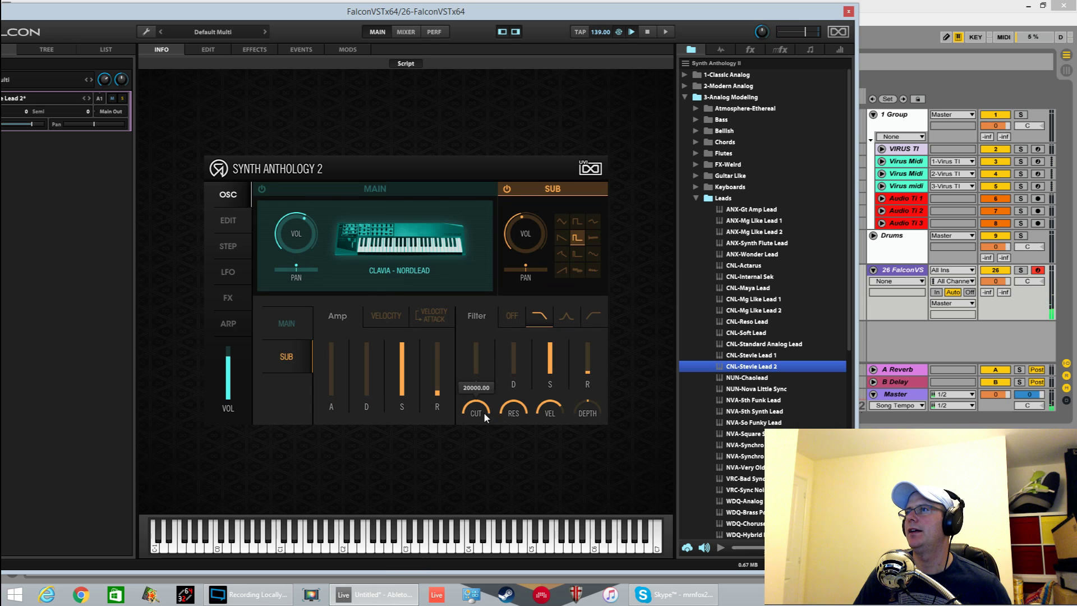
click(229, 244)
- Reduce the step modulator's speed to just below 1/4t and raise its delay to about mid-range
mouse_move(489, 285)
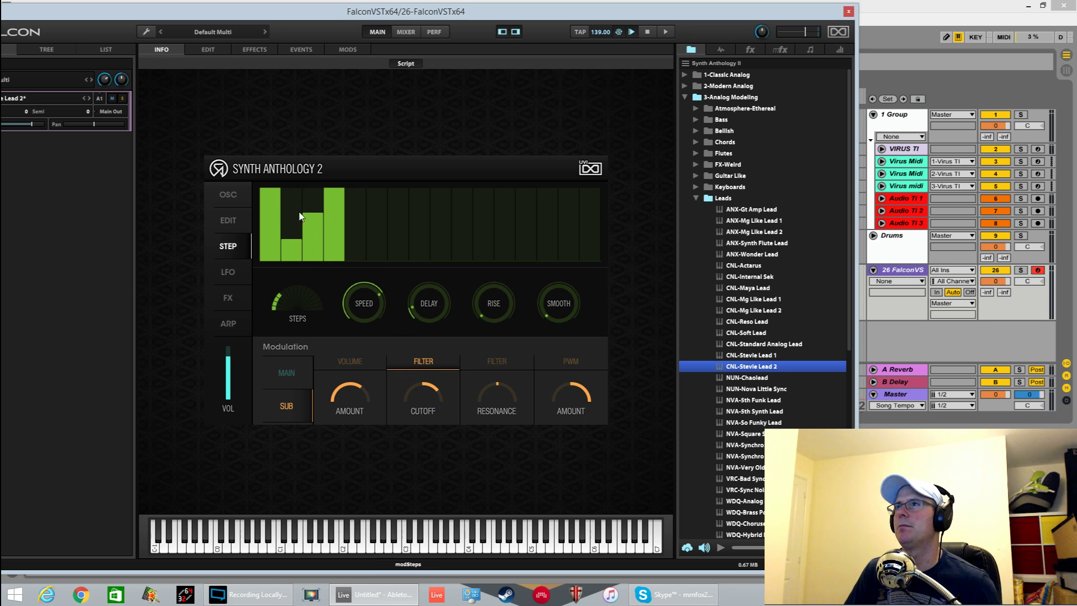
mouse_move(367, 306)
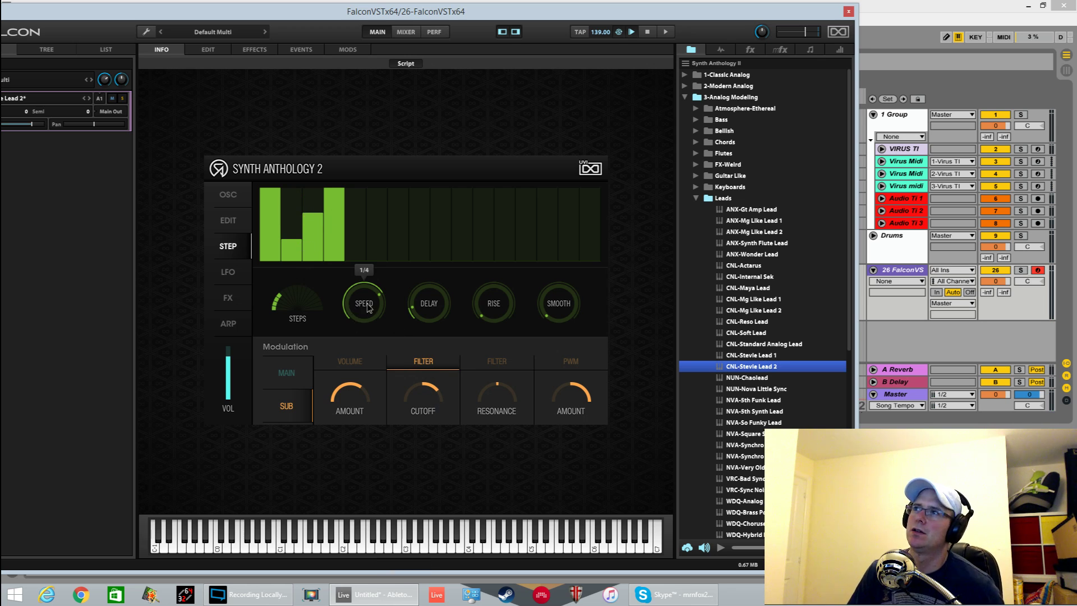
scroll(362, 291, down, 1)
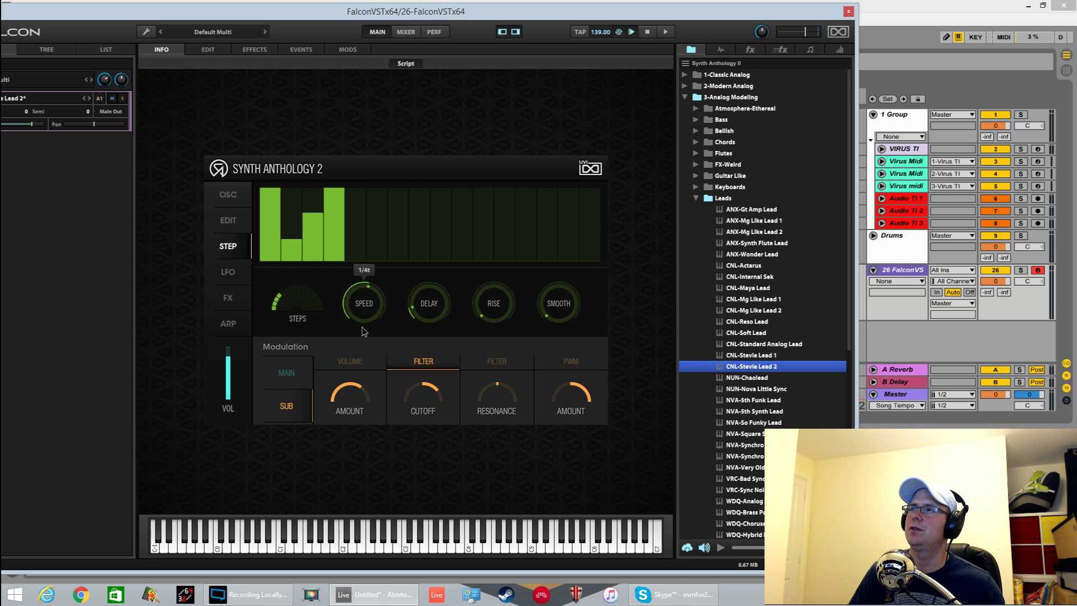
key(a)
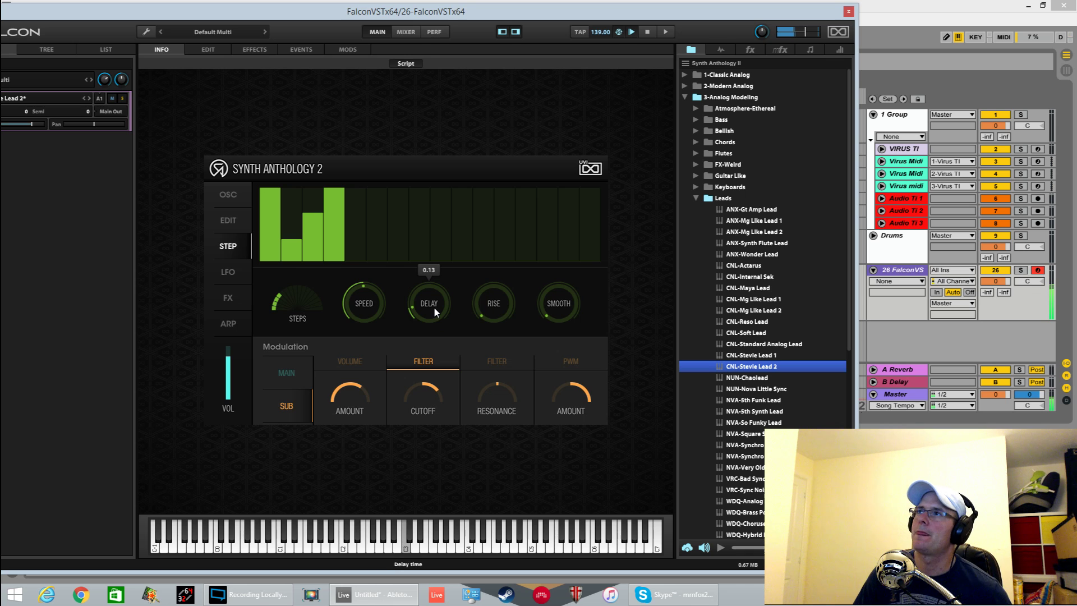
drag(435, 312, 437, 309)
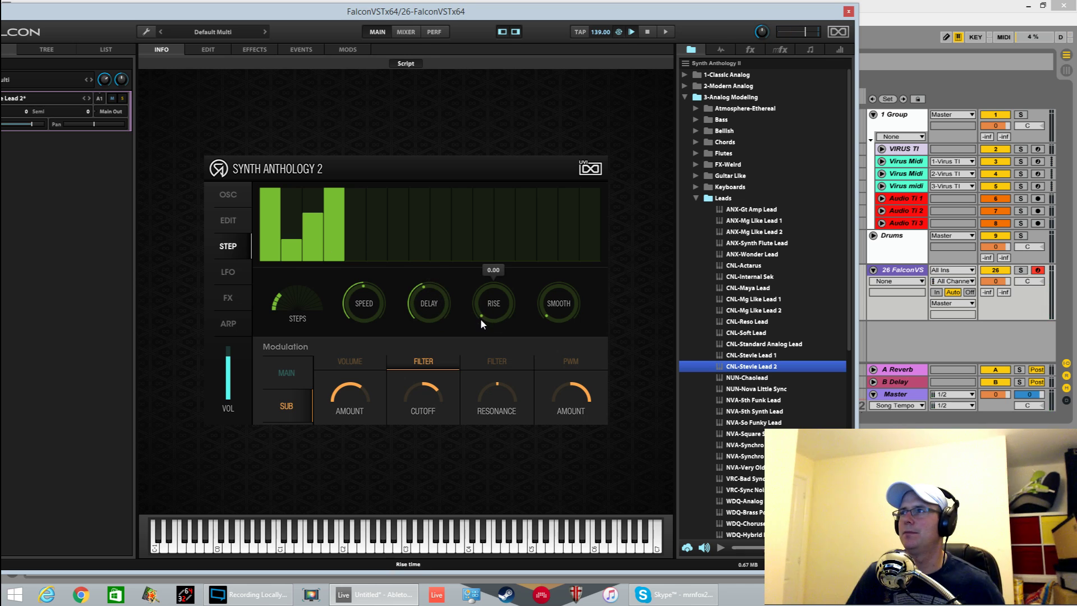
- Set the step modulator's Delay to zero and raise Rise to just past halfway, resetting Smooth after trying 0.57
mouse_move(448, 301)
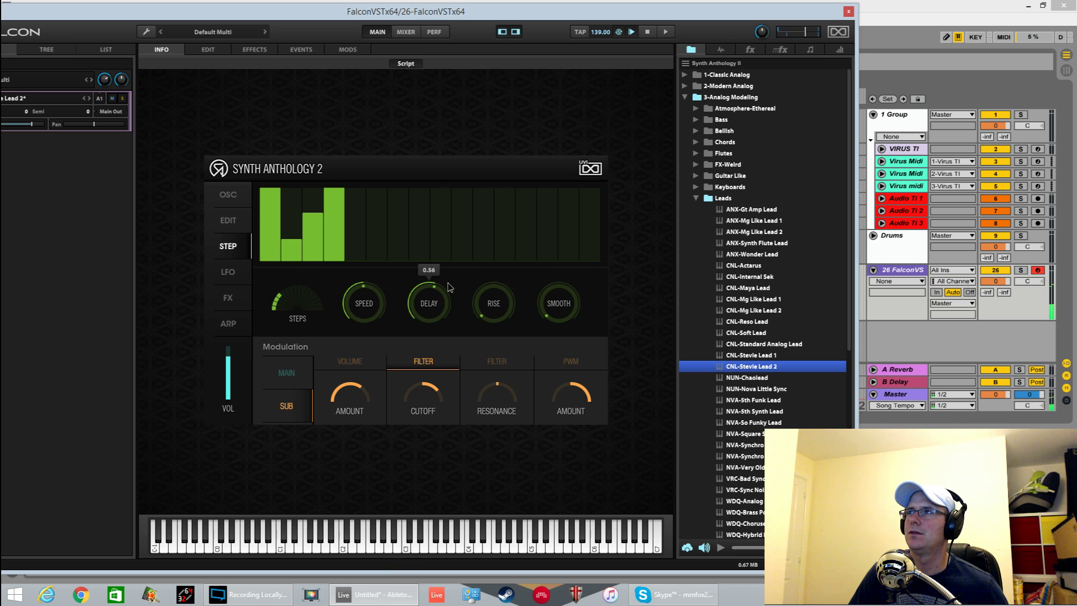
drag(446, 292, 424, 408)
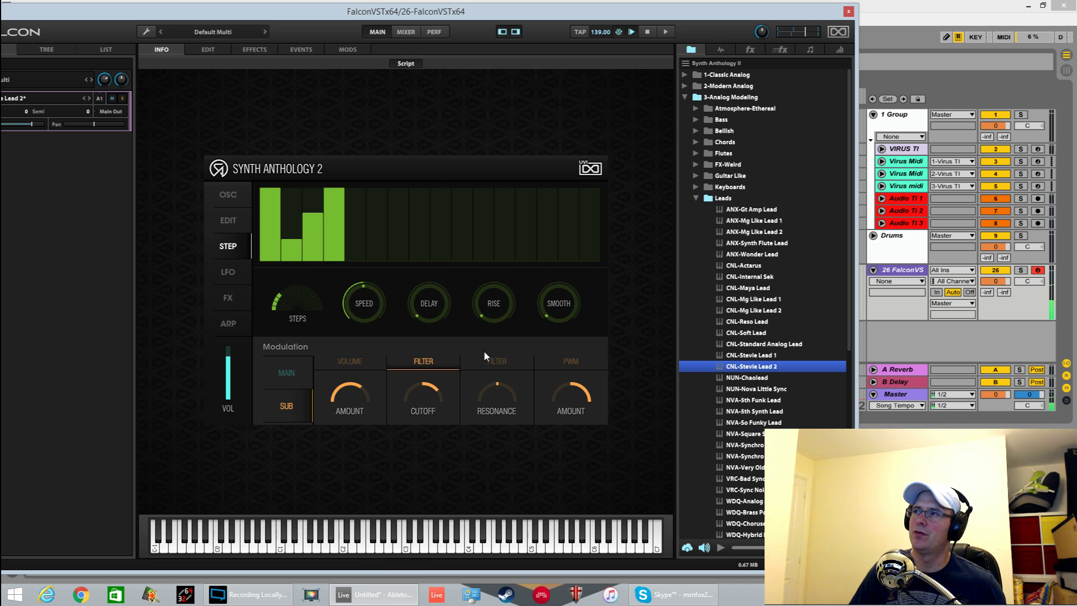
drag(489, 314, 511, 261)
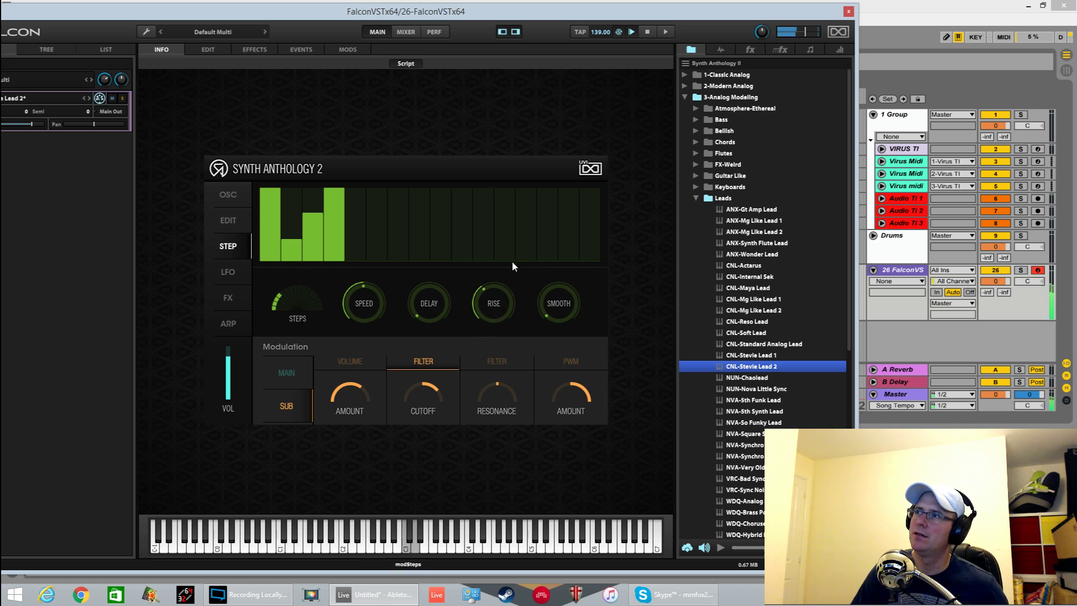
drag(495, 302, 574, 233)
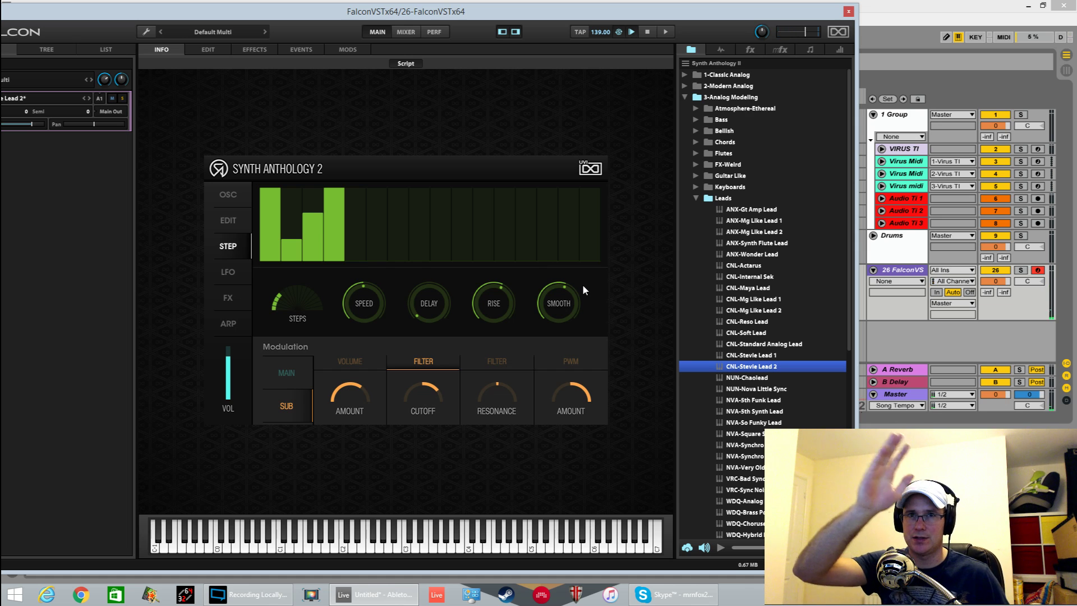
double_click(558, 303)
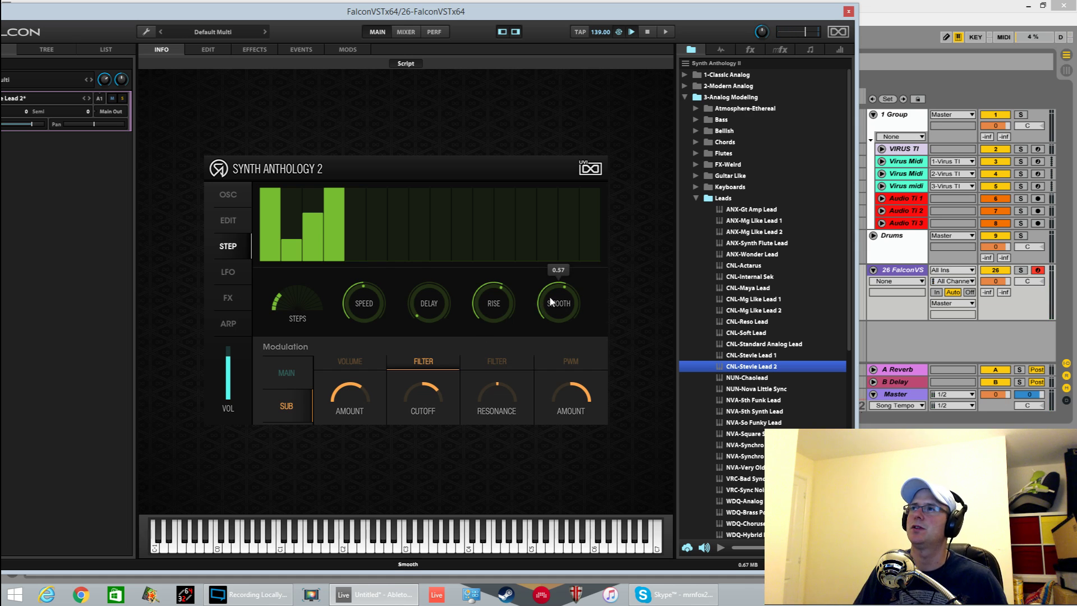
- Fill in the empty steps of the step modulator with bars of varied, irregular heights
click(356, 223)
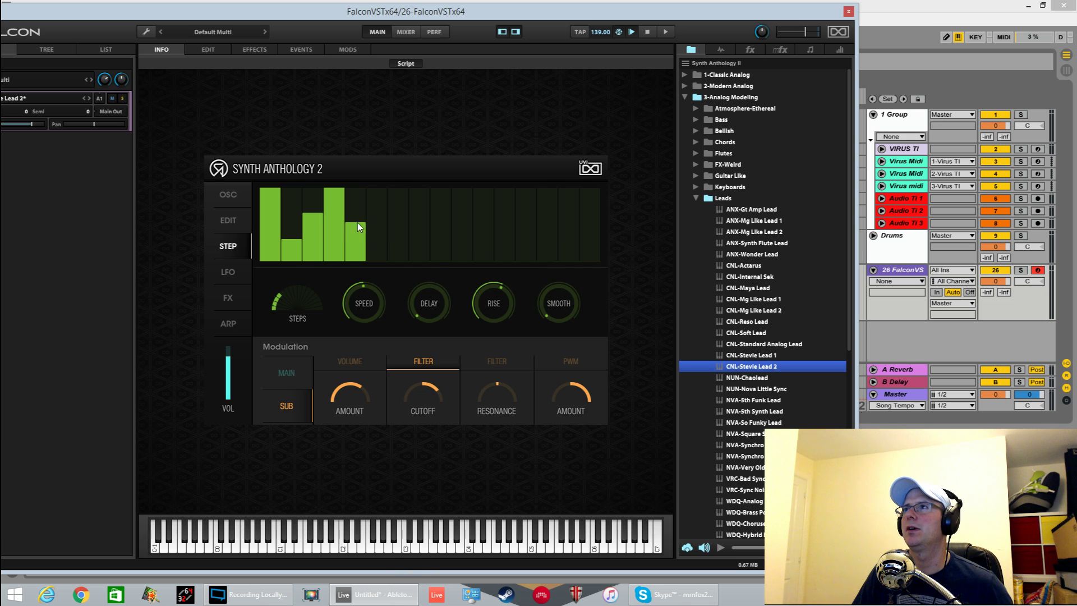
click(441, 204)
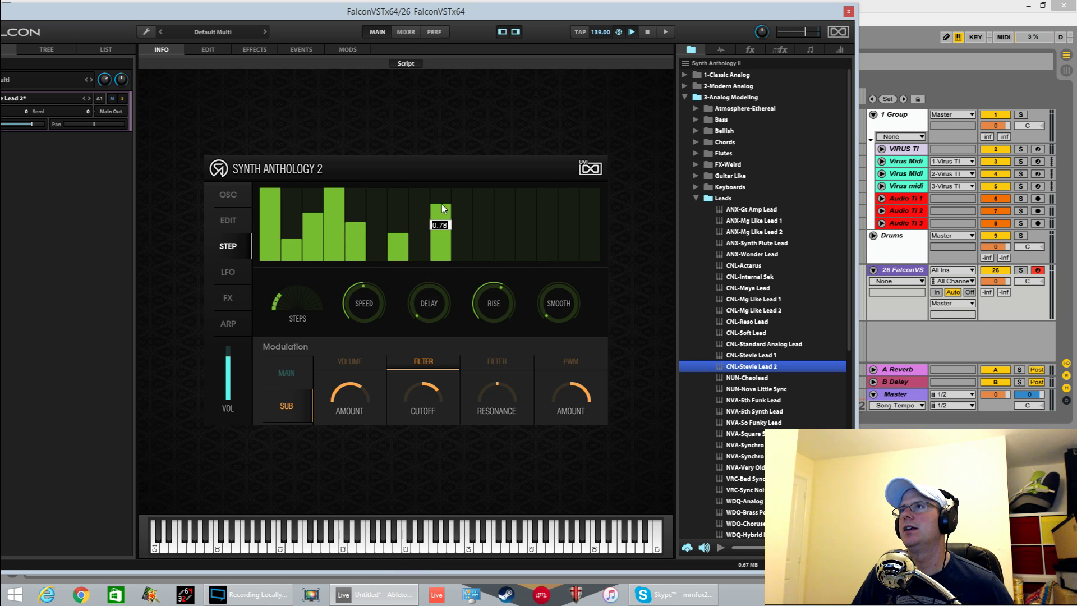
click(462, 195)
click(483, 201)
click(478, 235)
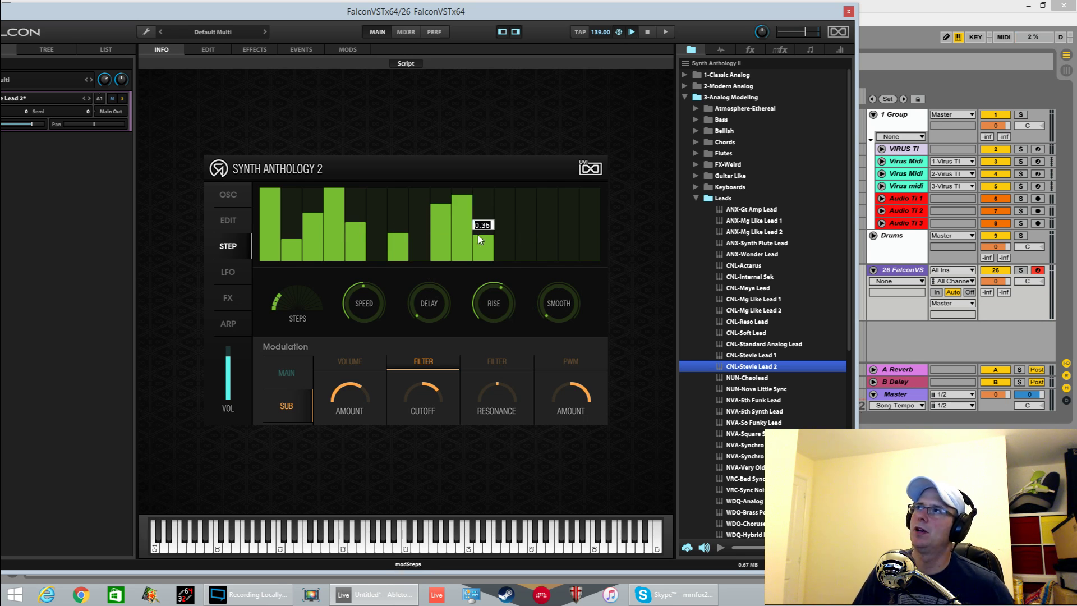
double_click(480, 240)
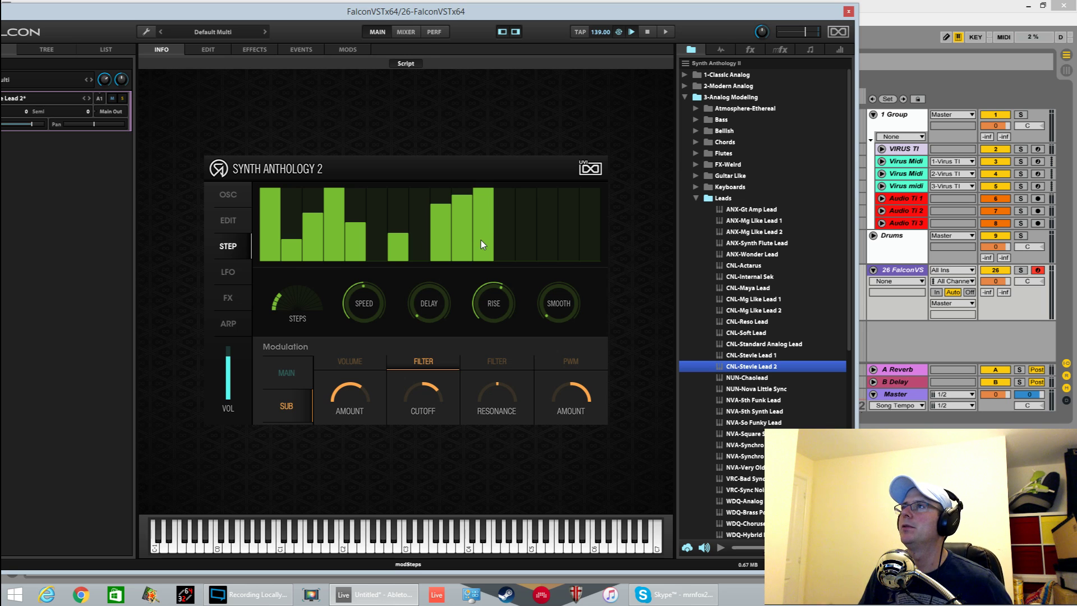
click(511, 236)
click(564, 247)
click(554, 210)
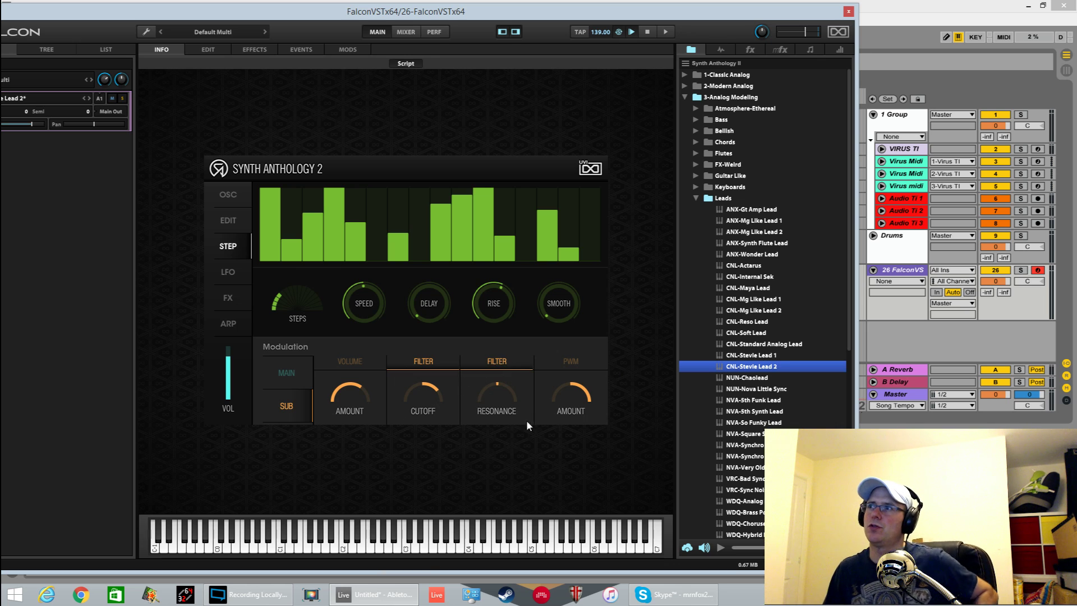
- Raise the Sub's filter resonance modulation amount on the step modulator and check the LFO settings
drag(492, 388, 487, 396)
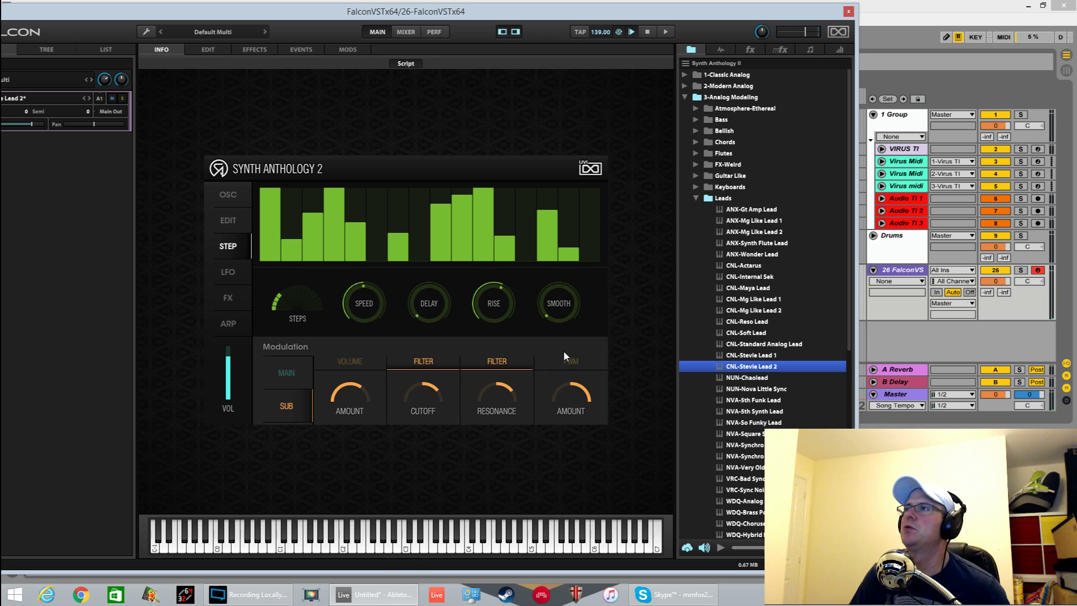
click(228, 273)
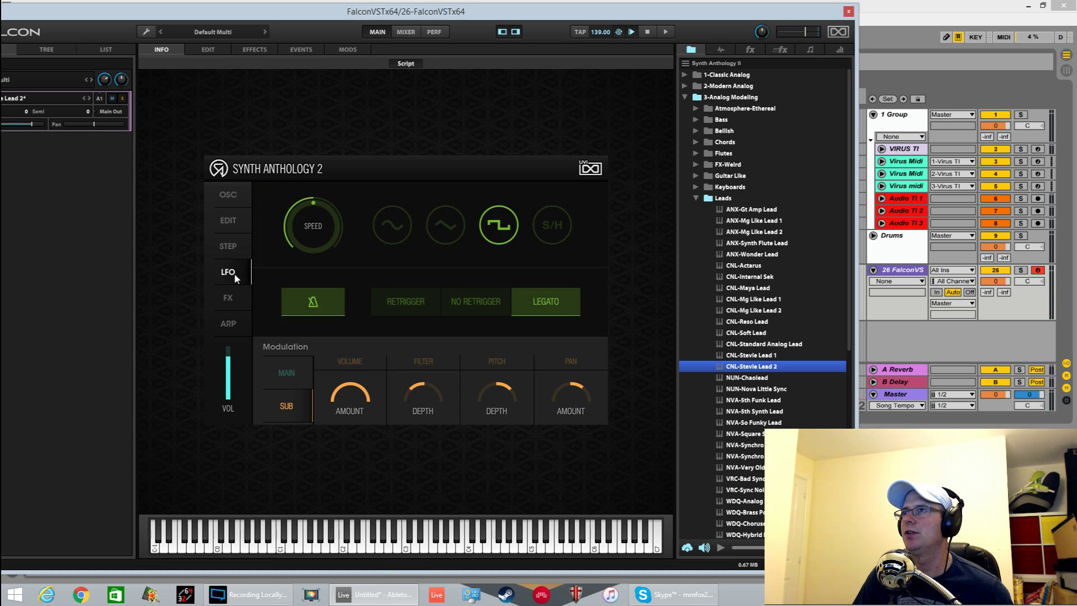
click(228, 246)
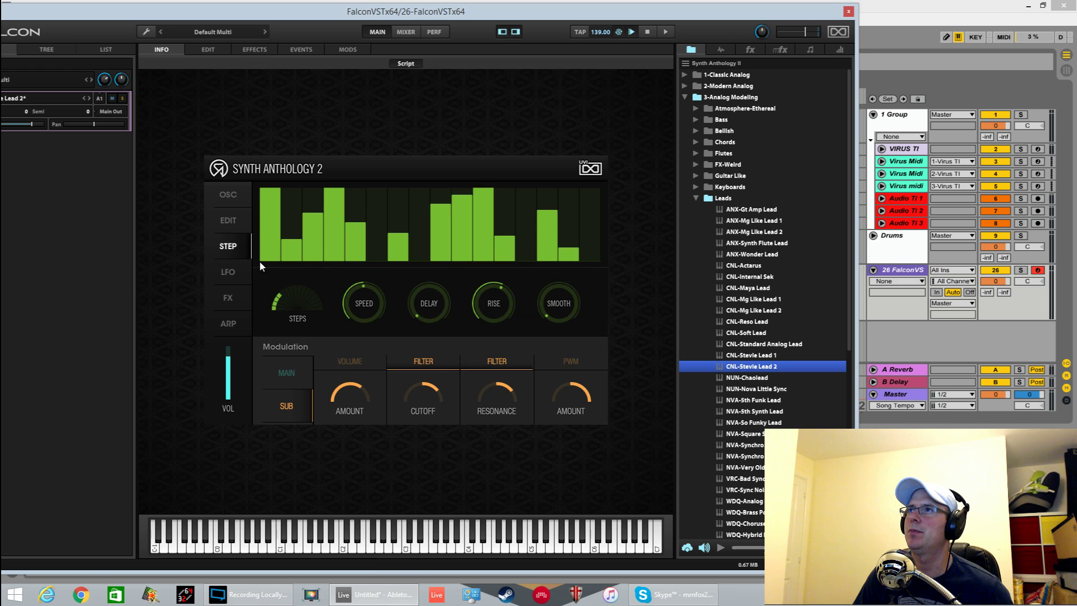
- Redraw the step bars as a slope climbing to the middle steps and falling back to the last one
drag(269, 256, 415, 204)
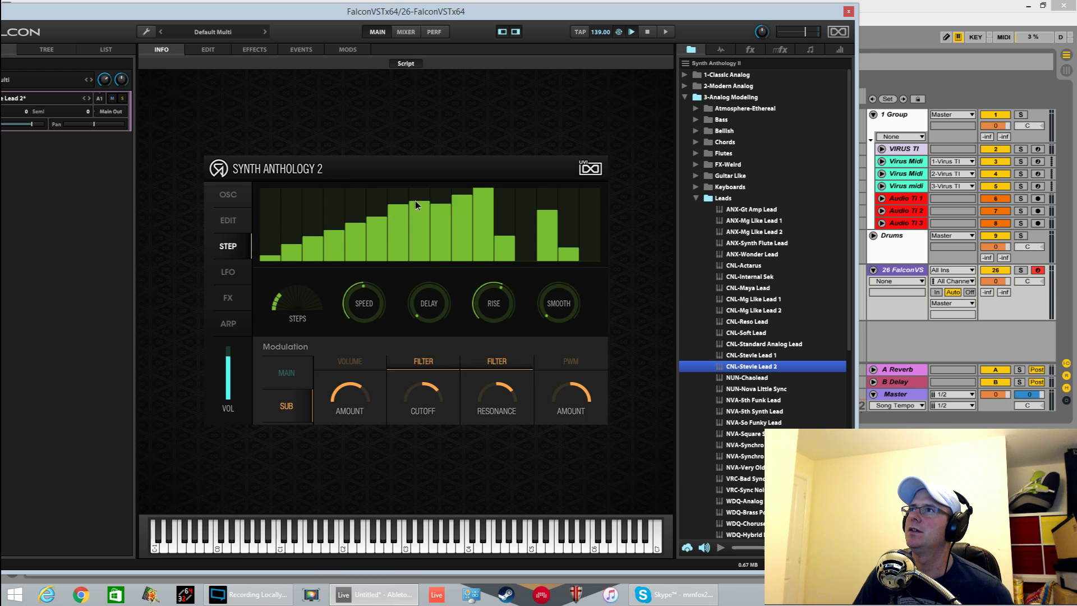
drag(585, 250, 570, 253)
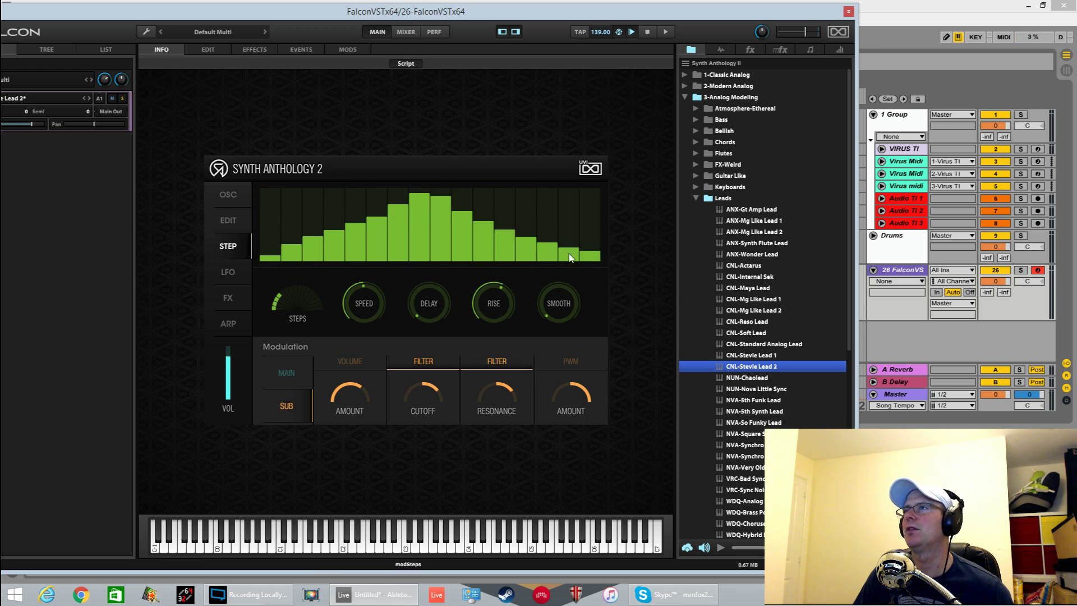
drag(435, 201, 586, 256)
- Make PWM the Sub's only step modulation target and check the Sub oscillator's filter cutoff
mouse_move(557, 391)
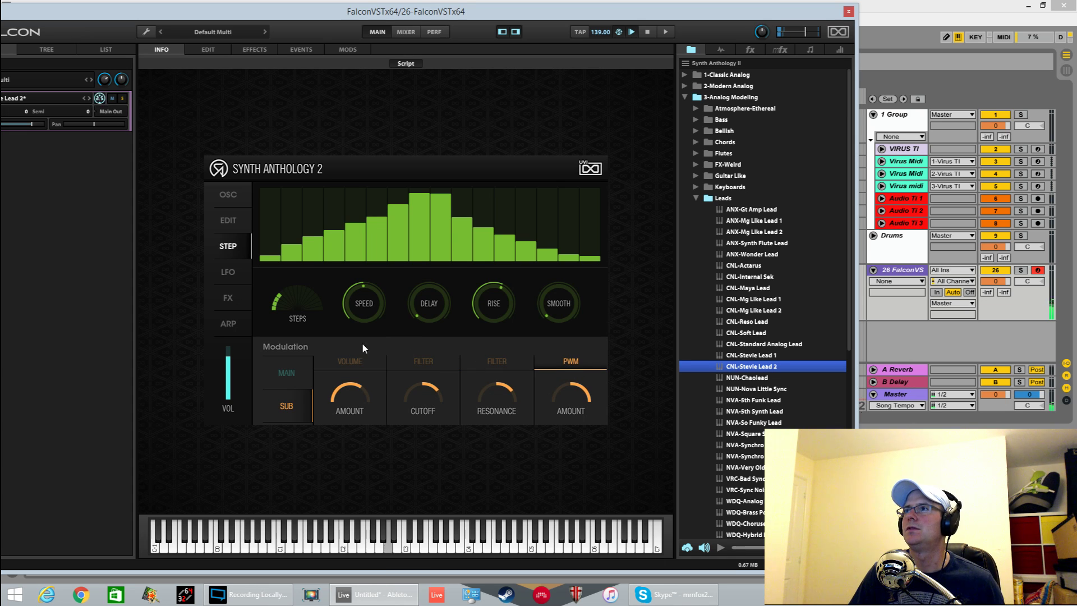
click(228, 194)
mouse_move(472, 407)
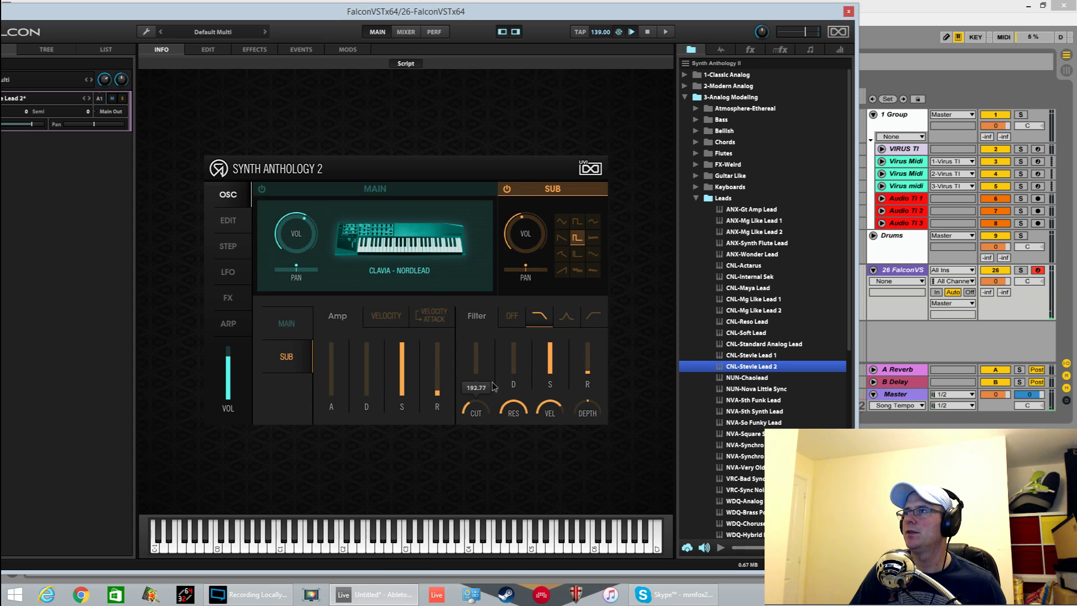
- Increase the number of steps and redraw the bars as a slope rising to the ninth step and falling to the last
click(236, 245)
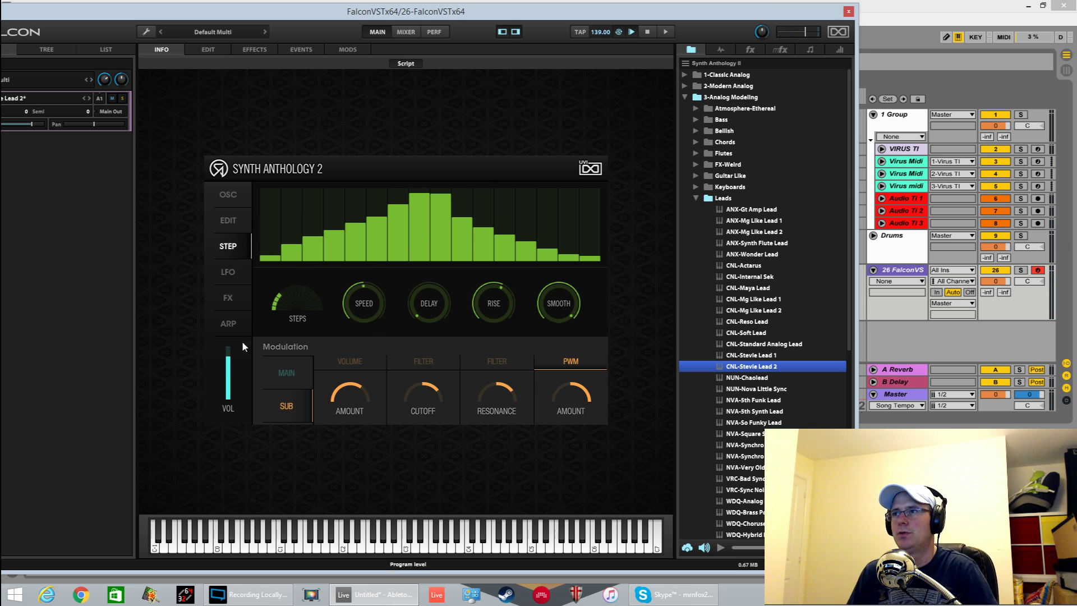
mouse_move(283, 305)
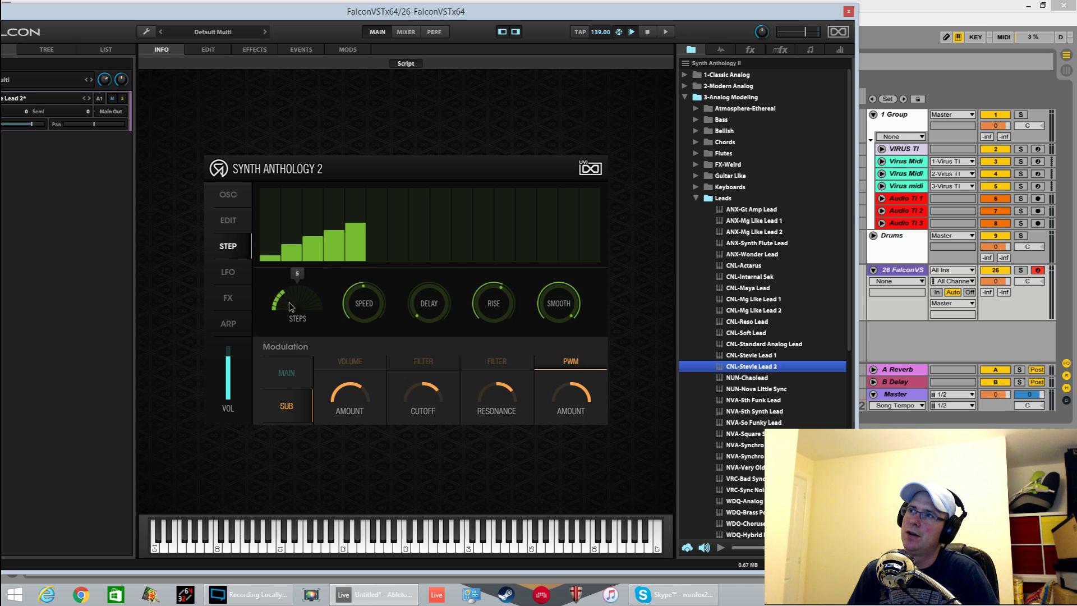
mouse_move(288, 282)
mouse_down()
mouse_move(289, 323)
mouse_move(294, 278)
mouse_move(440, 199)
mouse_move(590, 257)
mouse_up()
- Turn the step modulator's Speed up to its maximum after trying 1/16, and switch off the Sub's PWM modulation
drag(365, 307, 378, 334)
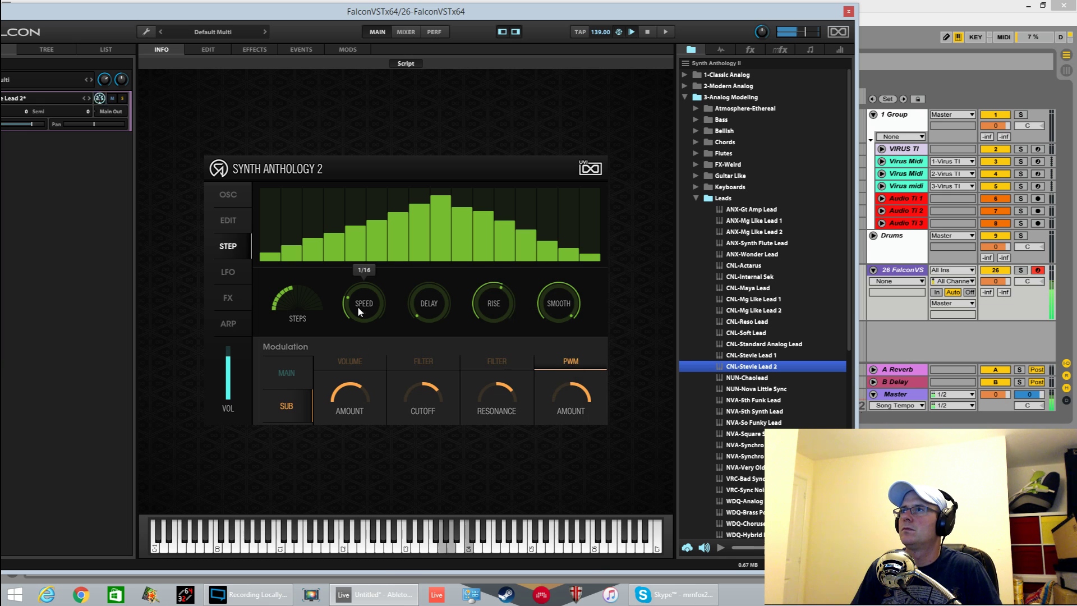
drag(364, 336, 395, 221)
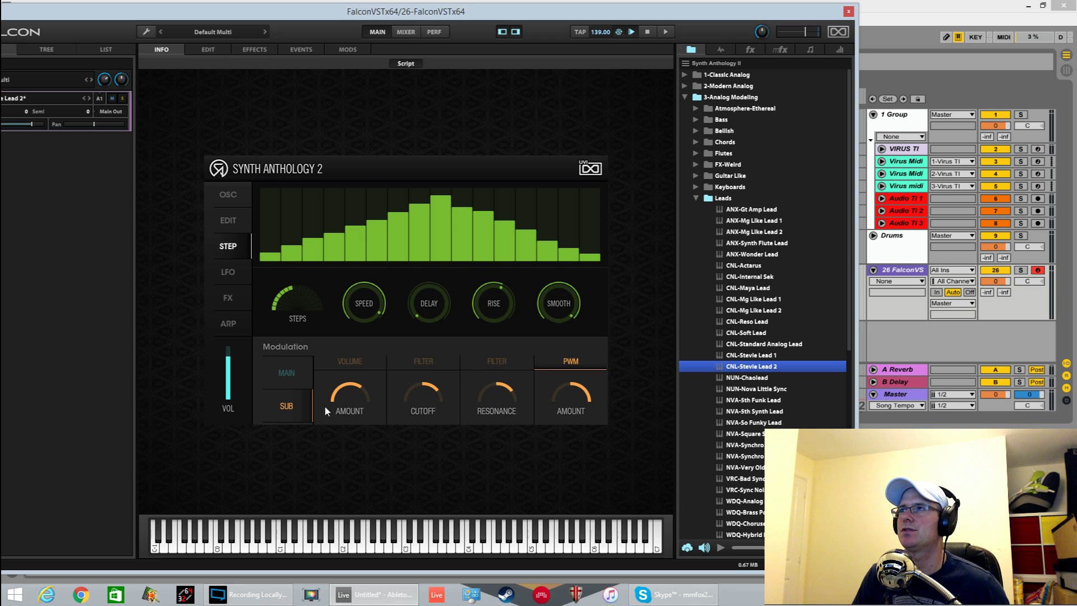
click(286, 372)
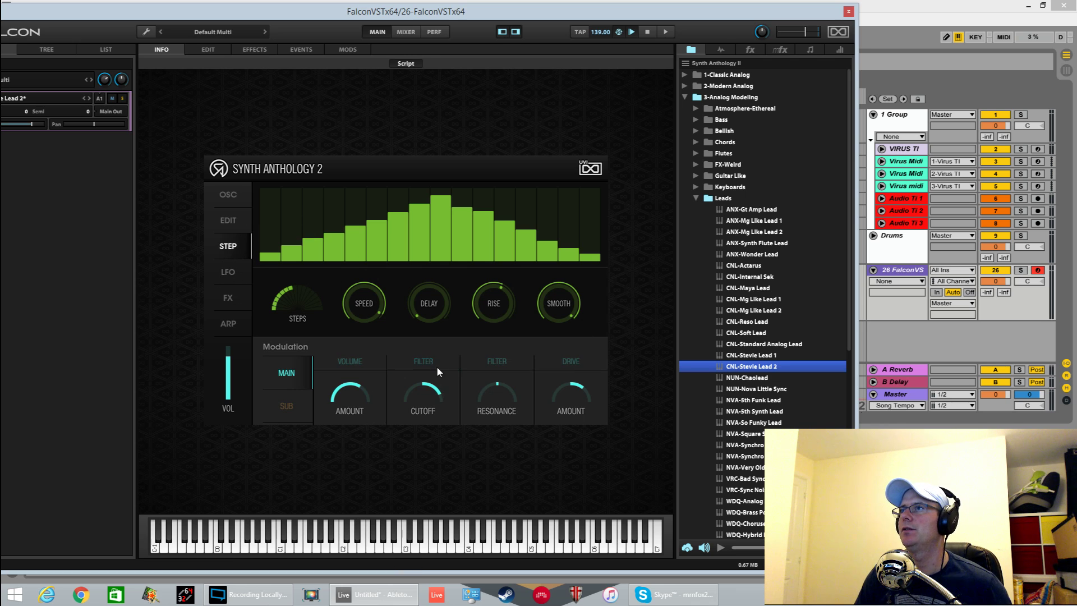
click(271, 406)
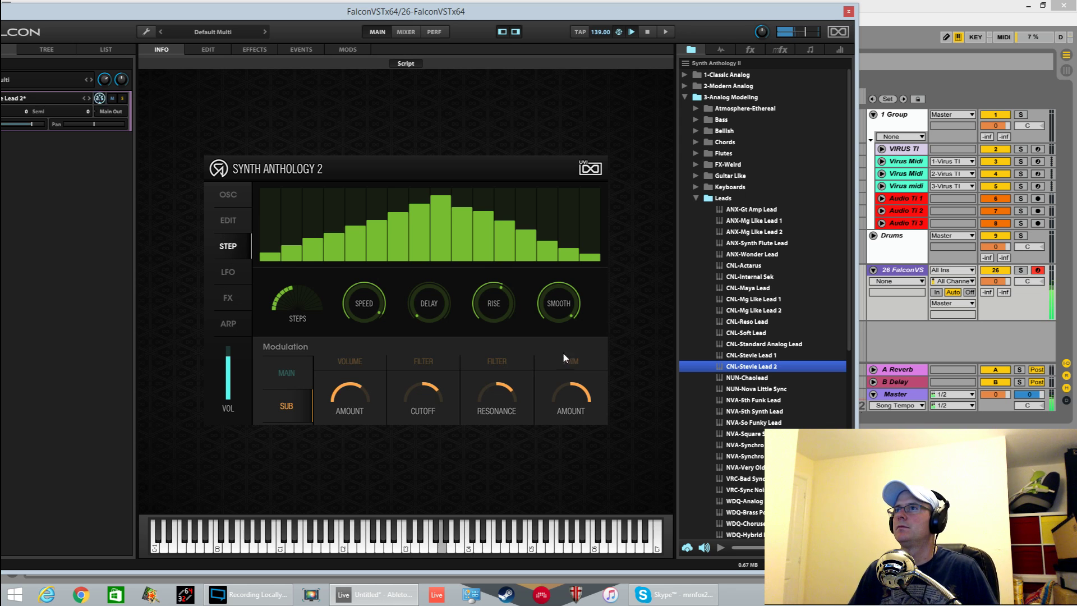
- Lower the Sub's stereo Detune and raise its number of Voices
click(230, 193)
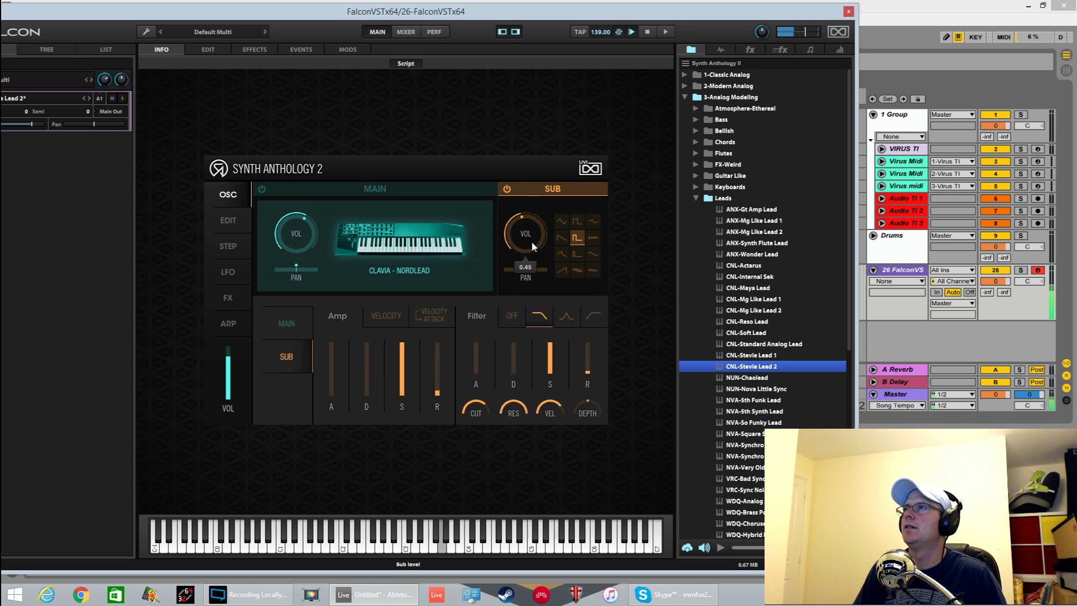
click(227, 219)
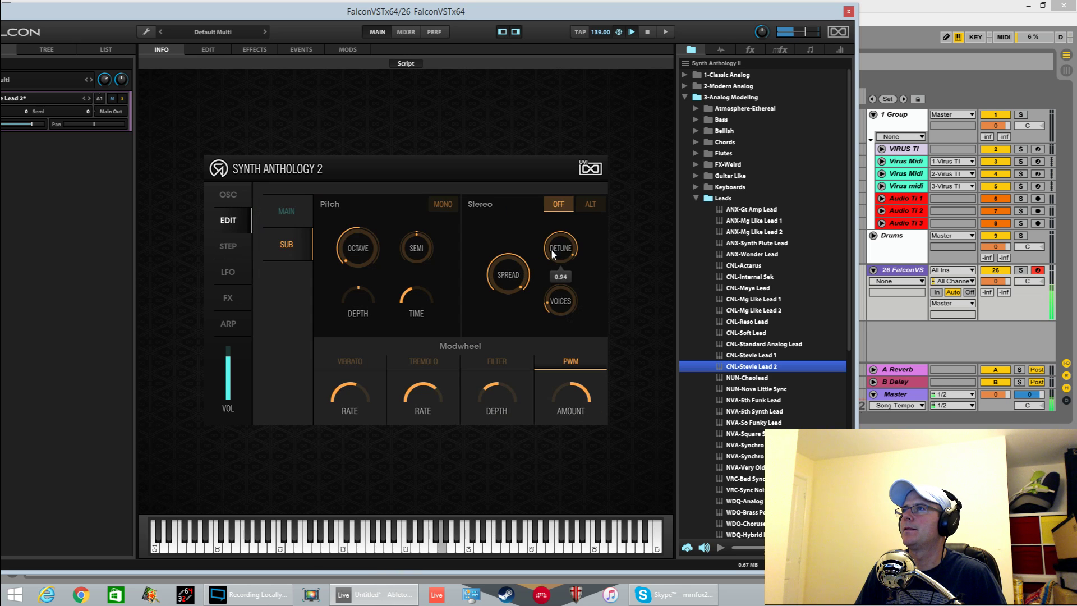
drag(551, 248, 555, 331)
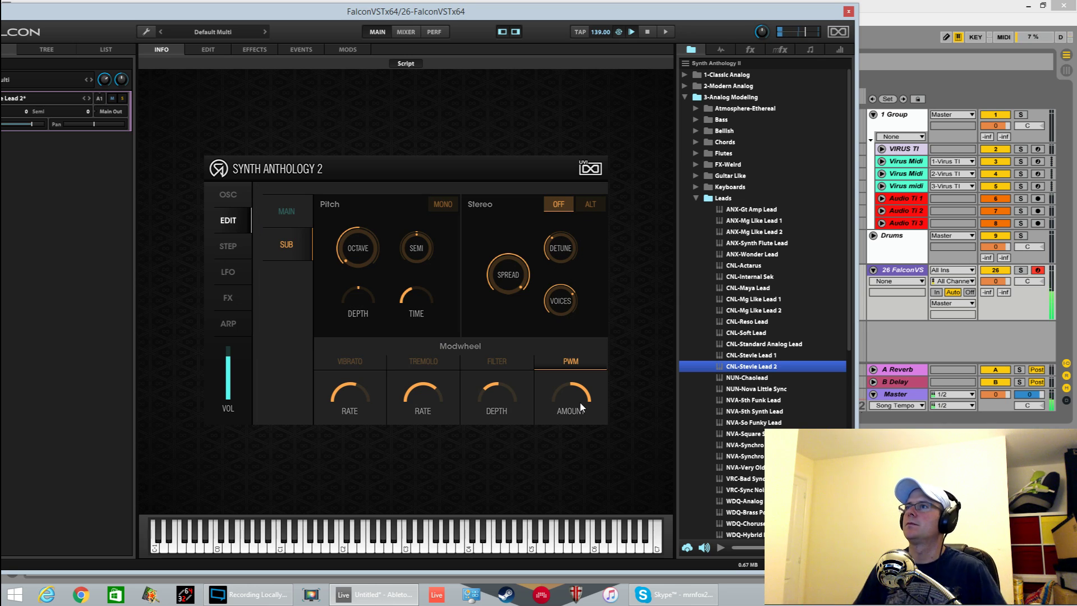
- Raise the Sub oscillator's filter cutoff and take its resonance down to zero
click(238, 194)
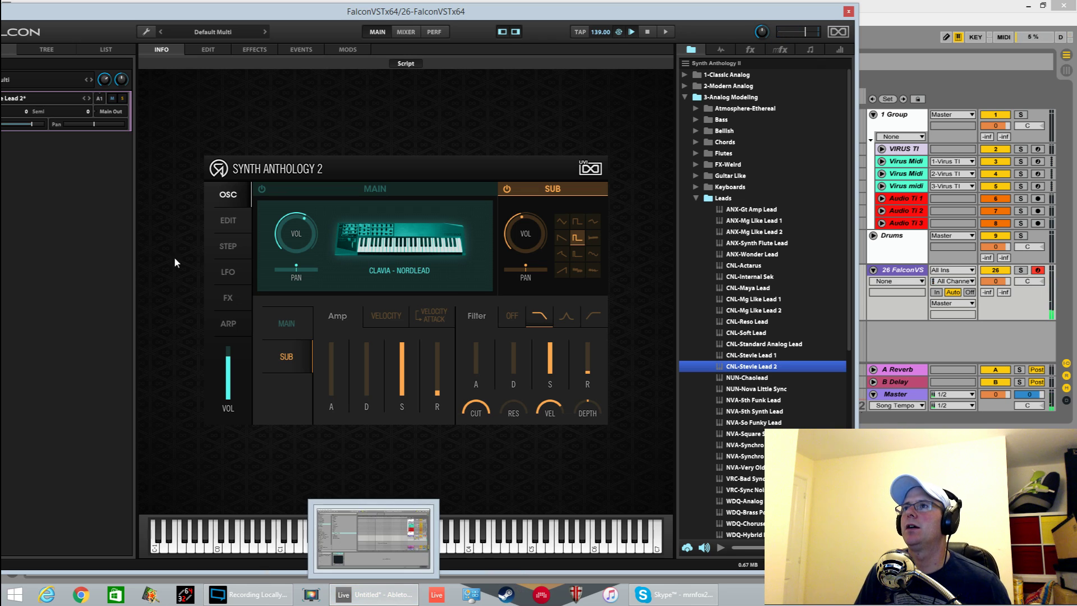
click(229, 246)
- Enable filter modulation by the LFO for the Sub and choose the triangle waveform after trying sine and square
click(227, 272)
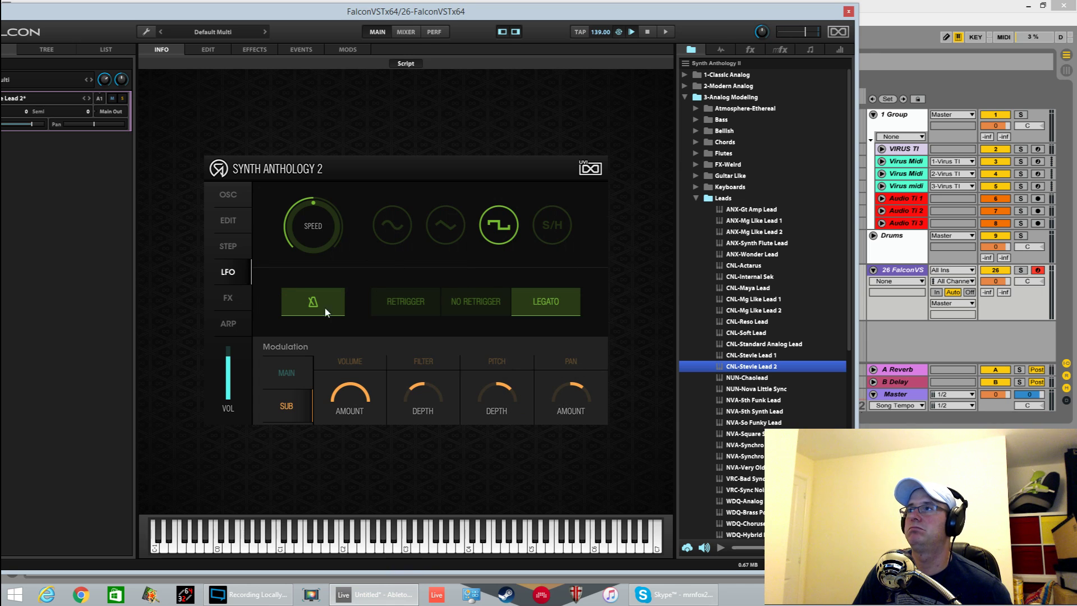
mouse_move(426, 387)
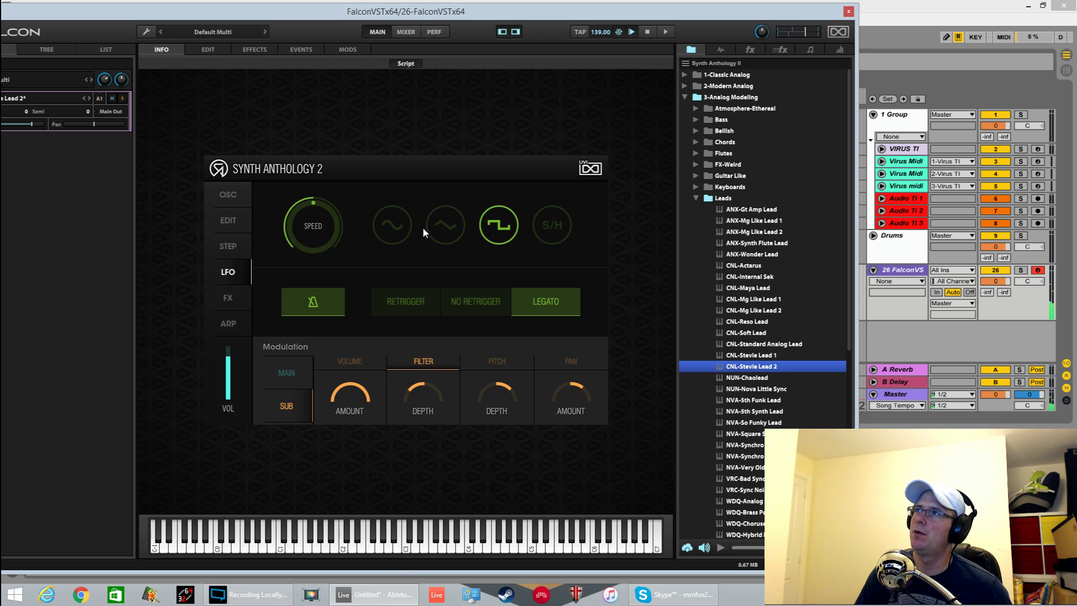
click(392, 229)
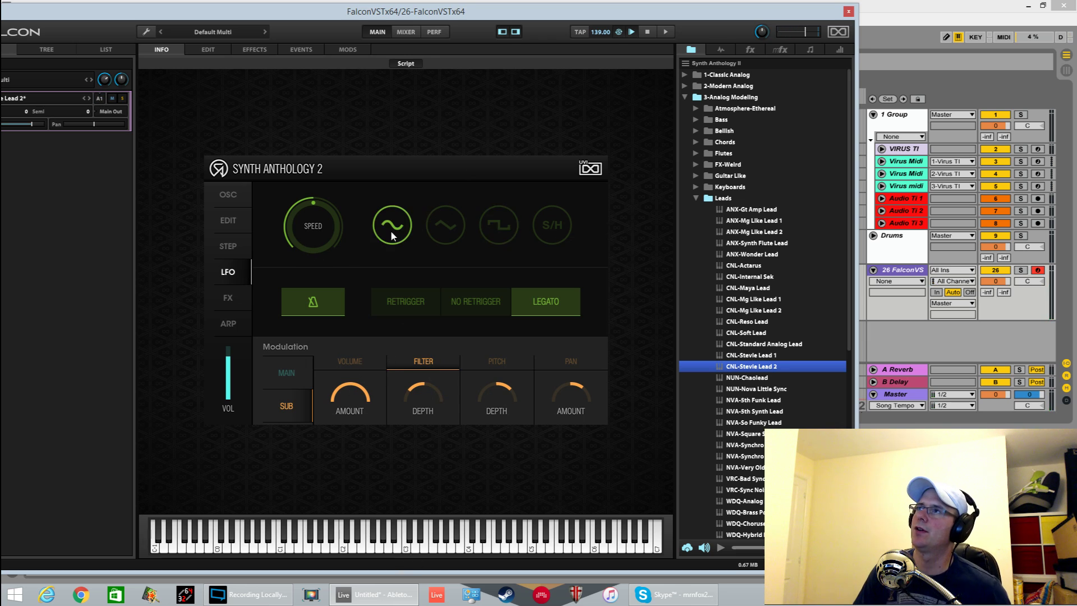
click(445, 226)
click(497, 229)
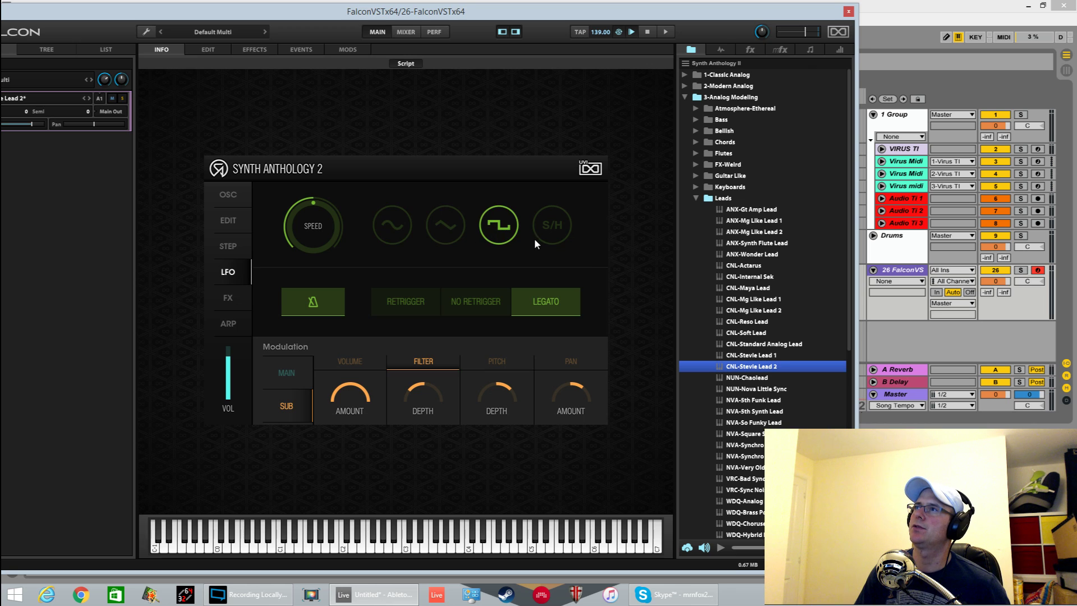
click(449, 223)
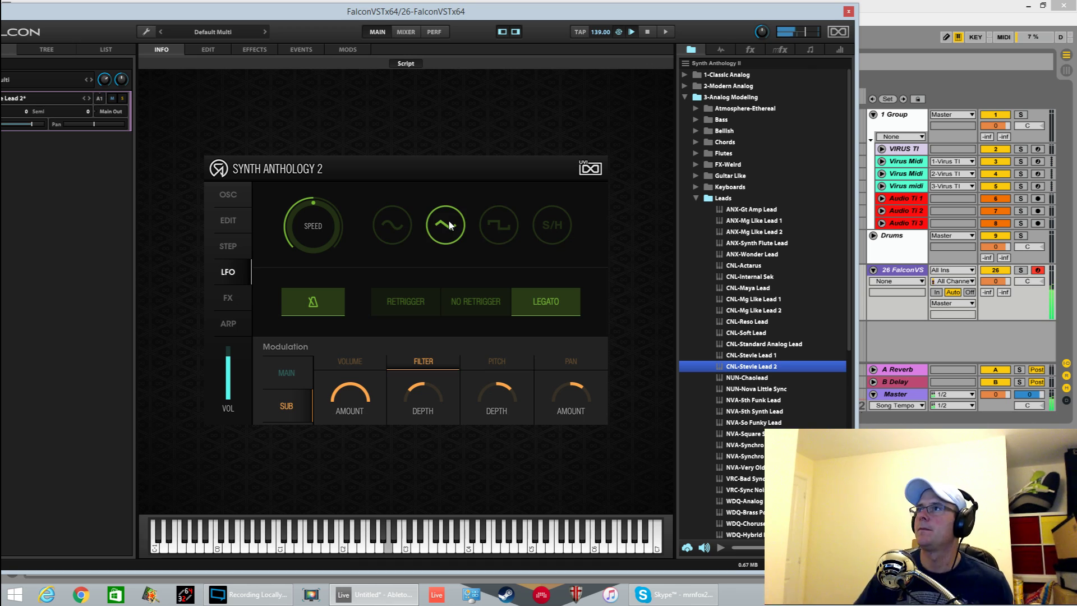
- Turn off the LFO's tempo sync and slow its Speed to near the minimum
drag(307, 251, 304, 286)
click(303, 287)
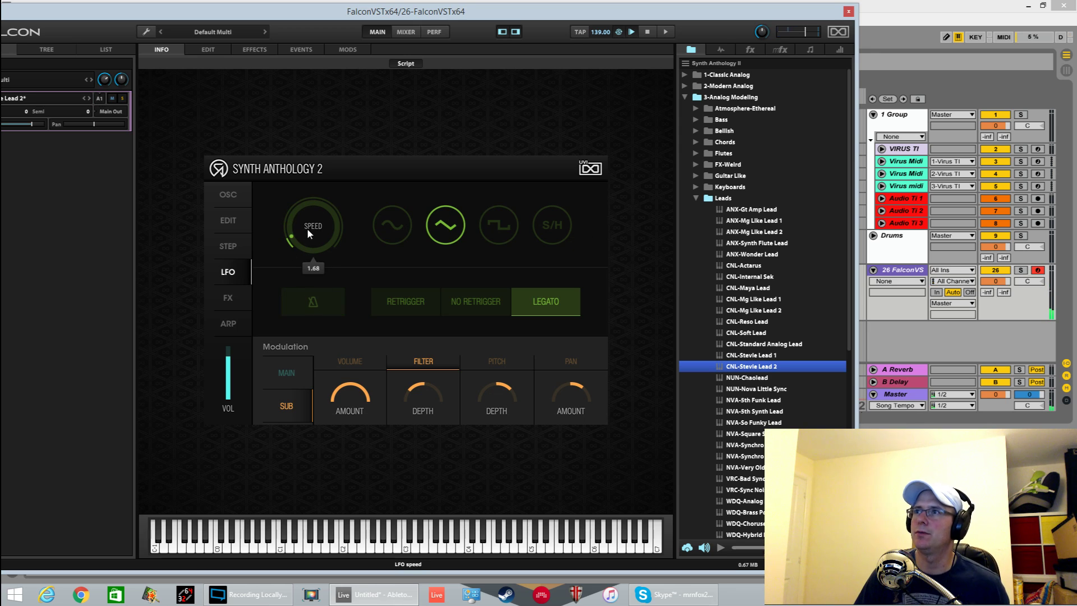
drag(313, 233, 311, 240)
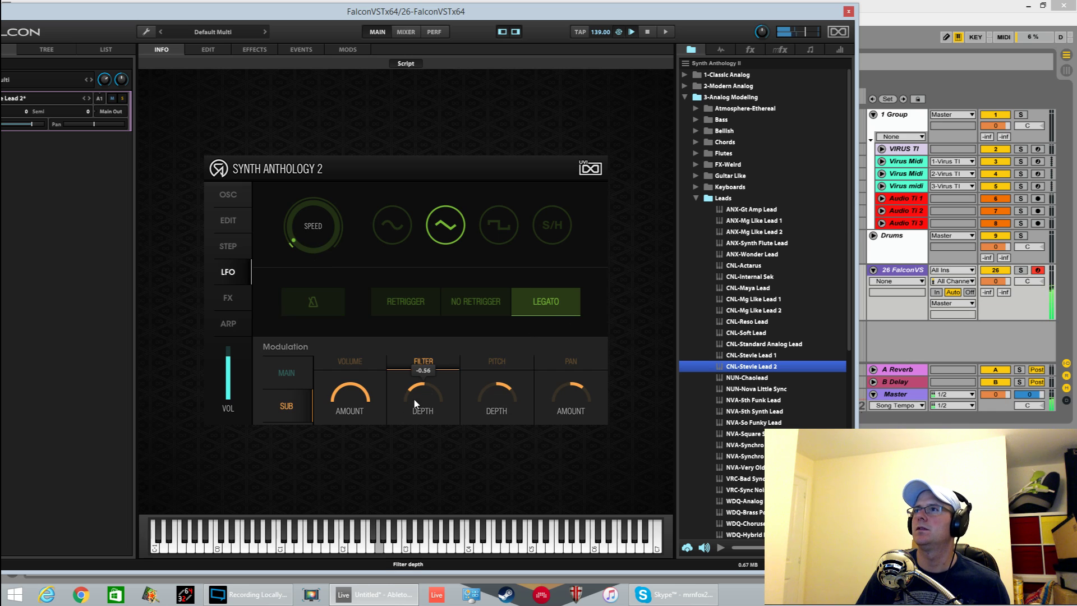
- Reduce the LFO's filter modulation depth for the Sub to about -0.19
drag(422, 379, 422, 388)
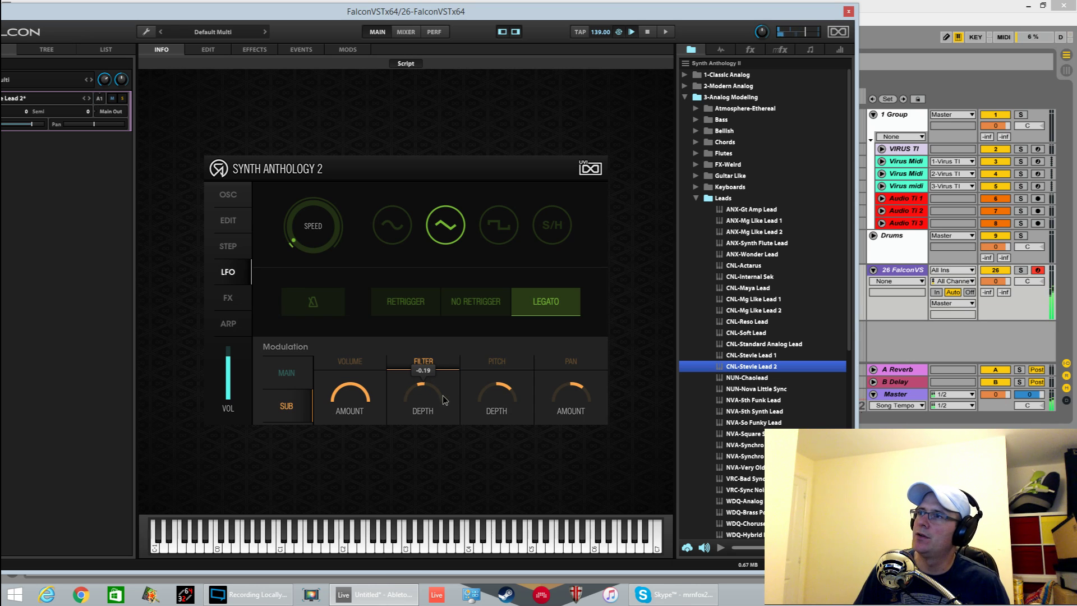
- Re-enable the LFO's tempo sync at a Speed of 1/16 and raise the Sub's filter modulation depth above zero
drag(443, 395, 442, 381)
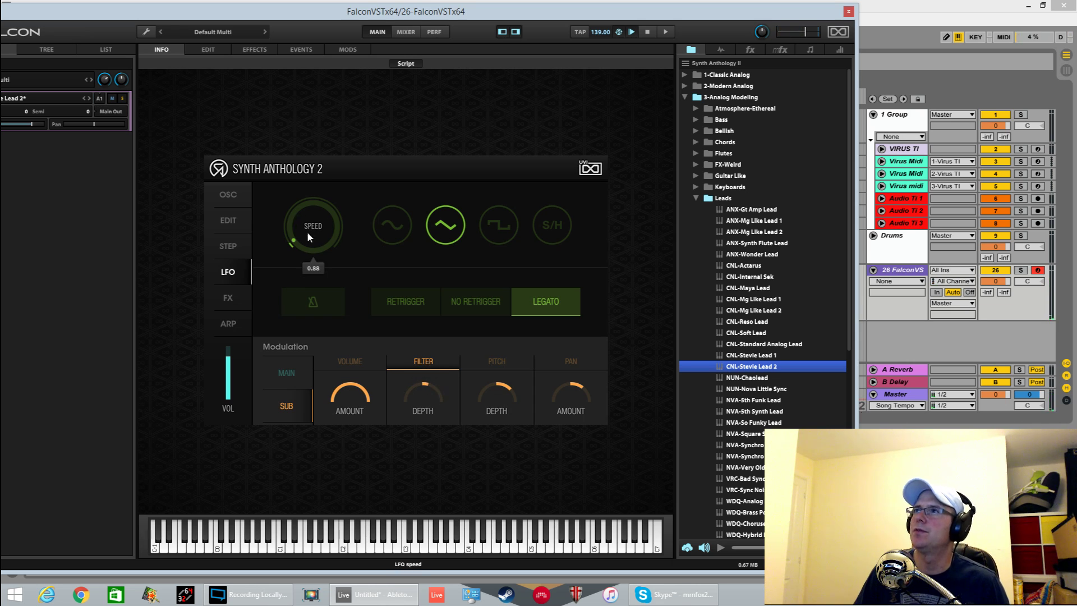
drag(307, 231, 335, 186)
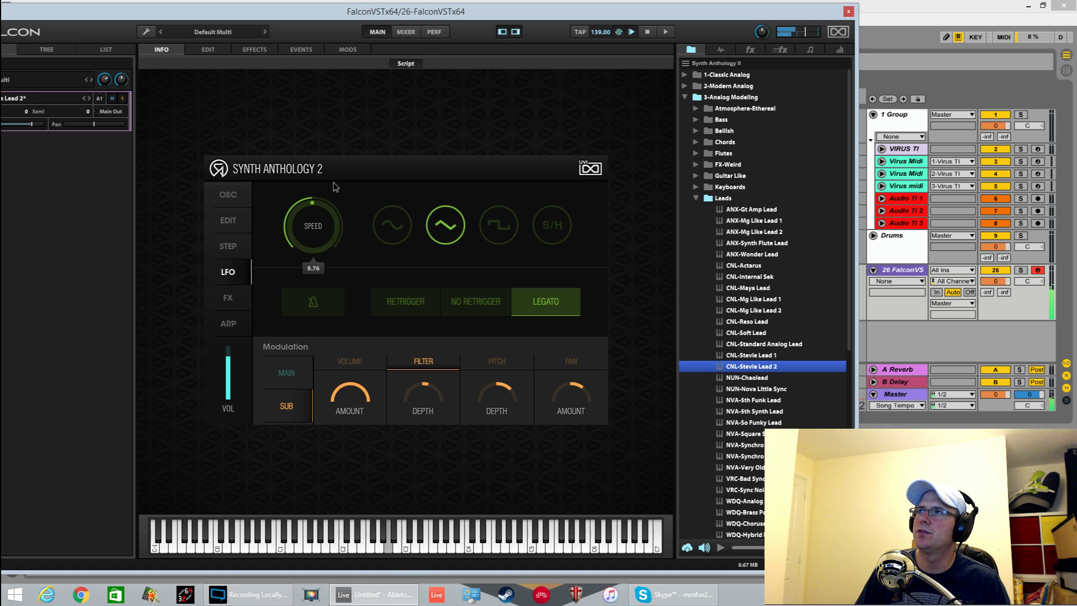
click(312, 302)
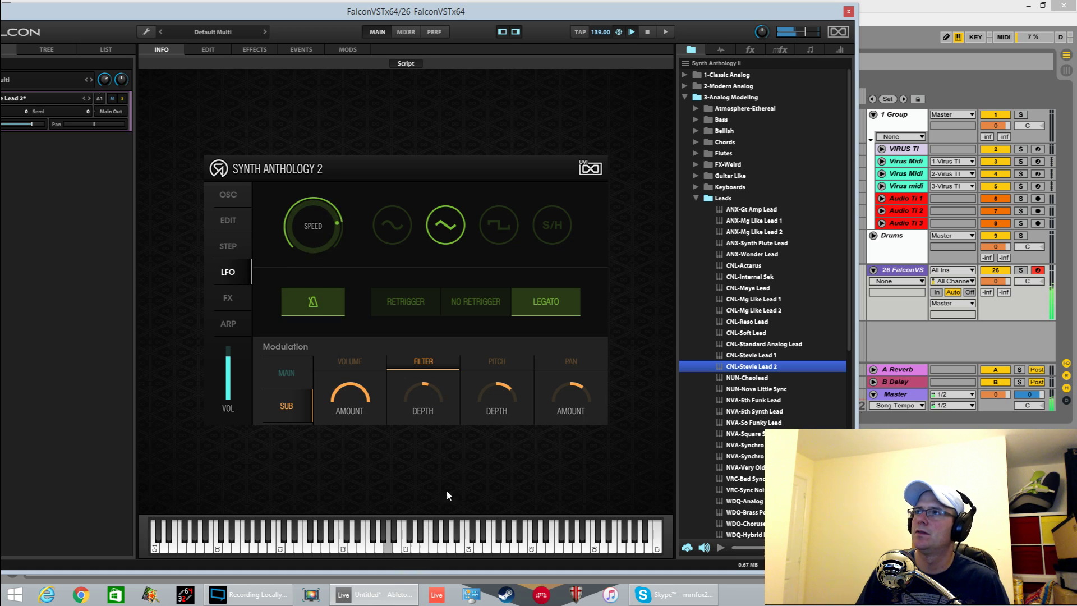
drag(431, 404, 436, 385)
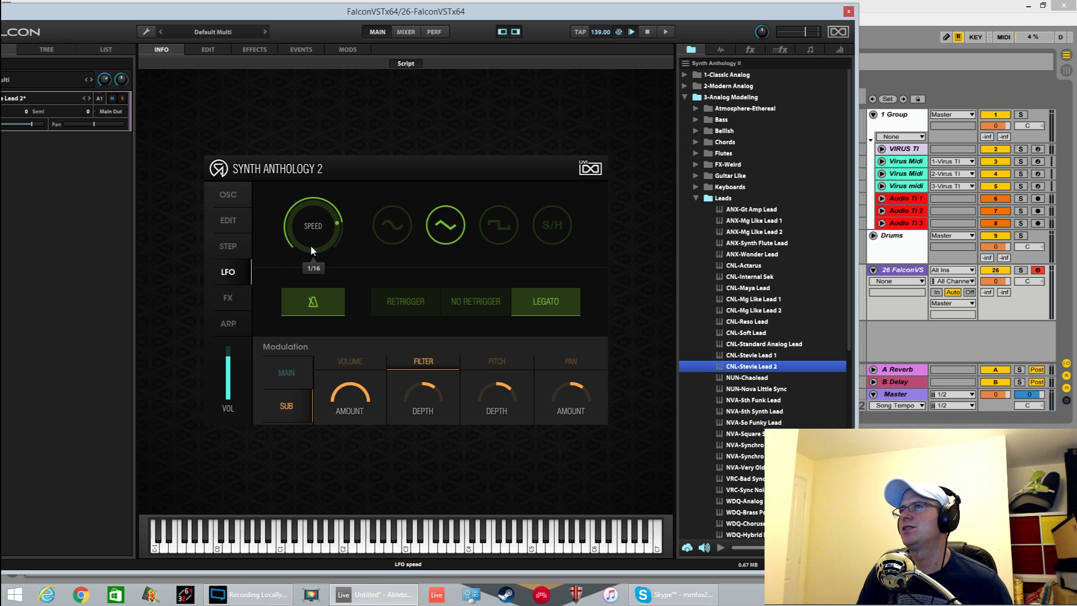
- Set the LFO's trigger mode to Retrigger after trying No Retrigger
click(243, 253)
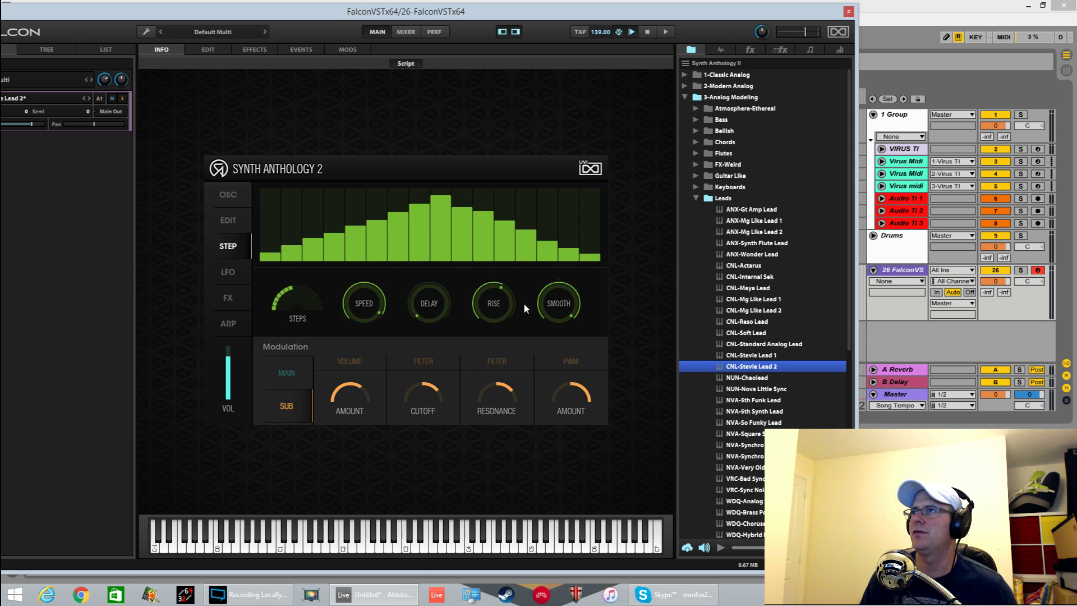
mouse_move(374, 312)
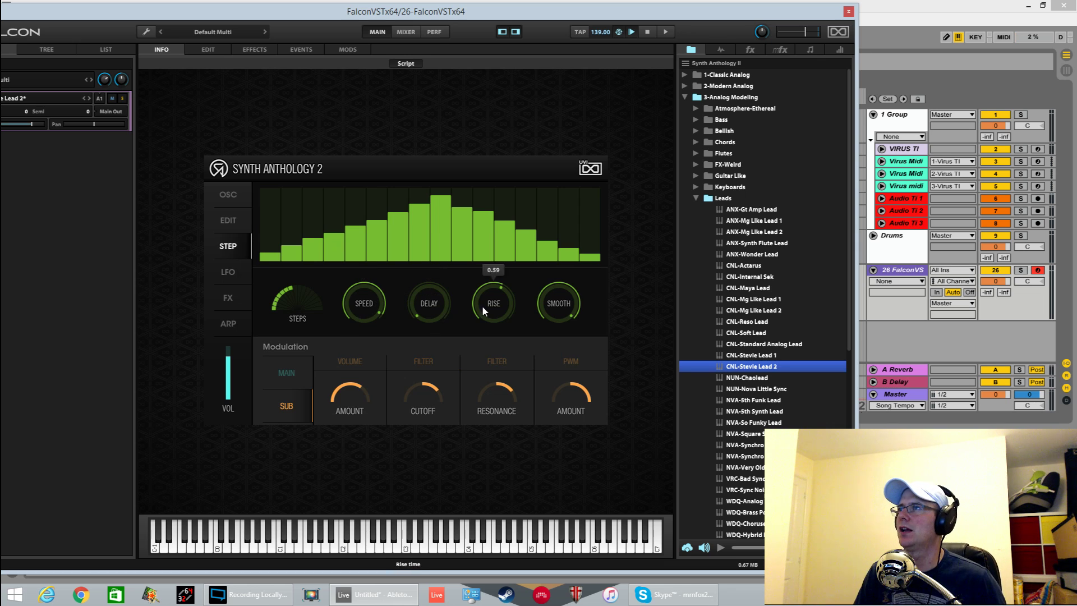
click(228, 271)
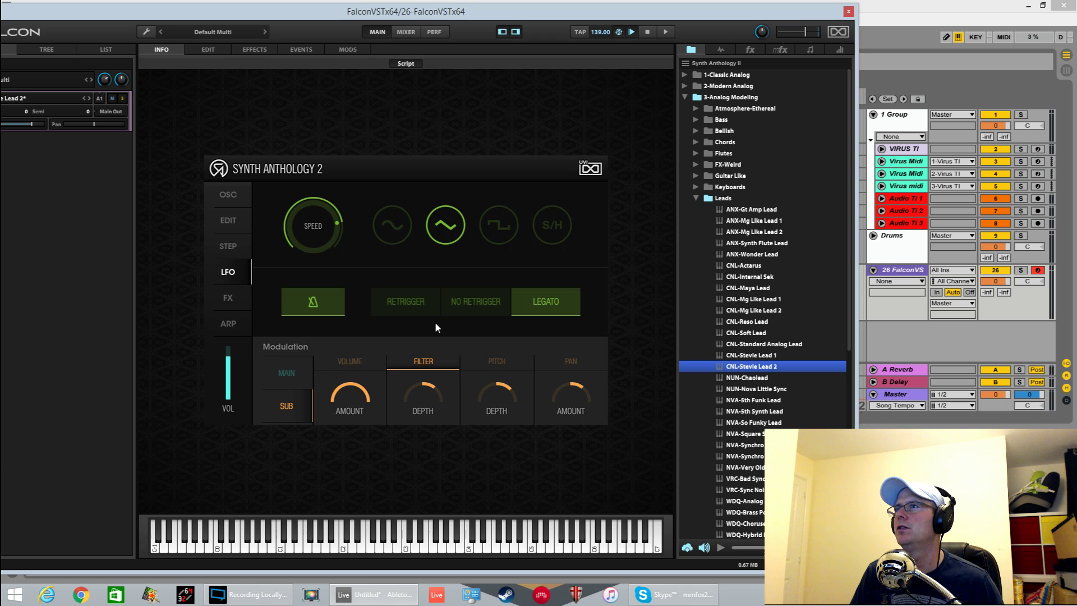
click(502, 303)
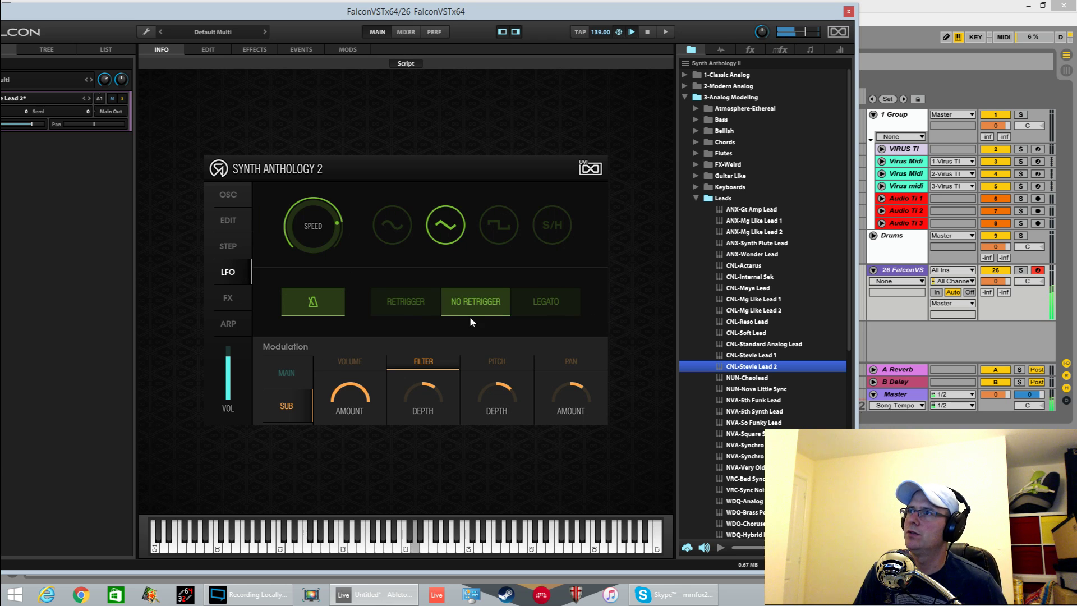
click(405, 301)
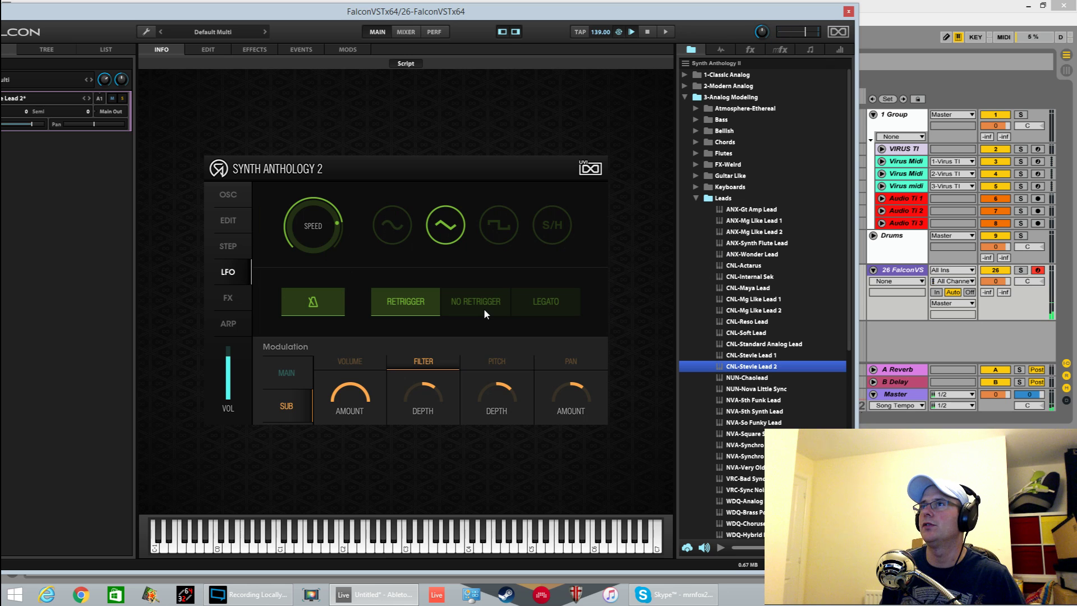
- Switch the LFO to the S/H waveform with Speed near its maximum, and compare the Main and Sub modulation settings
click(550, 235)
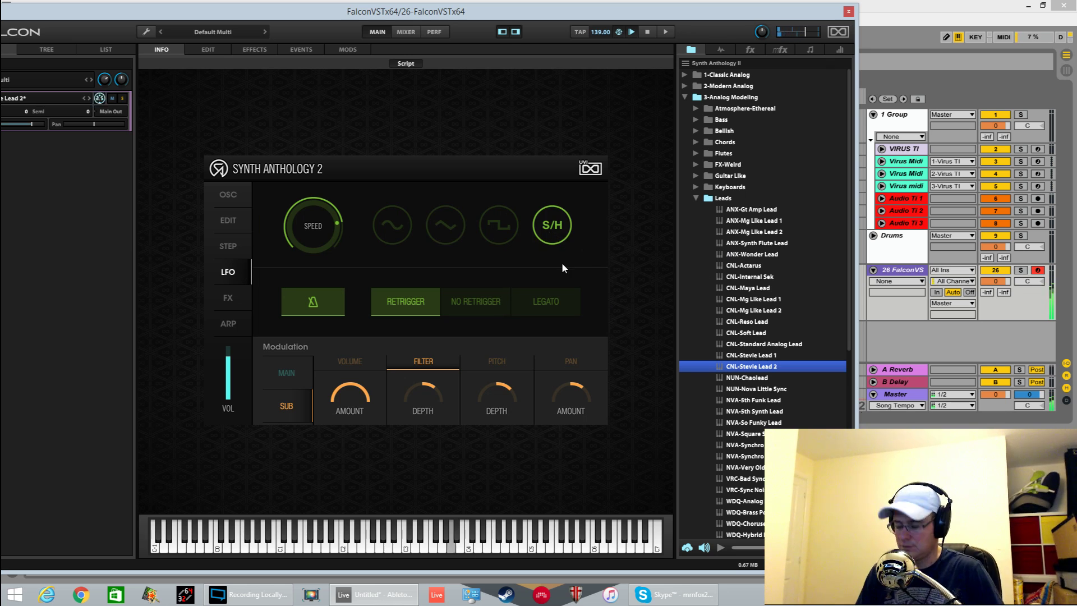
drag(318, 228, 347, 237)
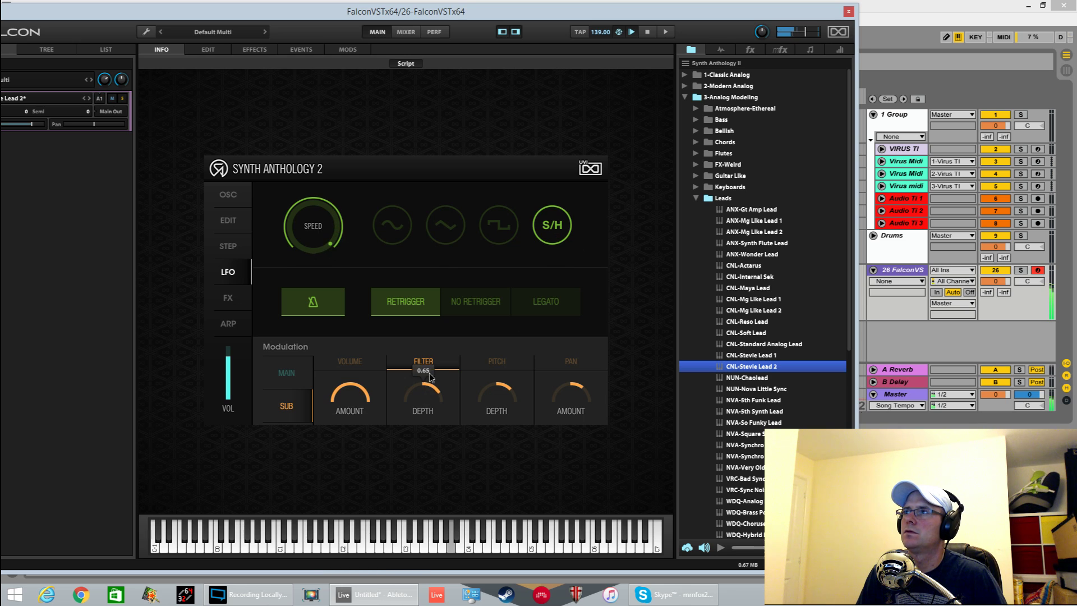
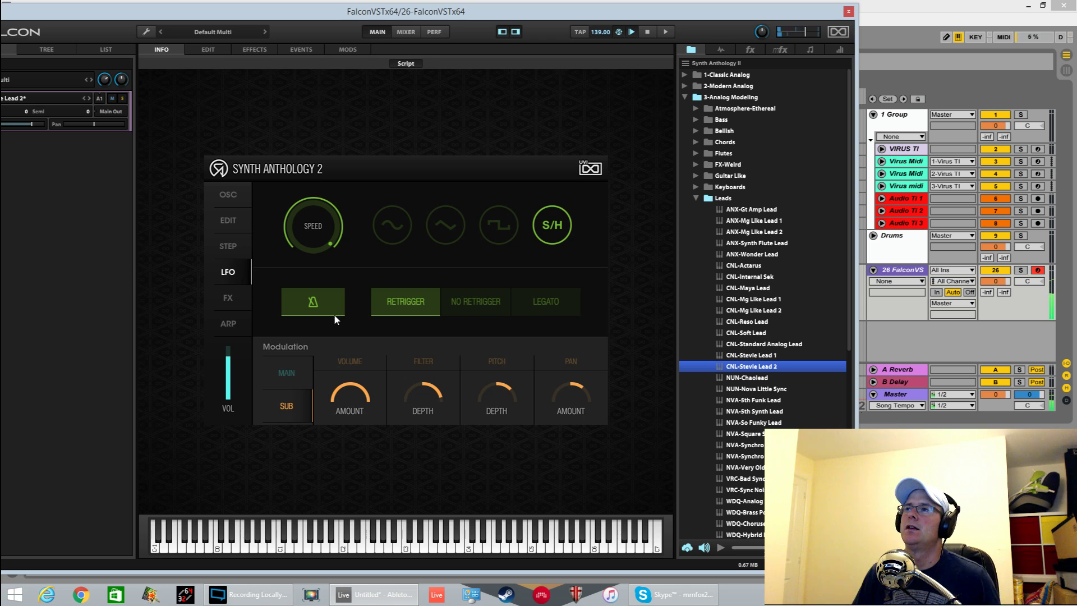
click(290, 373)
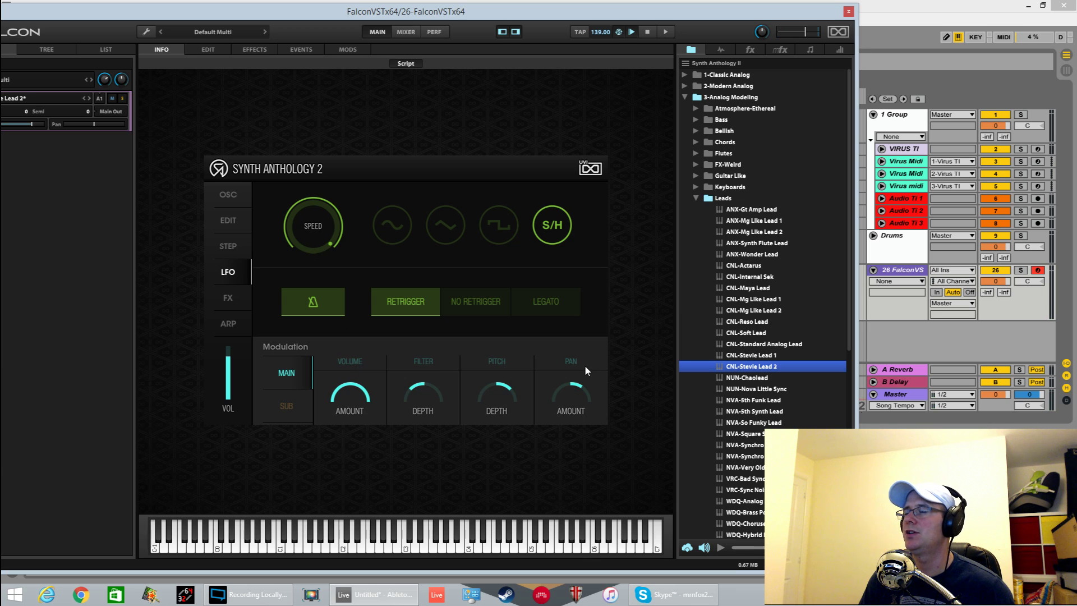
click(275, 406)
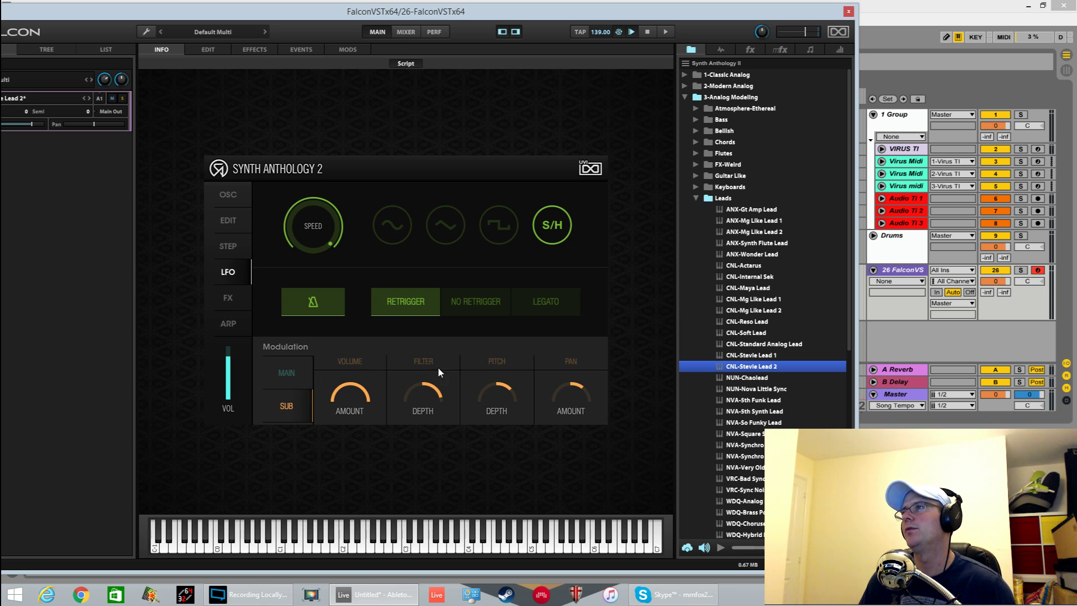
- Turn off the Delay and Drive effects so that SparkVerb is the only active effect
click(228, 297)
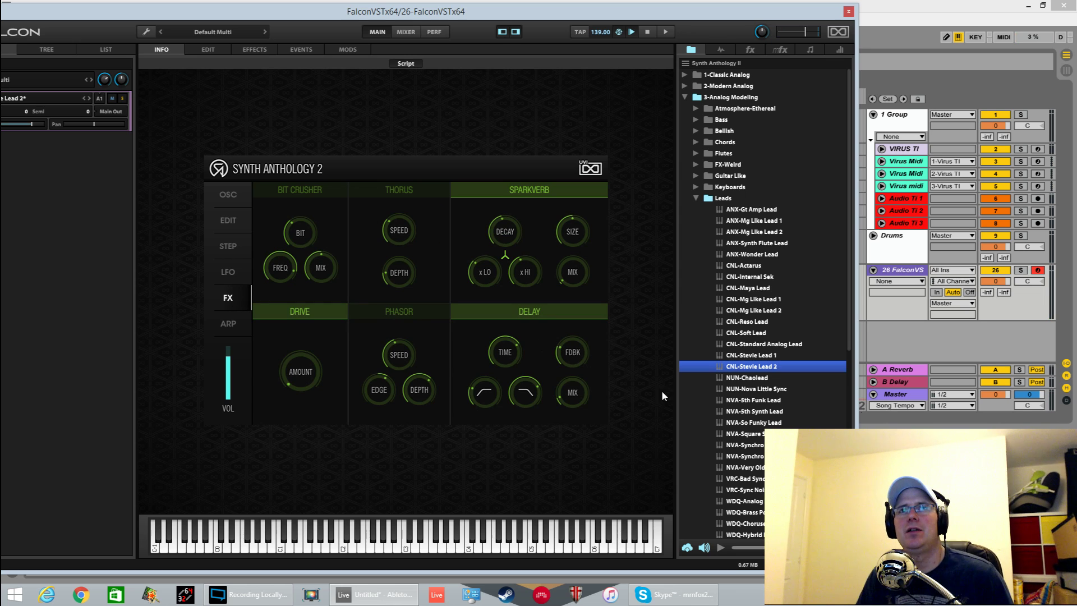
mouse_move(290, 231)
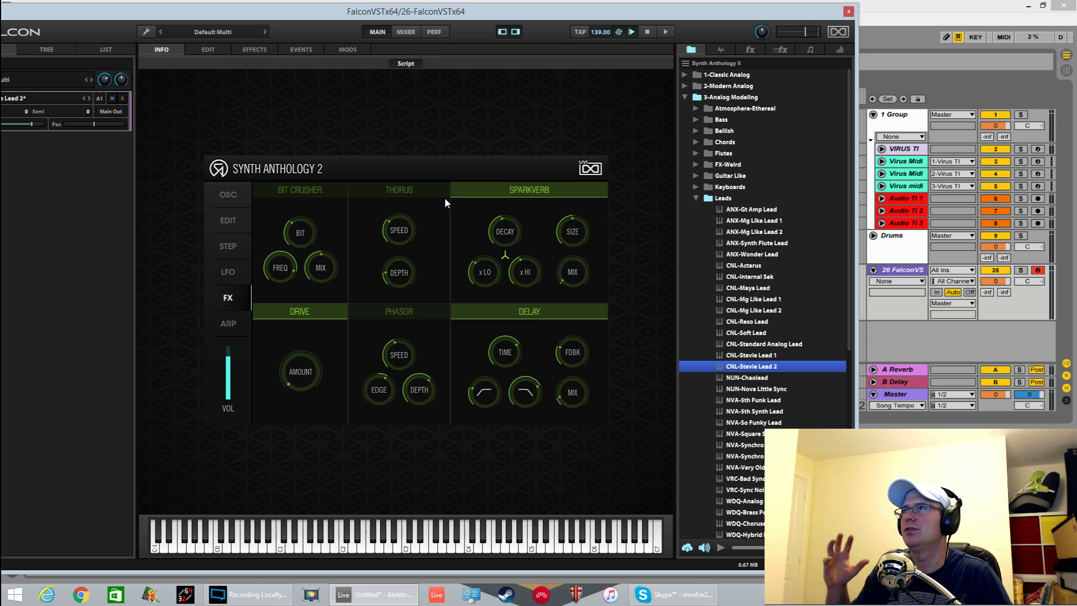
click(533, 314)
click(316, 313)
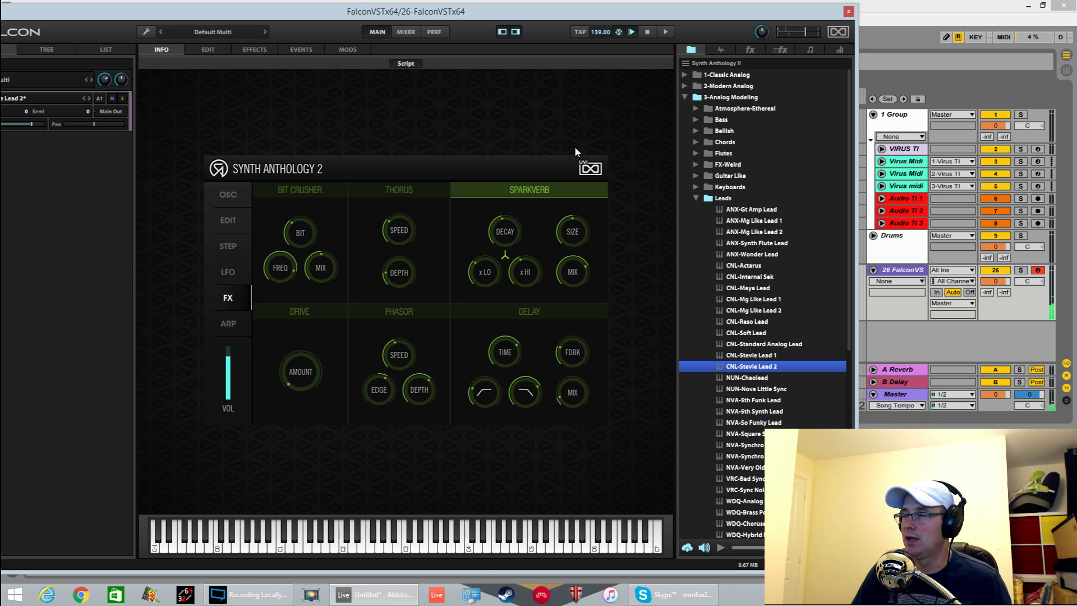
- Lower the SparkVerb's low decay and increase its size, and switch the reverb off after listening
mouse_move(493, 272)
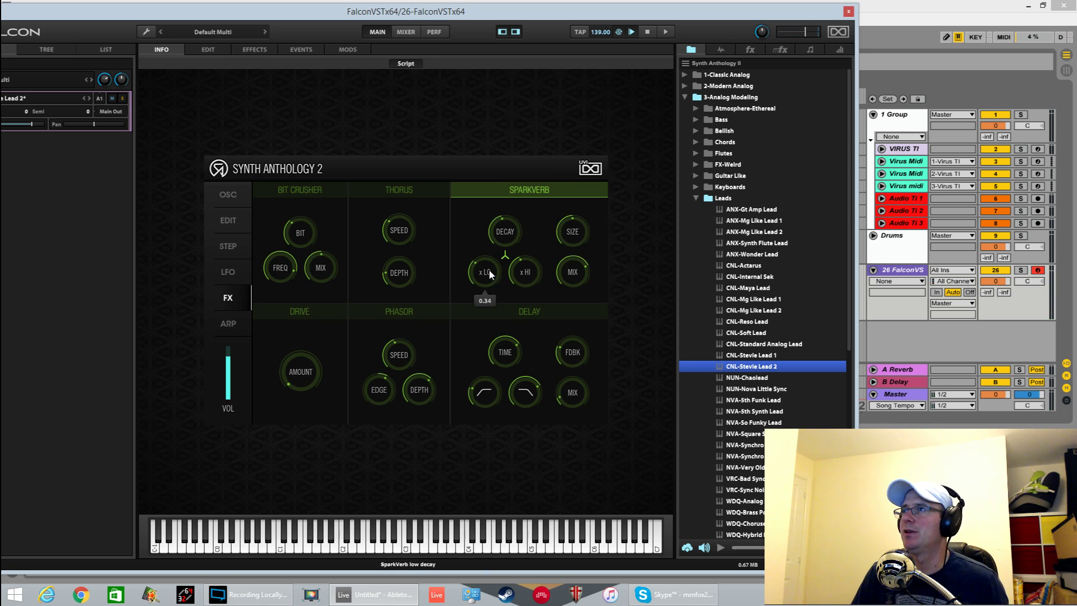
mouse_move(527, 268)
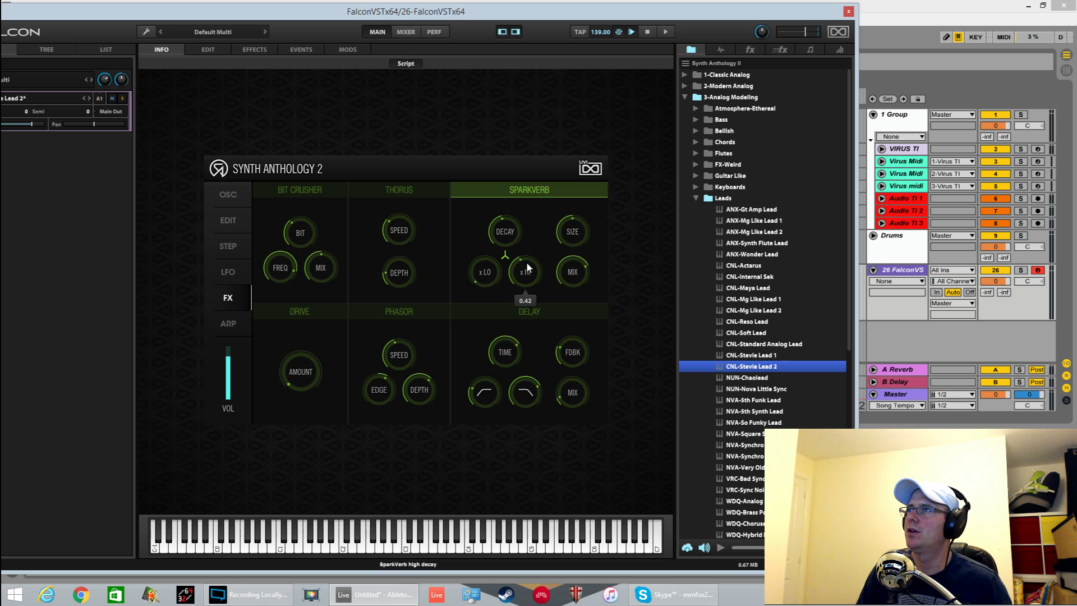
mouse_move(512, 239)
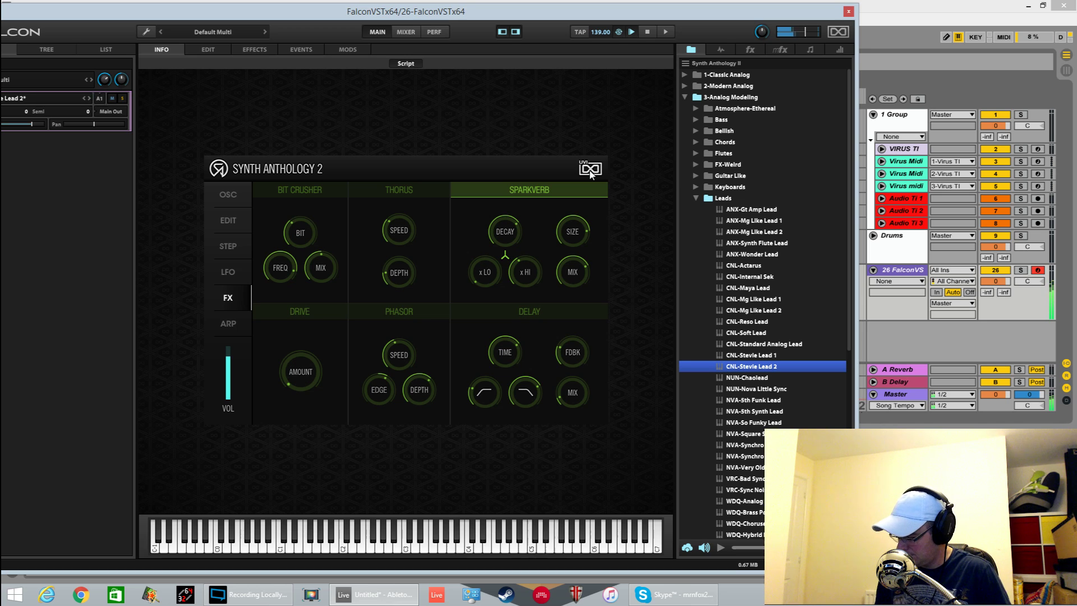
click(534, 194)
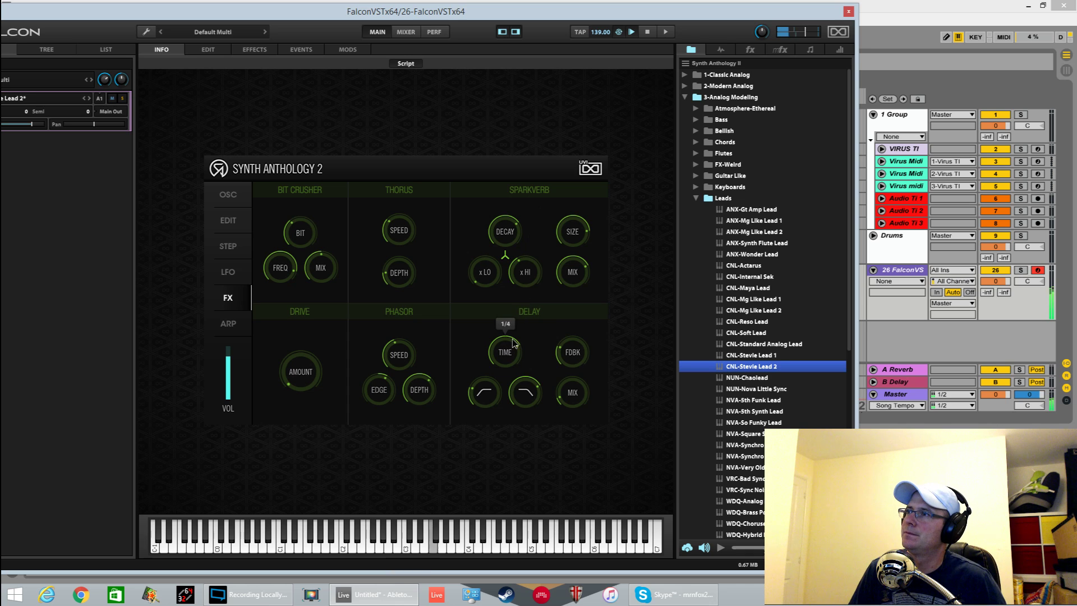
- Turn on the Delay effect, try different Time settings and raise its Mix
click(540, 313)
drag(512, 345, 513, 331)
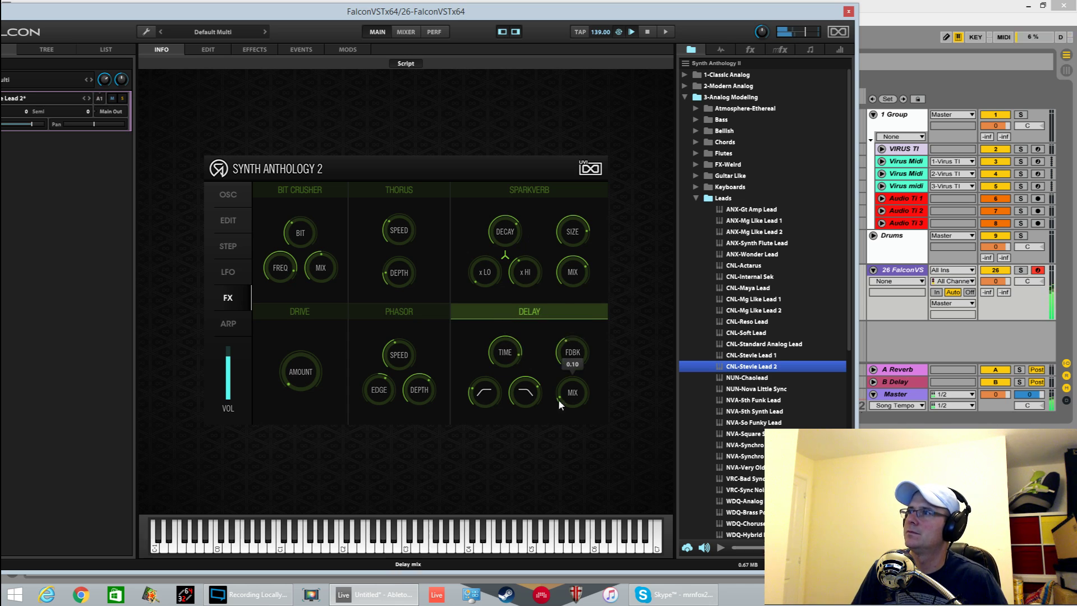
mouse_move(572, 365)
mouse_move(524, 396)
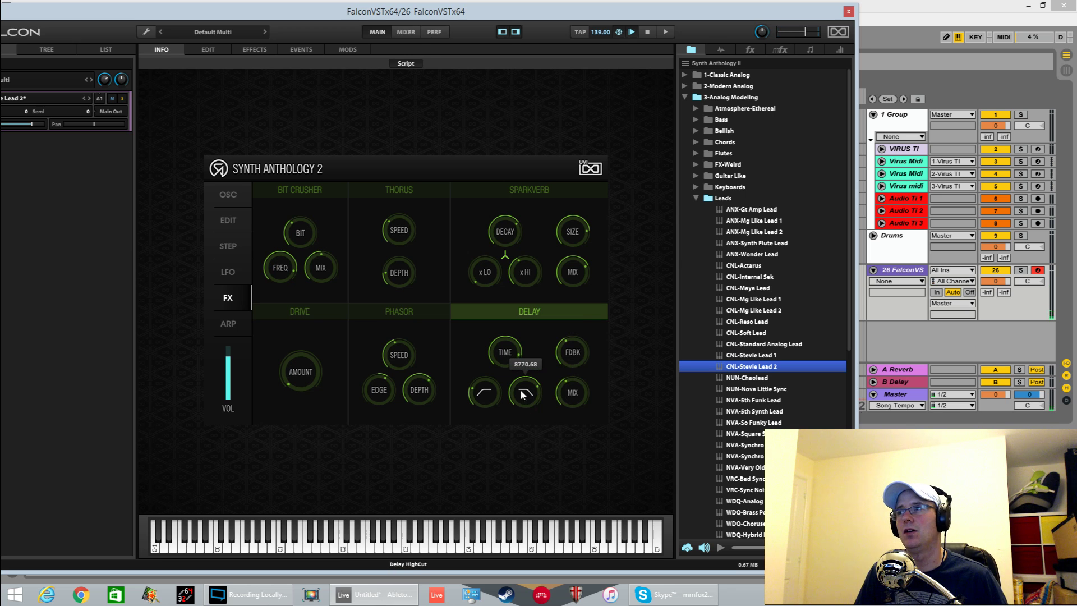
mouse_move(486, 391)
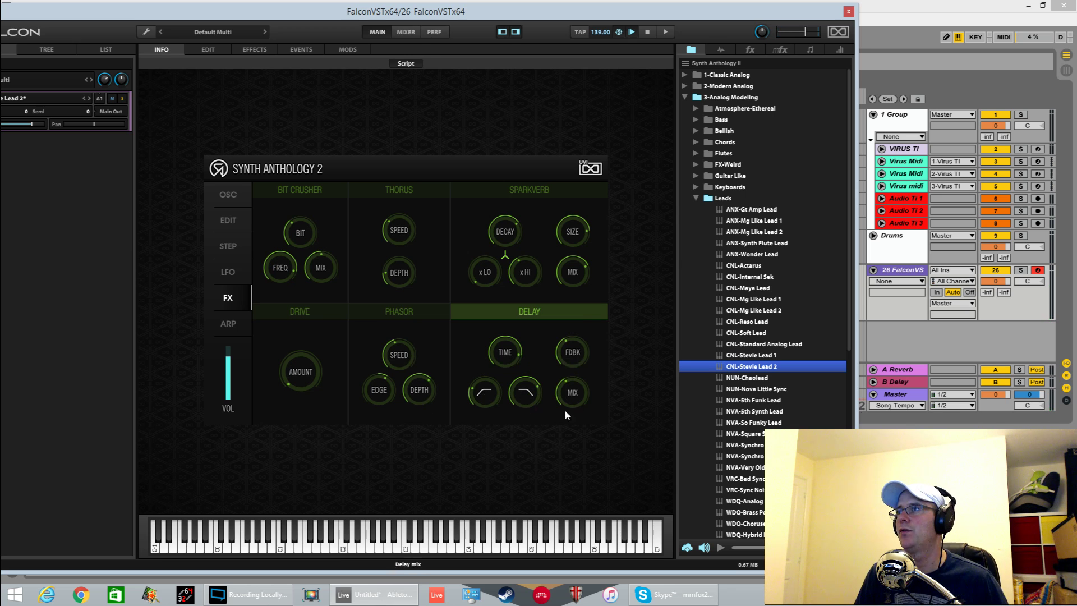
mouse_move(578, 395)
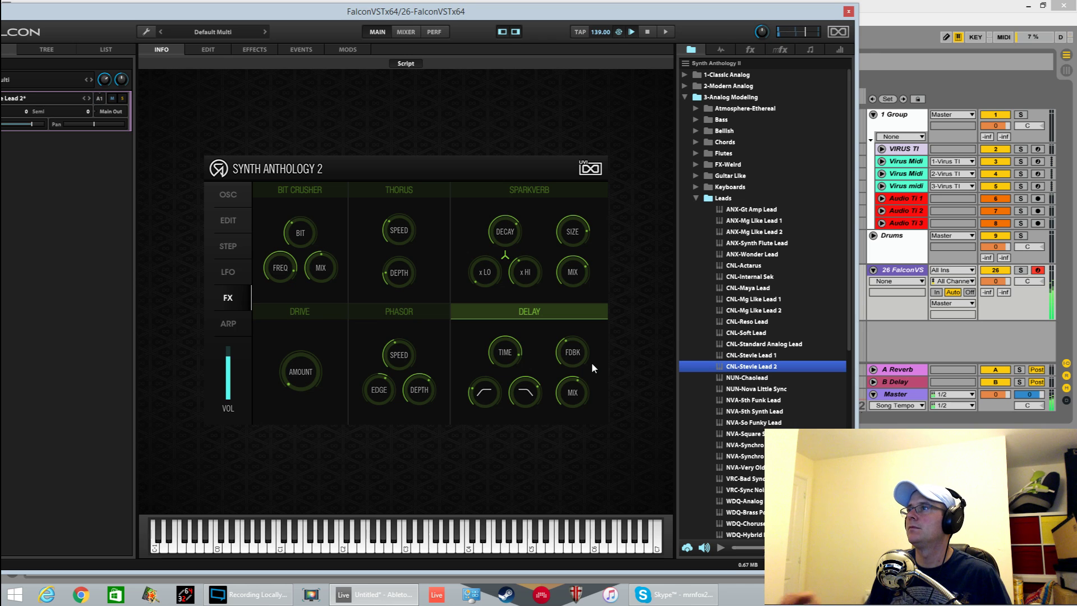
mouse_move(514, 351)
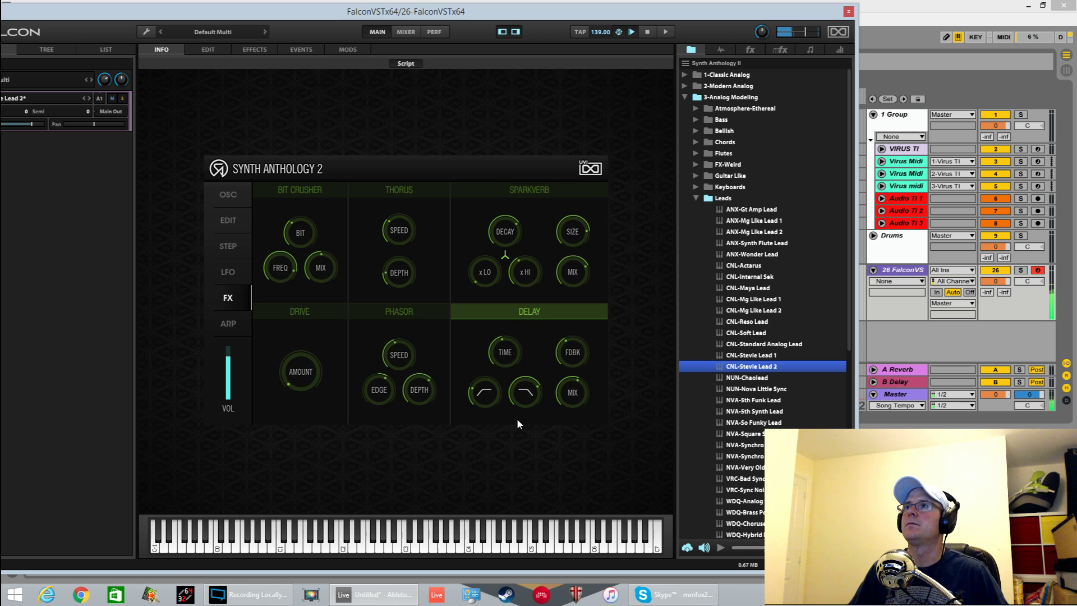
- Choose the sawtooth waveform for the Sub oscillator, and lower its filter cutoff with the filter envelope depth at about 0.82
click(233, 191)
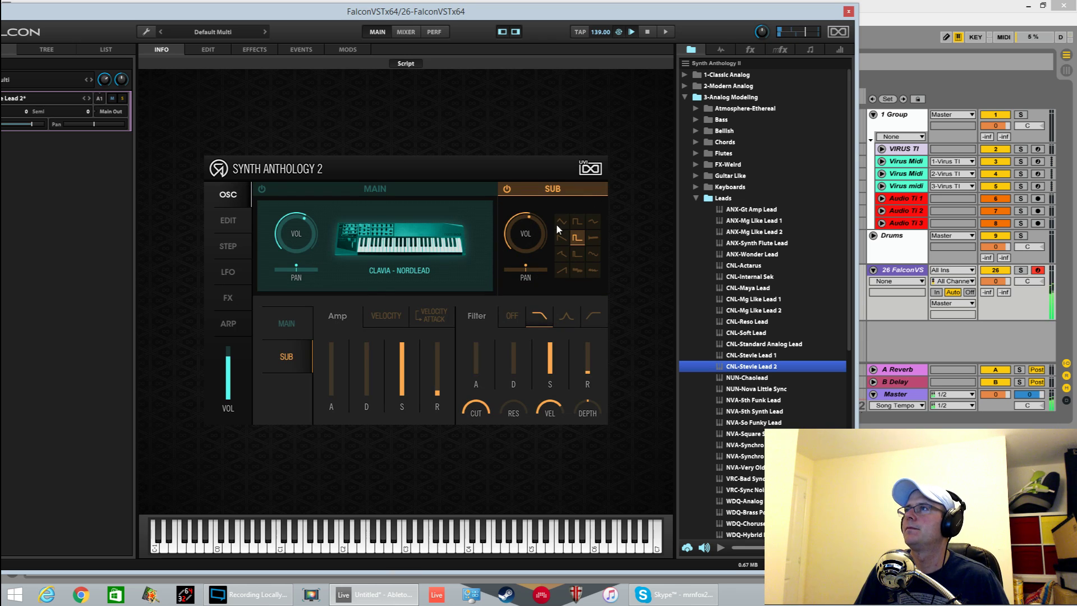
click(562, 239)
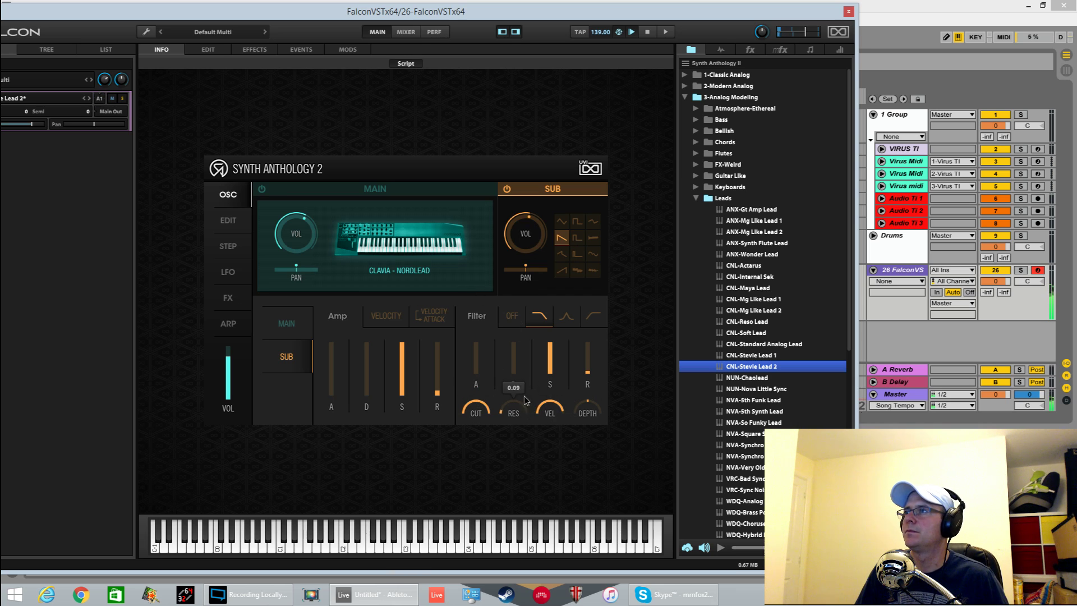
drag(513, 408, 485, 520)
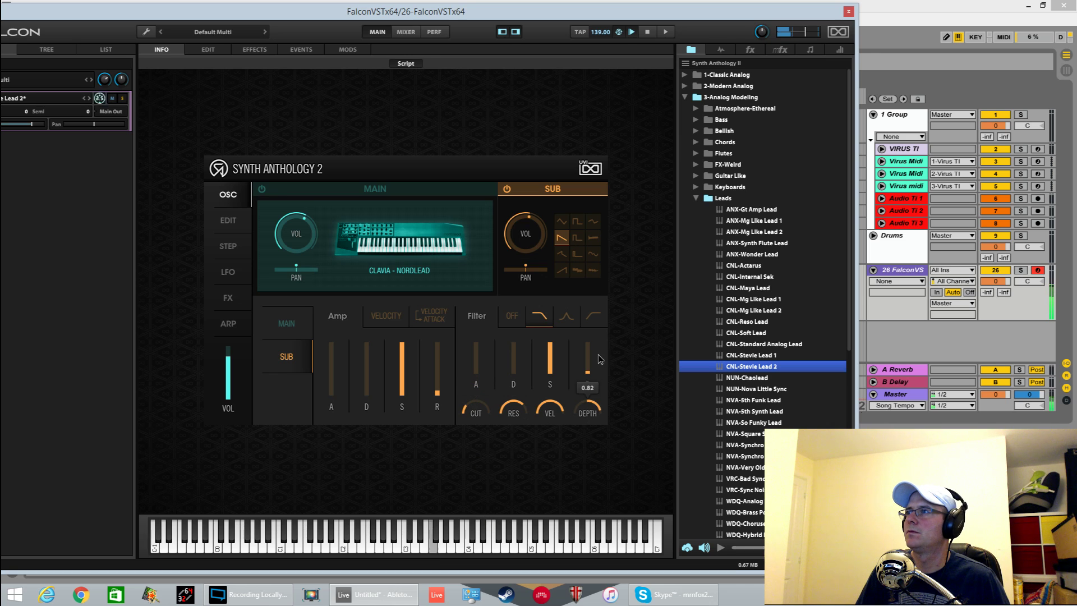
- Give the Sub's filter envelope zero sustain and a short decay, and bring the filter's resonance and velocity amounts down to minimum
drag(549, 353, 517, 364)
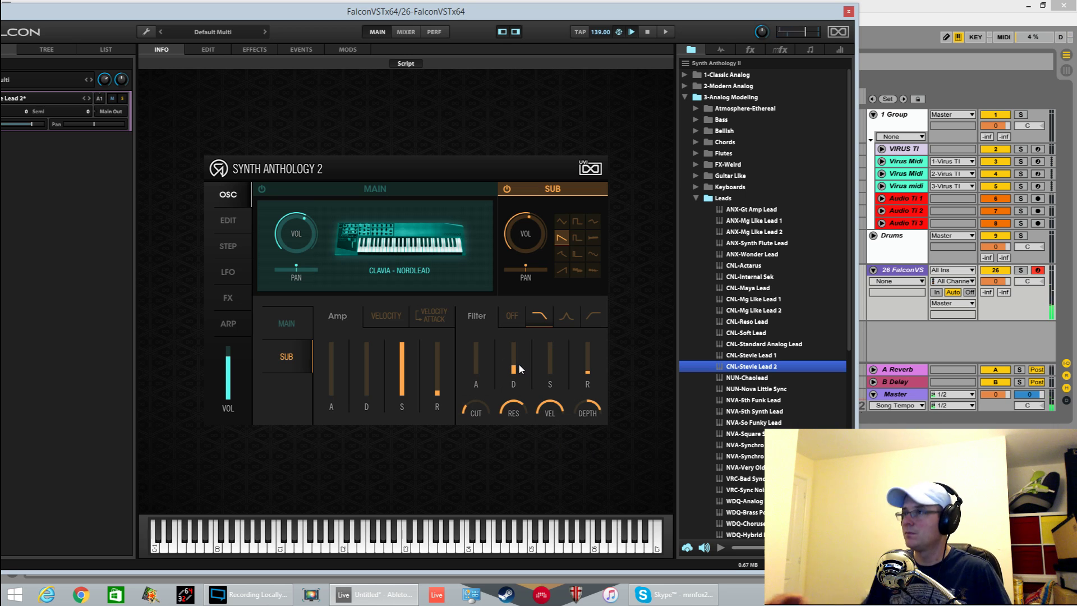
drag(520, 413, 532, 445)
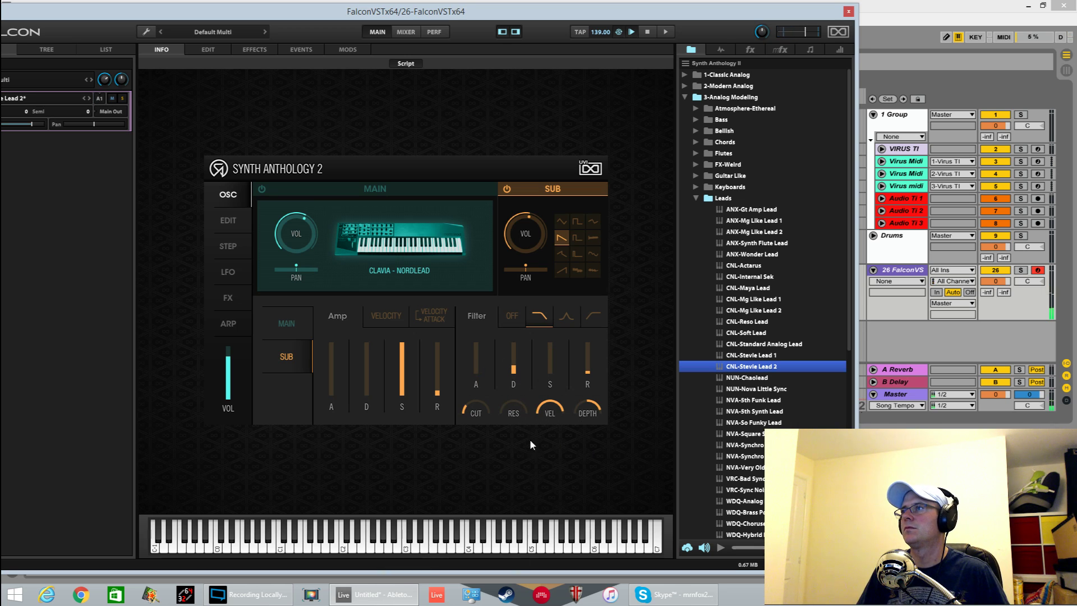
click(558, 552)
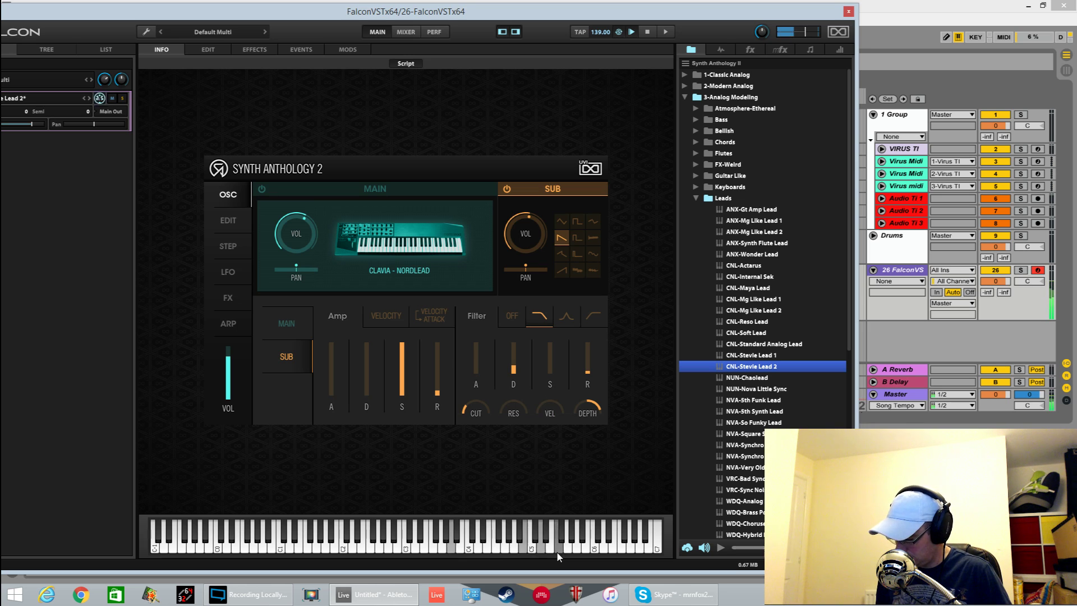
- Lower the SparkVerb's Mix and replace SparkVerb and Delay with the Phasor as the only active effect
click(228, 298)
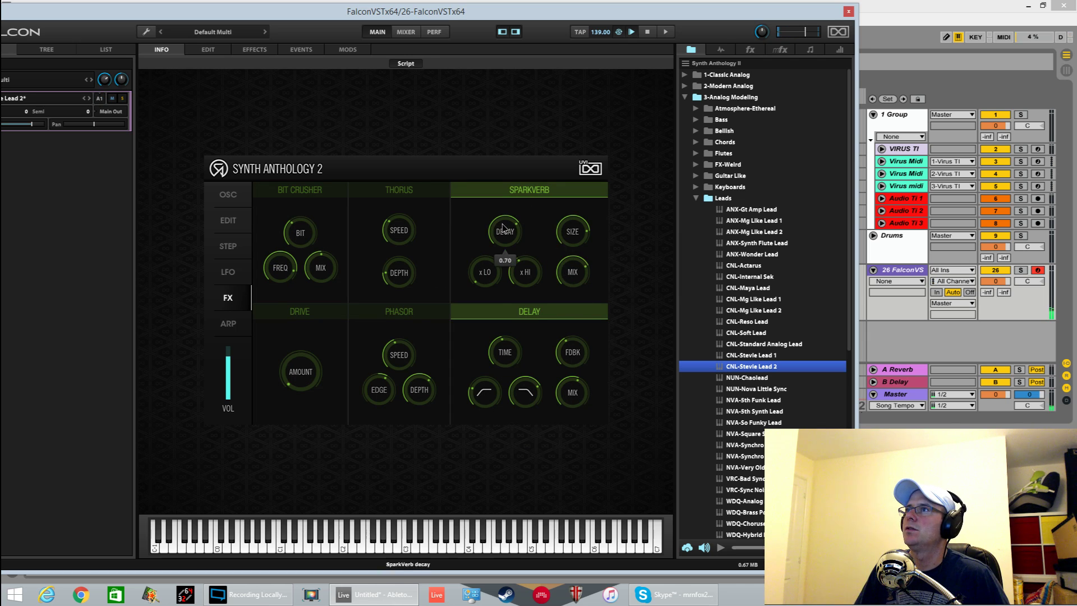
drag(594, 273, 580, 318)
mouse_move(574, 343)
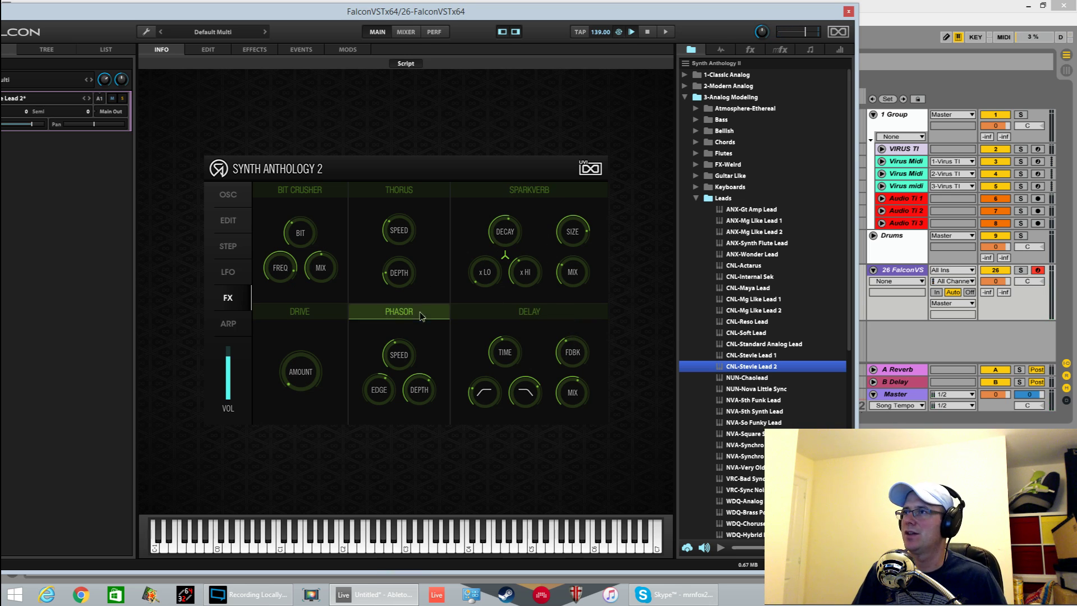
- Raise the cutoff of the Sub oscillator's low-pass filter
click(241, 194)
drag(478, 414, 530, 333)
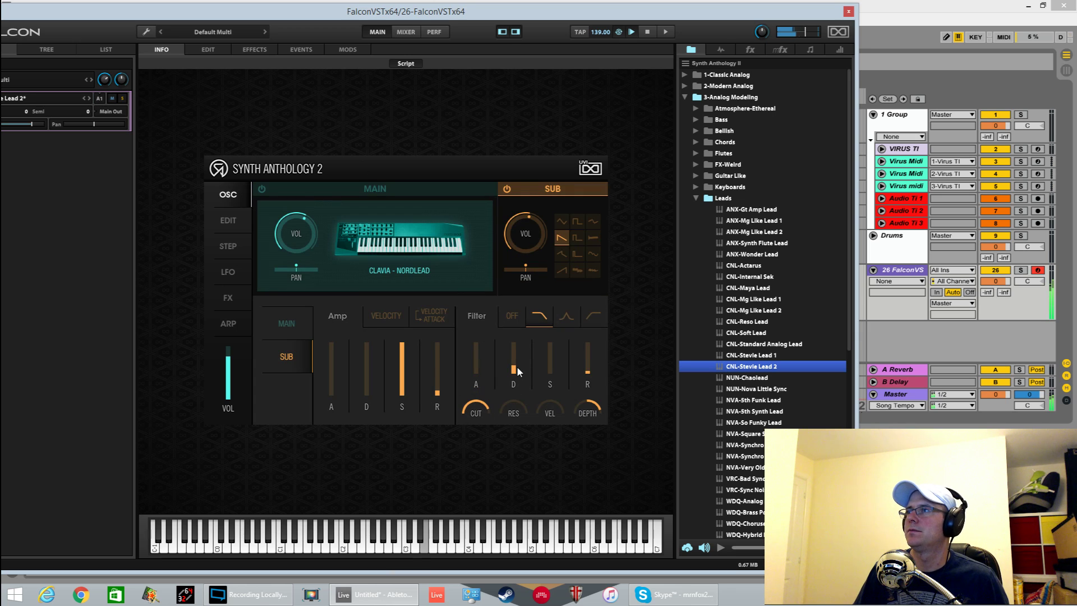
- Adjust the Phasor's speed and edge, and set its depth to about 0.25
click(235, 301)
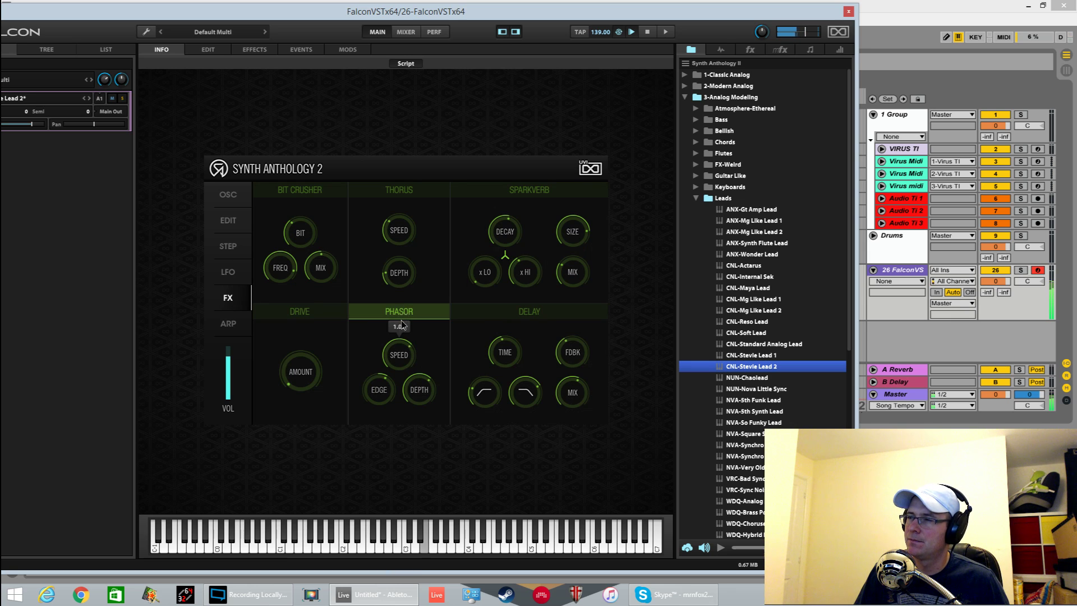
drag(387, 457, 396, 305)
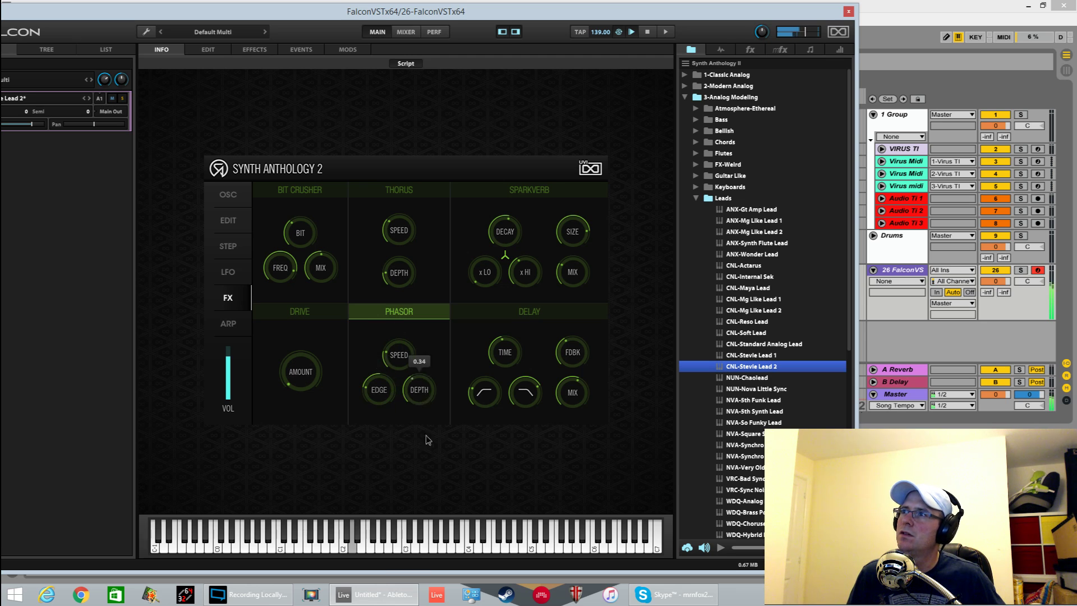
drag(385, 392, 425, 256)
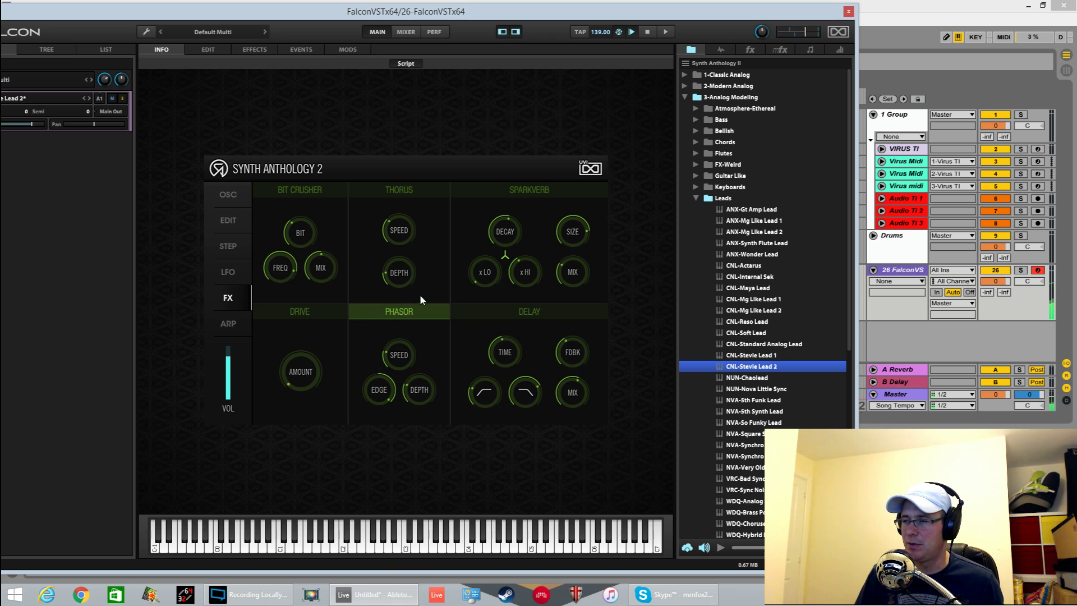
mouse_move(417, 387)
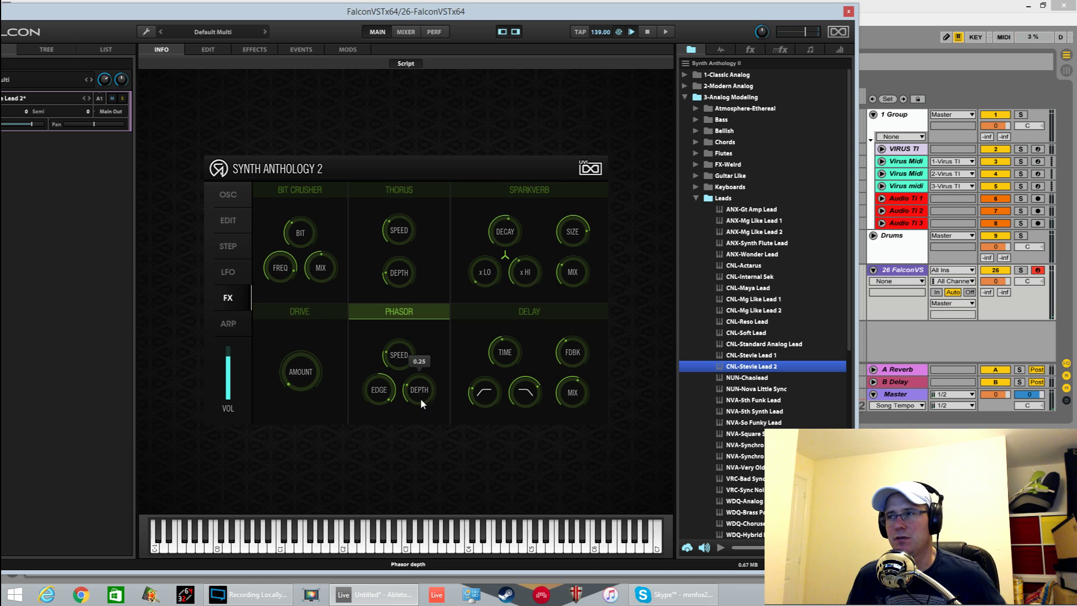
mouse_move(408, 351)
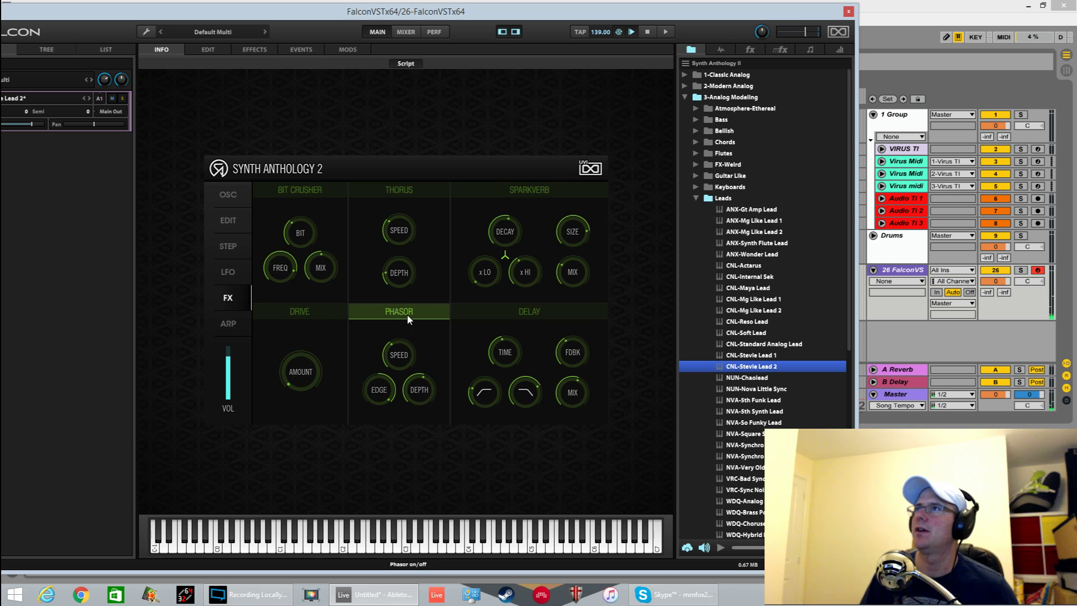
- Switch off the Phasor and audition the Thorus effect
mouse_move(408, 271)
click(414, 195)
mouse_move(407, 218)
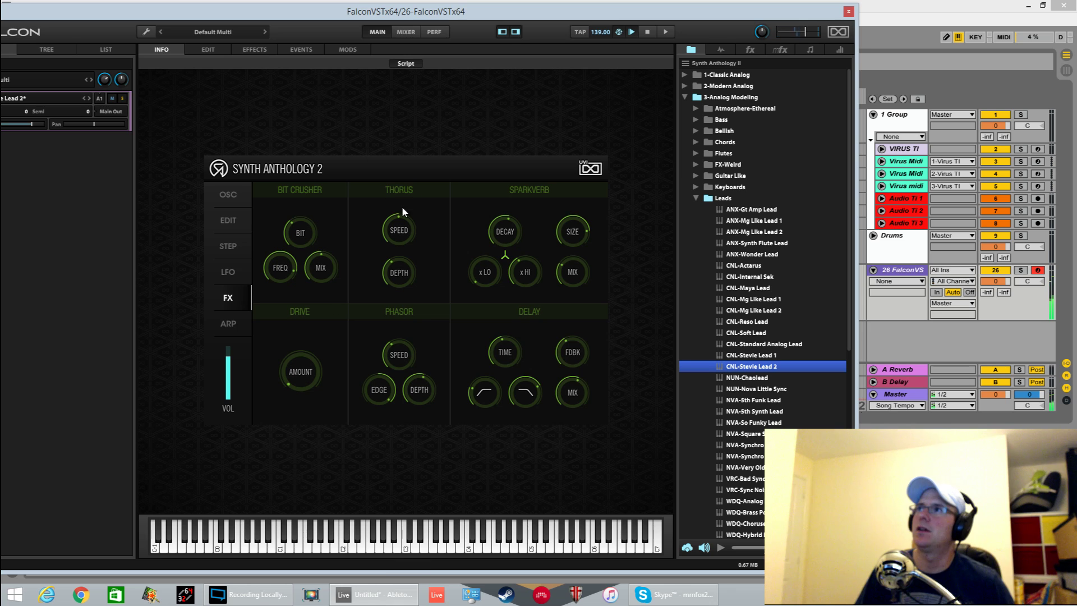
- Audition the Bit Crusher while adjusting its bits, frequency and mix, and leave the effect switched off
mouse_move(300, 234)
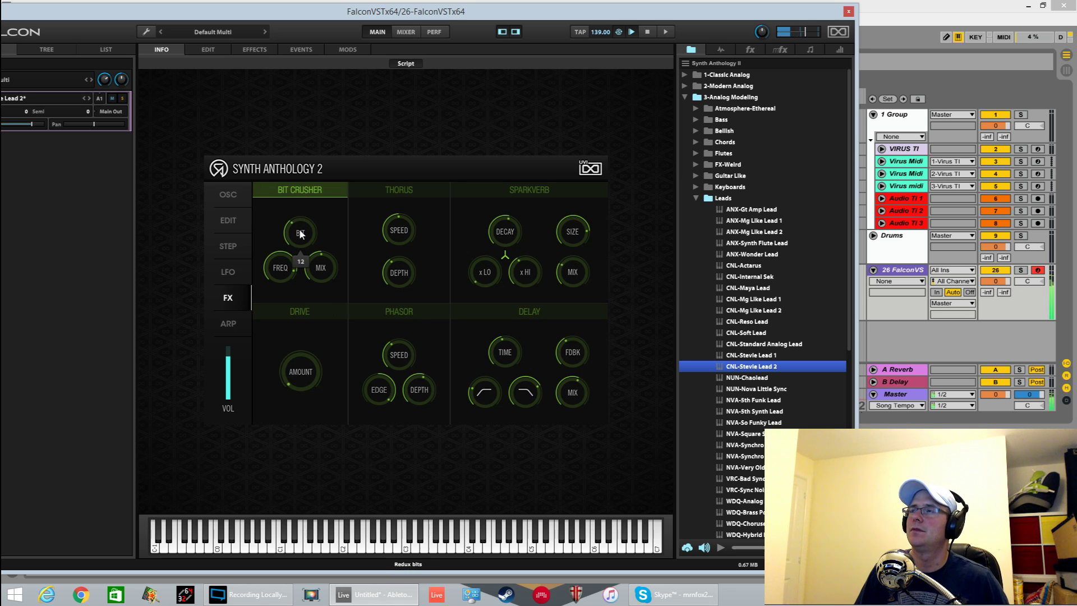
mouse_move(322, 265)
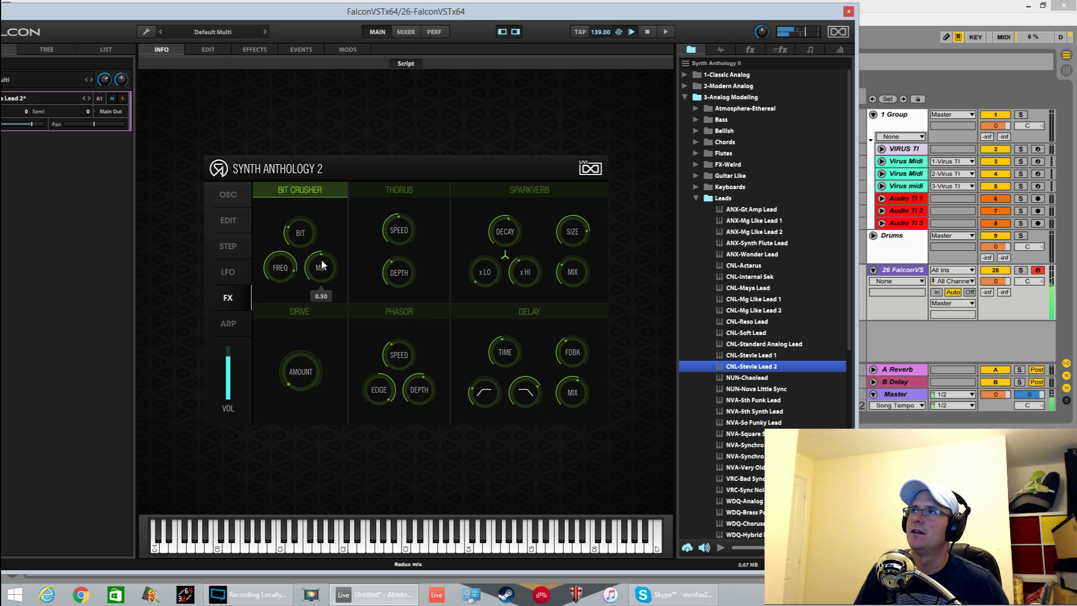
mouse_move(275, 269)
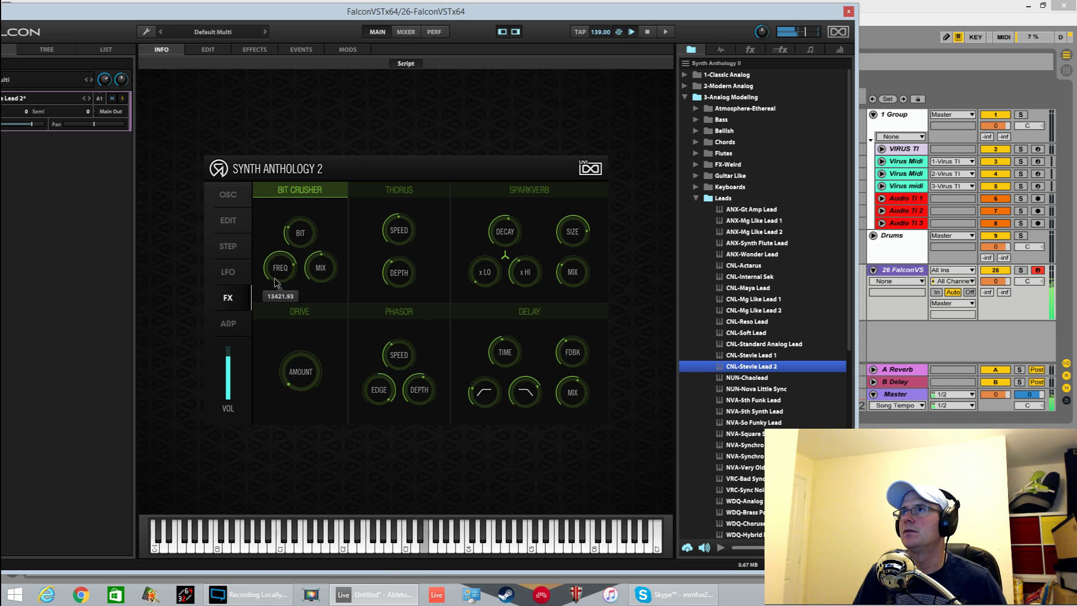
drag(277, 280, 281, 353)
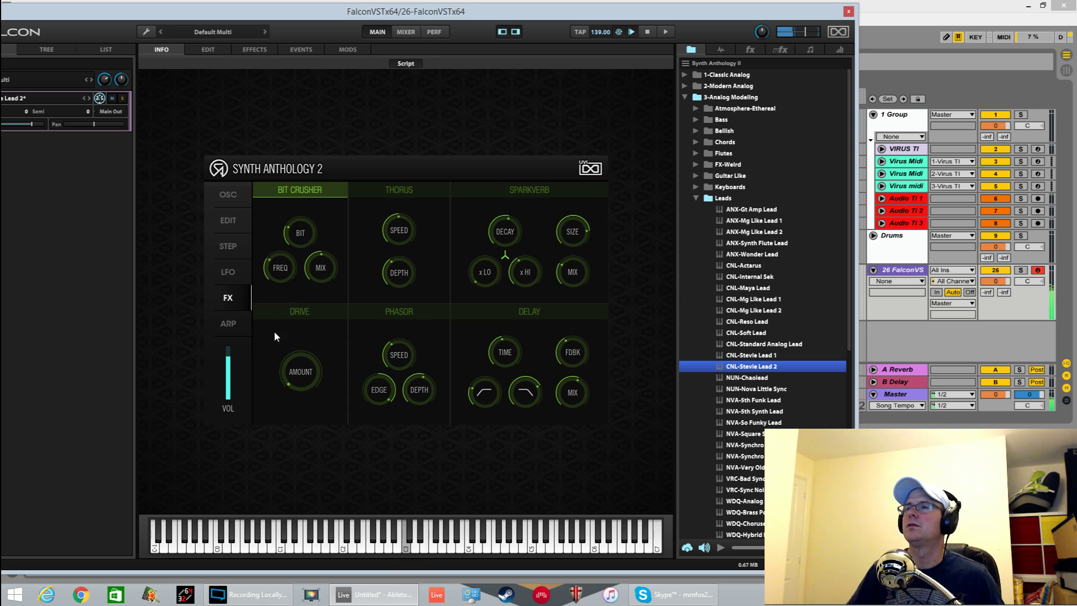
drag(300, 235, 281, 298)
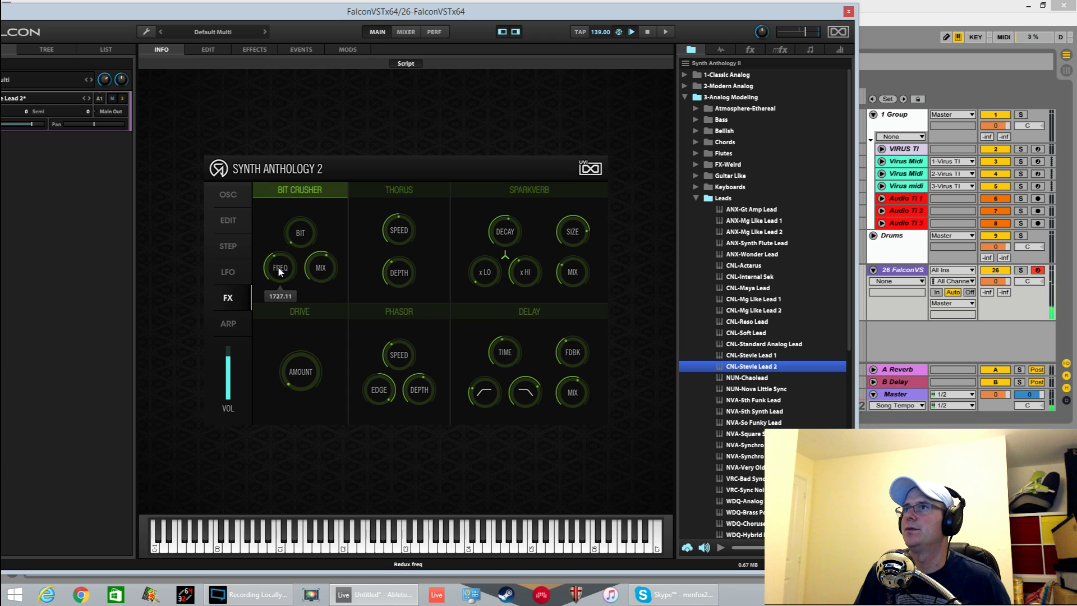
mouse_move(279, 272)
drag(318, 263, 318, 312)
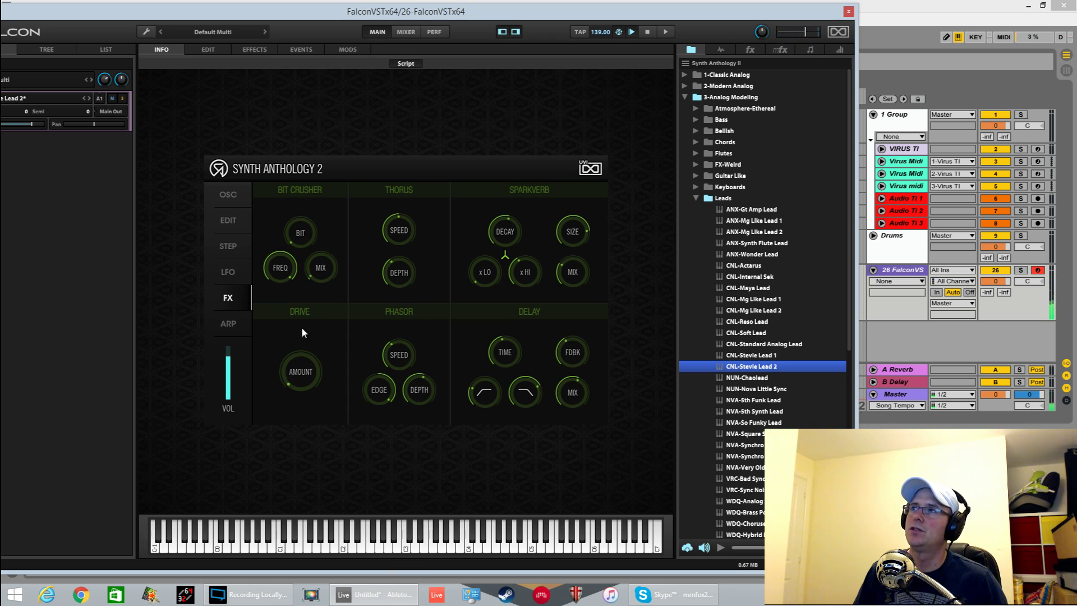
- Raise the Drive amount and switch on the Drive, Thorus and SparkVerb effects together
mouse_move(301, 379)
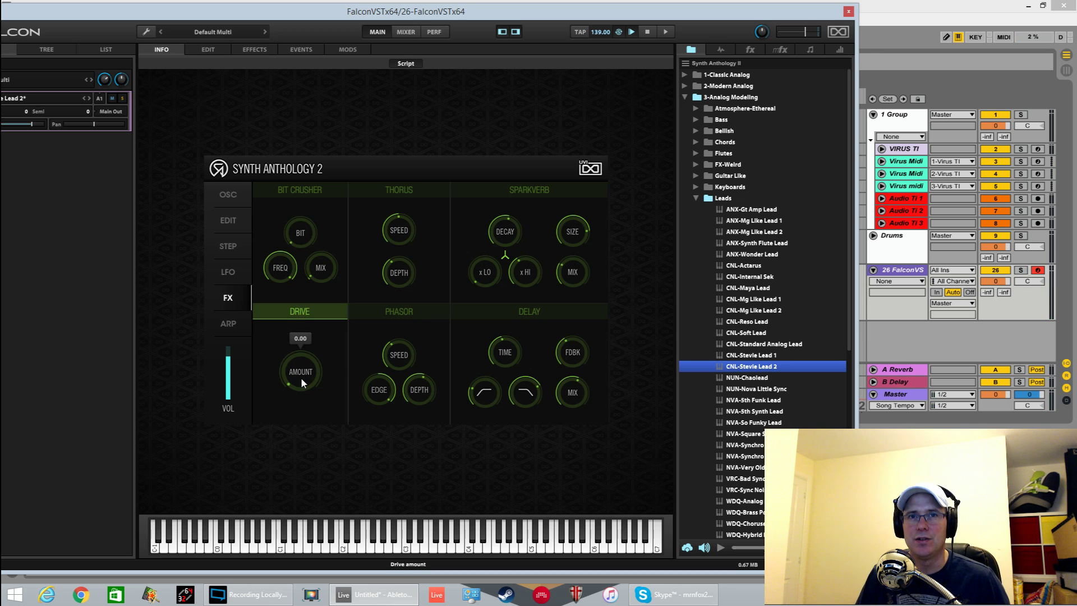
drag(301, 382, 314, 328)
click(433, 230)
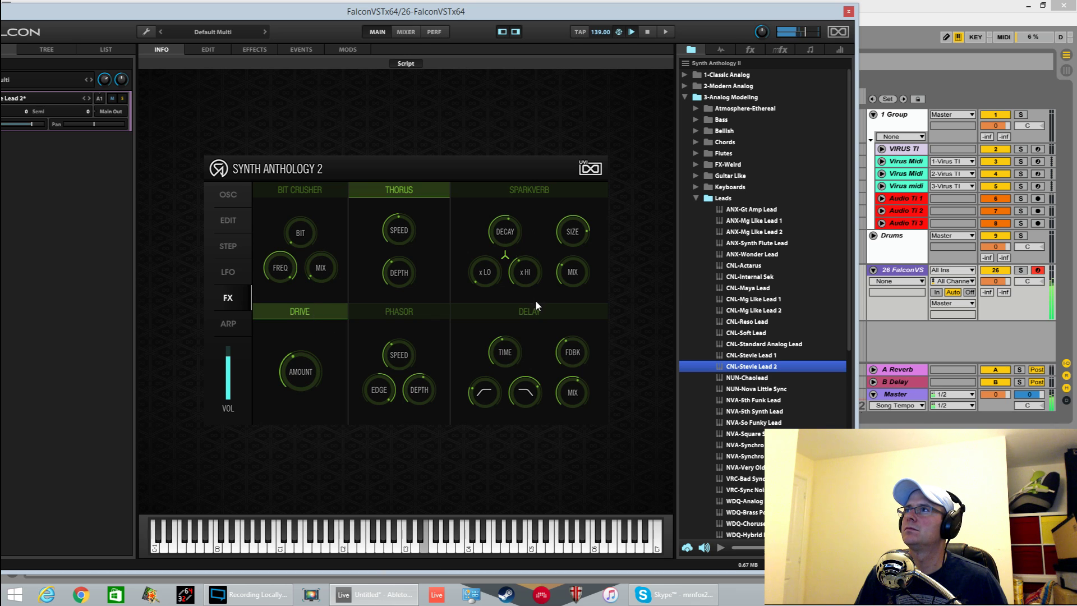
click(544, 191)
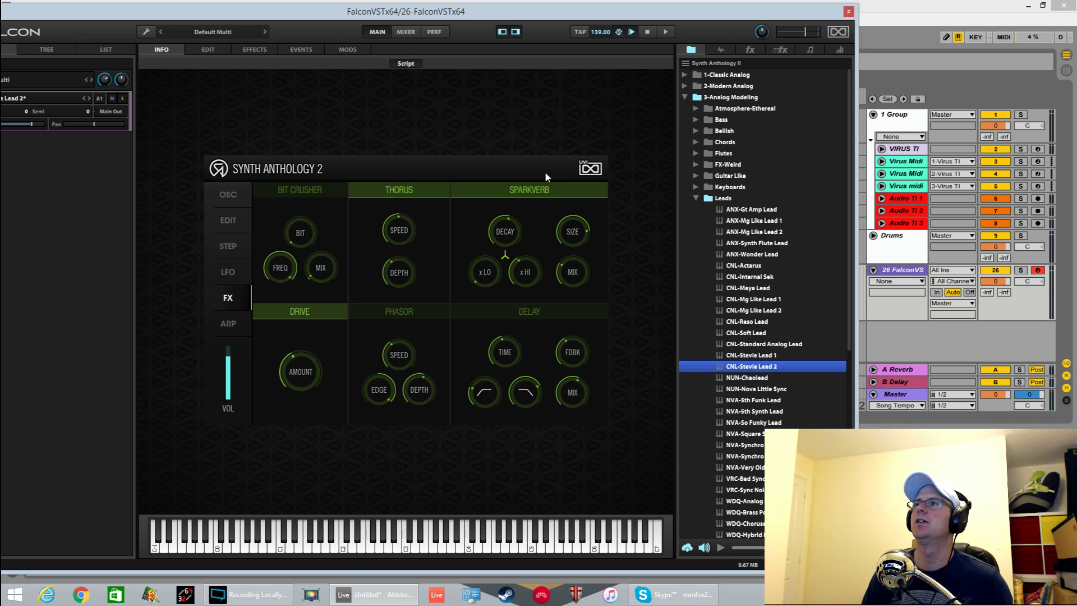
- Switch off SparkVerb and Drive, leaving Thorus as the only active effect
mouse_move(589, 245)
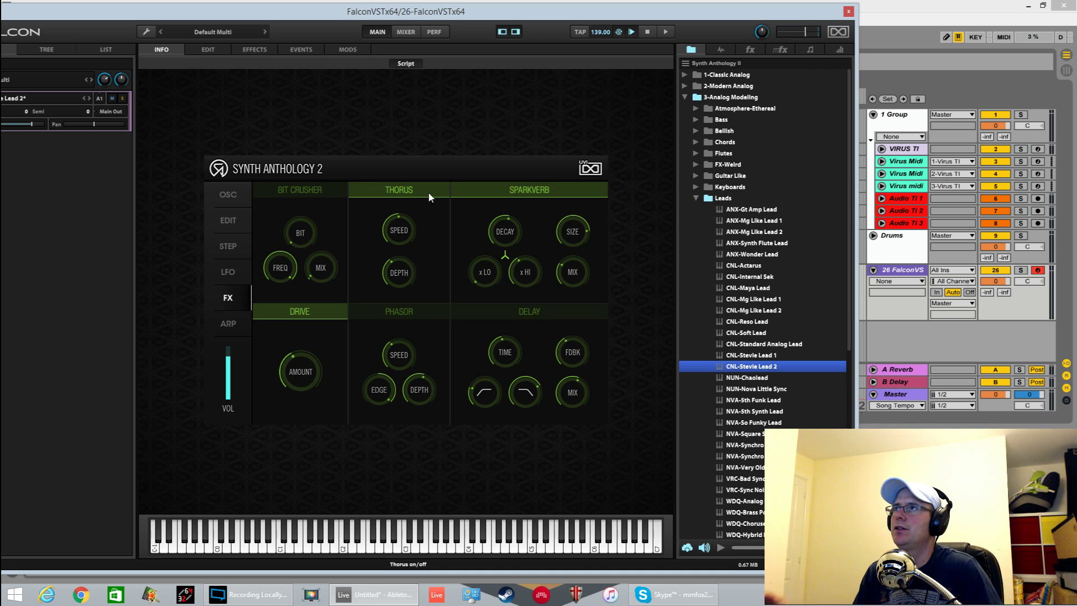
mouse_move(408, 220)
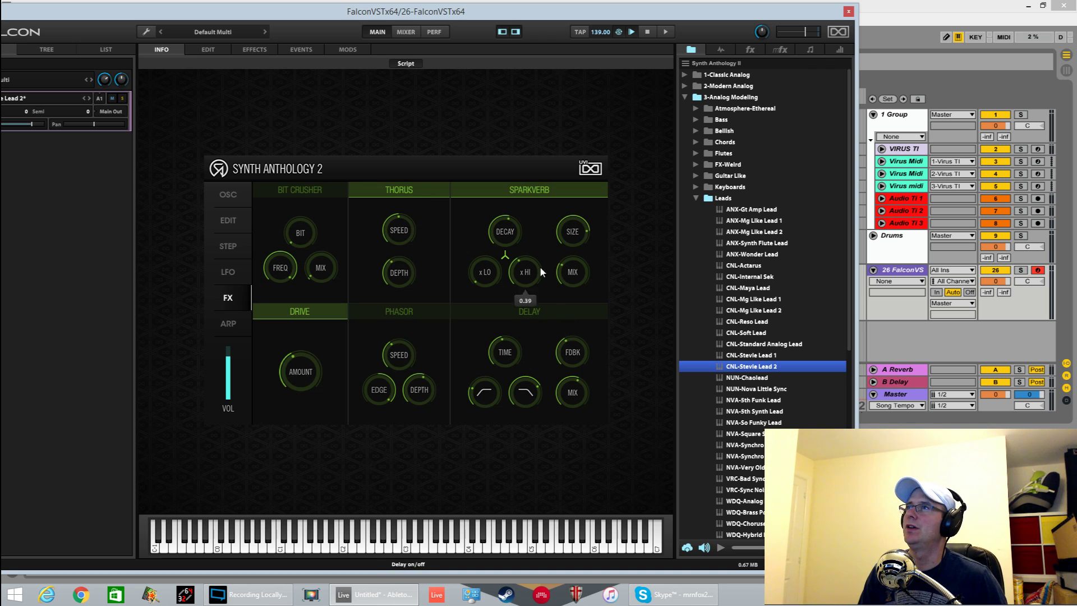
click(543, 192)
click(319, 310)
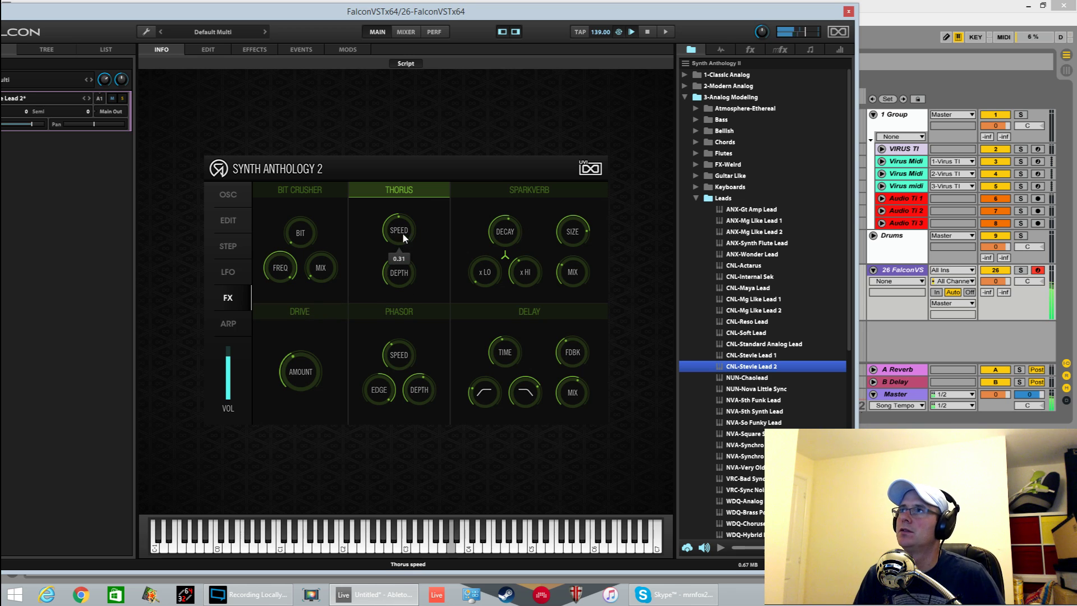
- Raise the Thorus speed and depth, and switch SparkVerb back on
drag(402, 232, 408, 216)
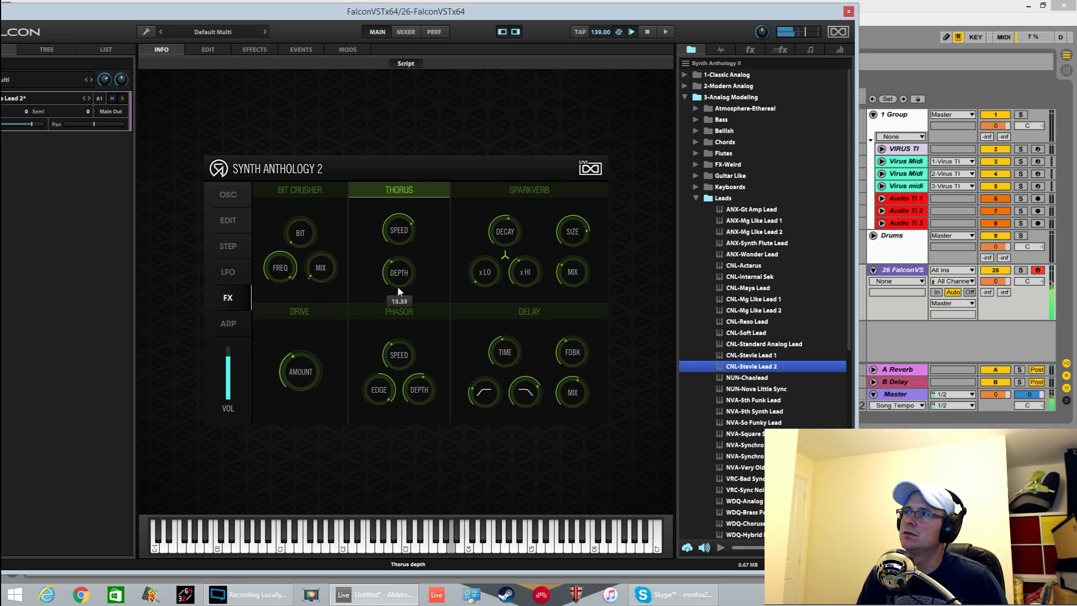
drag(397, 285, 413, 241)
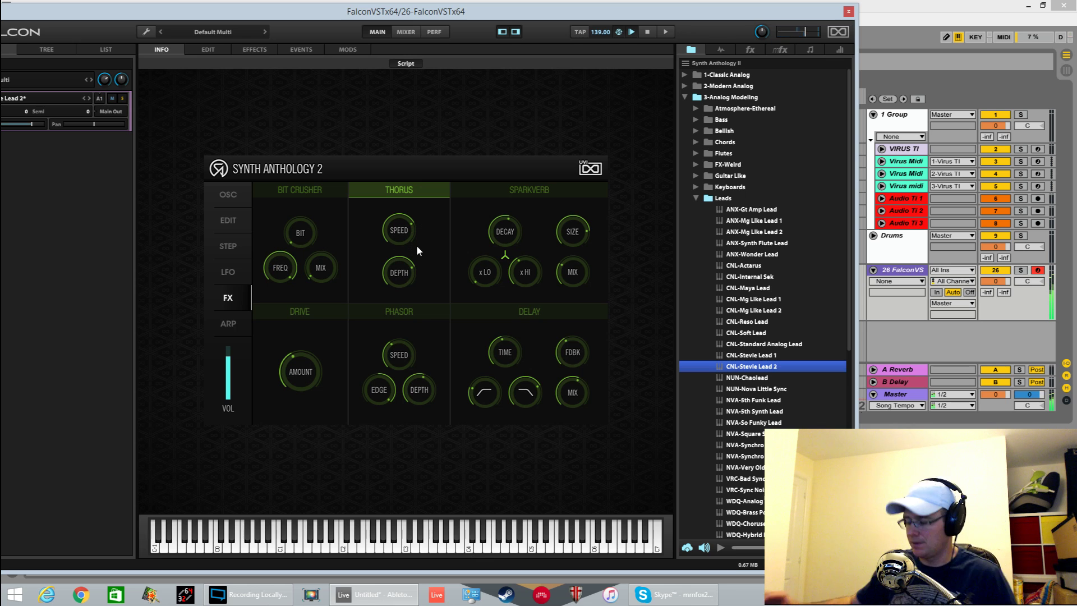
click(525, 189)
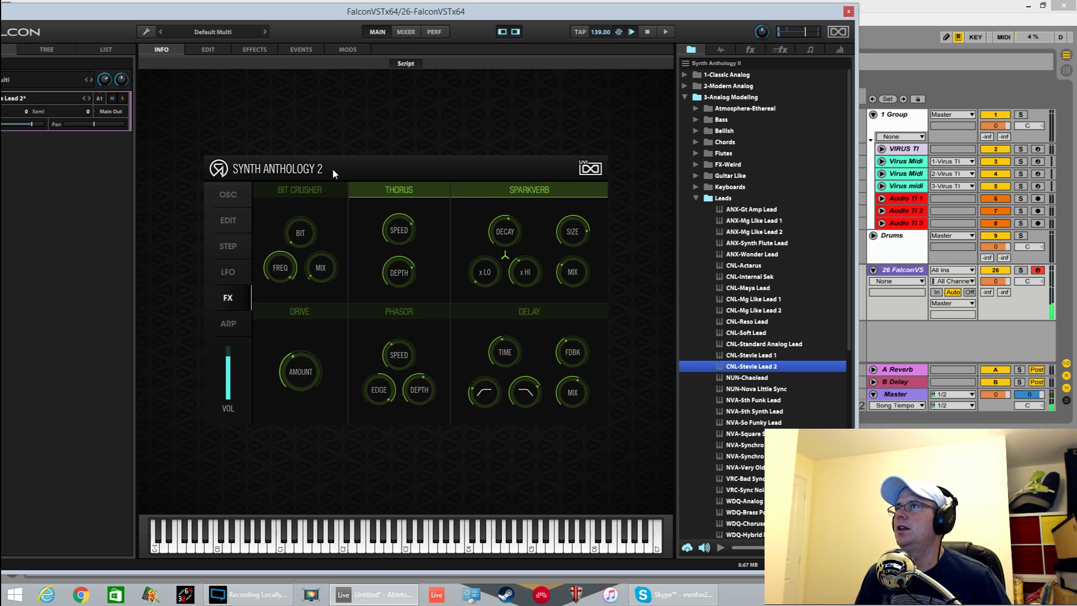
- Enable the Sub arpeggiator in Up/Down mode and draw a six-step pattern of varying heights
click(242, 320)
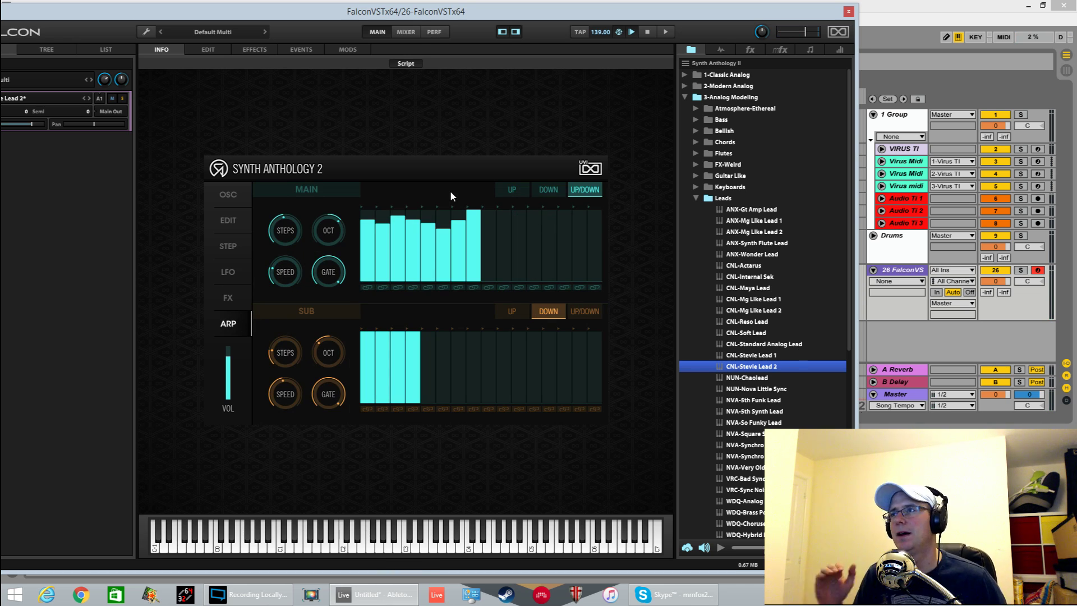
click(306, 311)
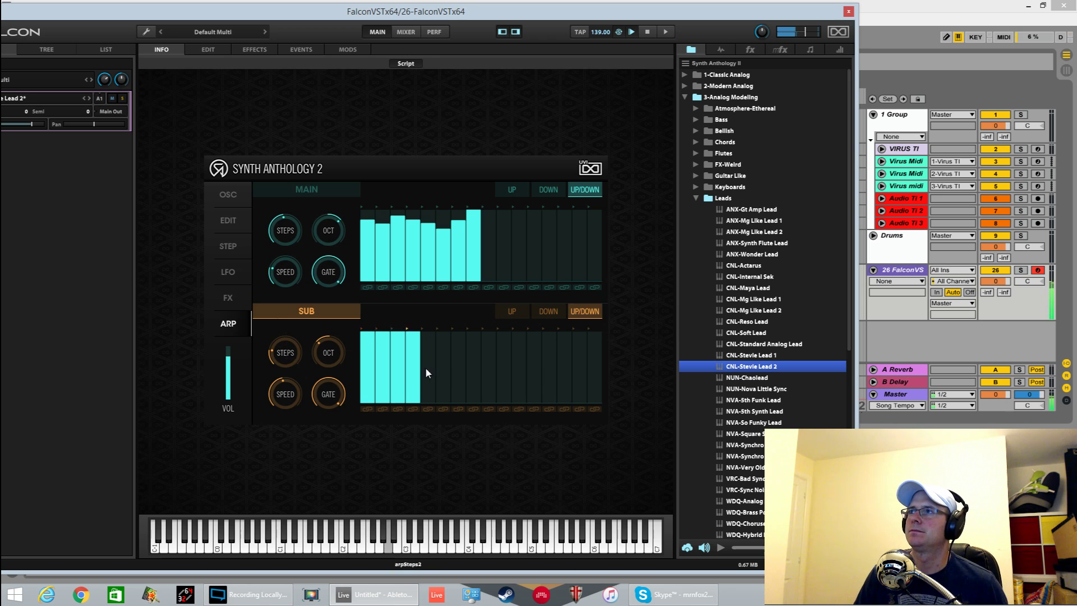
mouse_move(430, 359)
mouse_down()
mouse_move(418, 383)
mouse_move(429, 342)
mouse_move(443, 335)
mouse_up()
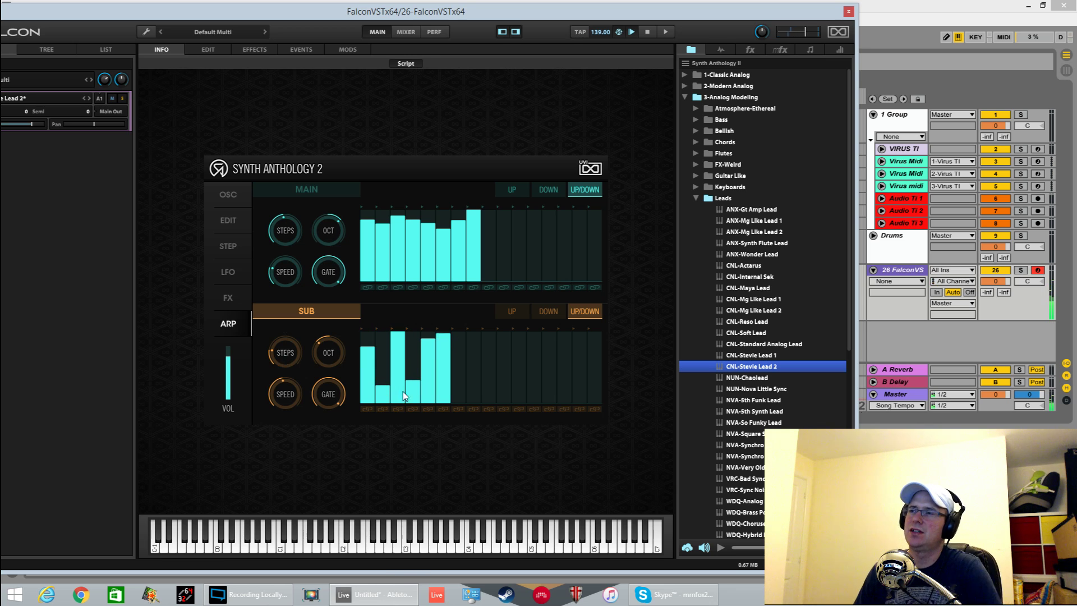
- Turn on velocity for the Sub's amp envelope, and raise its filter's velocity amount with a slightly lower cutoff
click(239, 200)
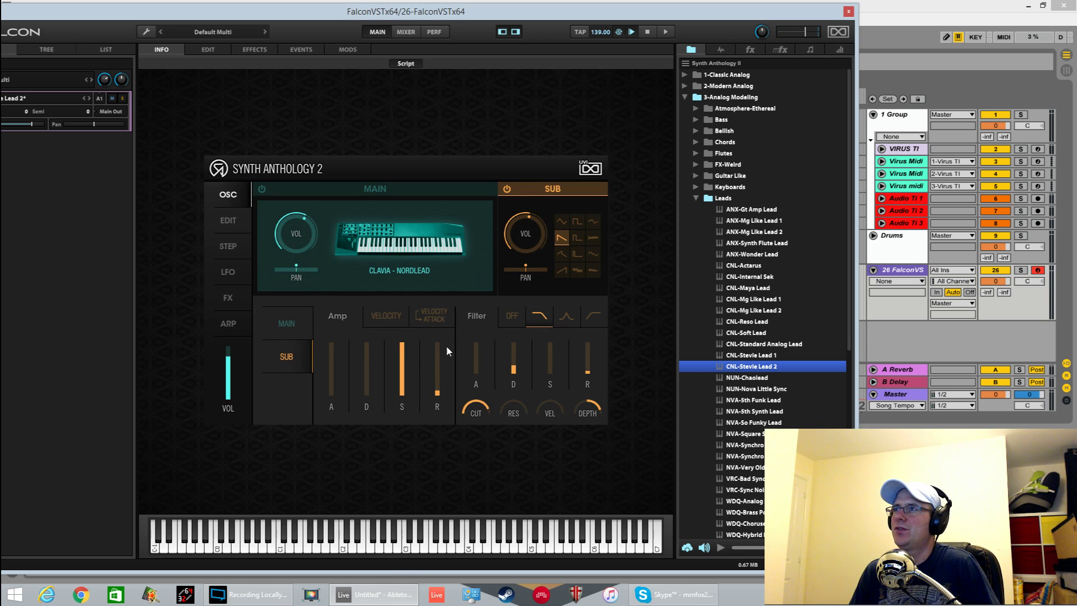
click(395, 318)
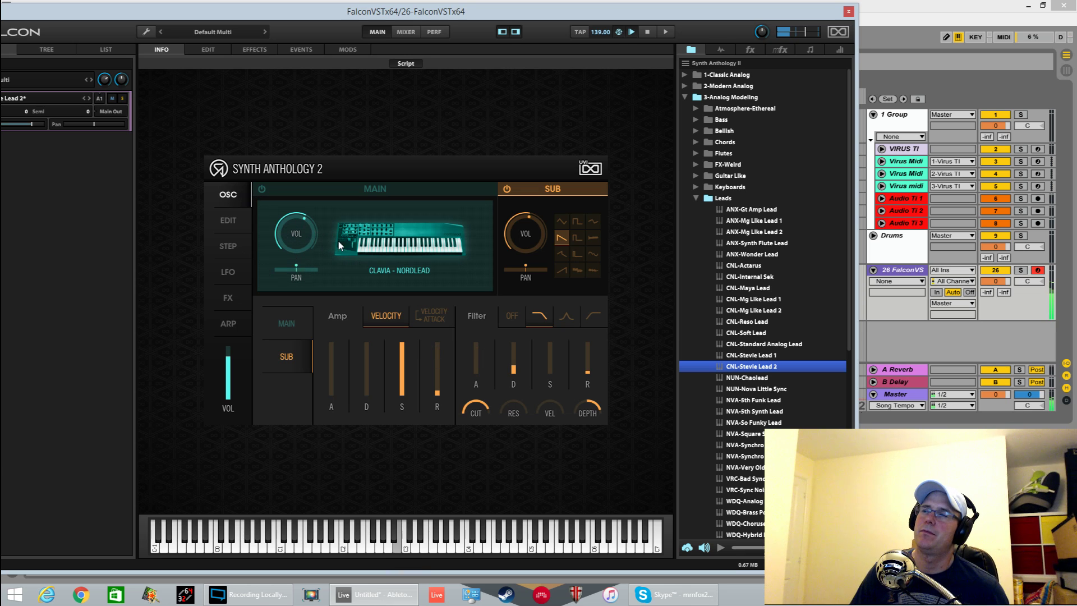
click(229, 220)
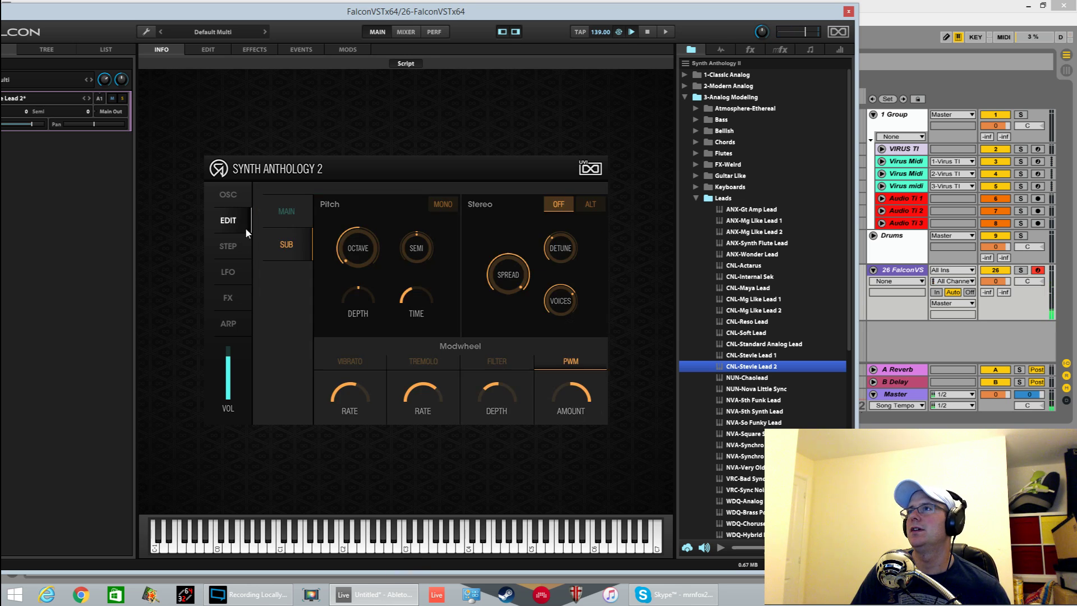
click(228, 194)
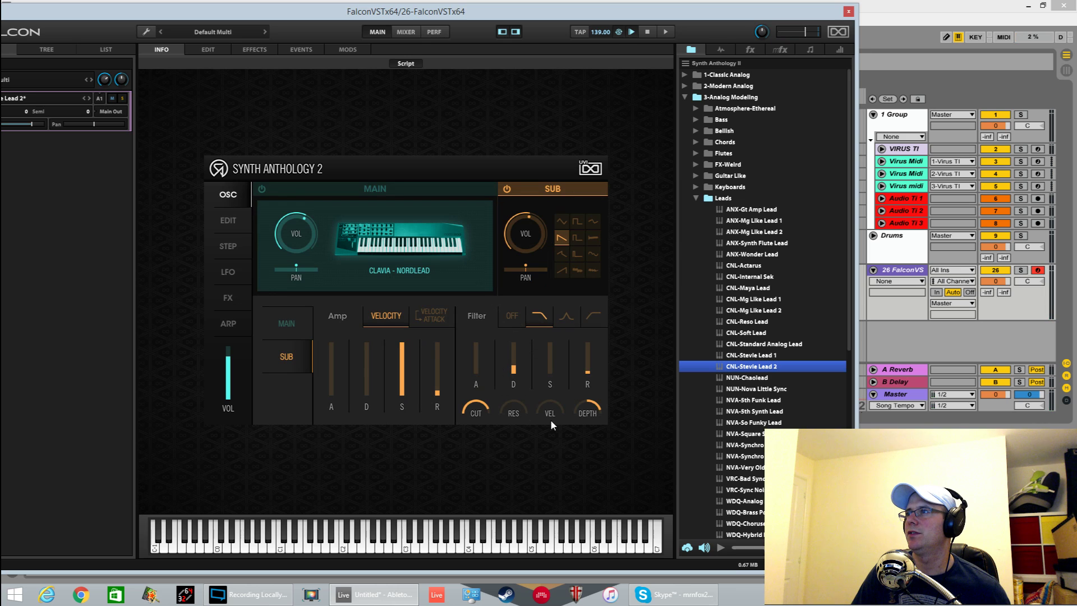
drag(558, 396, 588, 333)
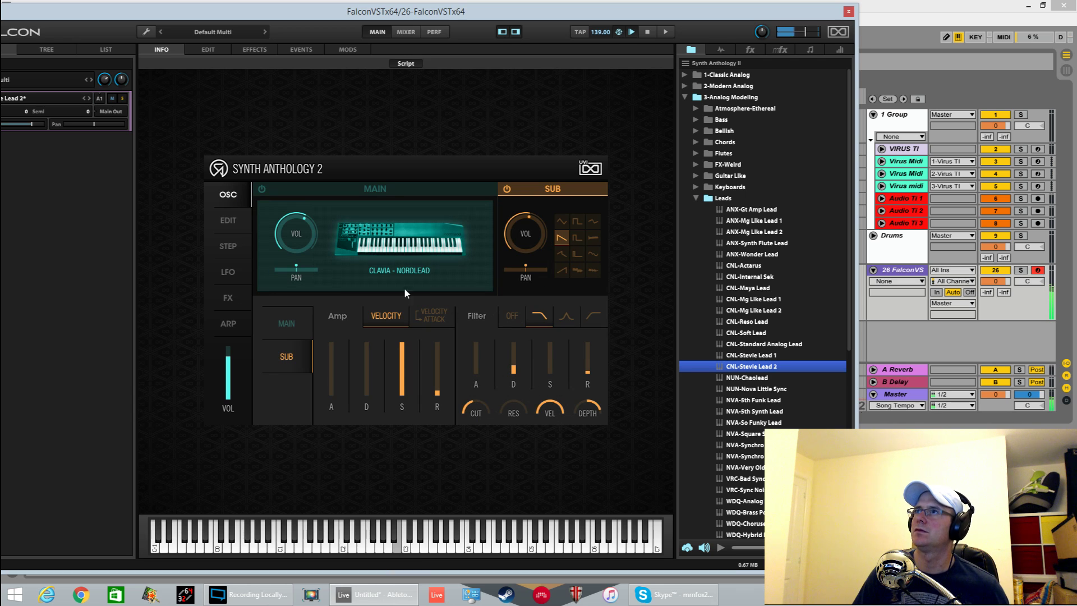
- Redraw the Sub arpeggio as eight steps of varying heights and raise its octave range
click(229, 323)
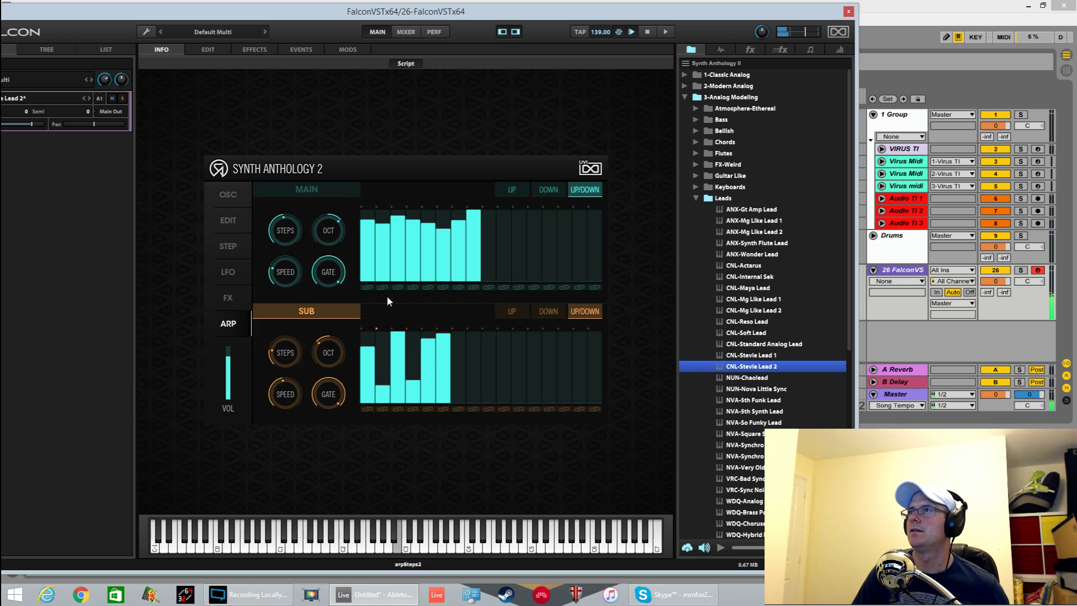
mouse_move(379, 387)
mouse_down()
mouse_move(407, 396)
mouse_move(458, 359)
mouse_move(474, 332)
mouse_up()
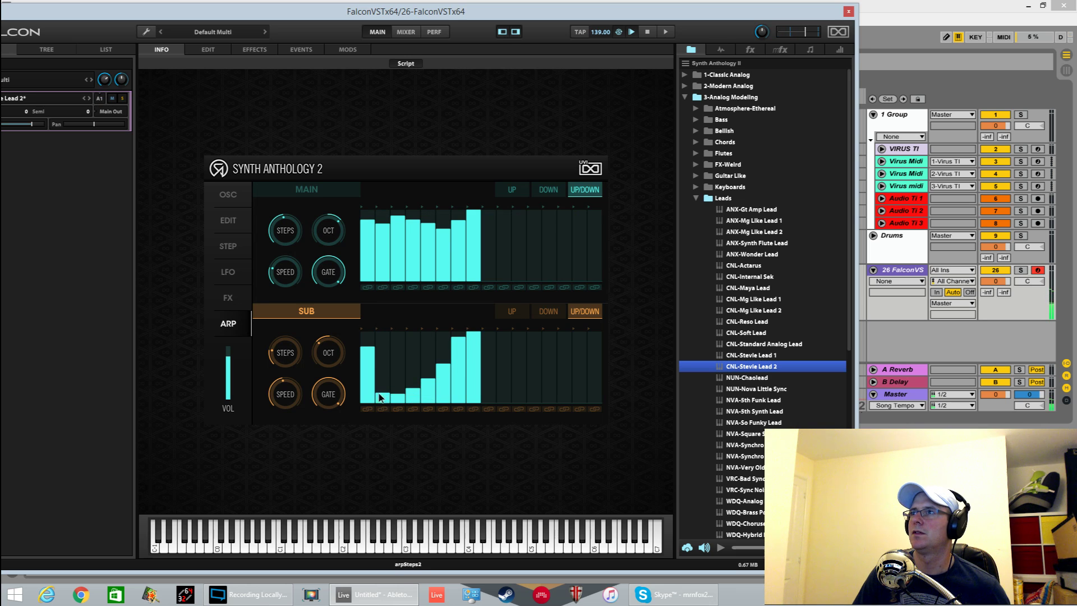
drag(375, 386, 434, 331)
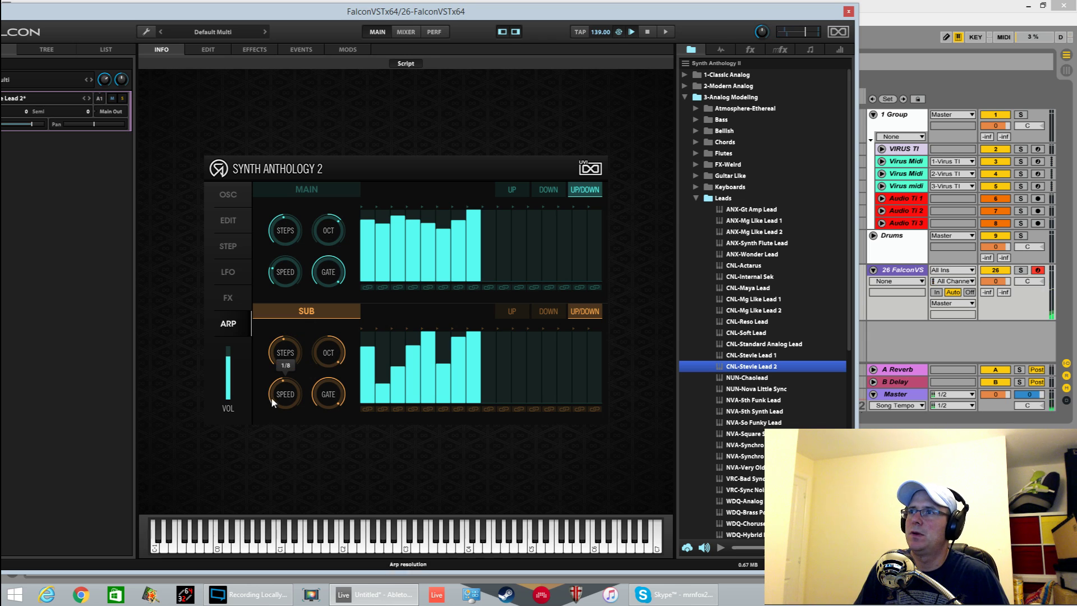
- Turn down the Sub arpeggiator's speed and gate settings, and set its direction to Down
mouse_move(282, 380)
drag(282, 380, 289, 411)
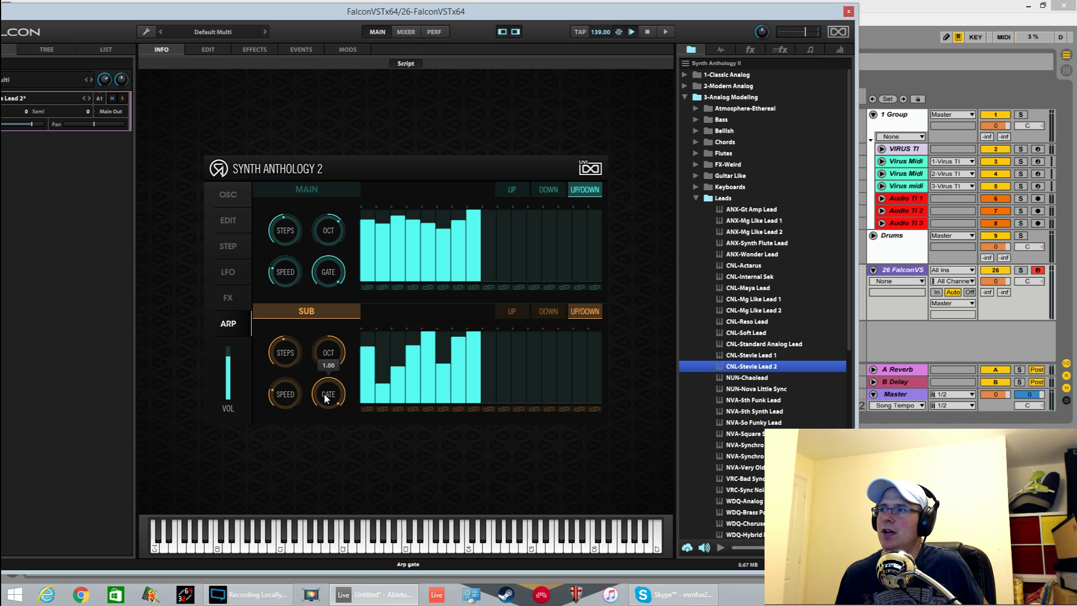
drag(334, 394, 325, 463)
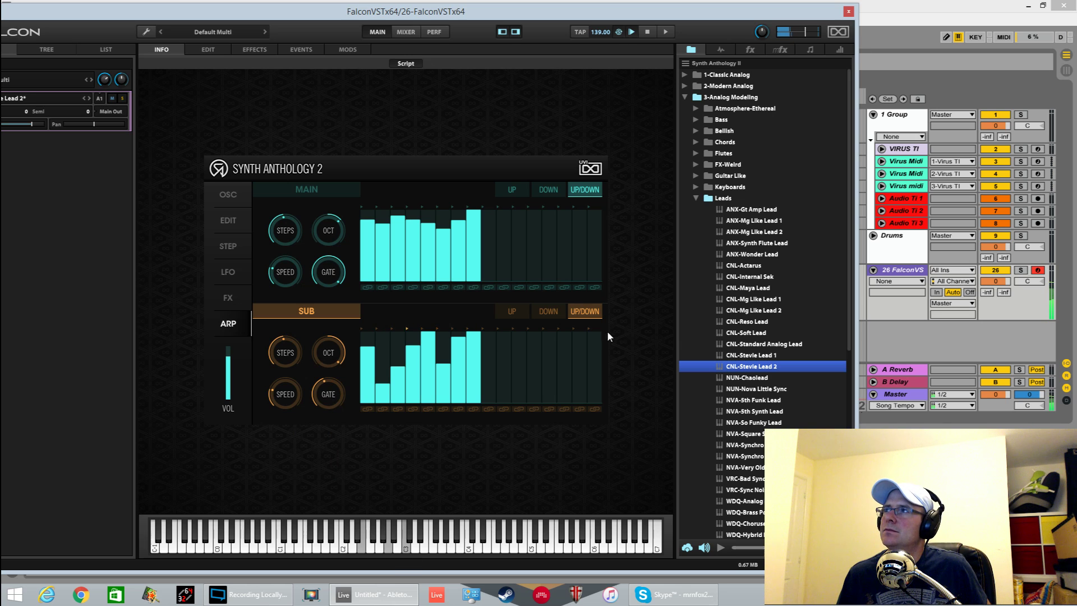
click(555, 313)
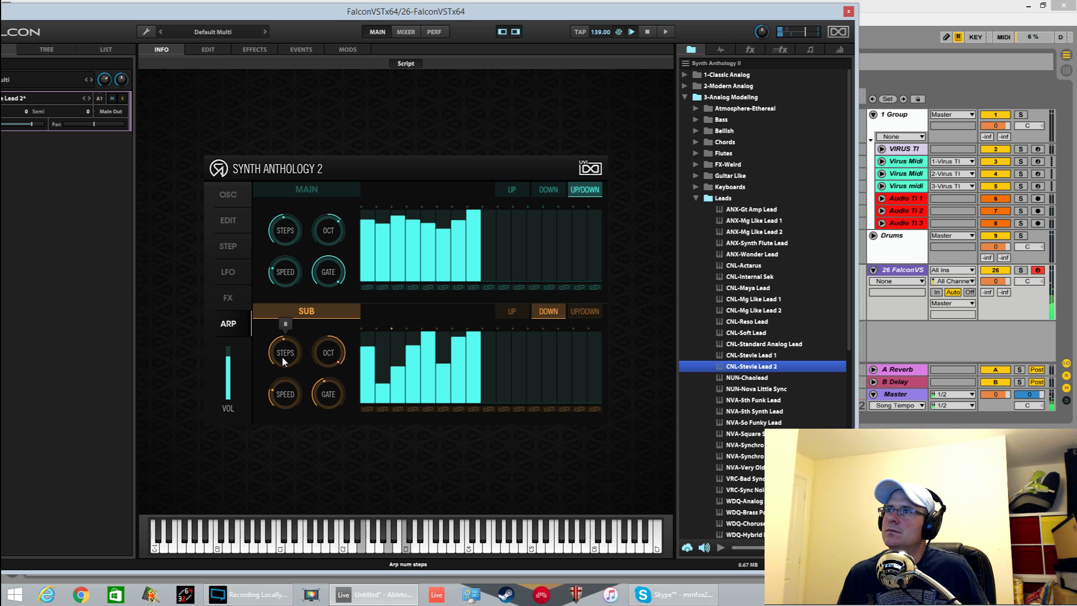
- Enable the Main arpeggiator and redraw its eight-step pattern with strongly varying heights
mouse_move(229, 365)
mouse_down()
mouse_move(236, 347)
mouse_move(235, 401)
mouse_move(243, 345)
mouse_move(241, 353)
mouse_up()
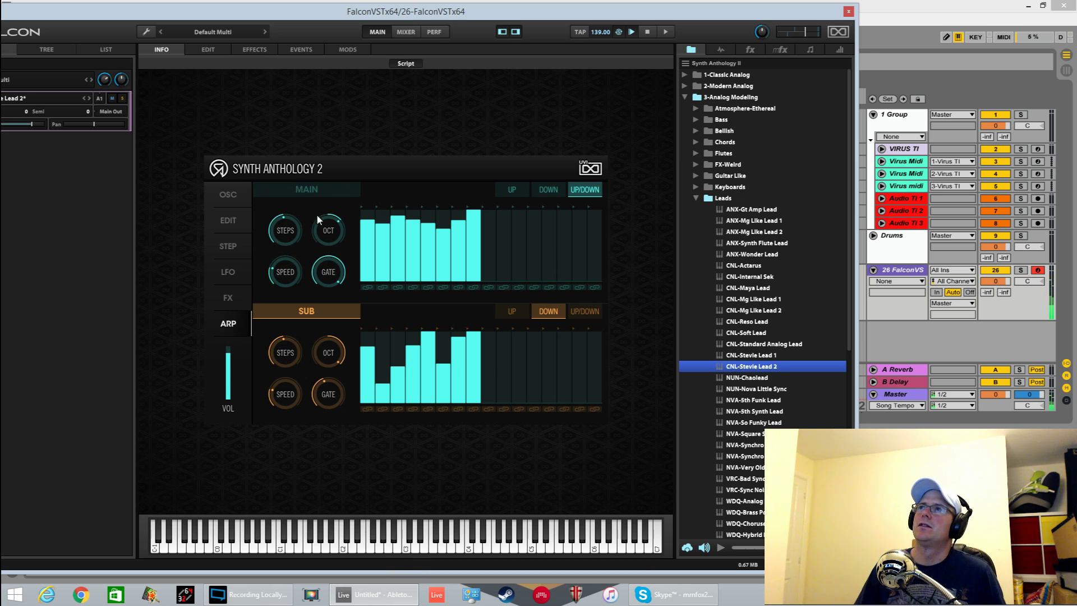
mouse_move(291, 274)
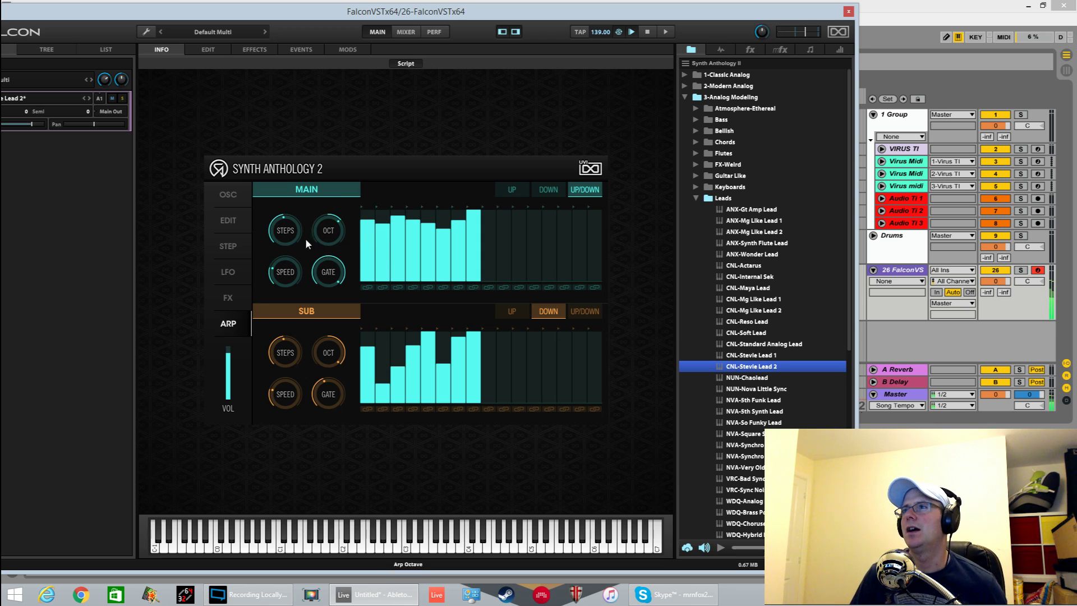
mouse_move(295, 238)
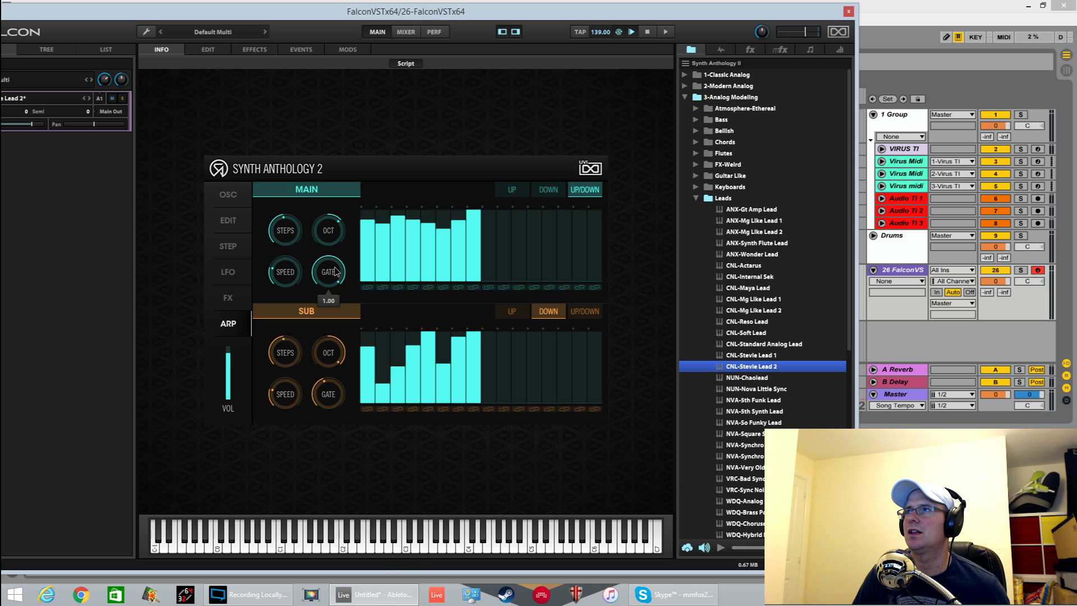
mouse_move(371, 222)
mouse_down()
mouse_move(373, 208)
mouse_move(394, 262)
mouse_move(406, 212)
mouse_move(416, 252)
mouse_move(443, 209)
mouse_up()
click(453, 246)
click(473, 230)
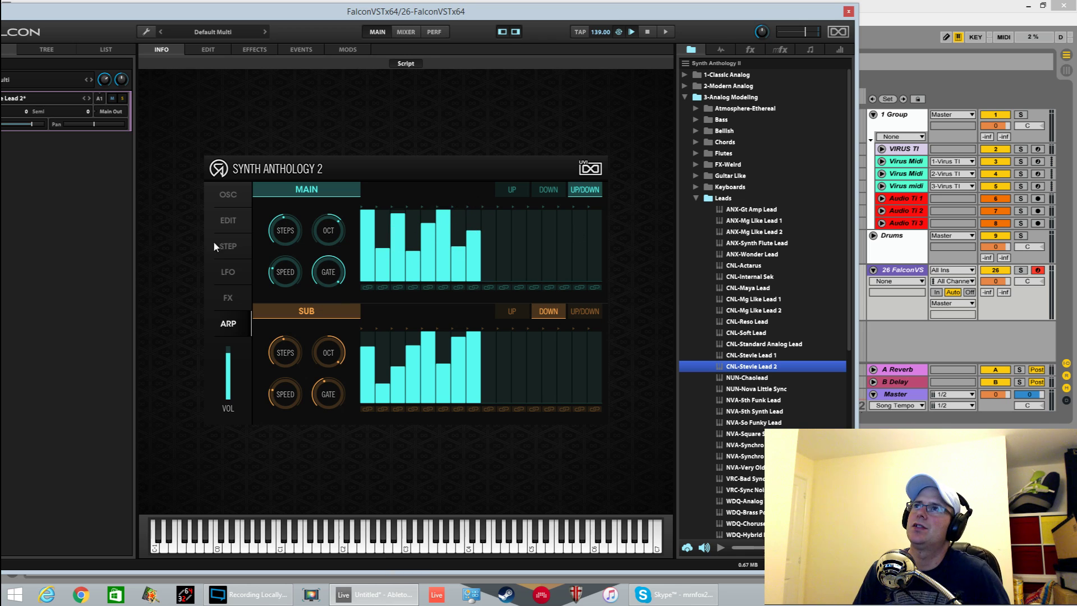
- Set the Main amp envelope to Velocity Attack and switch the Main oscillator layer on
click(228, 195)
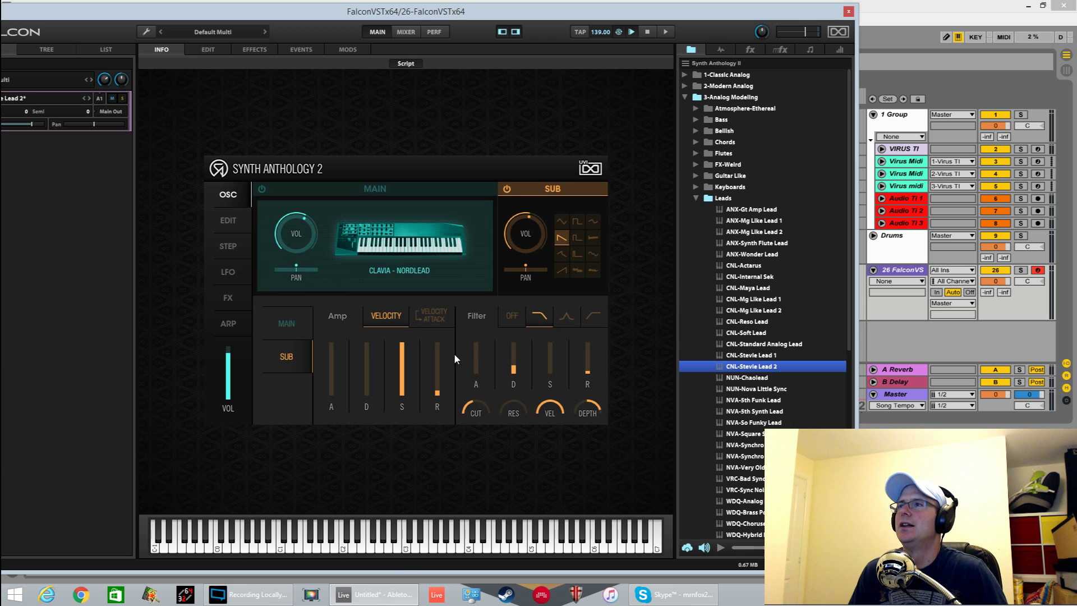
click(302, 322)
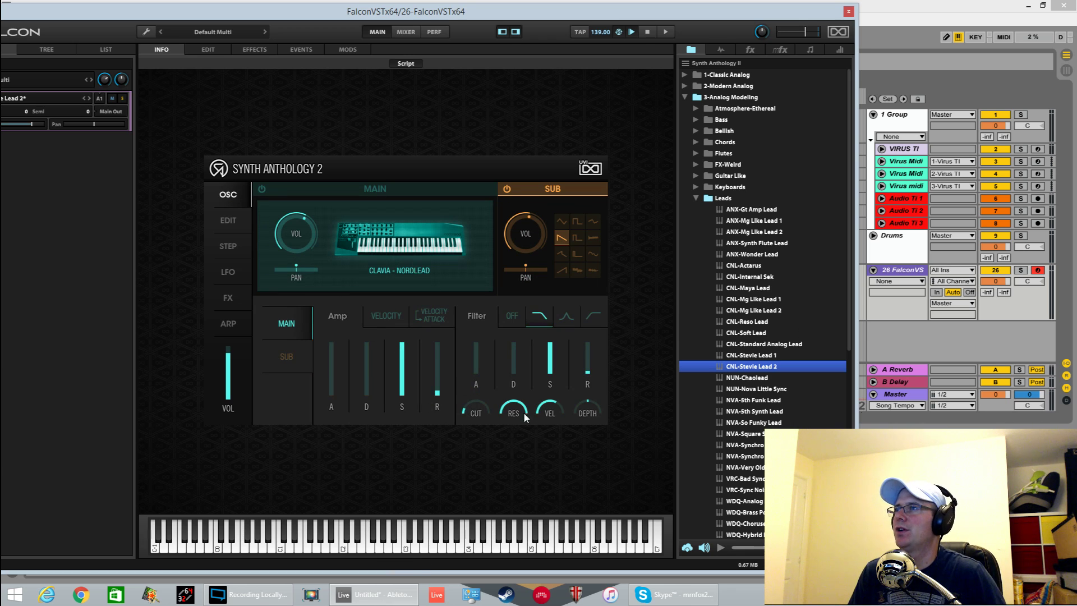
mouse_move(553, 411)
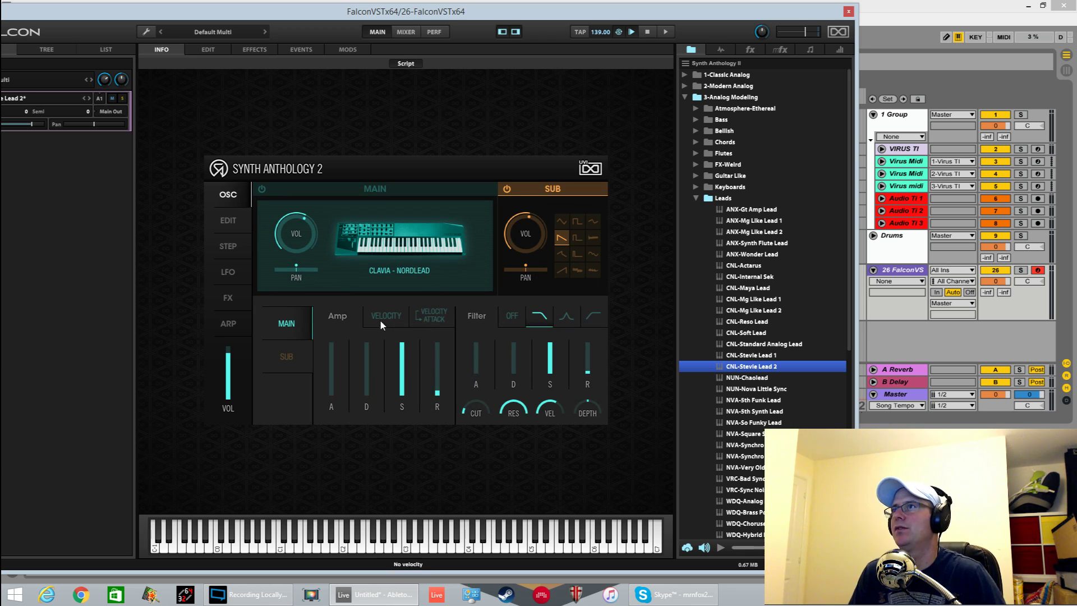
click(433, 315)
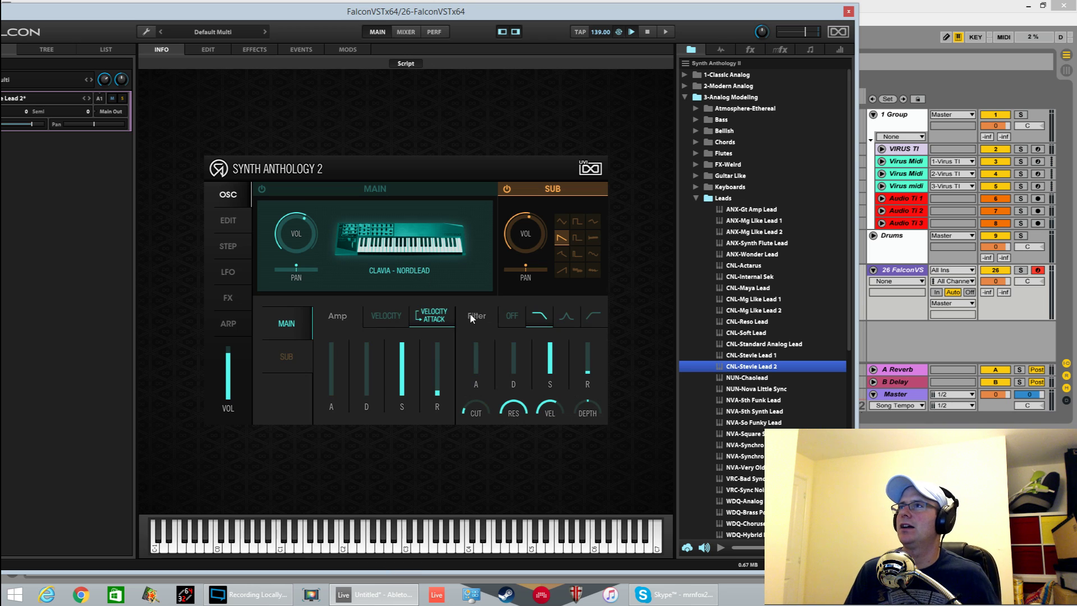
click(333, 195)
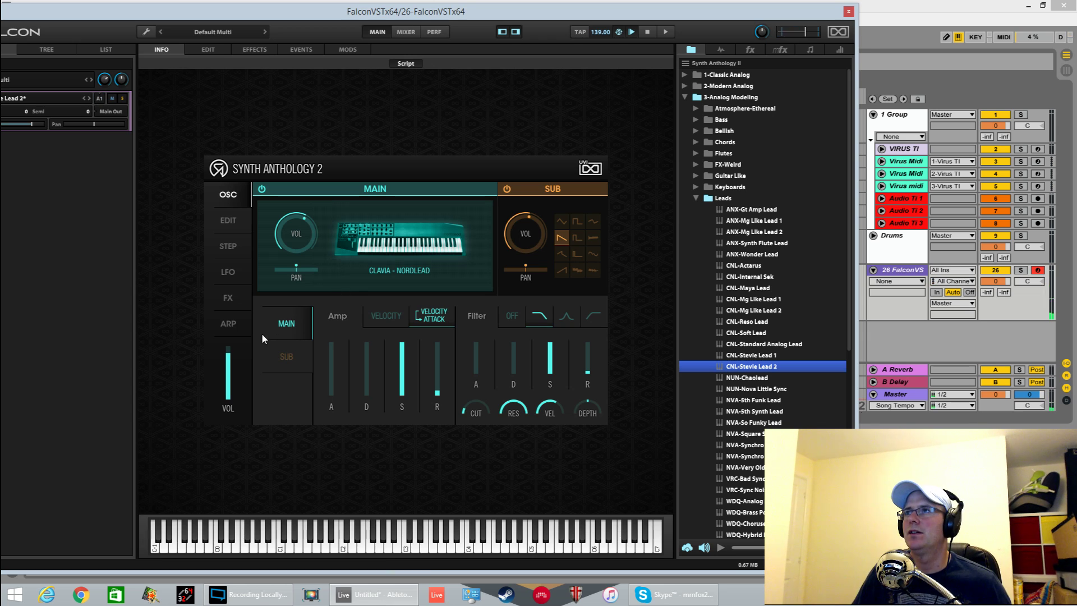
- Turn off the Main arpeggiator and disable Velocity Attack on the Main amp envelope
click(249, 324)
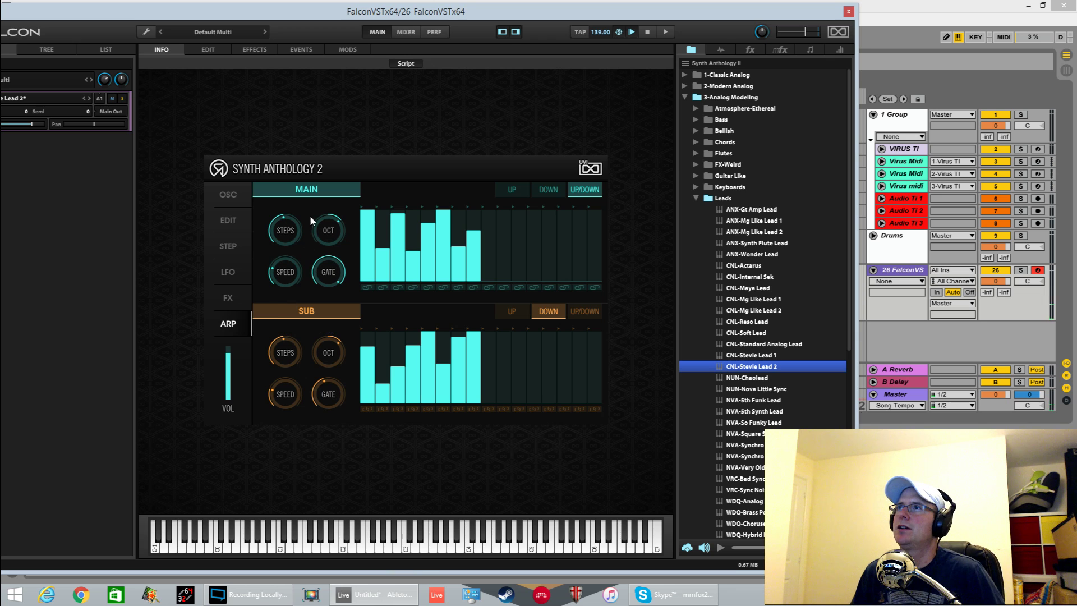
click(306, 194)
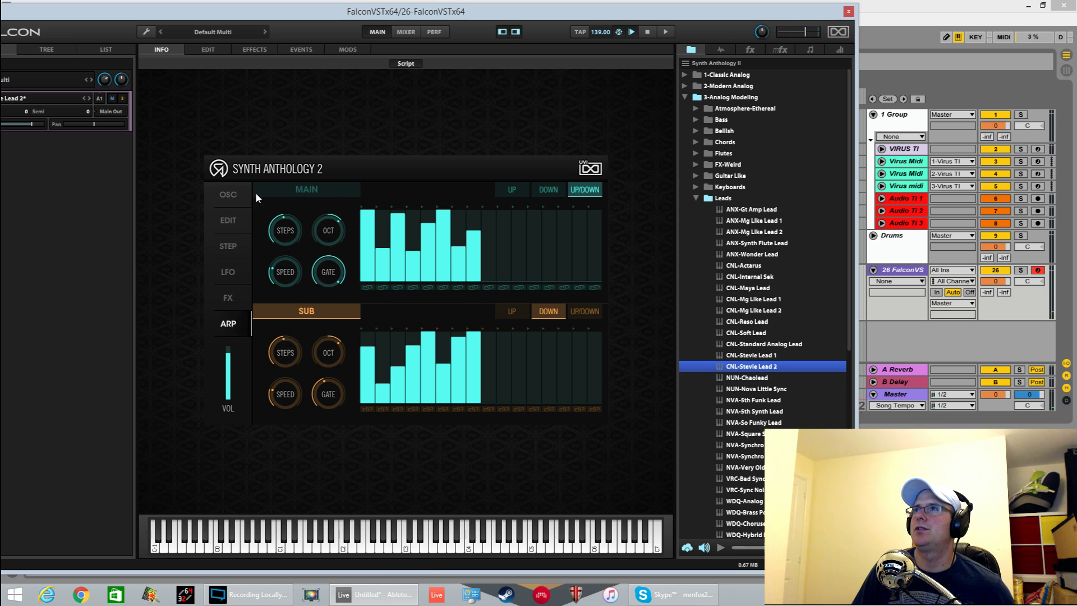
click(230, 195)
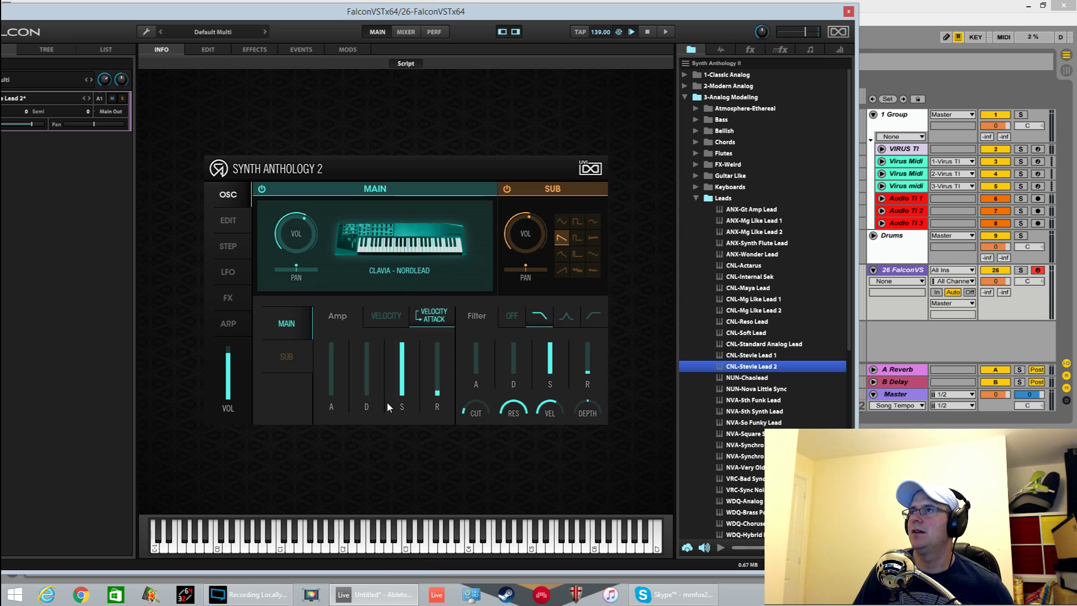
click(428, 317)
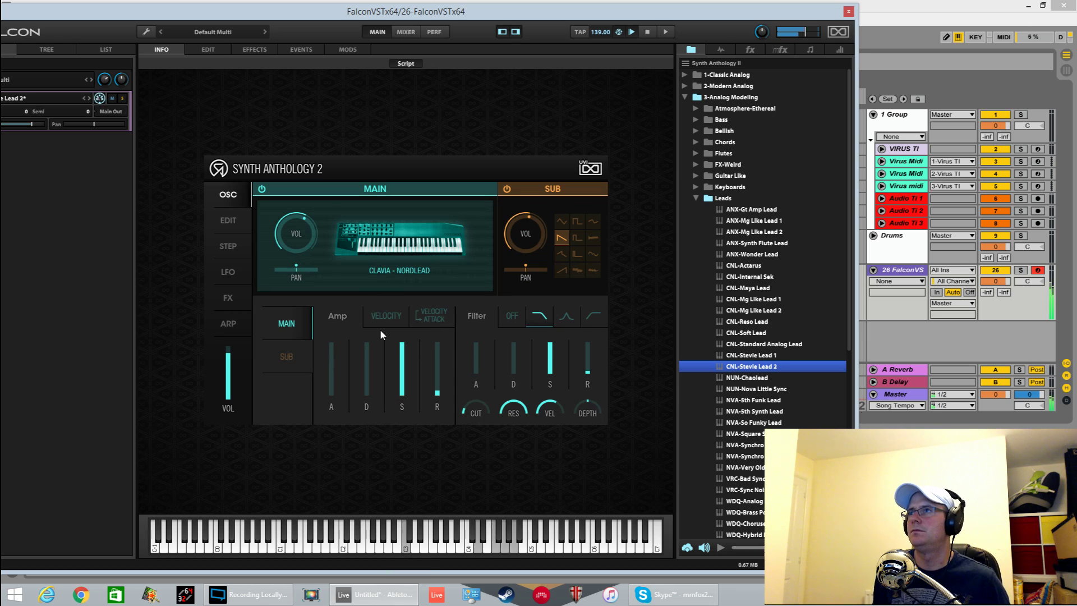
- Switch the Sub layer off and raise the Main filter's cutoff
click(508, 186)
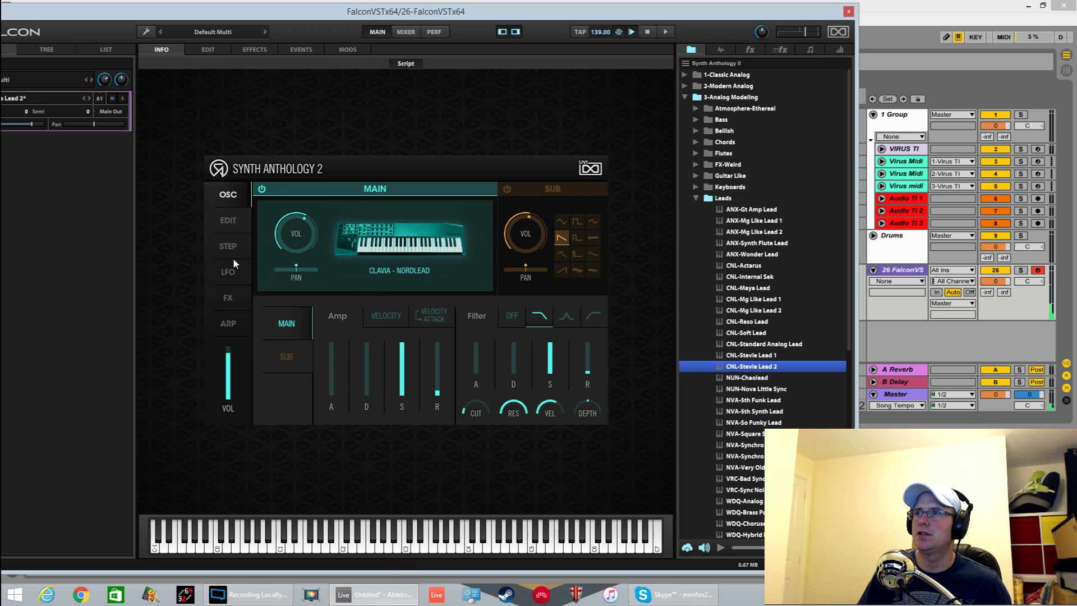
click(229, 222)
click(228, 194)
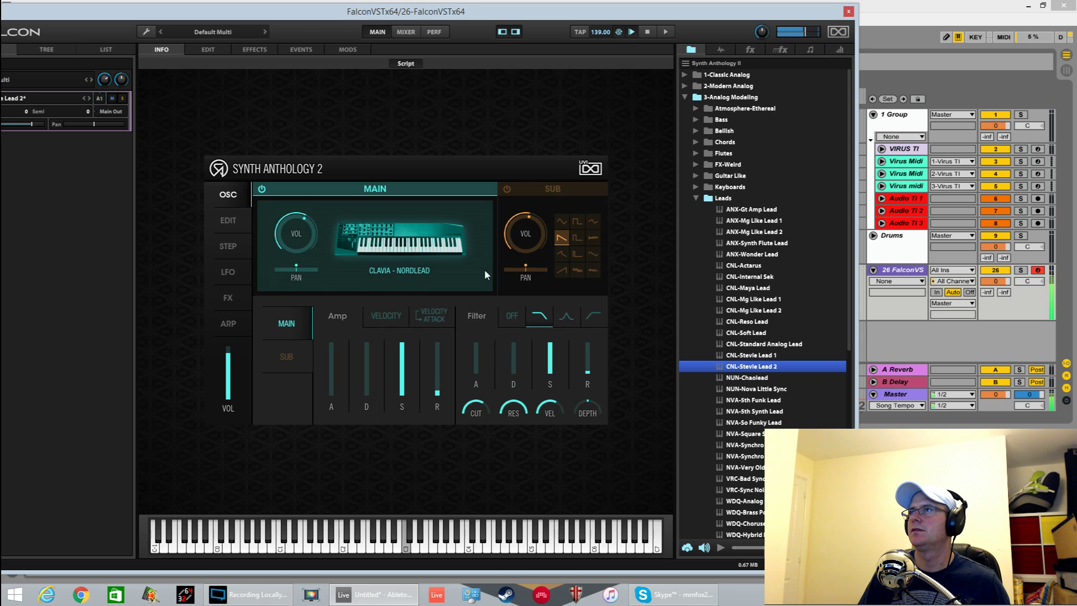
- Switch the Sub layer back on and turn down the Main oscillator's volume
click(504, 189)
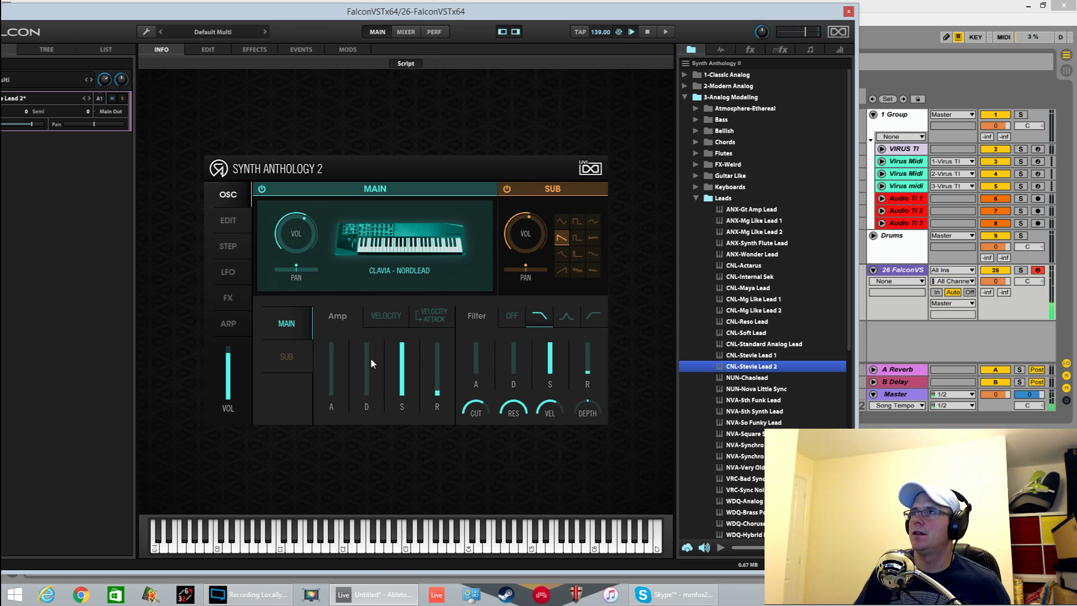
drag(304, 237, 305, 283)
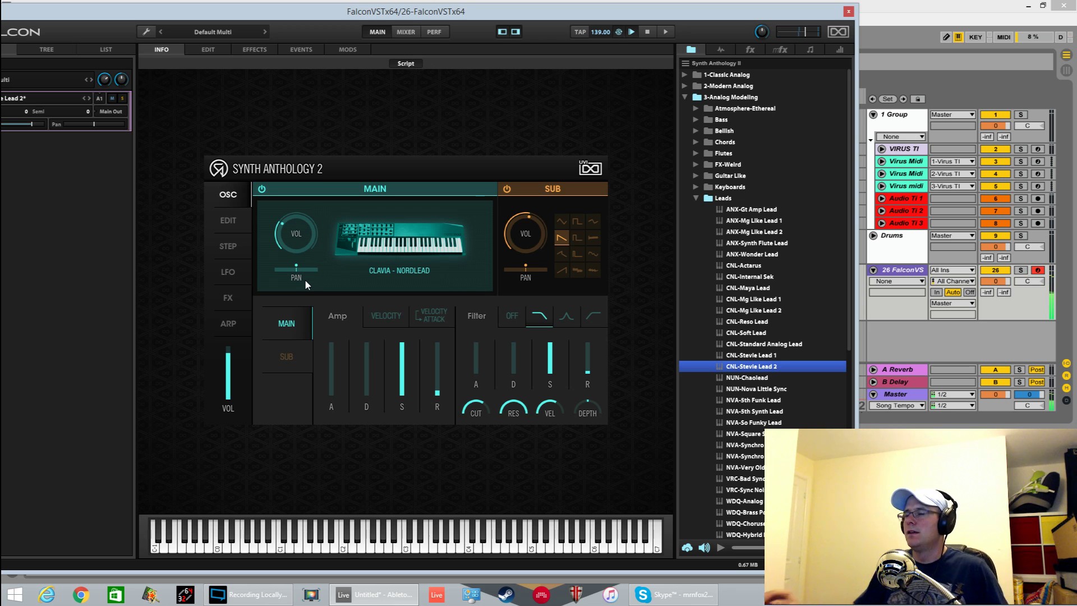
click(231, 221)
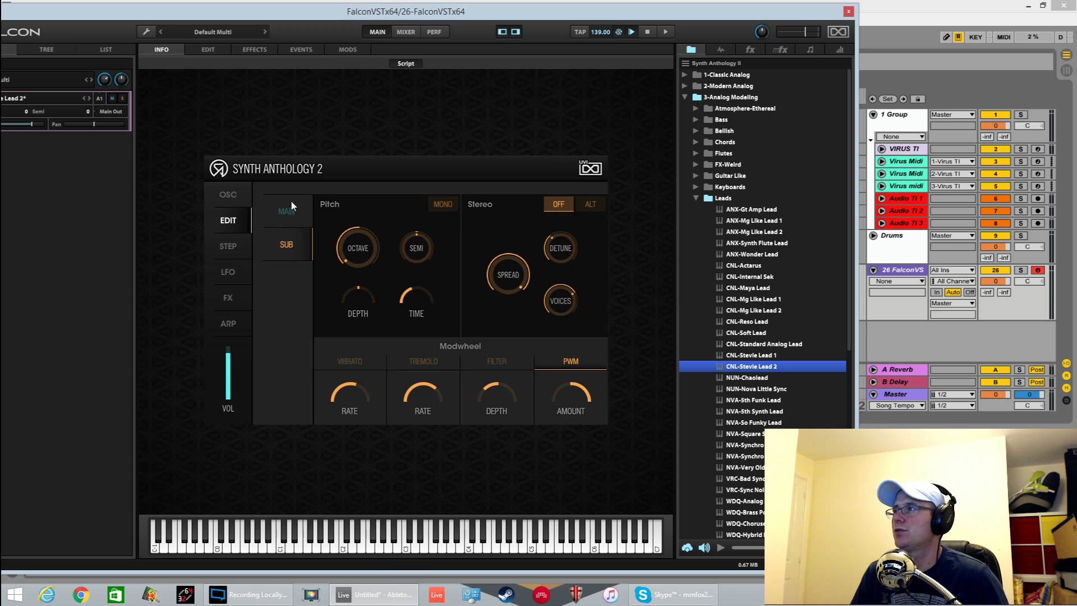
- Load the PVS-VS Solo Sweep preset from the Leads folder of 6-Vector Synthesis
click(695, 197)
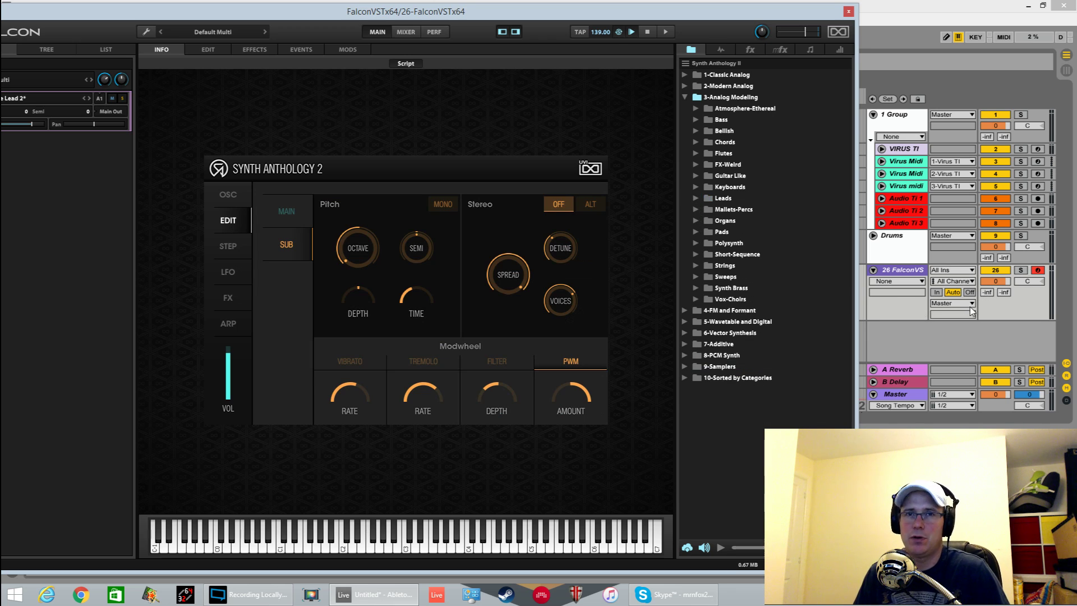
click(683, 98)
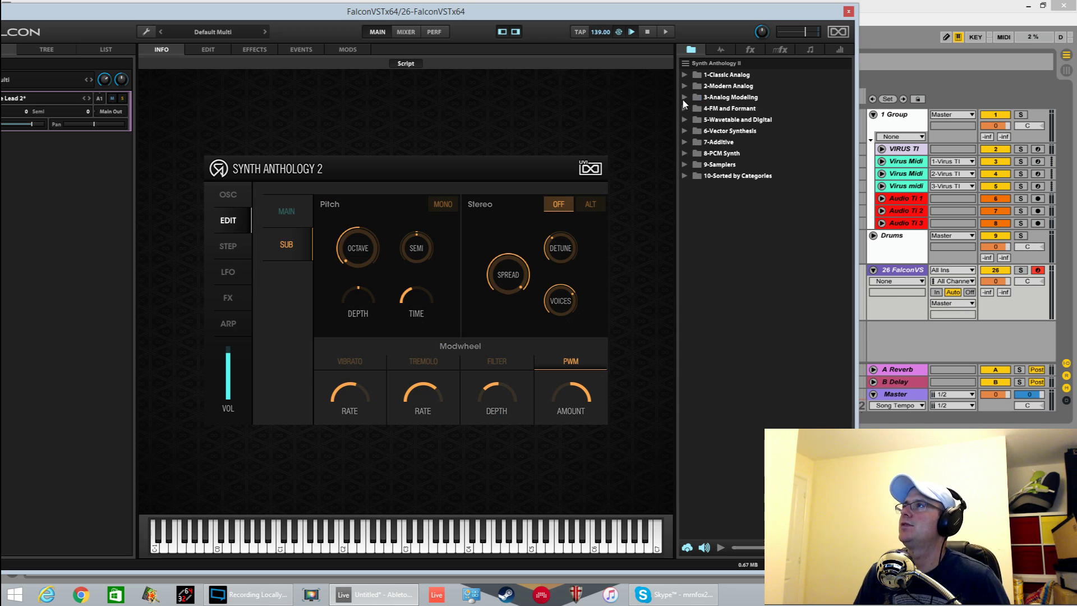
click(684, 131)
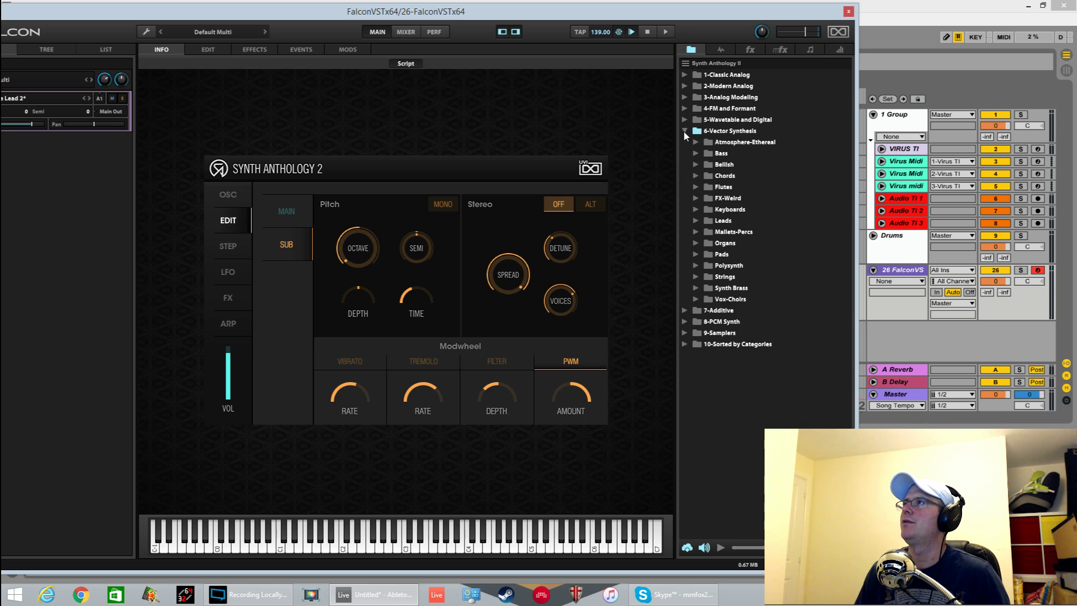
click(694, 221)
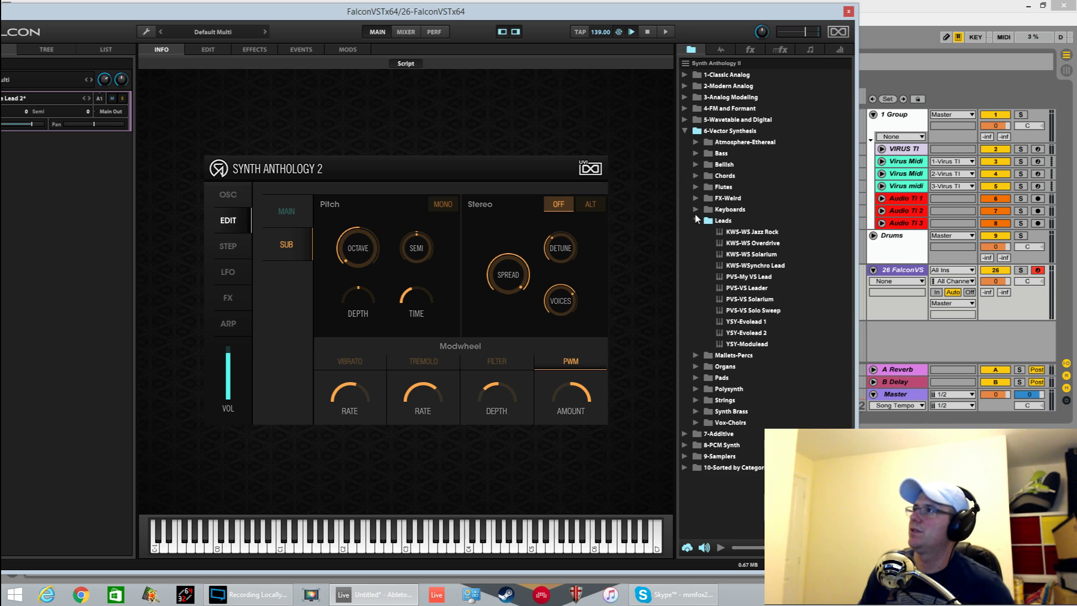
double_click(751, 313)
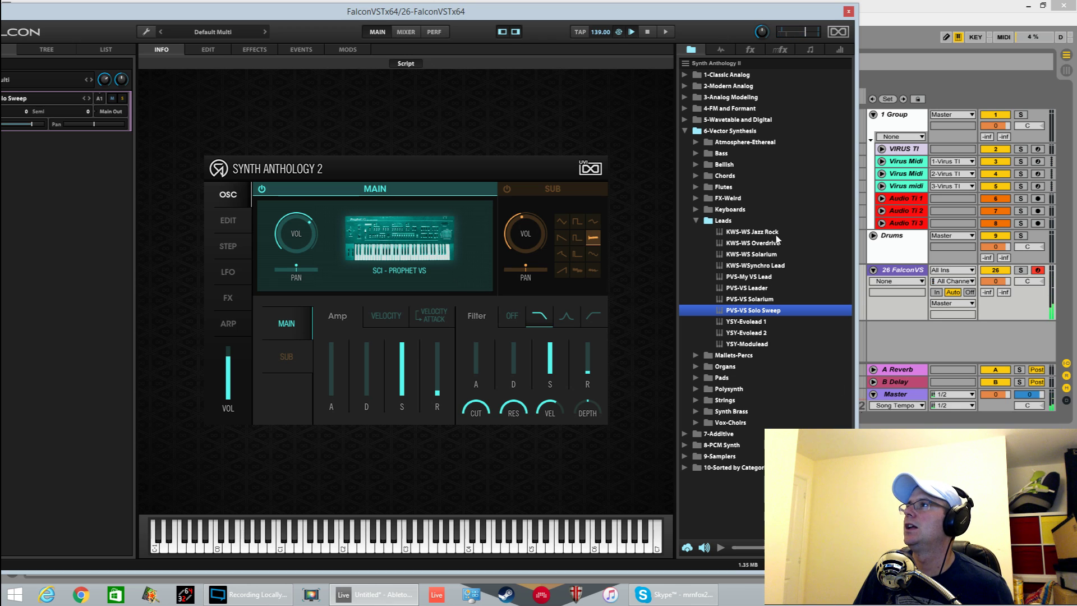
- Load the YX7-Casiotronic preset from the Polysynth folder of 4-FM and Formant
click(694, 221)
click(684, 131)
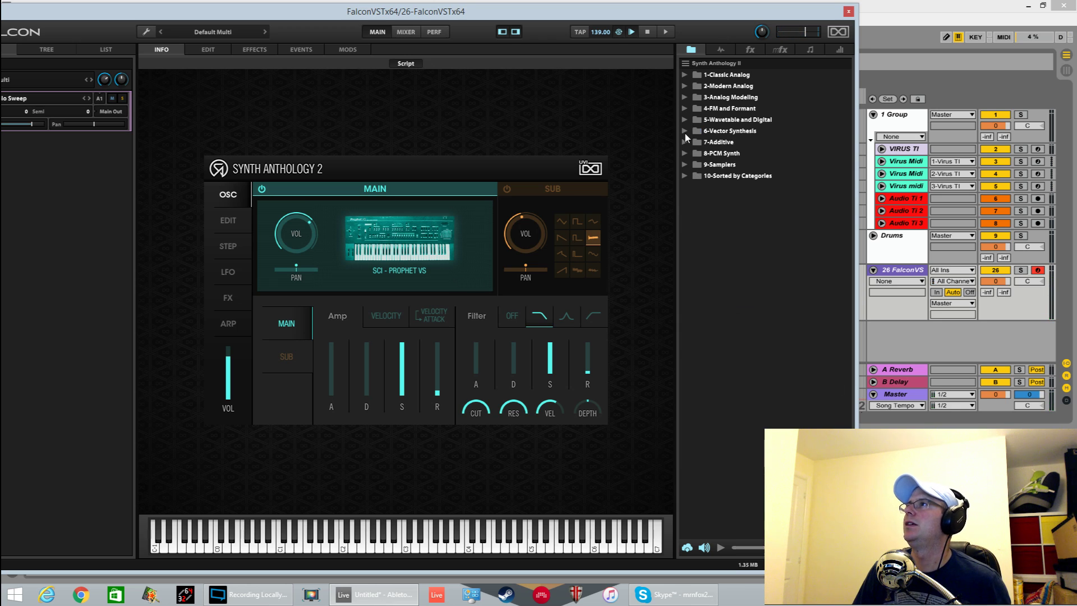
click(684, 109)
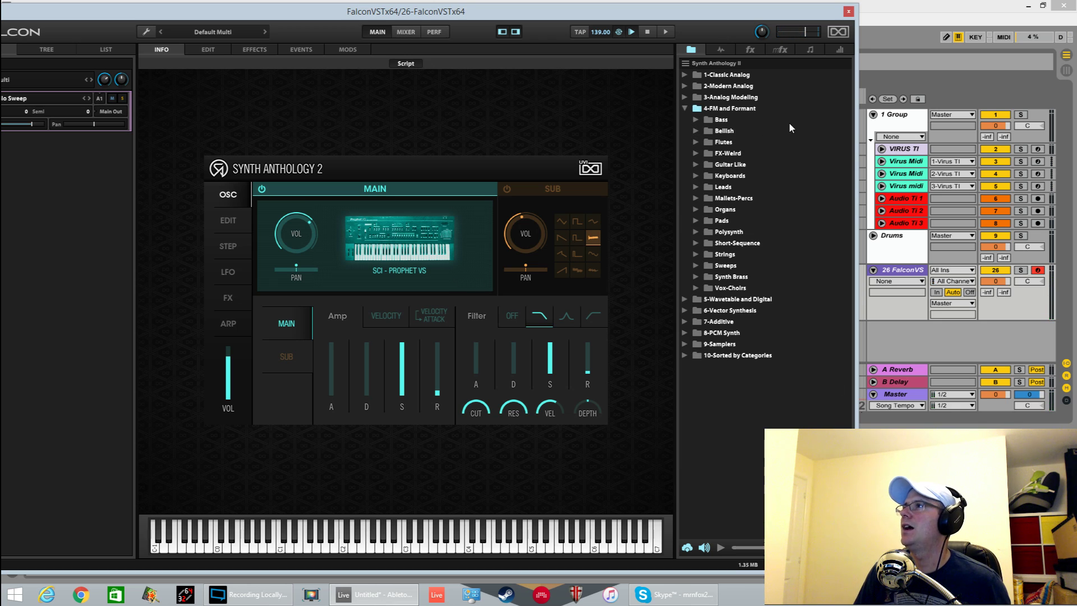
click(696, 231)
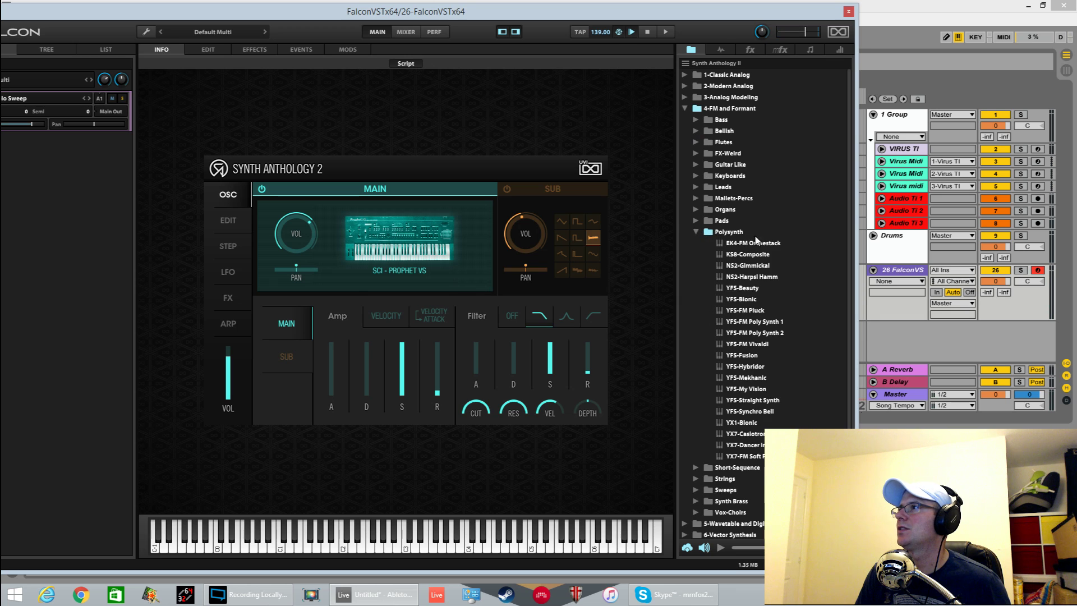
double_click(744, 435)
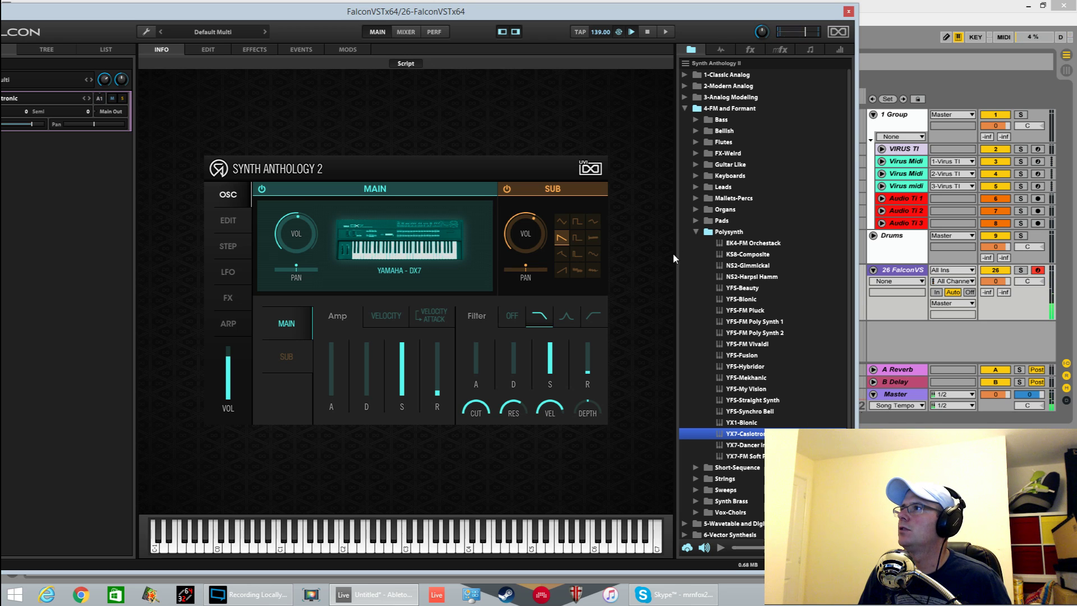
- Load the YX7-St Elmos preset from the Bellish folder of 4-FM and Formant
click(695, 232)
click(695, 130)
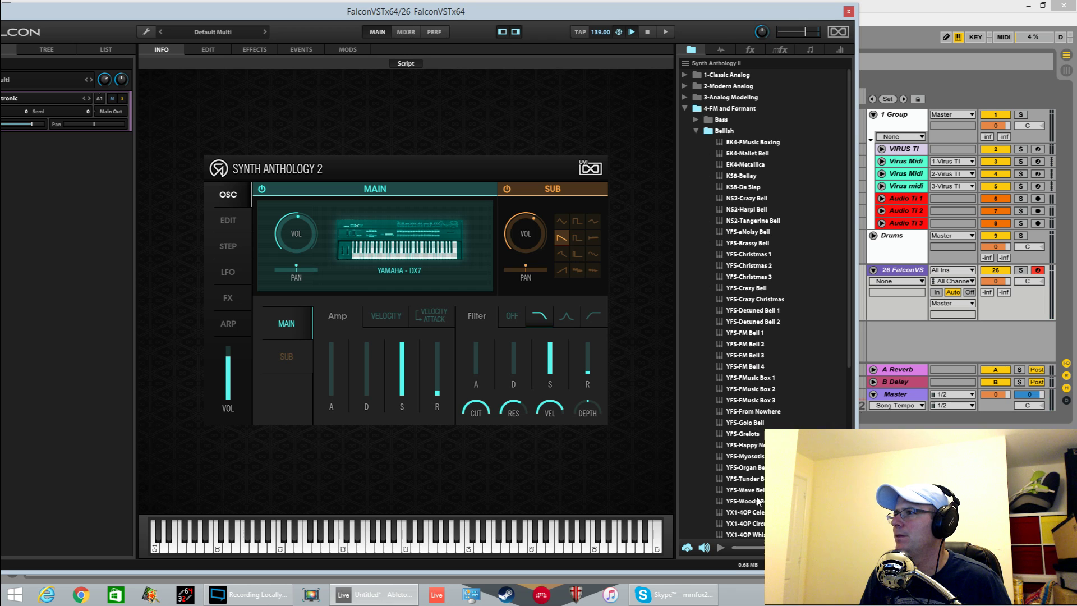
scroll(754, 437, down, 4)
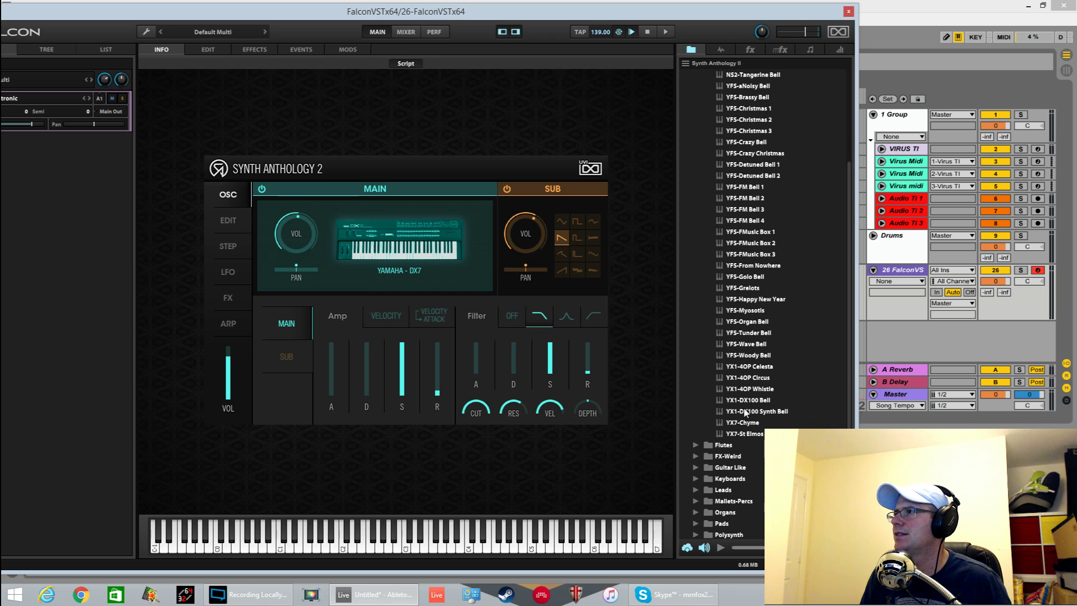
double_click(755, 433)
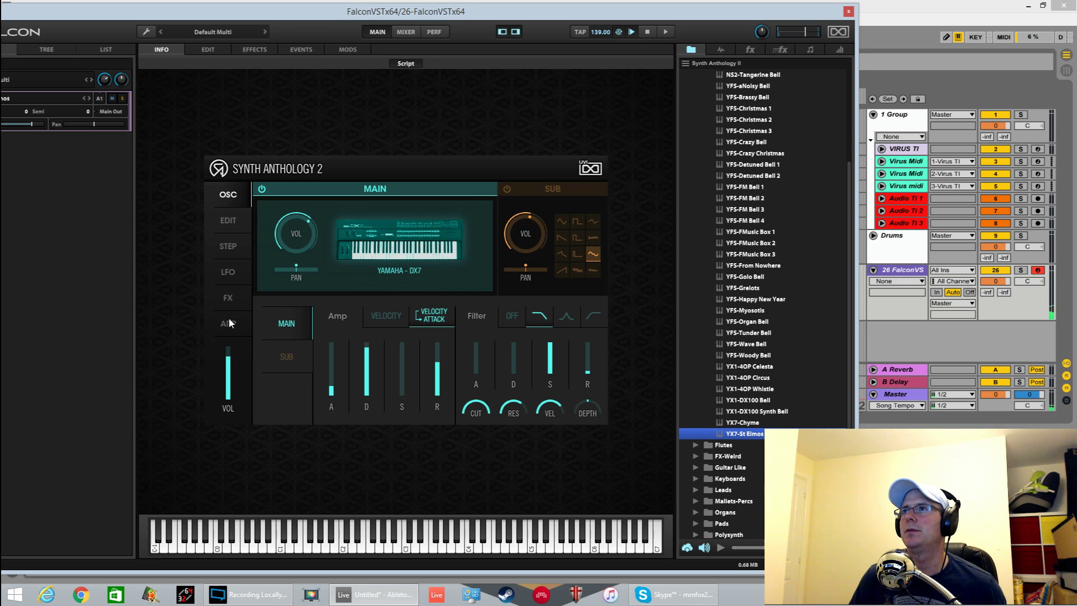
- Raise the delay effect's mix and adjust its delay time
click(227, 222)
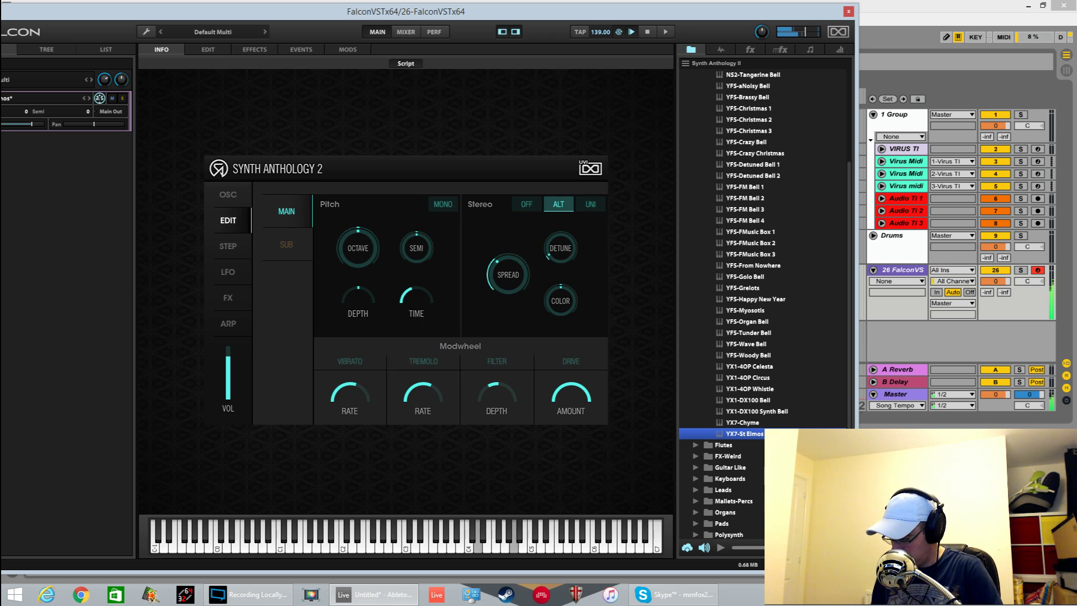
click(228, 297)
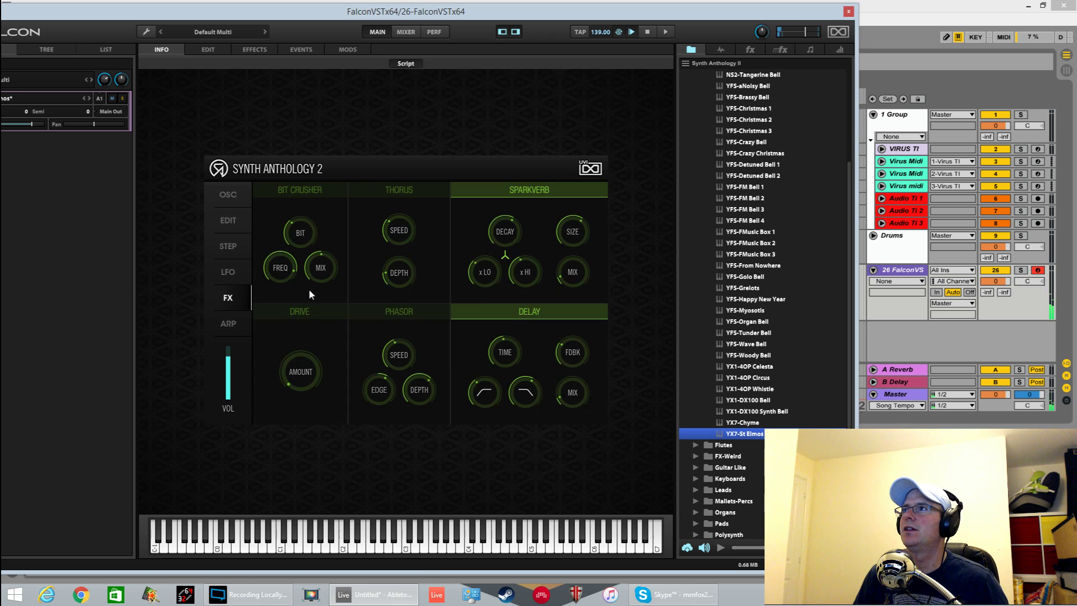
drag(569, 385, 572, 339)
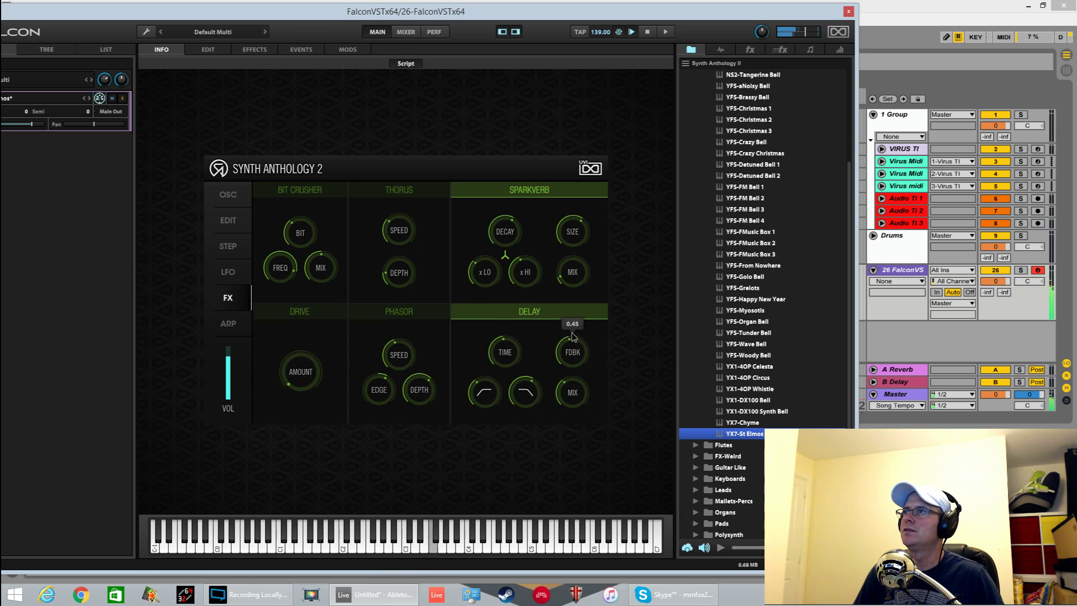
mouse_move(506, 353)
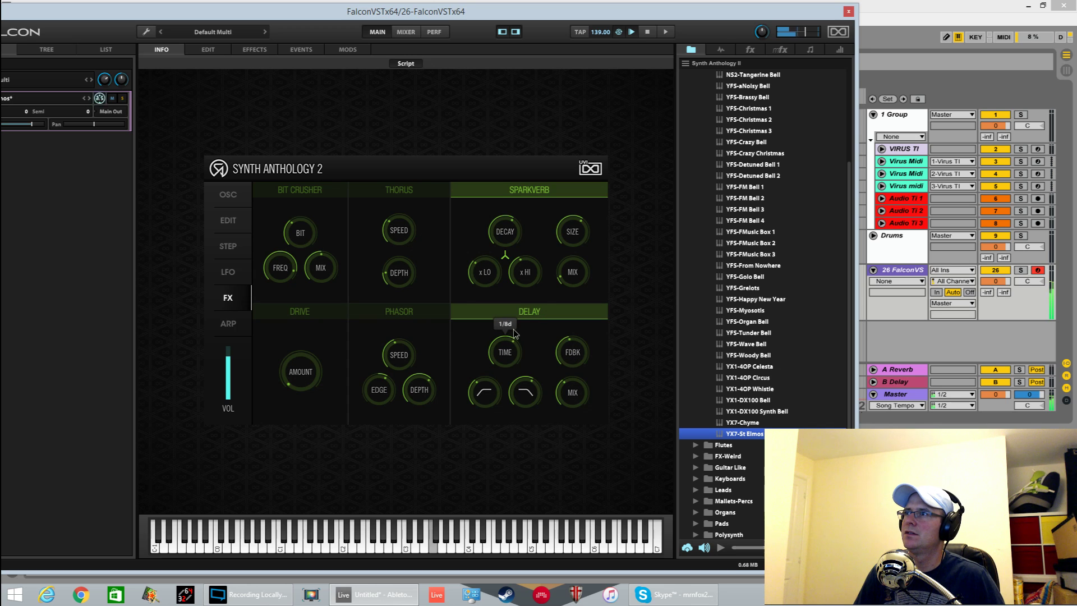
drag(511, 340, 518, 323)
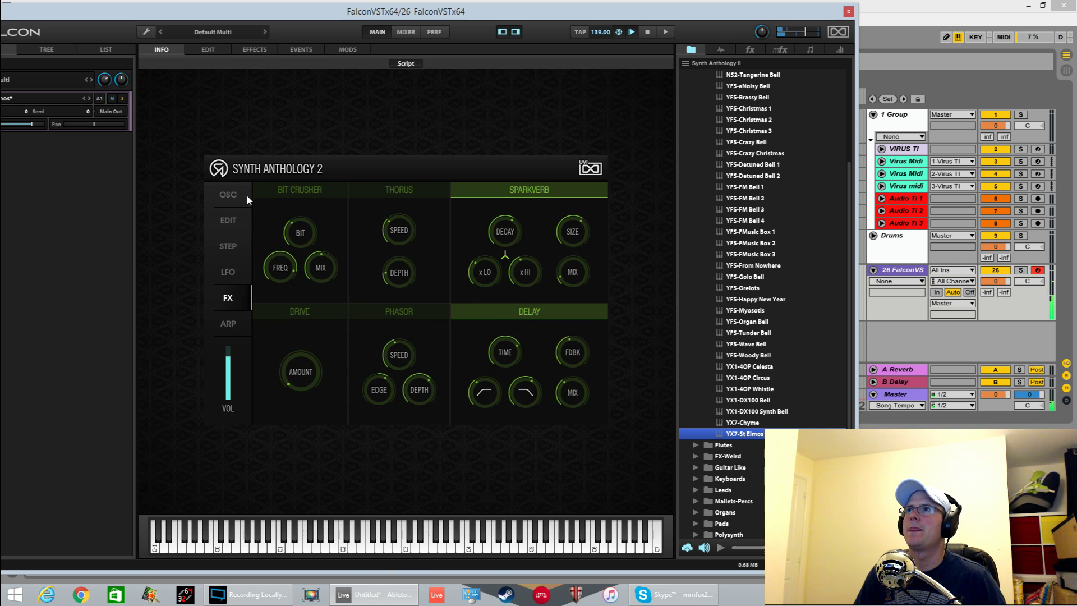
- Reshape the Main layer's low-pass filter: low cutoff, about 0.13 resonance, zero sustain, moderate decay and raised envelope depth
click(228, 194)
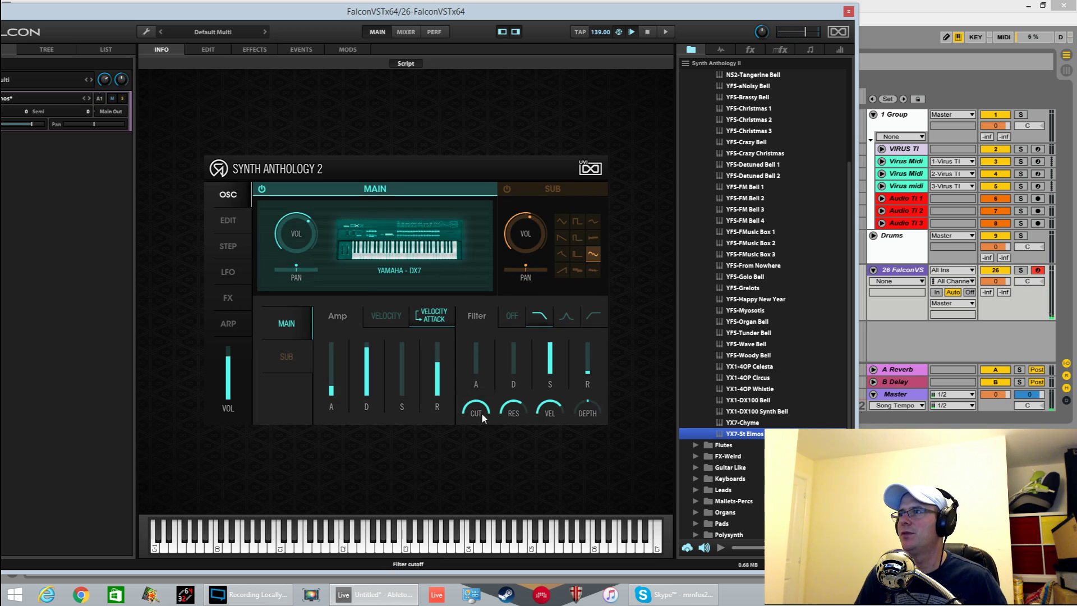
drag(481, 412, 481, 543)
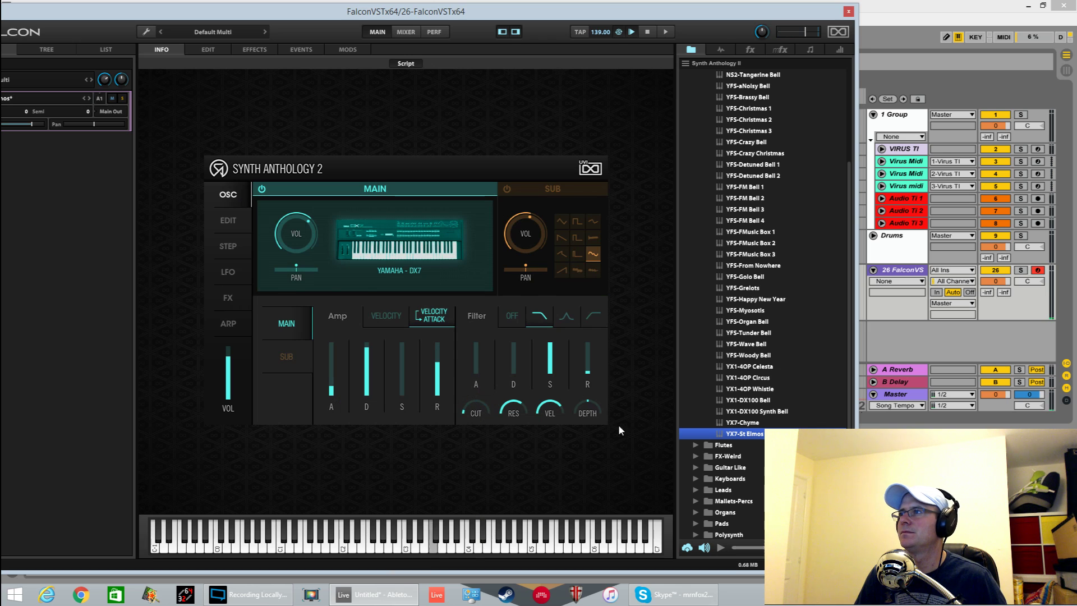
click(513, 370)
drag(502, 426, 502, 492)
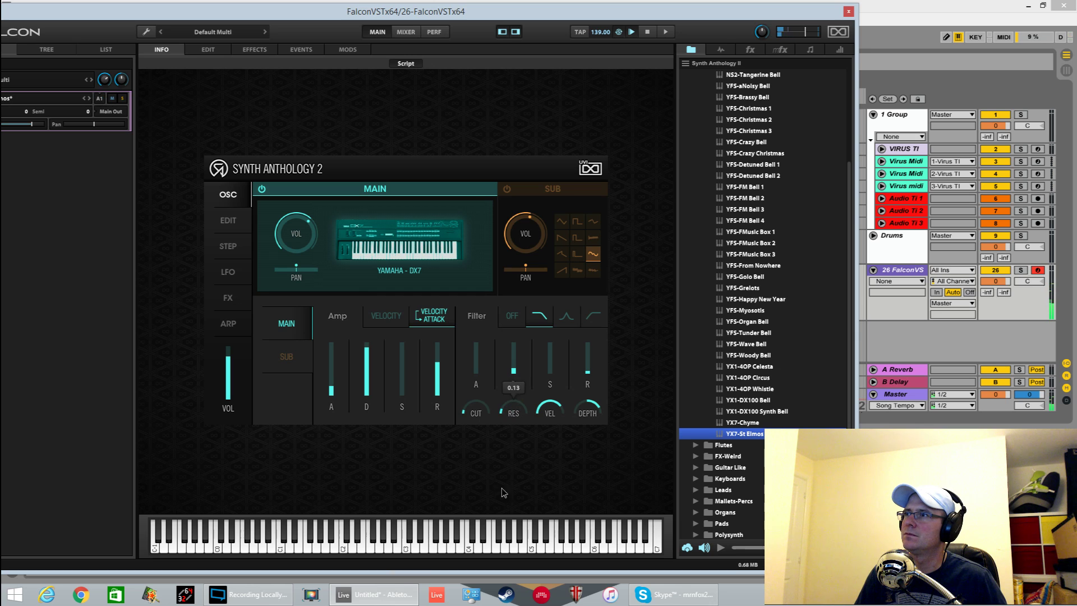
scroll(514, 374, up, 3)
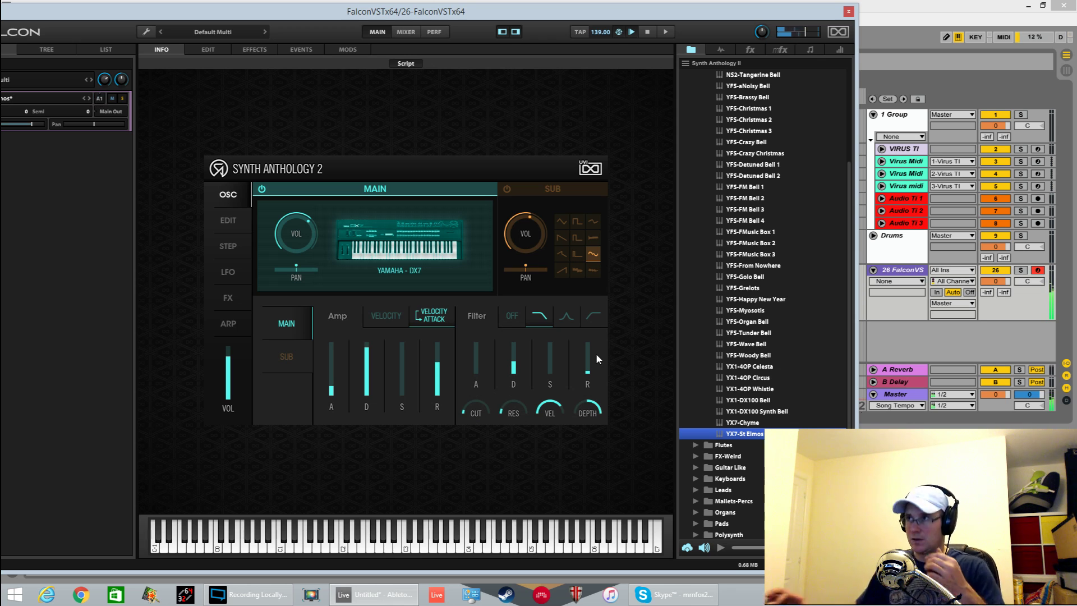
- Give the Sub oscillator a square waveform and switch the Sub layer on
click(578, 223)
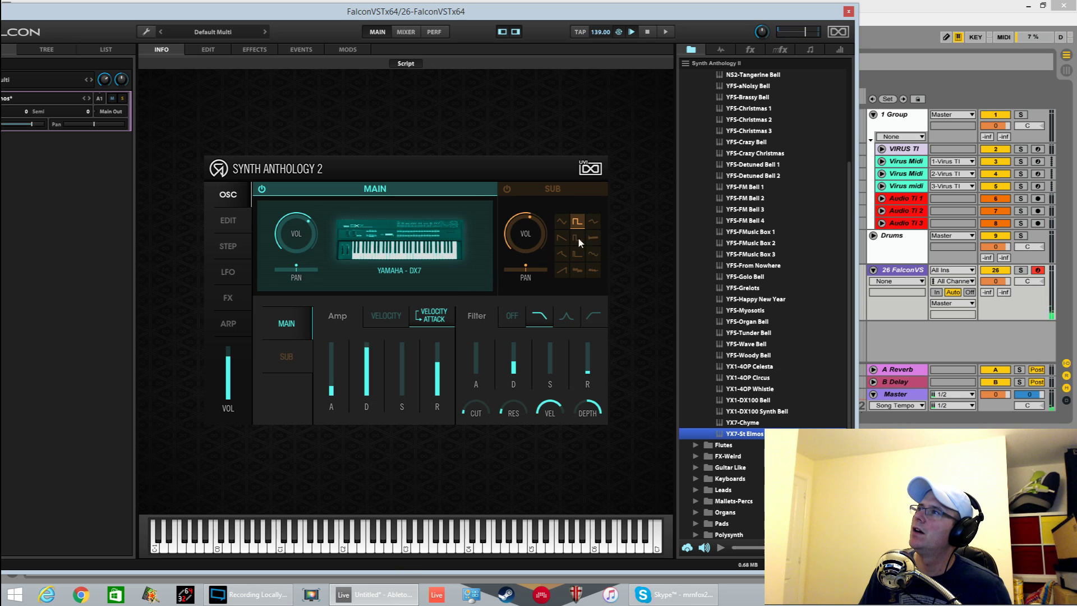
click(507, 189)
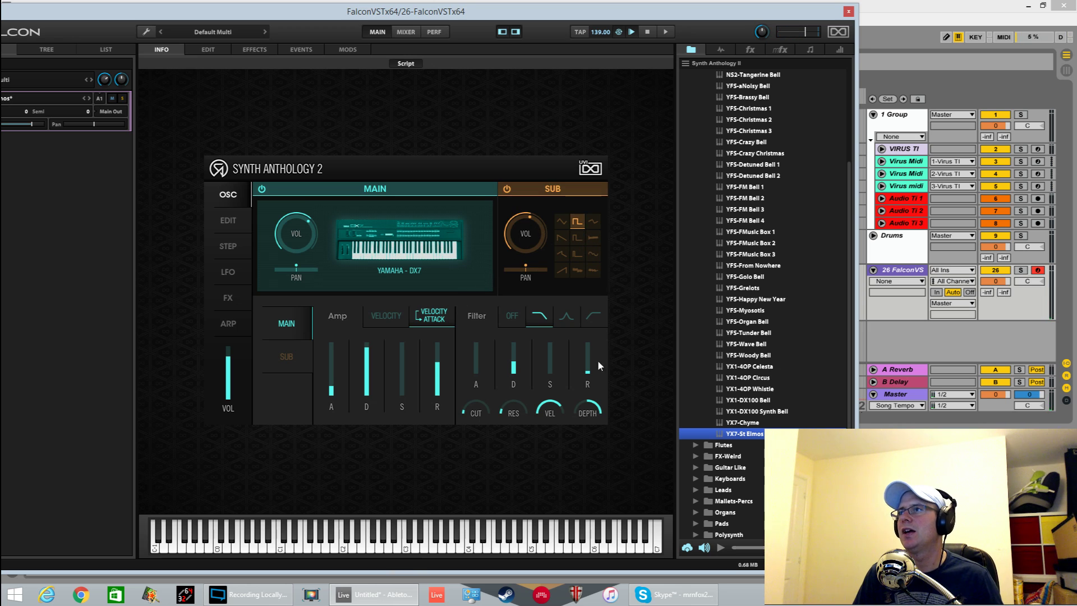
click(289, 358)
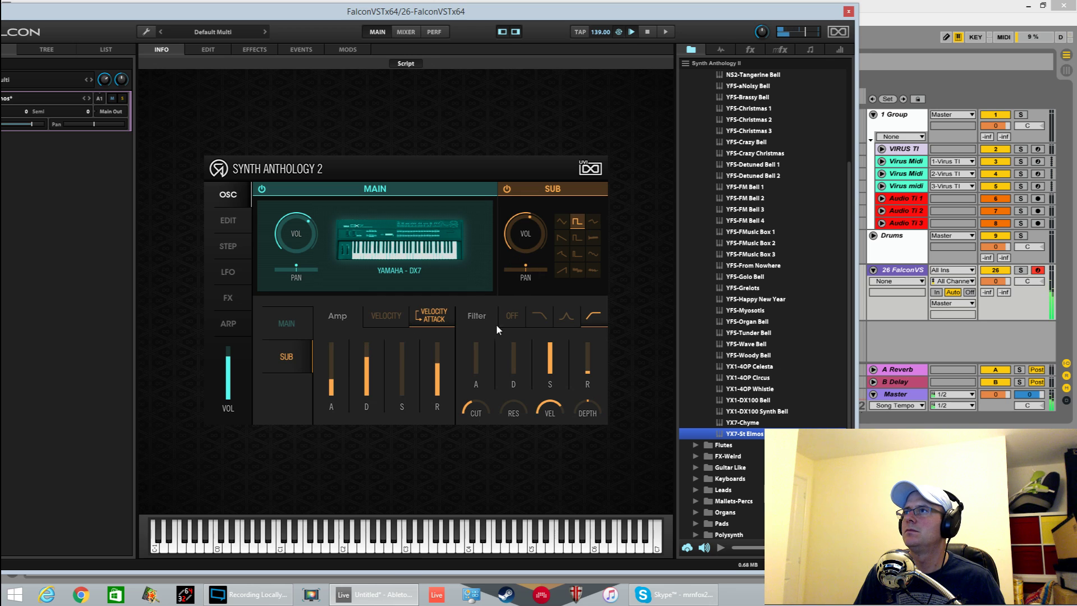
mouse_move(546, 409)
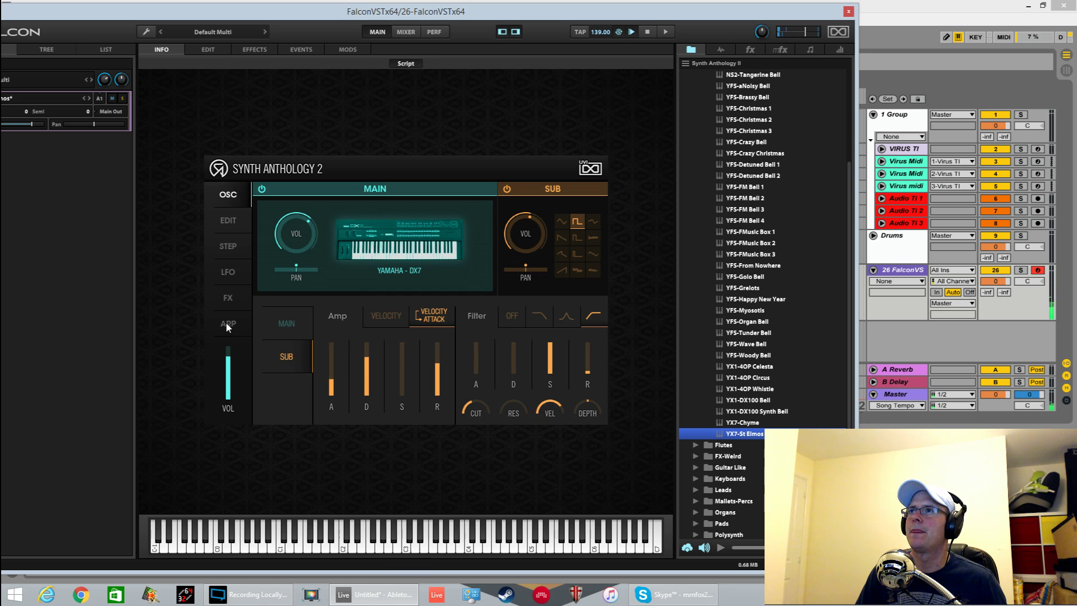
- Lower the Sub layer's amp attack to zero and adjust its octave pitch
click(228, 222)
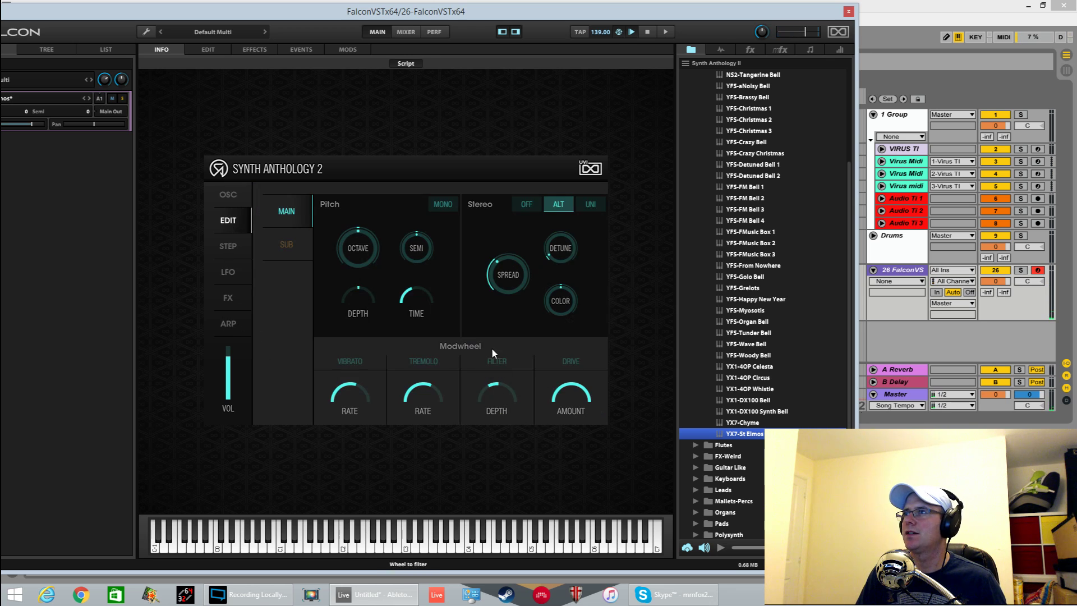
click(281, 244)
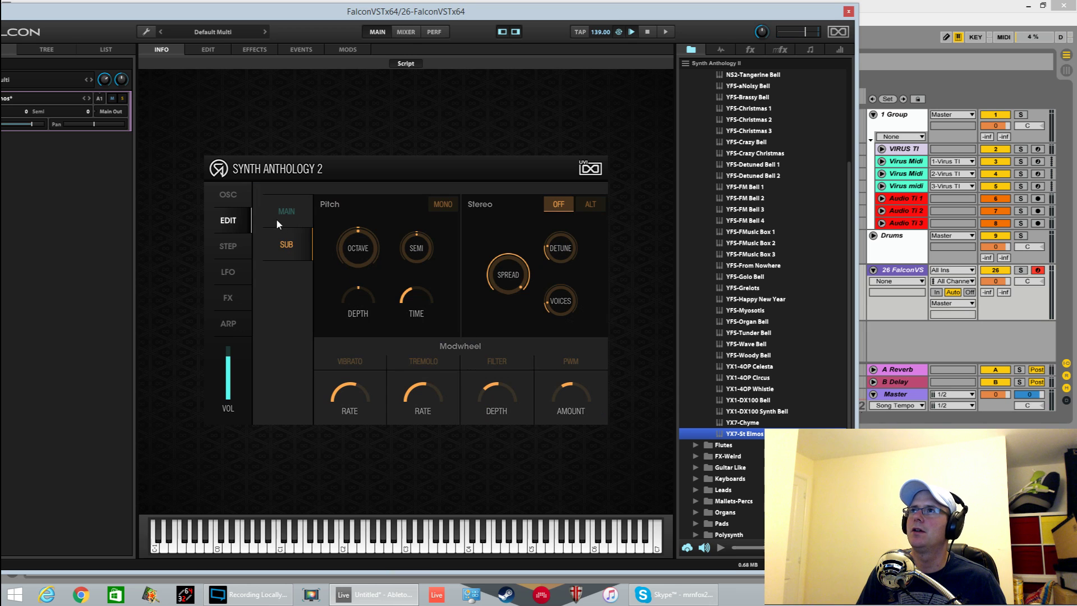
click(228, 194)
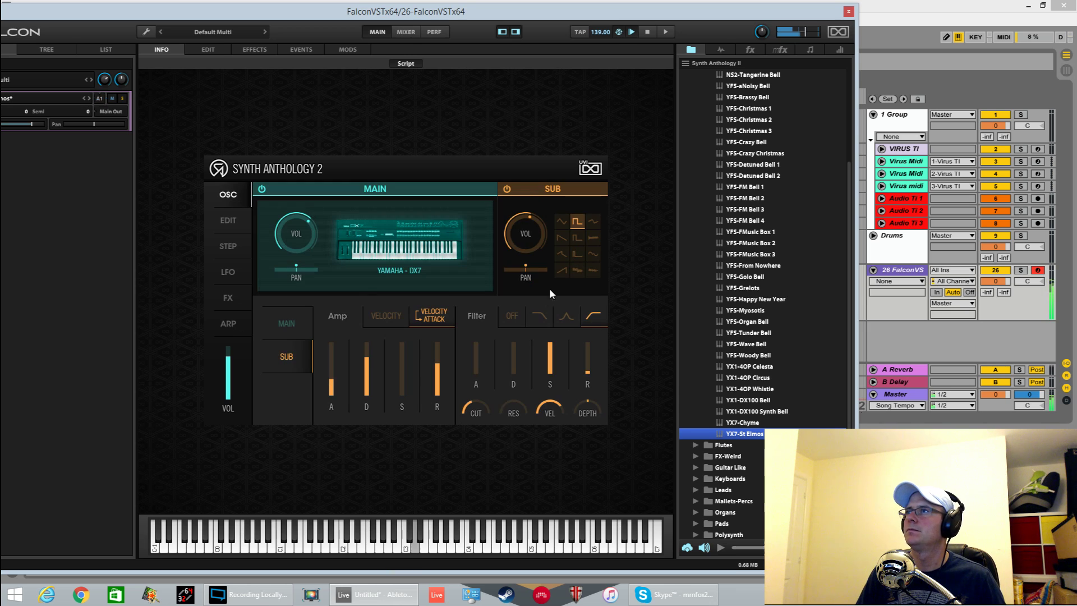
drag(330, 380, 332, 394)
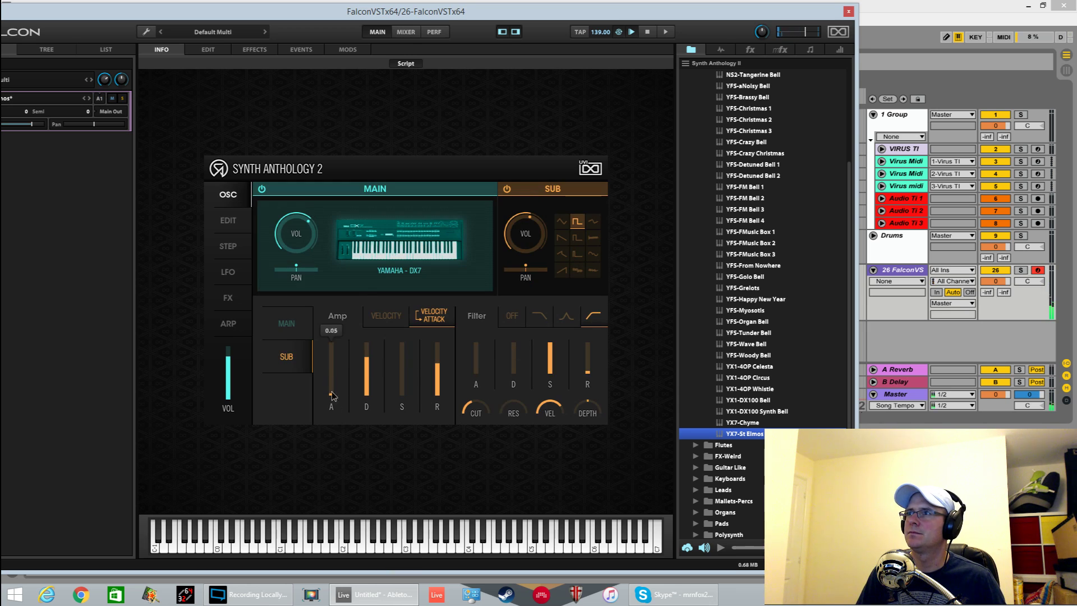
click(229, 222)
drag(362, 254, 429, 233)
mouse_move(417, 249)
click(228, 195)
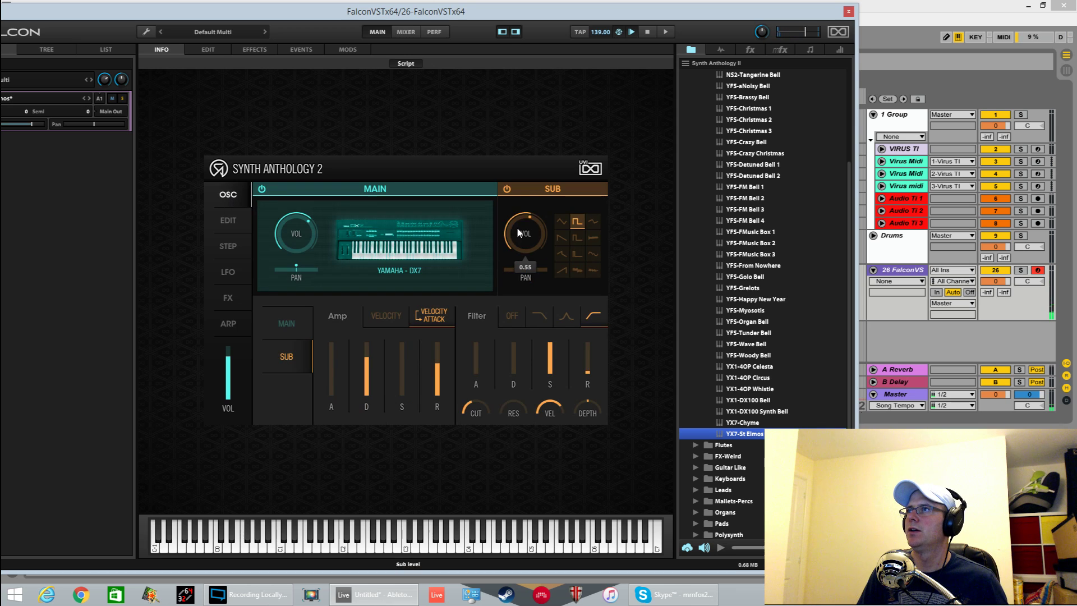
- Adjust the Sub volume and set its amp envelope to zero decay, full sustain and a short release
drag(518, 232, 518, 251)
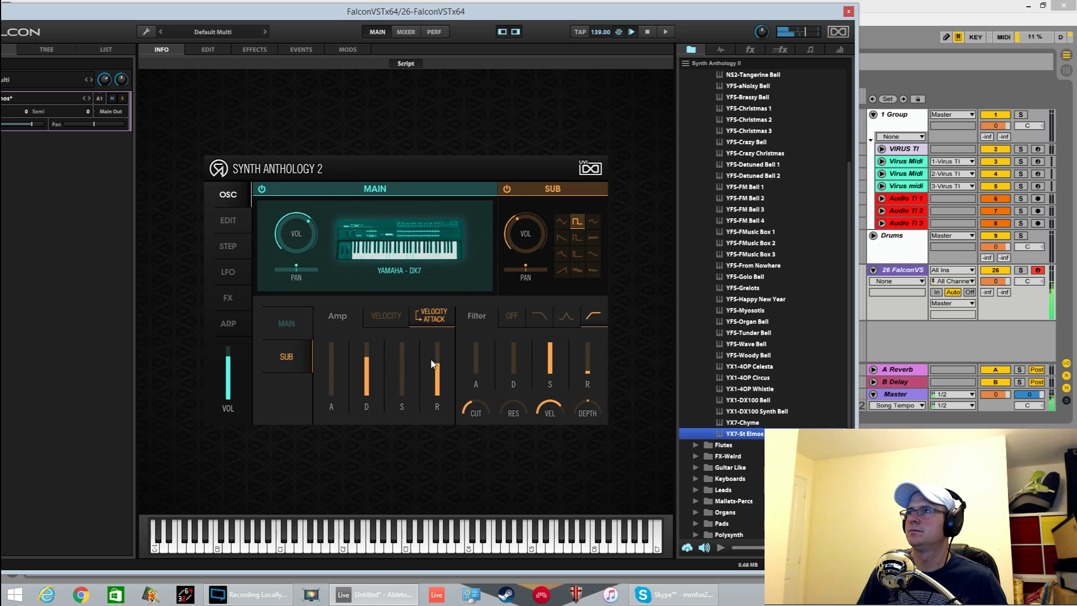
drag(432, 364, 437, 386)
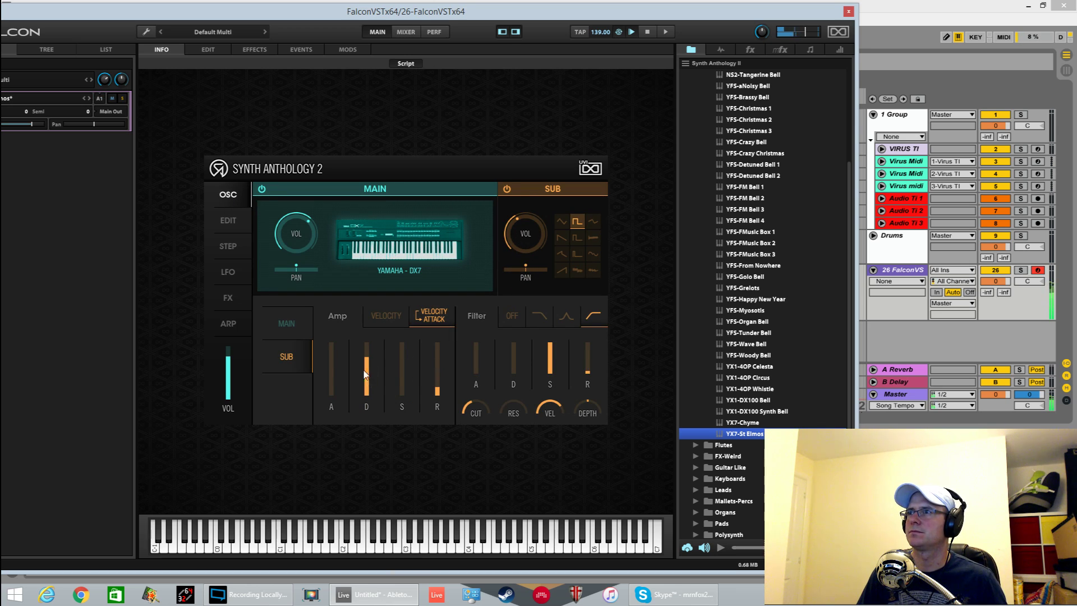
drag(365, 370, 369, 454)
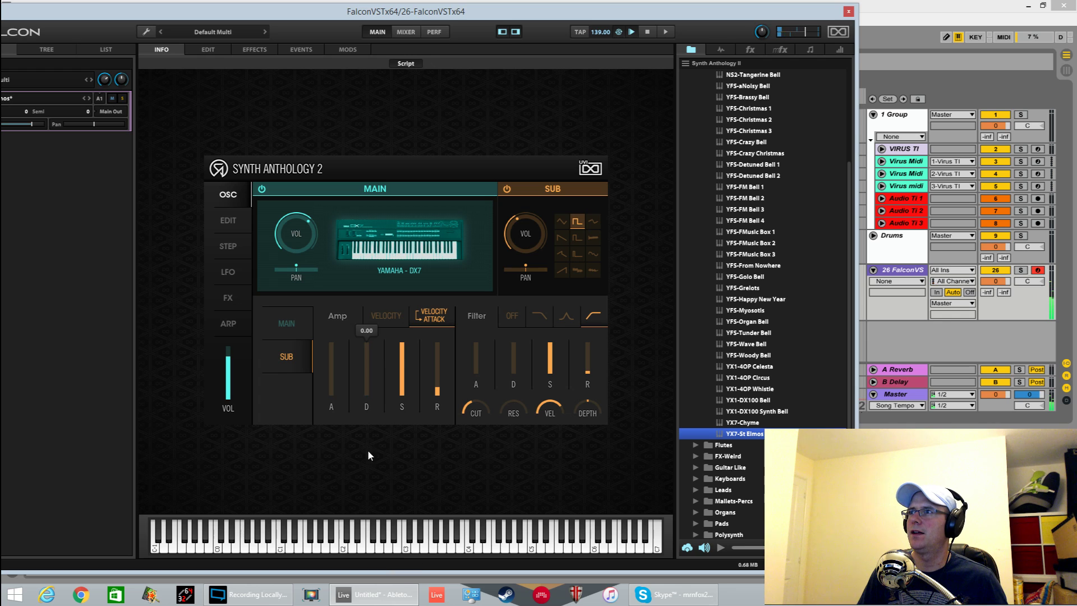
- Set the Sub filter to low-pass with low cutoff, zero sustain, short decay and about 0.81 envelope depth
drag(550, 345, 552, 406)
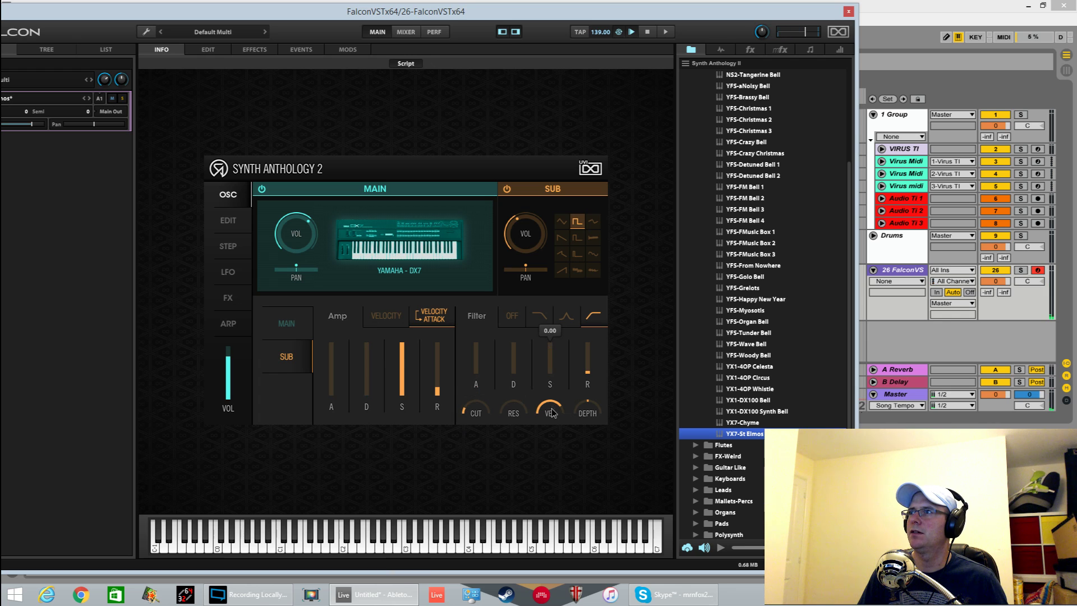
drag(511, 366, 512, 346)
click(539, 315)
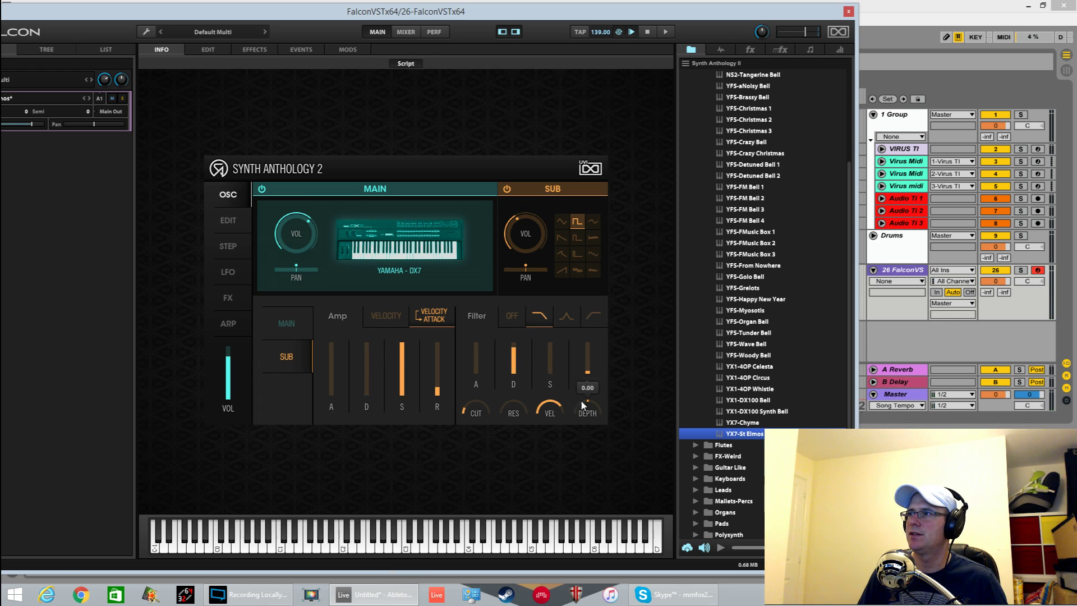
drag(582, 405, 591, 371)
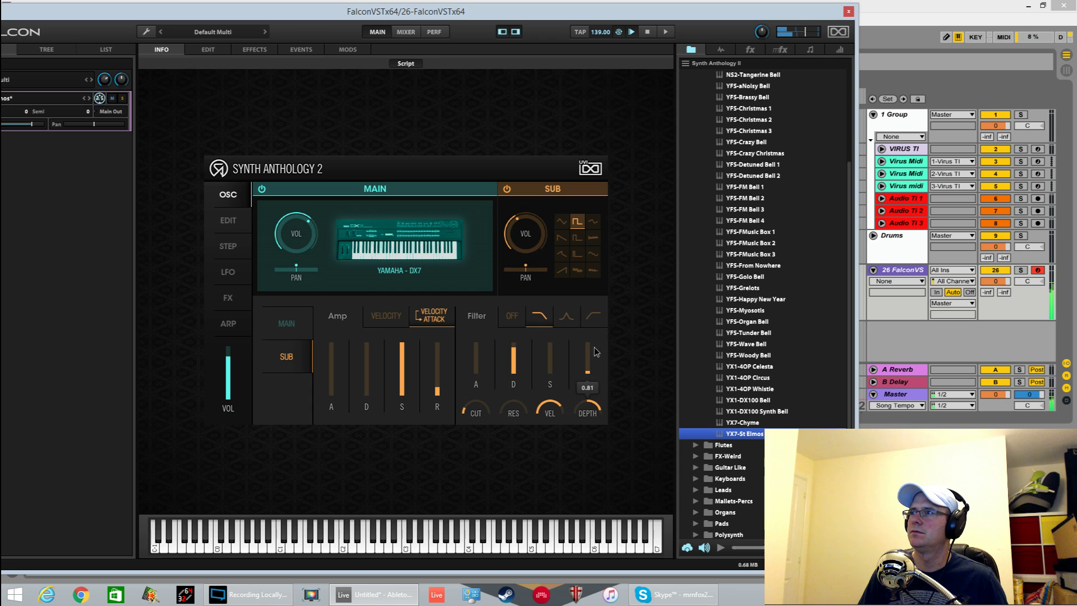
drag(513, 351, 514, 368)
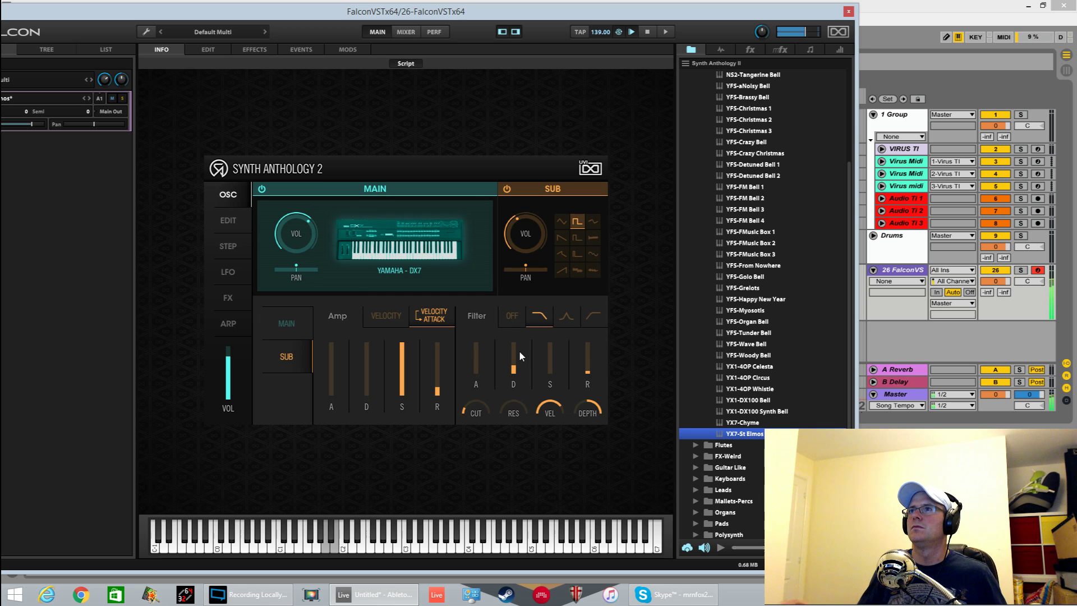
- Redraw the step modulation pattern with a full first step and all others at zero, and cut down the step count
click(245, 251)
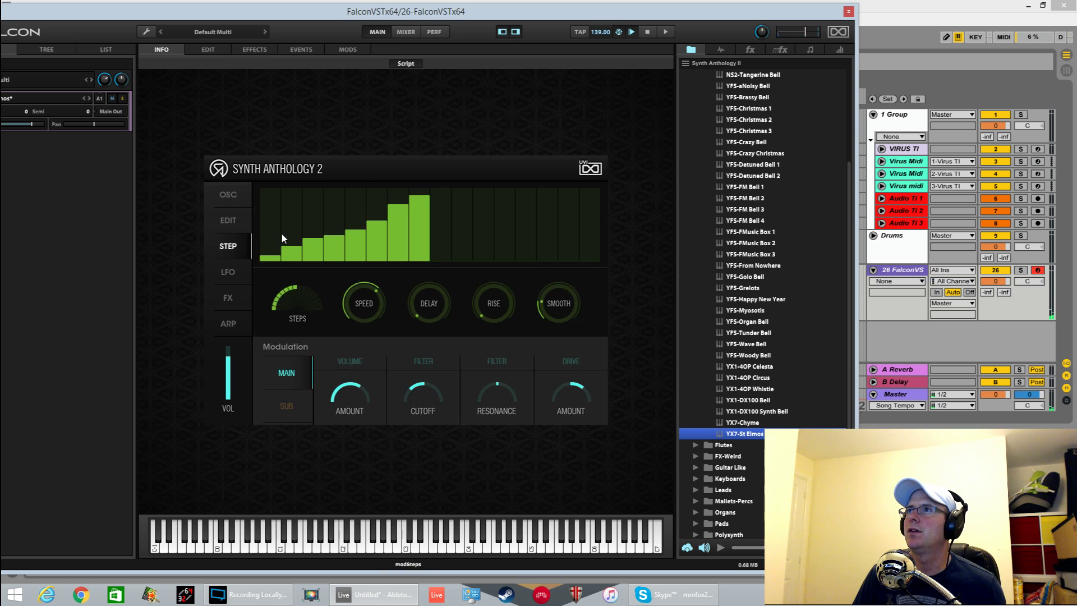
mouse_move(281, 232)
mouse_down()
mouse_move(289, 194)
mouse_move(288, 309)
mouse_up()
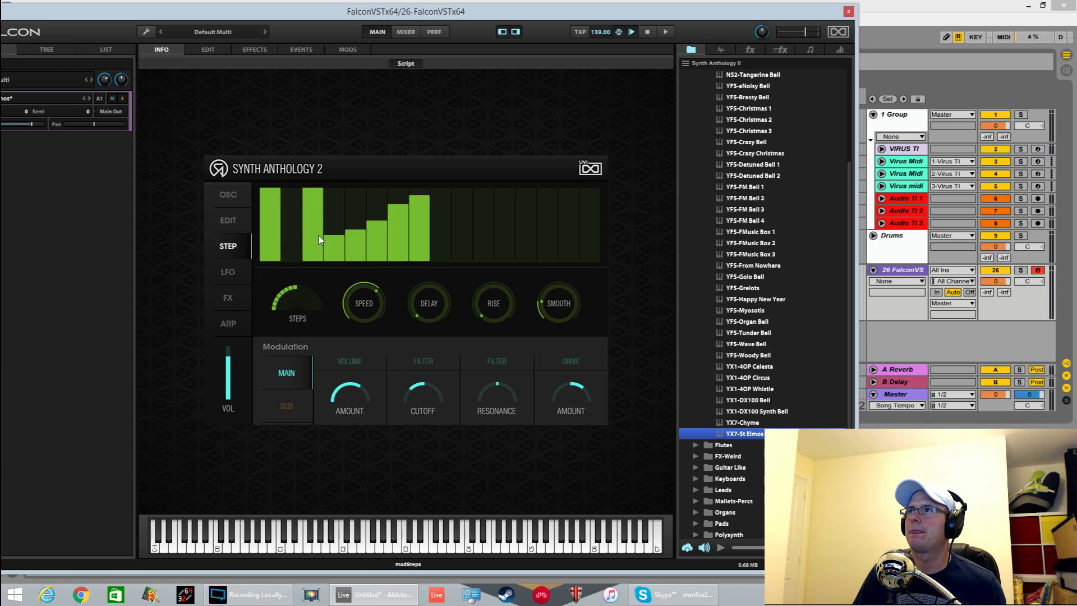
mouse_move(319, 238)
mouse_down()
mouse_move(325, 263)
mouse_move(438, 275)
mouse_up()
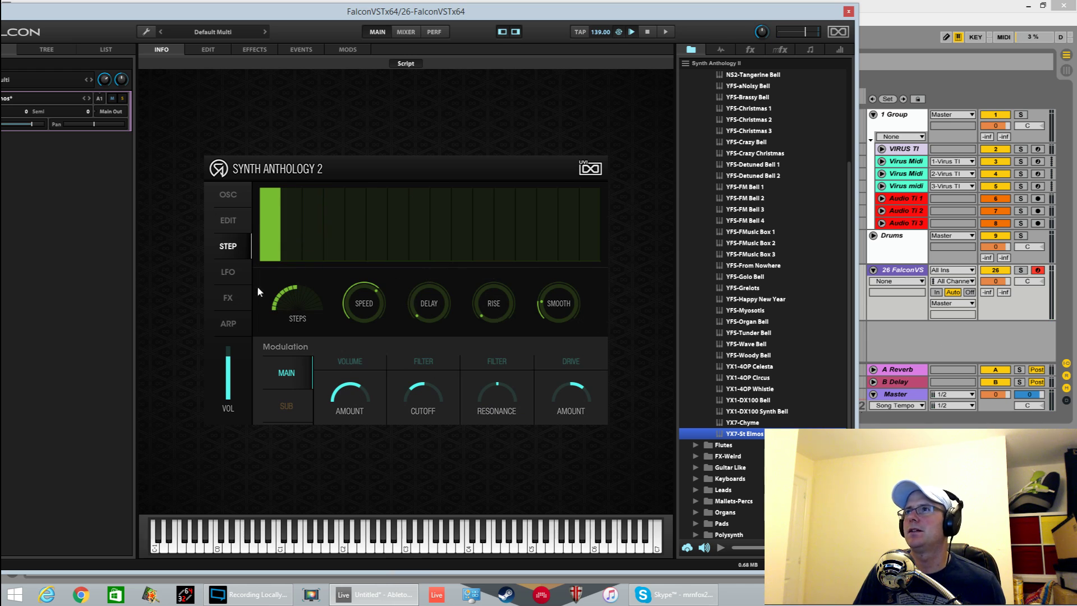
drag(303, 320, 301, 348)
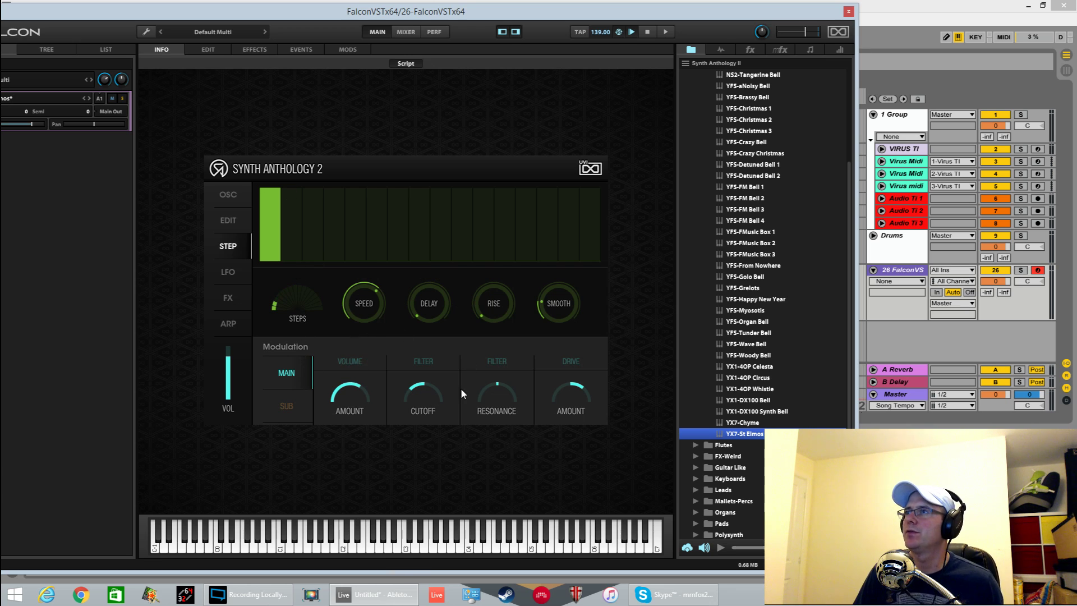
- Enable step modulation of the Main layer's volume and filter cutoff, raise both amounts, and slow the step speed
click(286, 404)
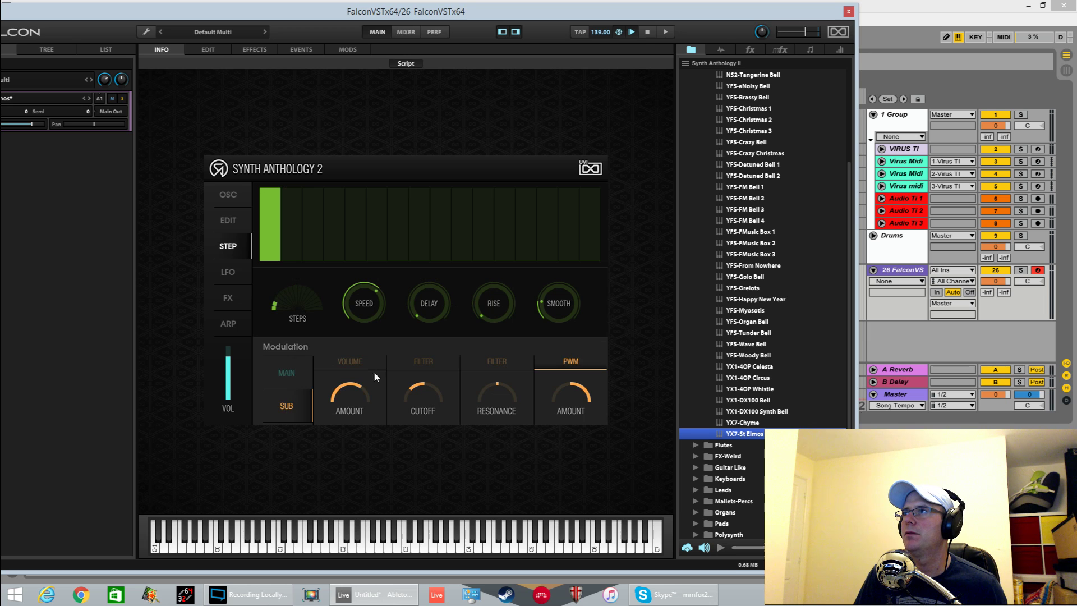
click(311, 372)
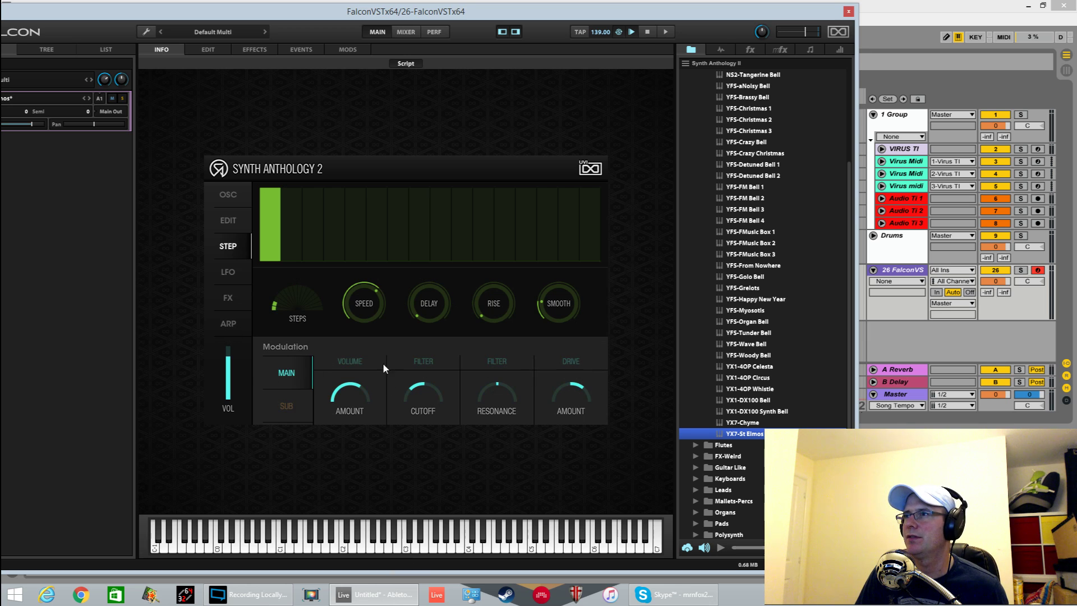
click(359, 361)
drag(352, 389, 354, 384)
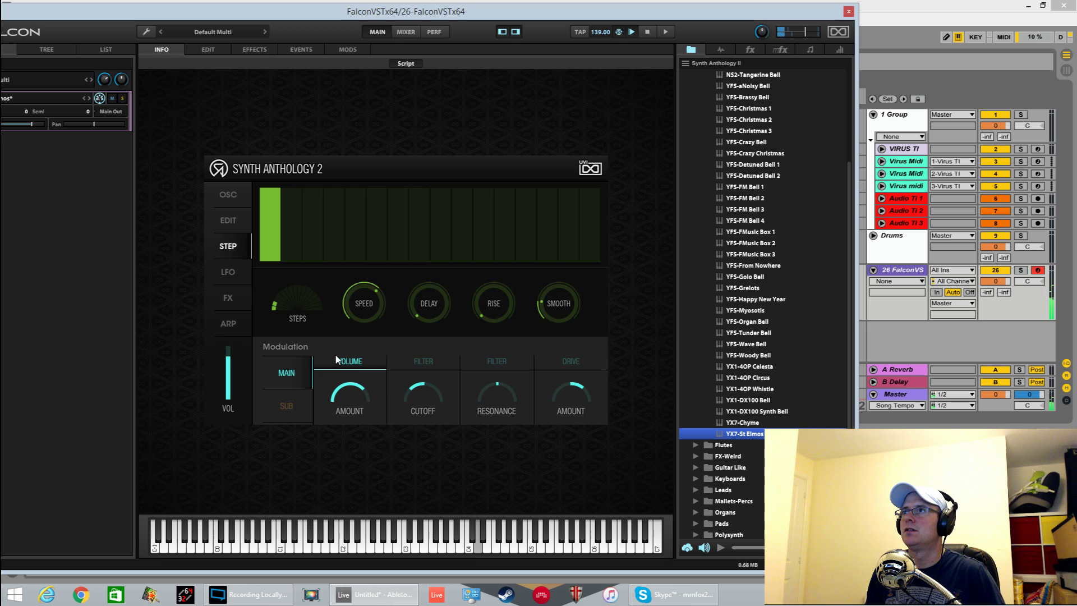
drag(359, 302, 415, 346)
mouse_move(416, 392)
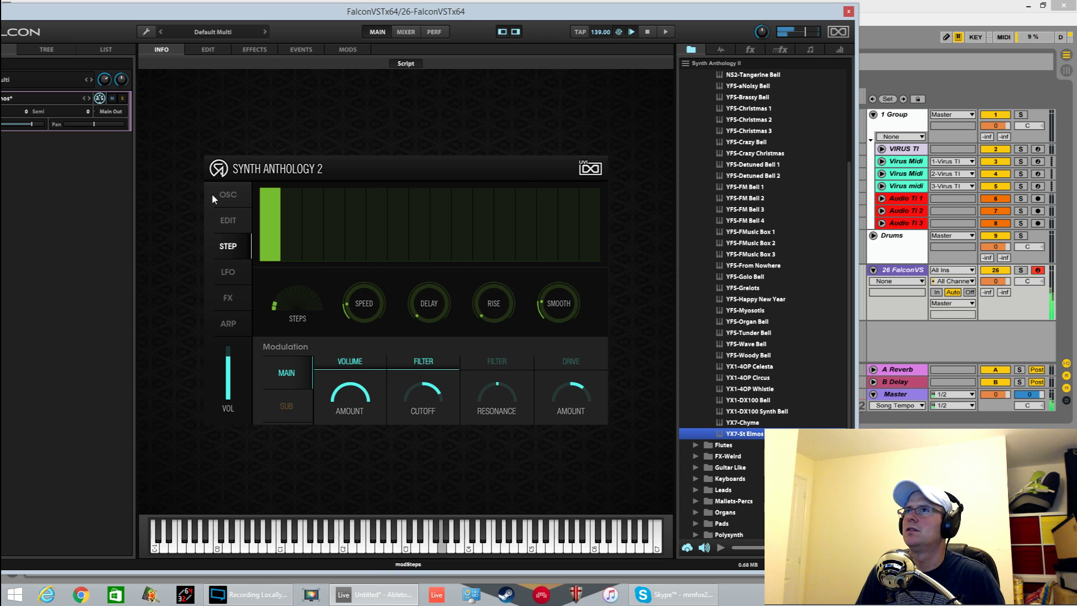
- Switch off the Sub layer and increase the step modulator's speed
click(234, 195)
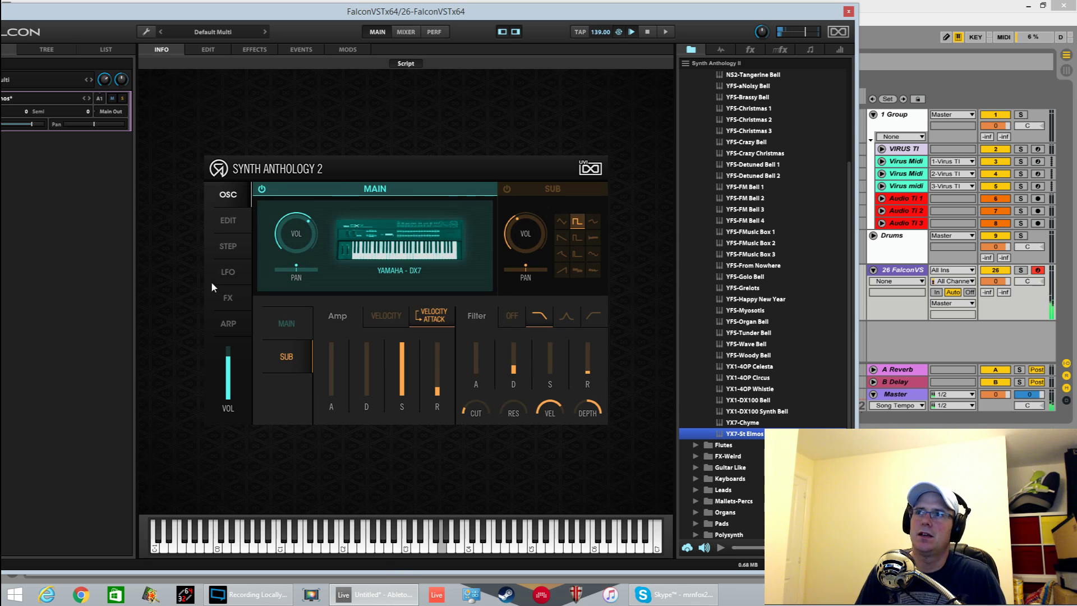
click(228, 247)
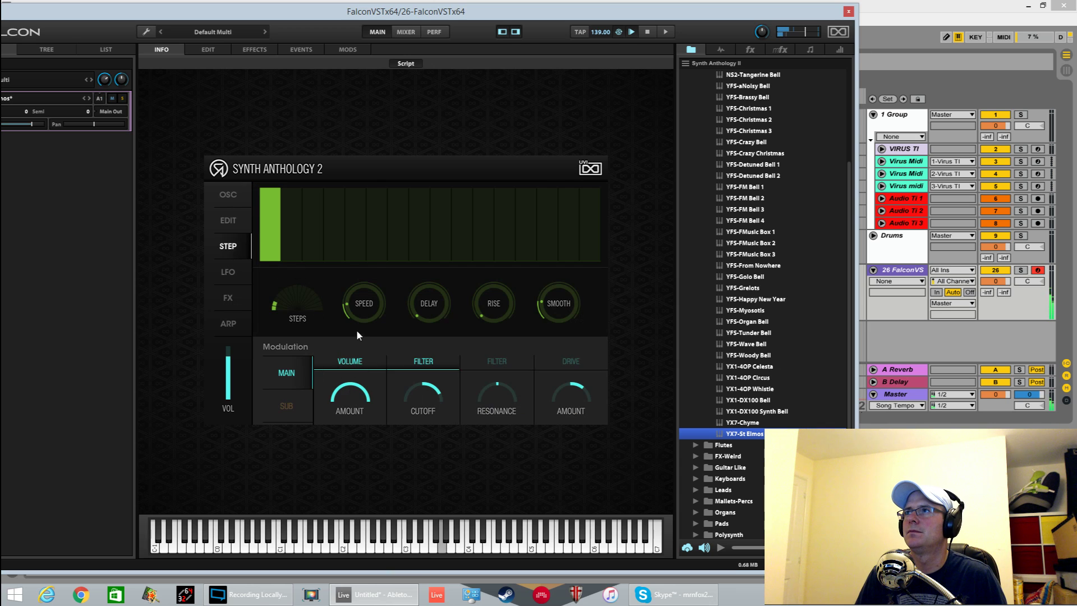
mouse_move(367, 291)
drag(367, 291, 377, 273)
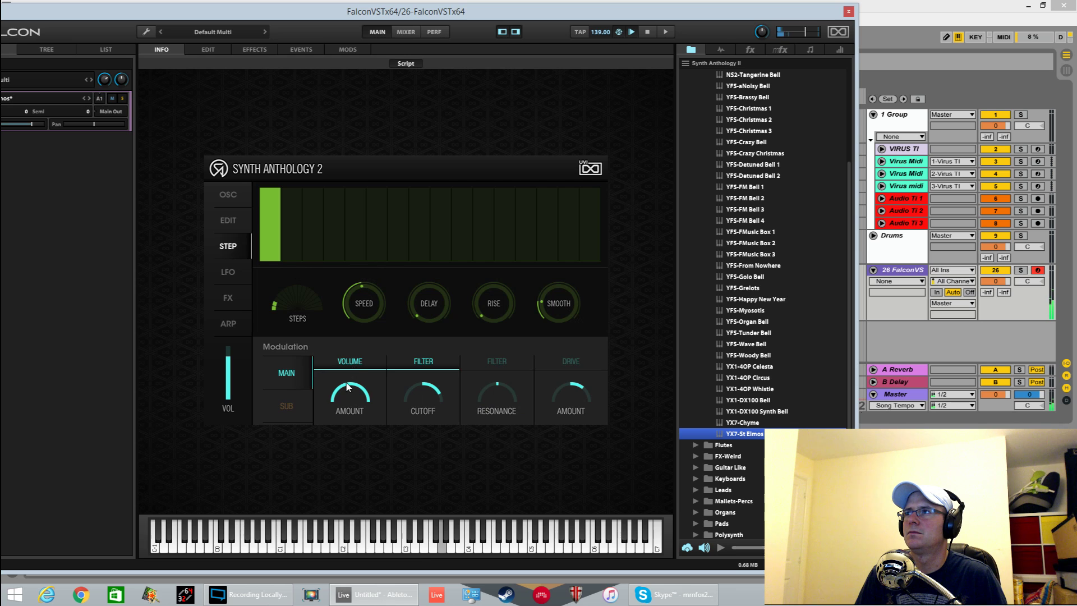
- Enable step modulation of the Main layer's filter resonance and raise its amount
mouse_move(353, 375)
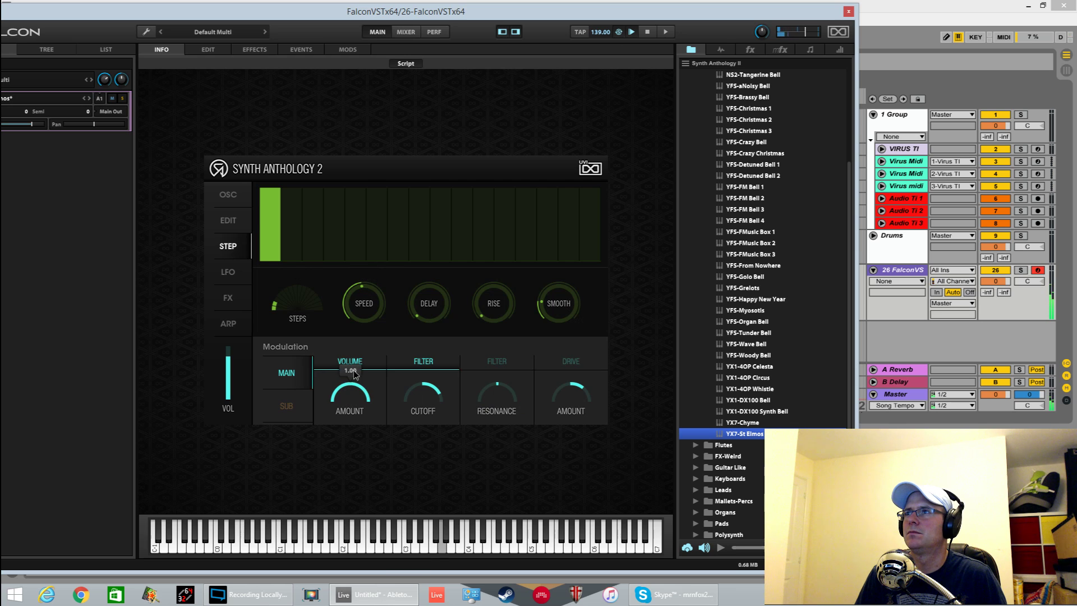
click(490, 363)
drag(495, 379, 497, 367)
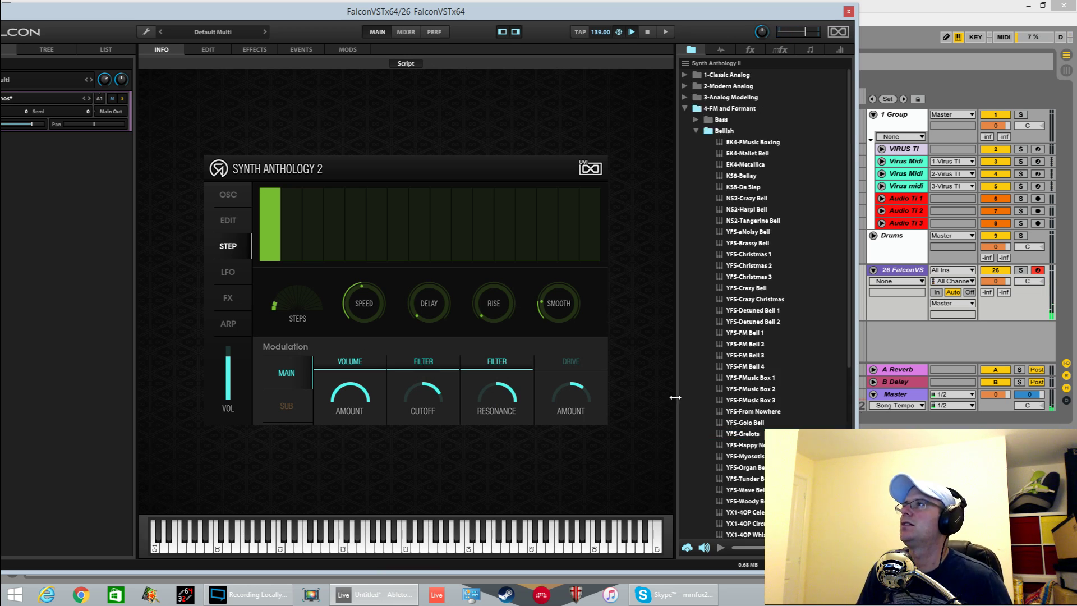
- Audition the DS1-Japanese 1 and FCX-Guitara presets from the Guitar Like folder of 9-Samplers
click(685, 136)
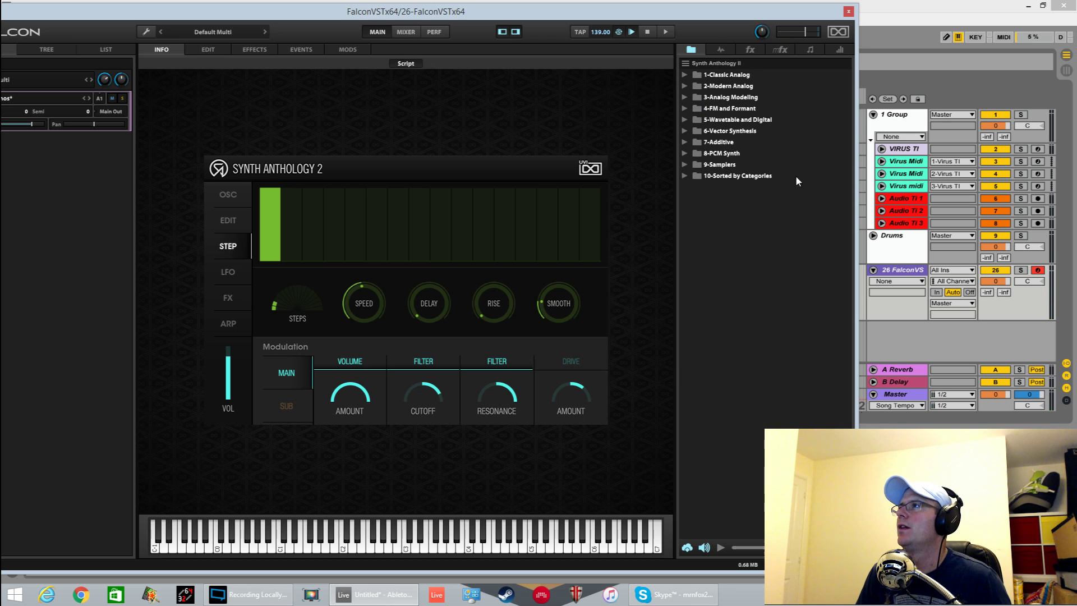
click(685, 165)
click(695, 209)
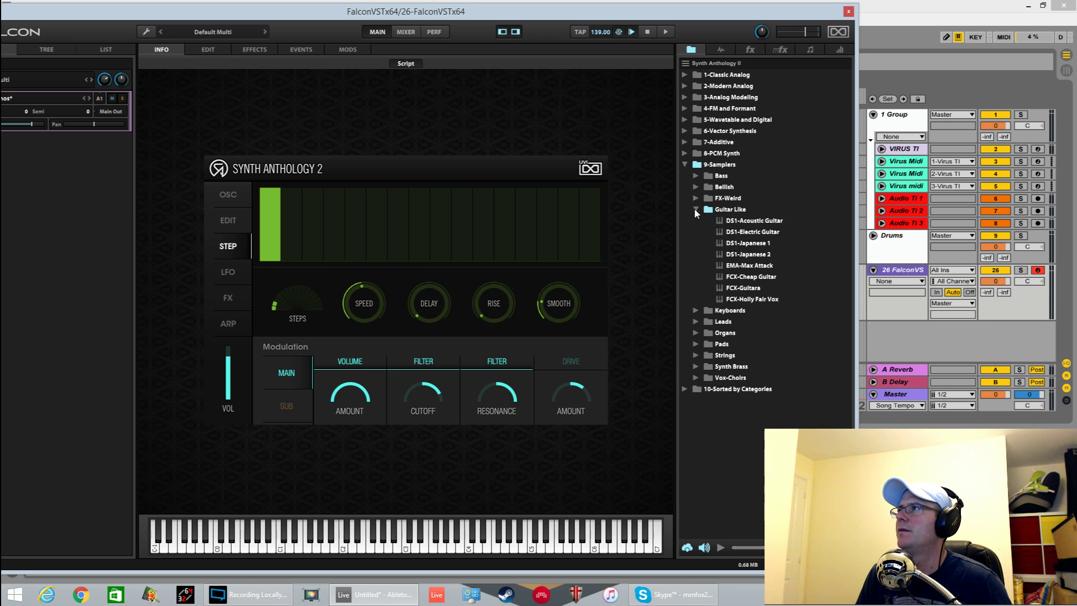
double_click(766, 242)
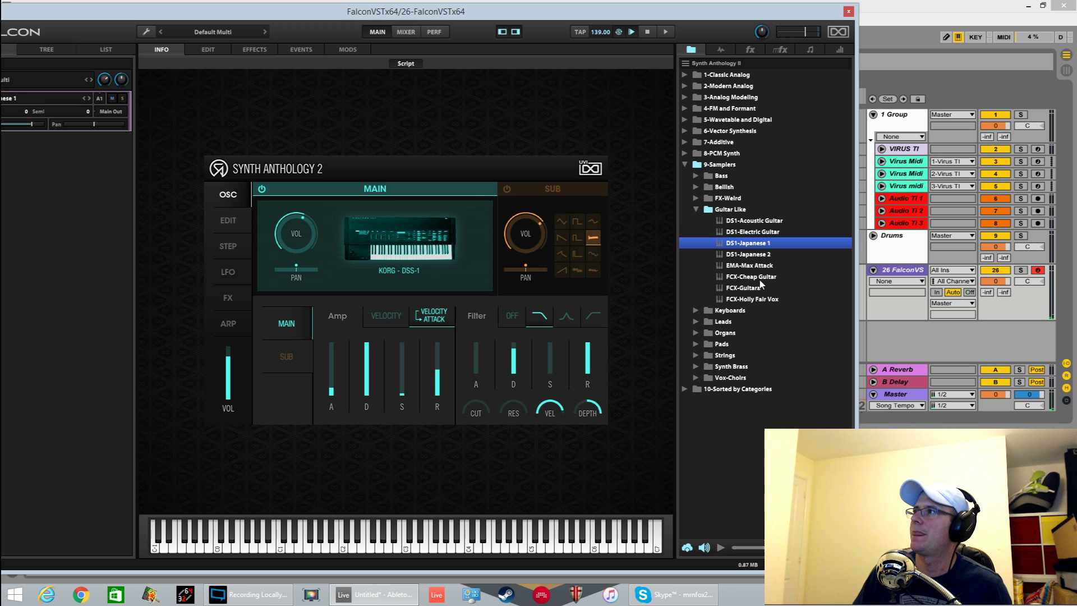
double_click(746, 288)
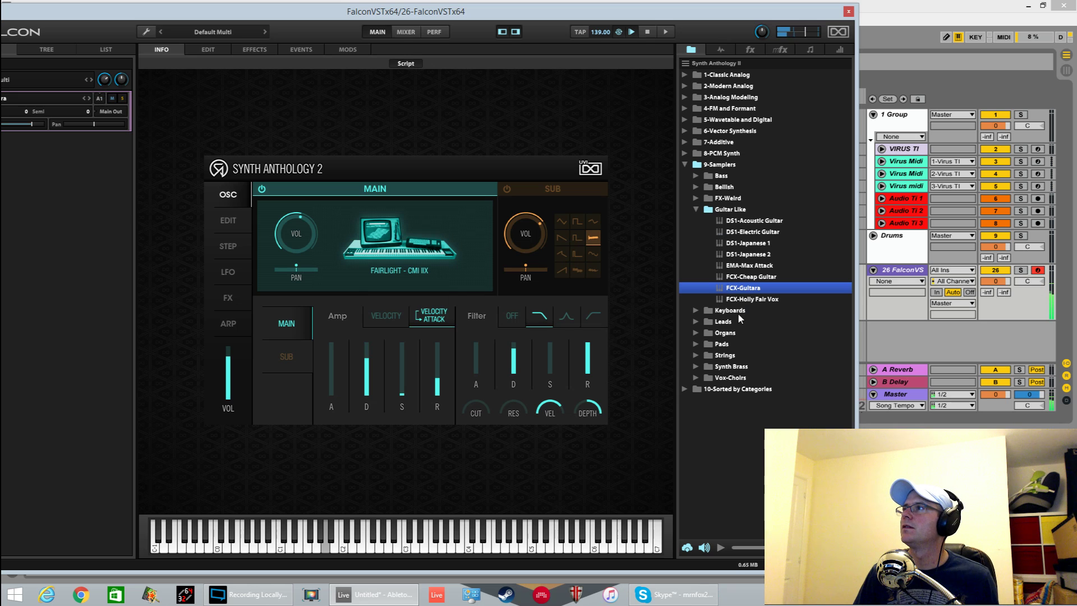
- Load the DS1-Super Clav preset from the Keyboards folder of 9-Samplers and collapse the 9-Samplers category
click(695, 310)
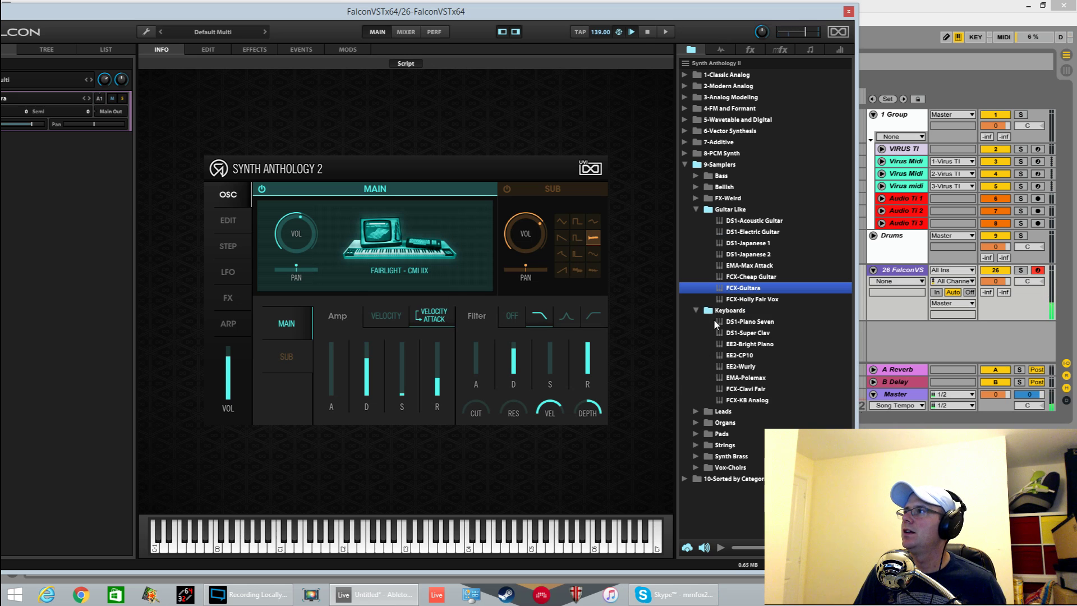
double_click(758, 333)
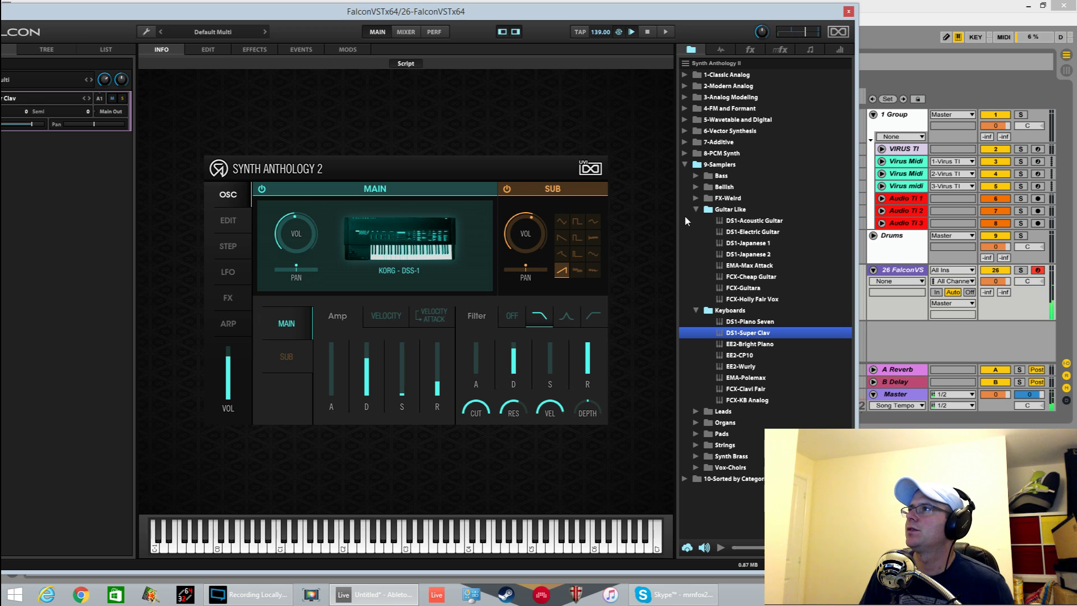
click(685, 164)
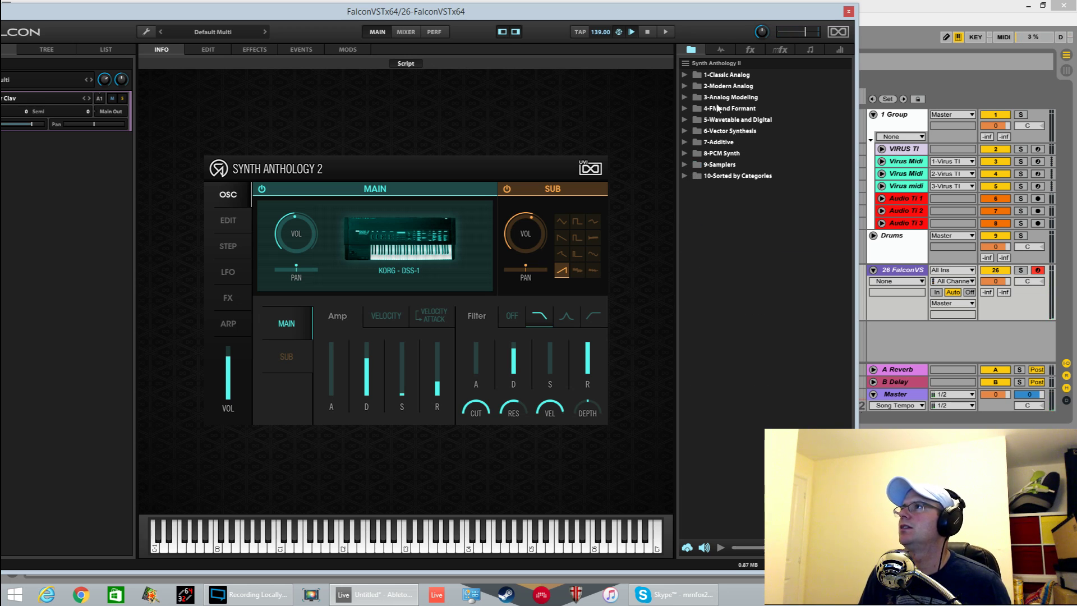
- Load the BOO-Sync Boom preset from the 2-Modern Analog leads in 10-Sorted by Categories
click(684, 176)
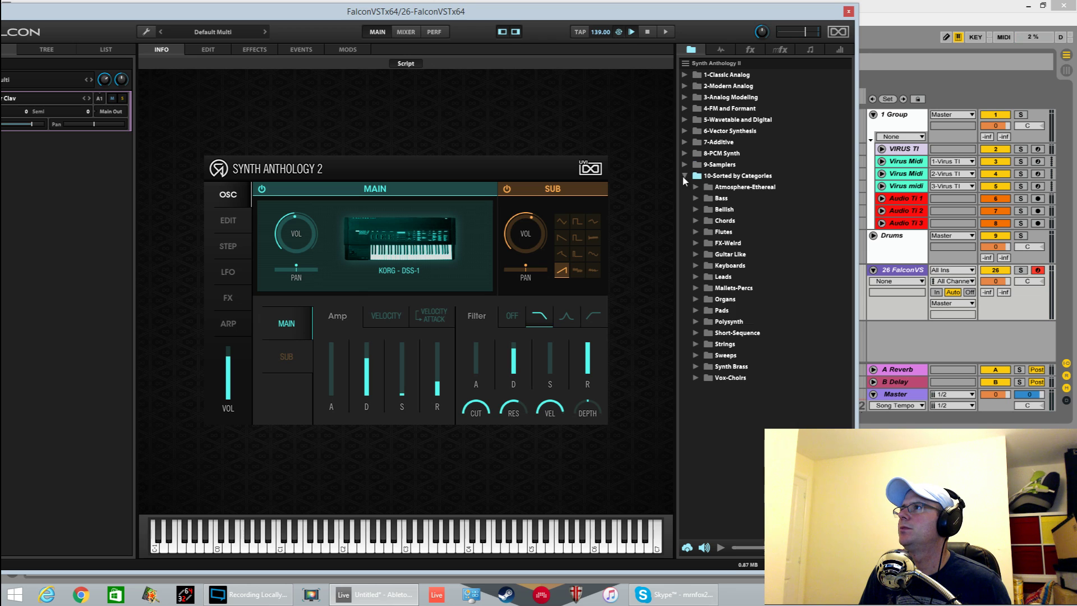
click(696, 277)
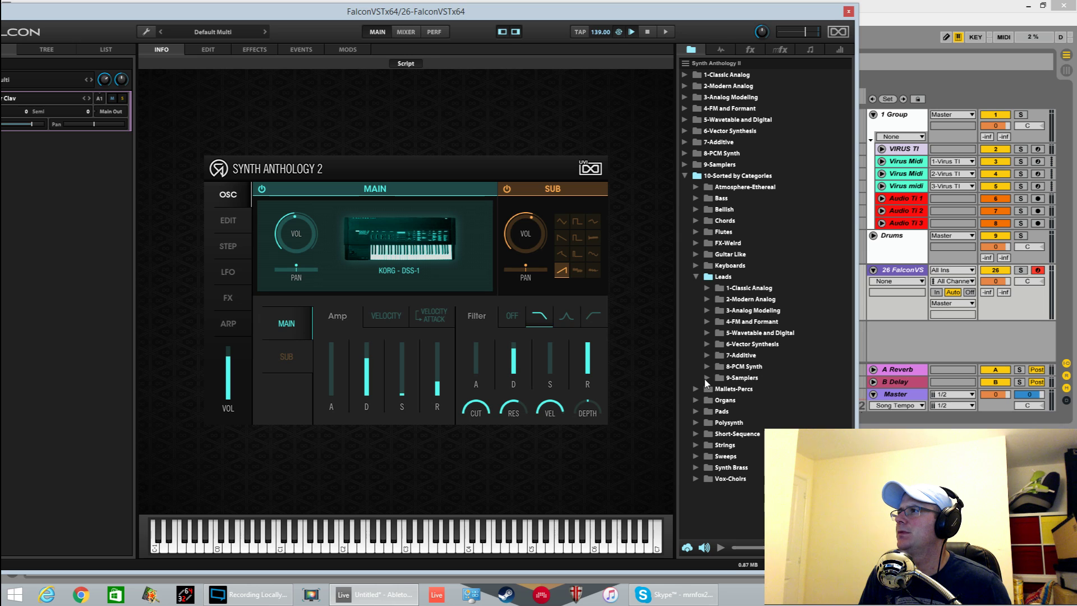
click(706, 299)
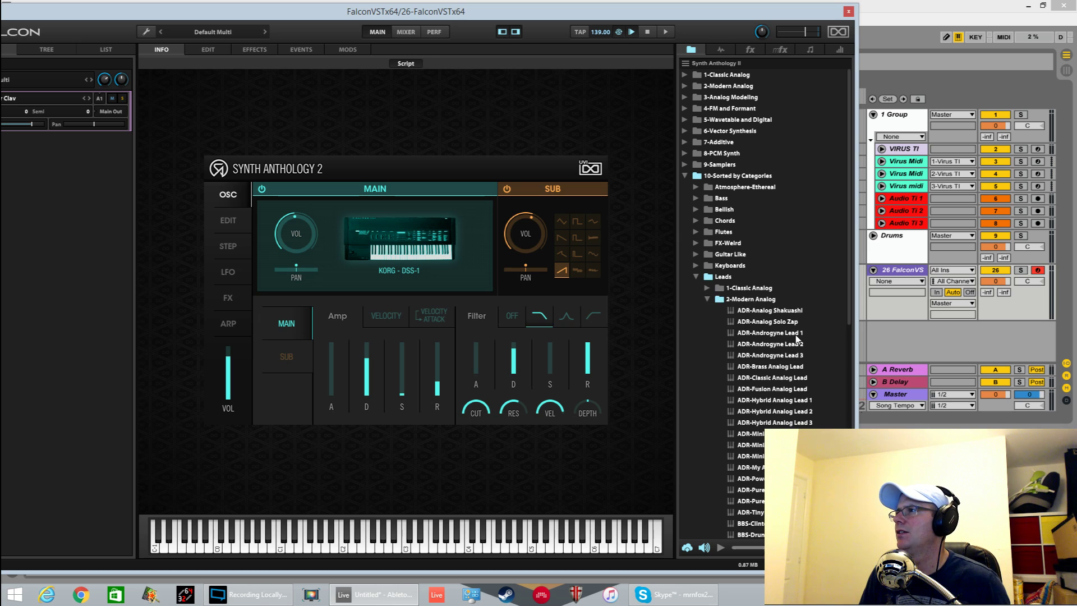
scroll(798, 353, down, 3)
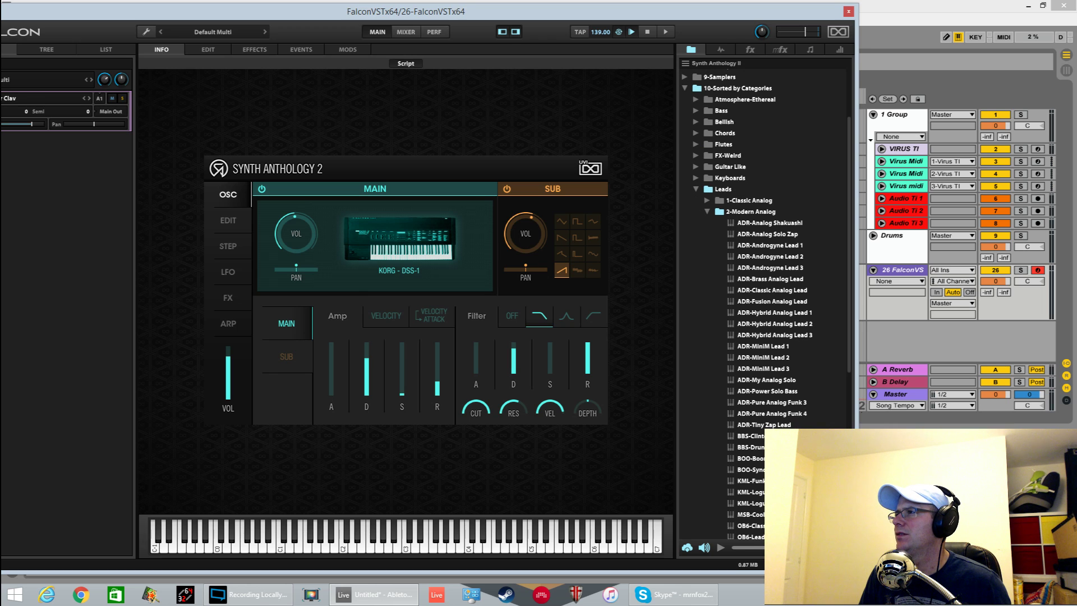
click(750, 469)
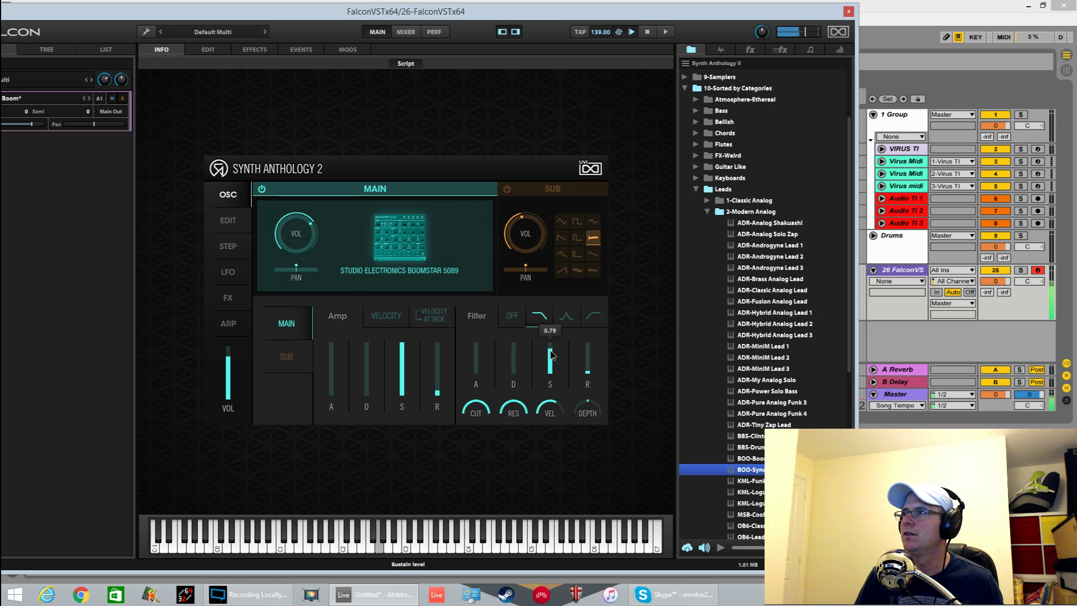
- Reshape the Main layer's filter with zero envelope sustain, a lower cutoff, and more envelope decay and depth
drag(550, 350, 550, 393)
drag(475, 408, 493, 521)
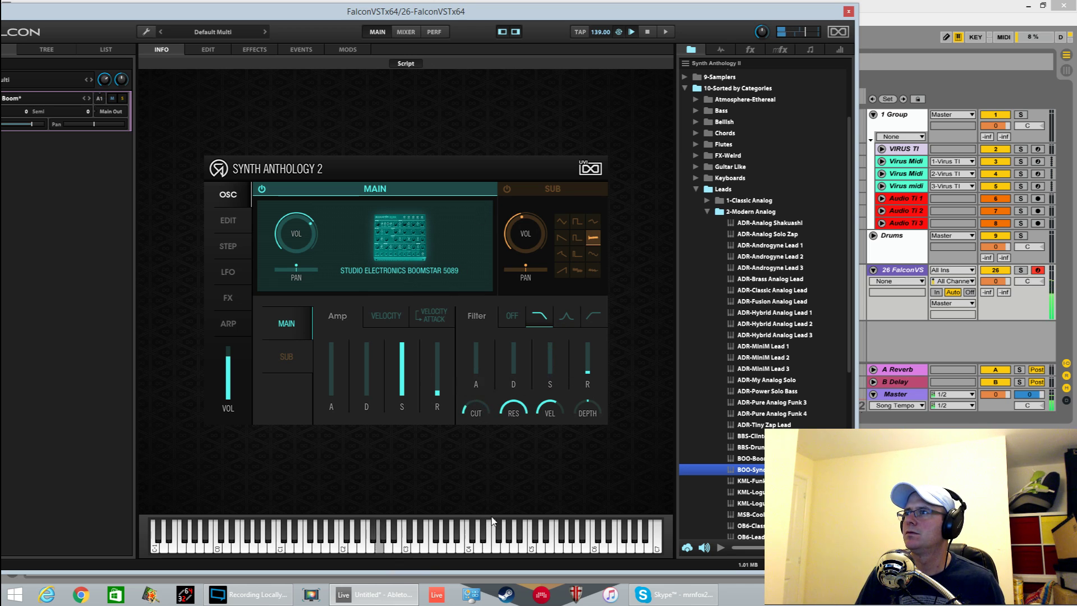
click(516, 363)
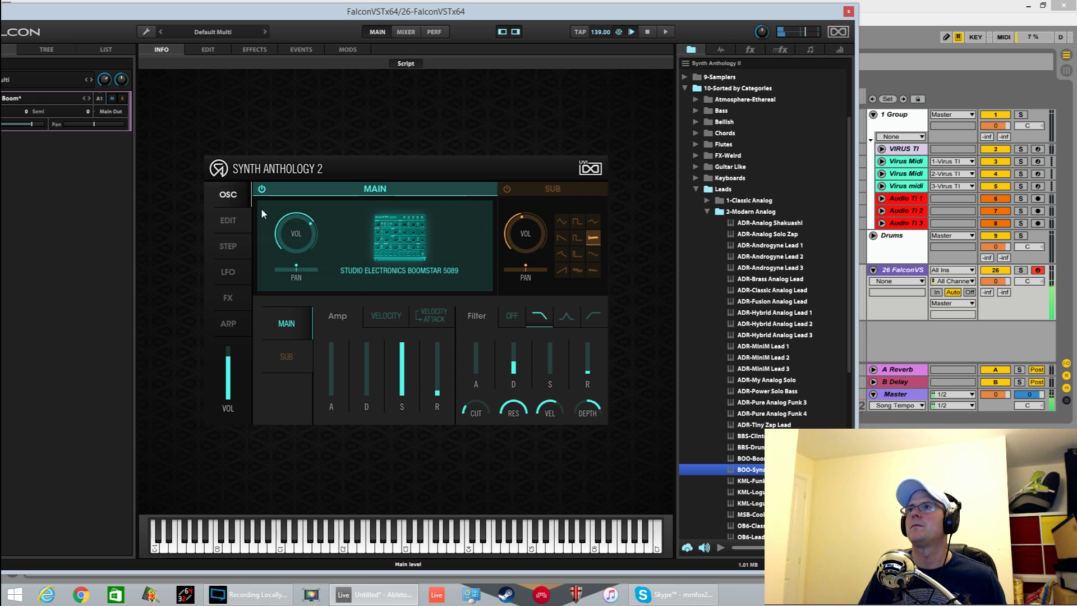
- Turn off mono for the Main layer, set its stereo mode to UNI, and raise detune and color
click(246, 220)
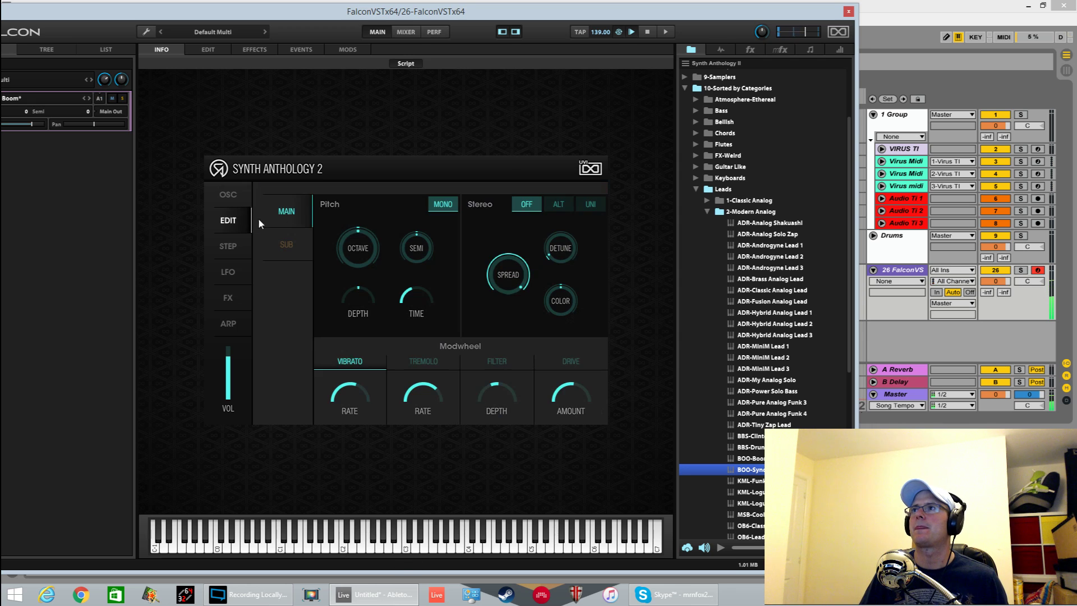
click(587, 210)
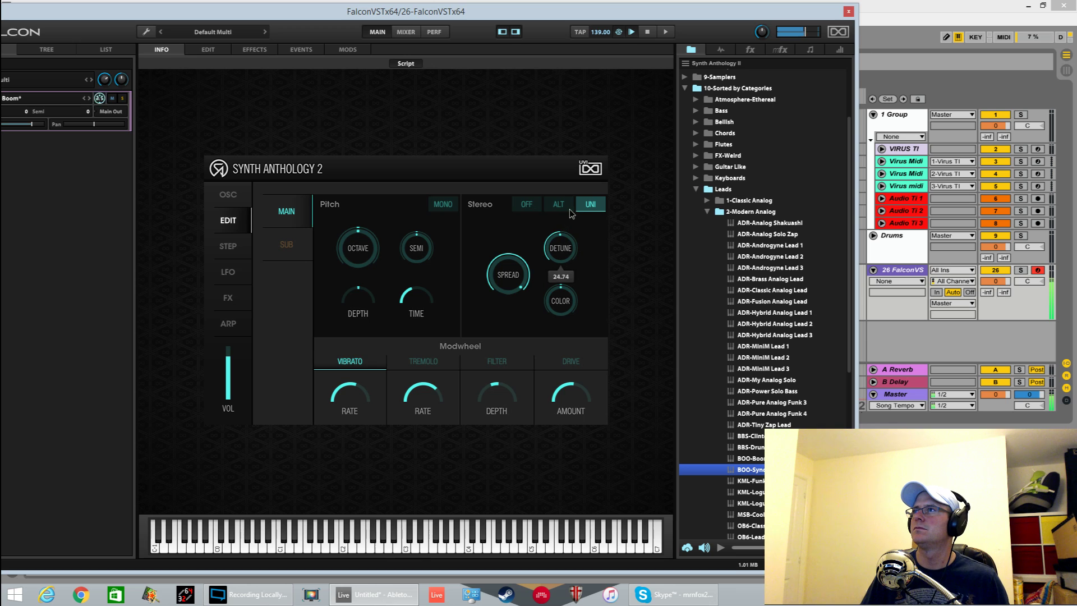
click(522, 207)
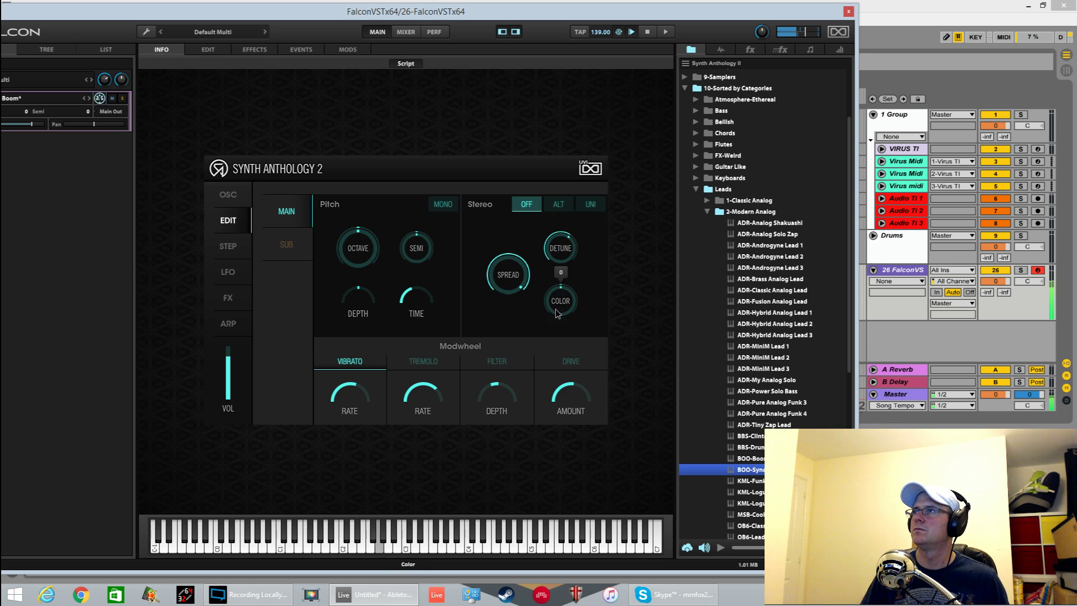
click(590, 204)
mouse_move(561, 294)
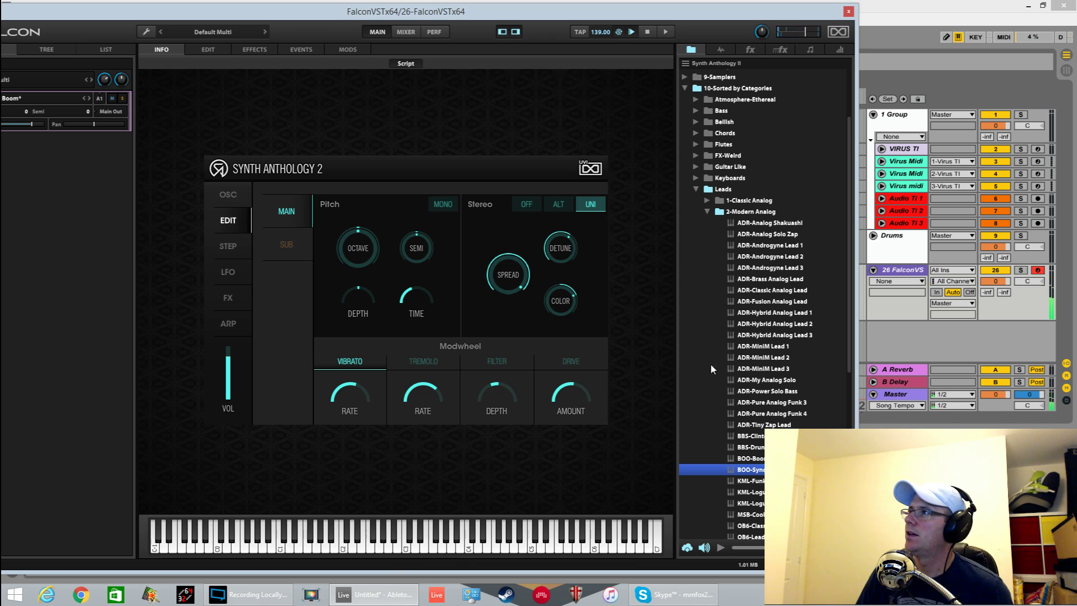
- Browse the 9-Samplers subfolders and the Leads and Polysynth presets of 2-Modern Analog
click(695, 189)
click(683, 166)
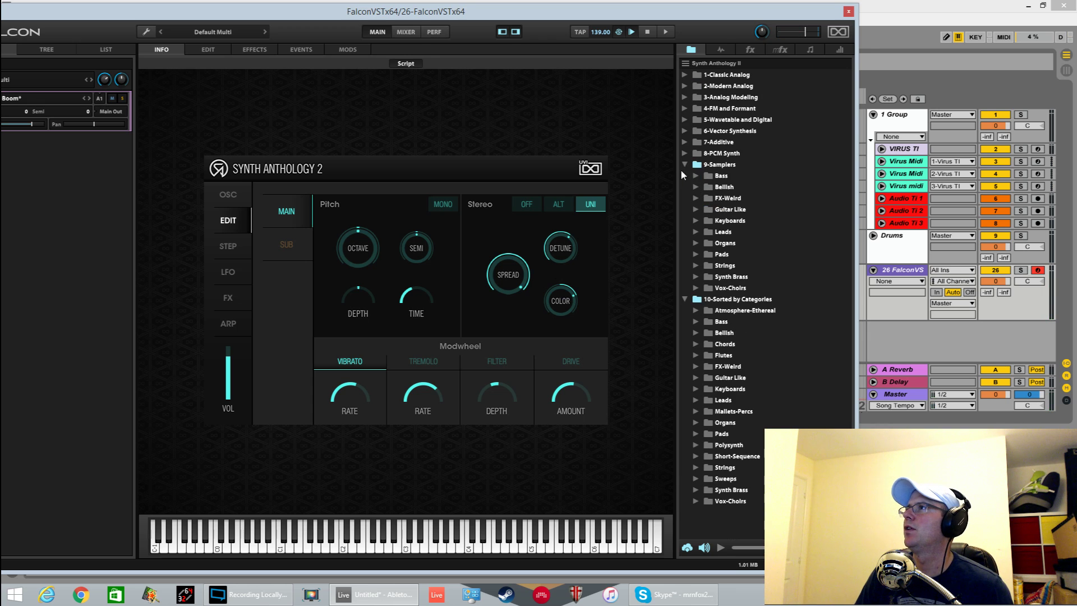
click(684, 164)
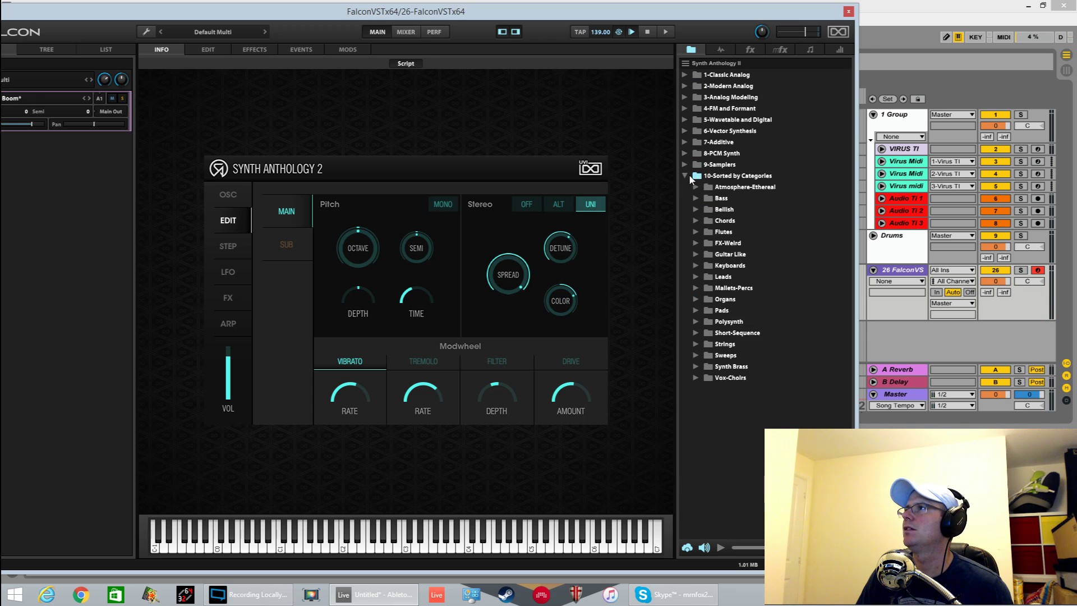
click(685, 176)
click(685, 86)
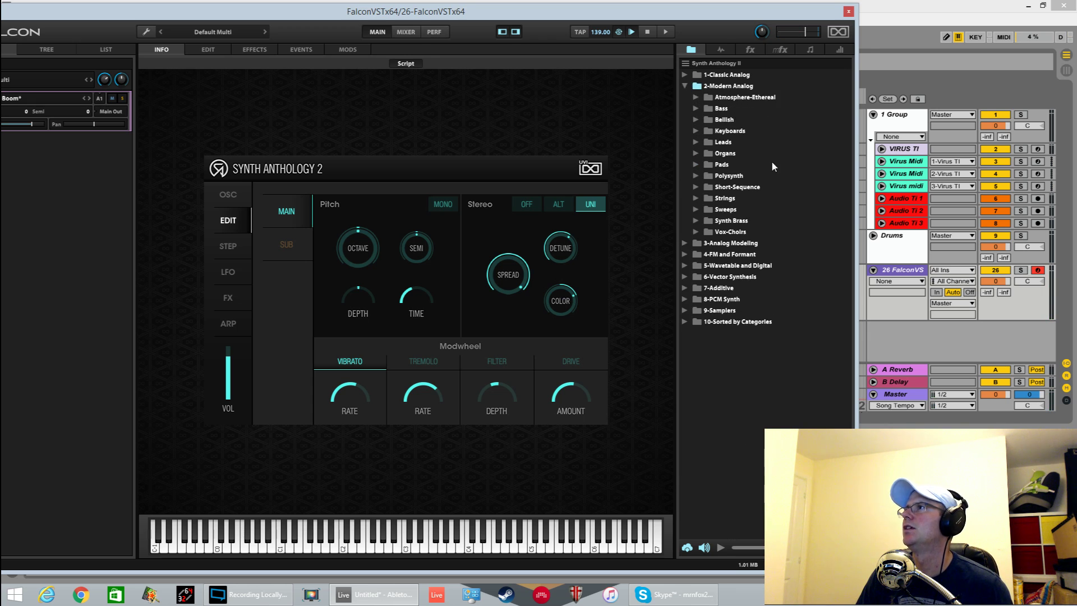
click(694, 142)
scroll(772, 283, down, 2)
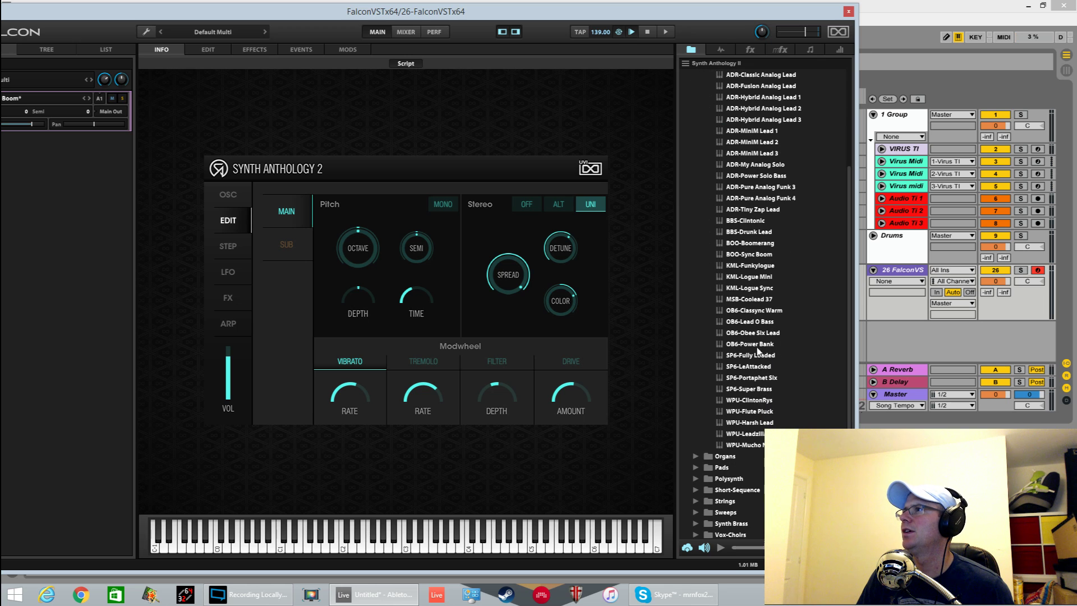
scroll(730, 158, up, 2)
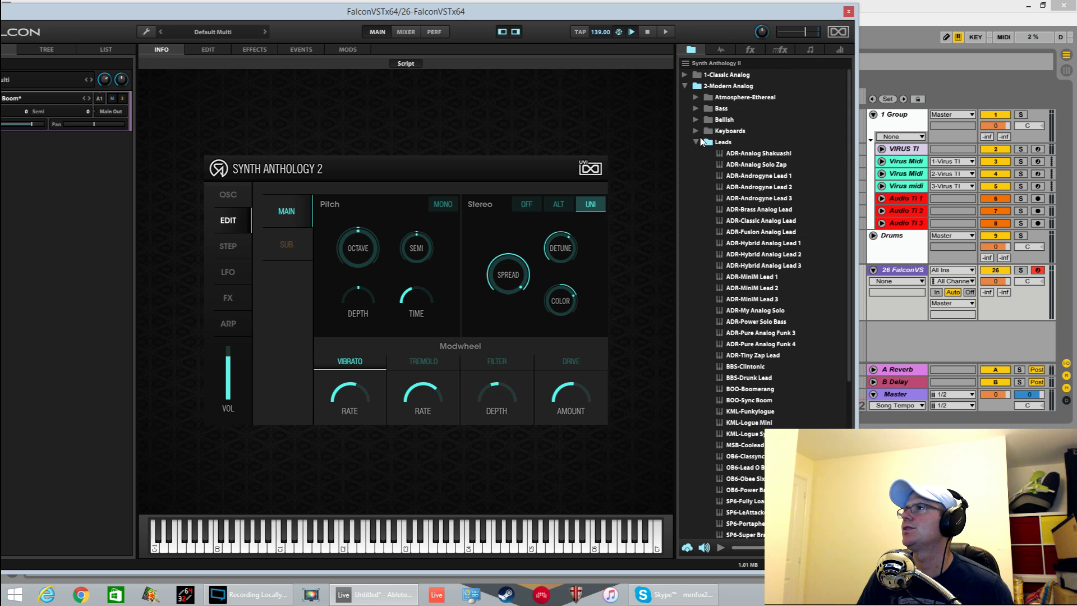
click(695, 142)
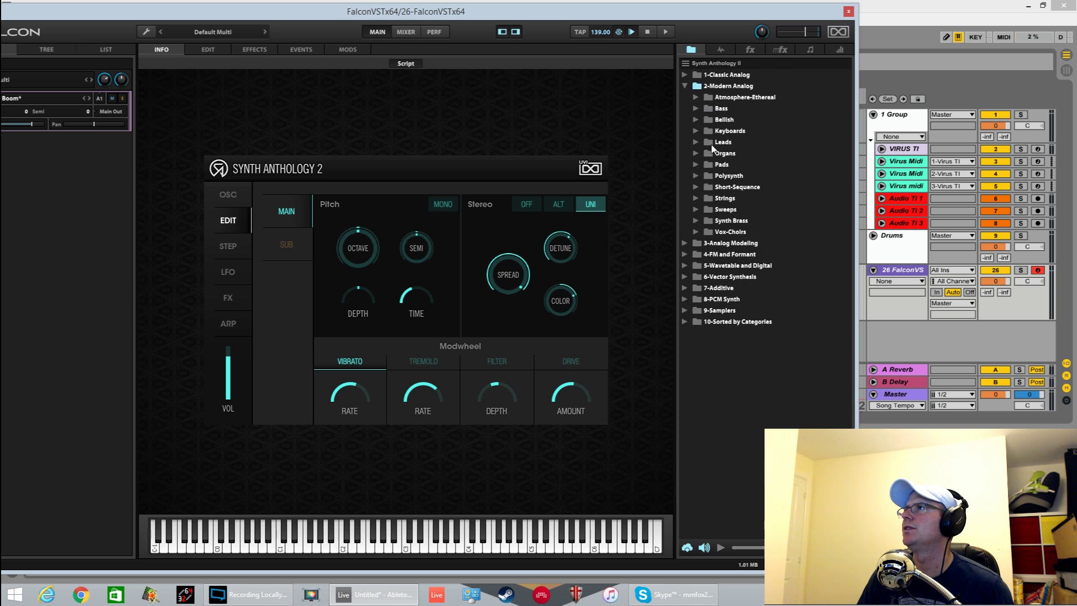
click(695, 176)
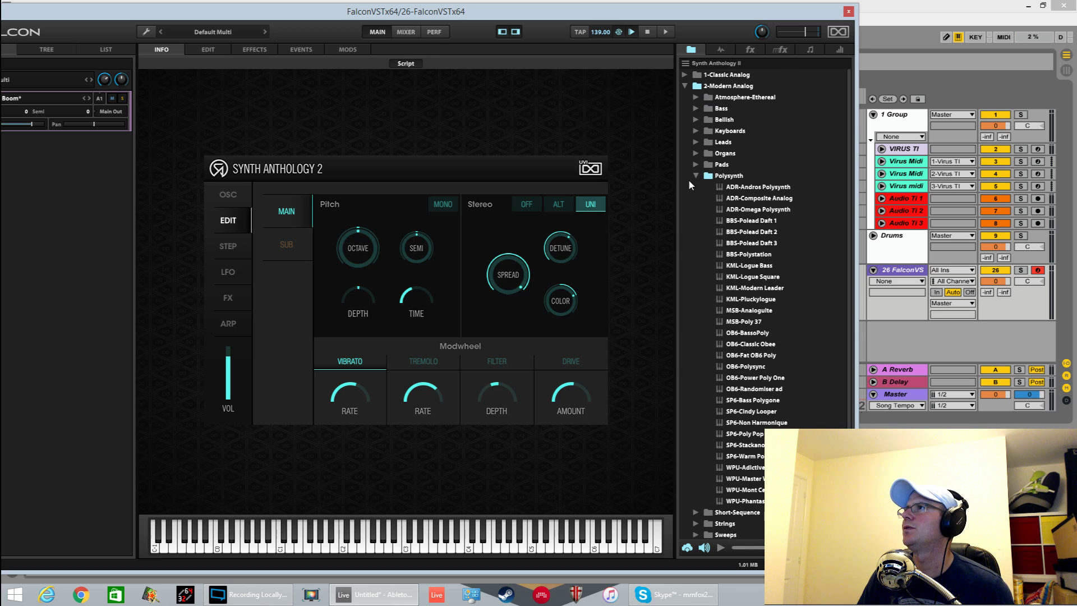
click(696, 176)
click(685, 86)
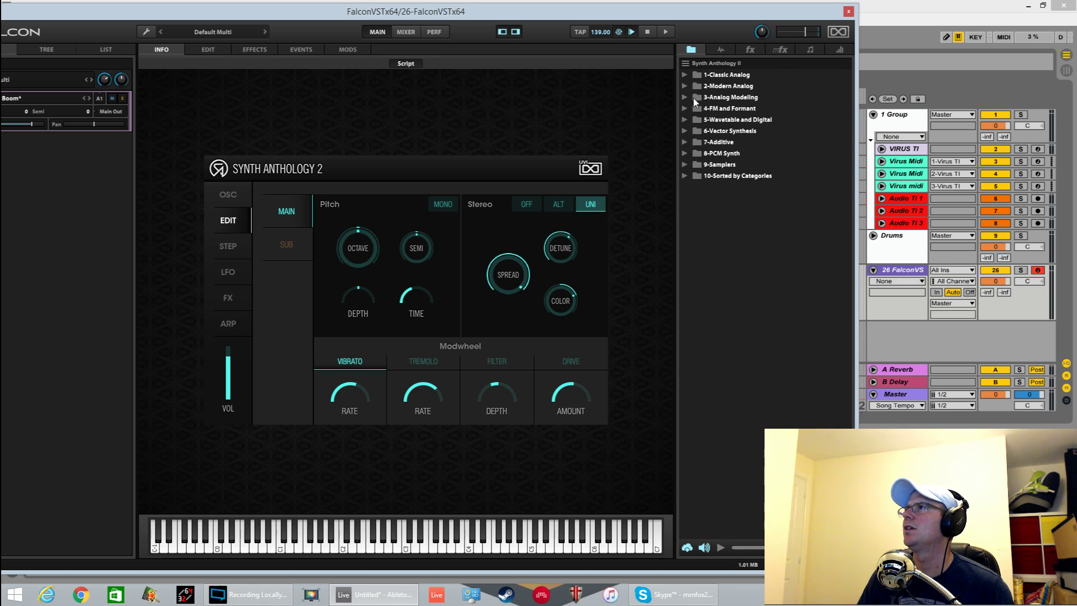
- Load the VRC-Bad Sync Solo preset from the Leads folder of 3-Analog Modeling
click(685, 97)
click(696, 198)
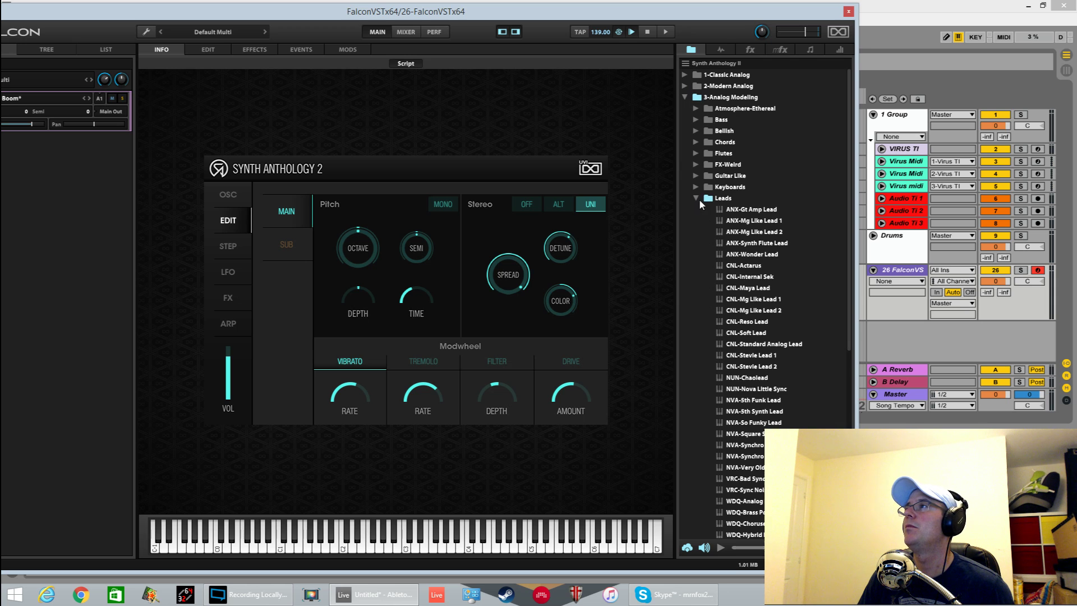
scroll(759, 404, down, 4)
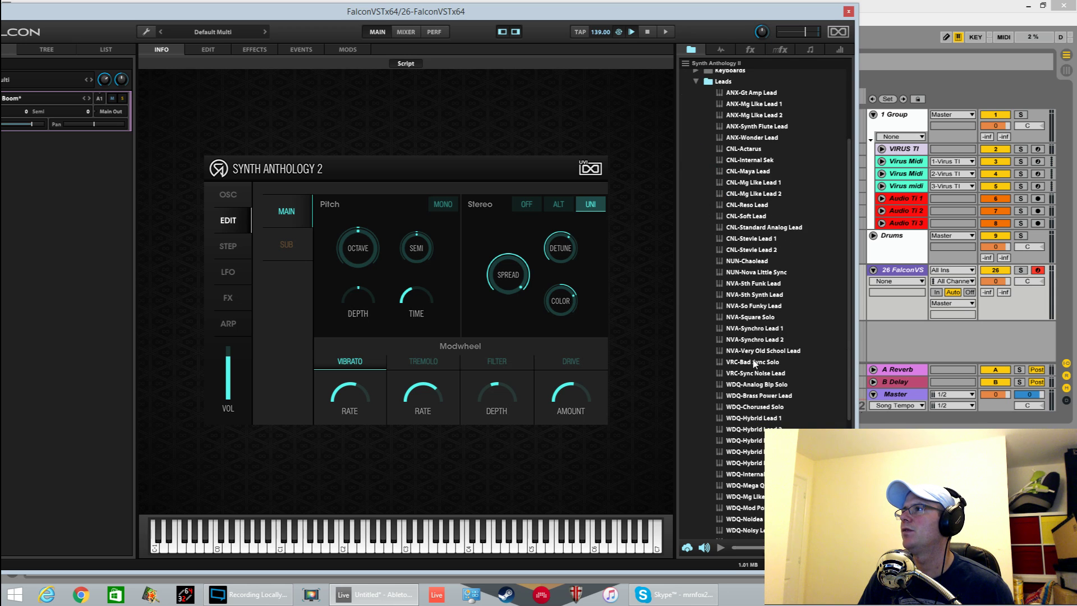
double_click(754, 363)
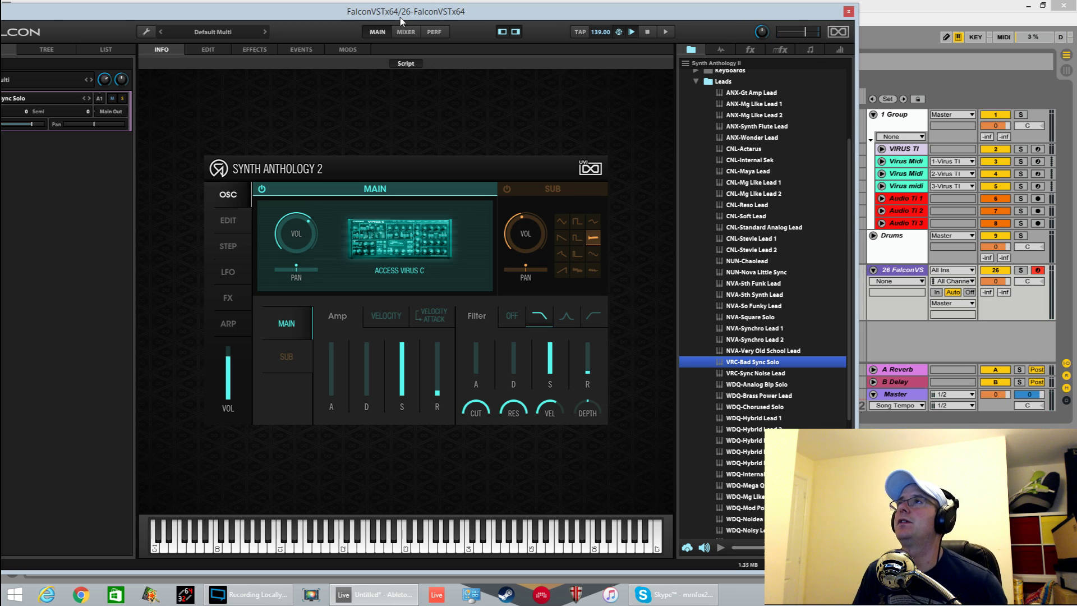
- Move the Falcon window so its parts list is fully in view, and collapse the open preset folders
drag(401, 21, 483, 5)
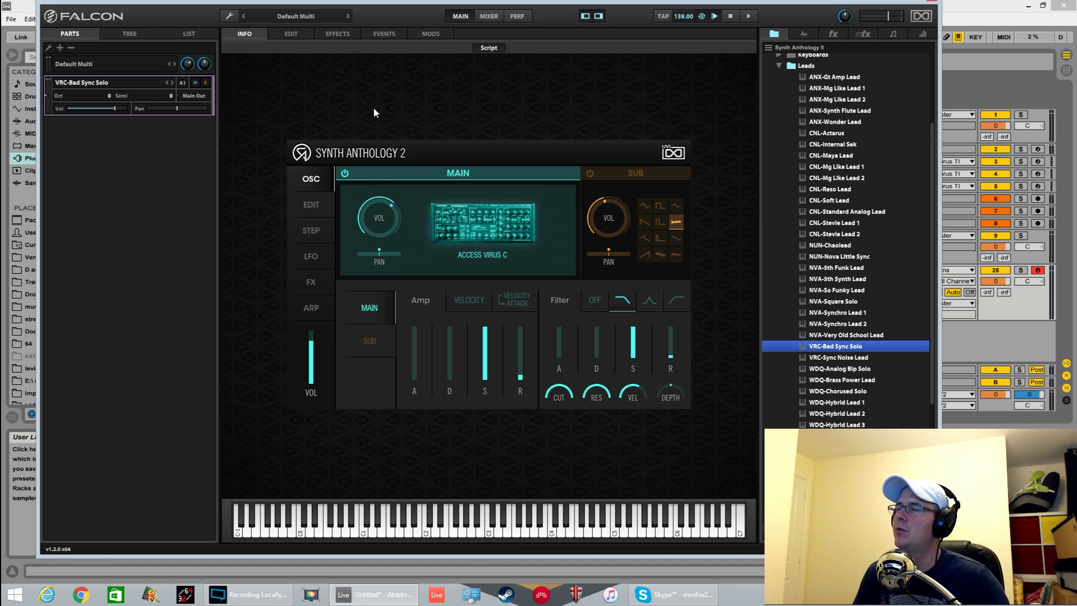
click(776, 65)
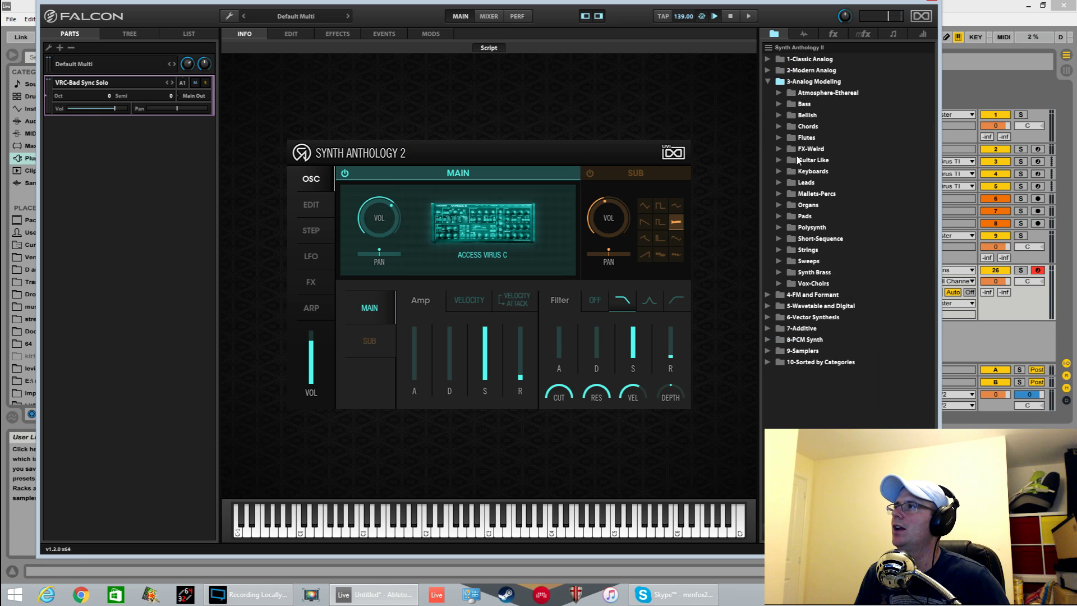
click(767, 82)
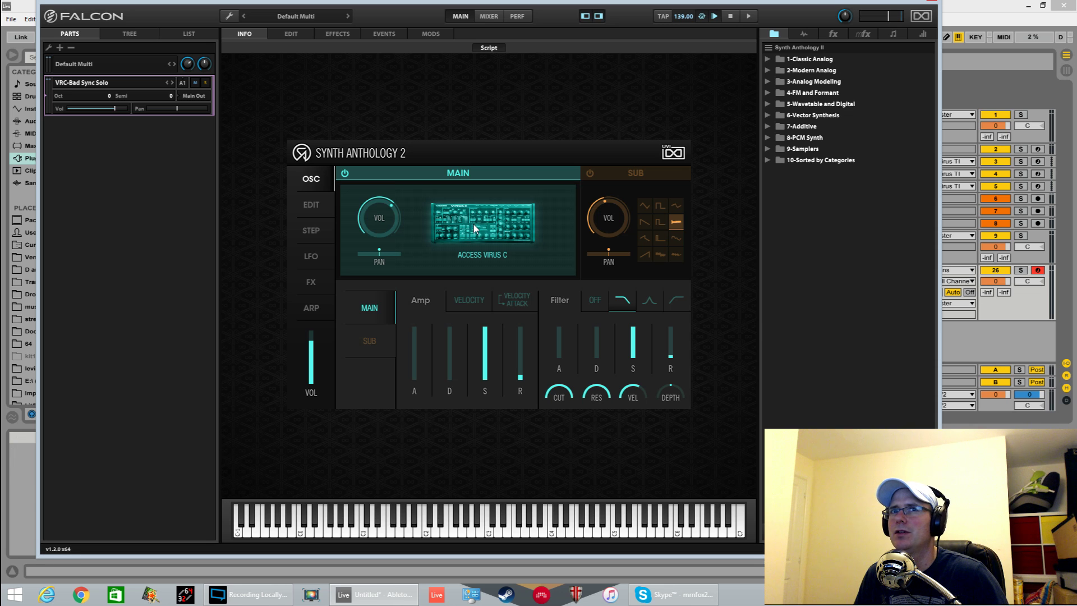
- Switch to Chrome and search the web for "uvi player"
click(82, 593)
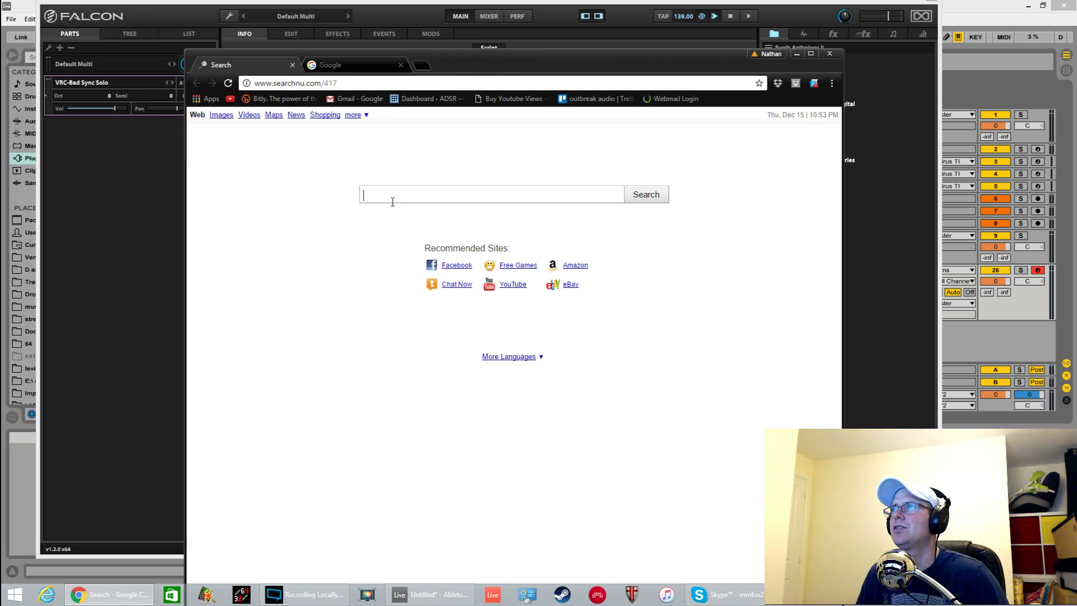
text(uvi)
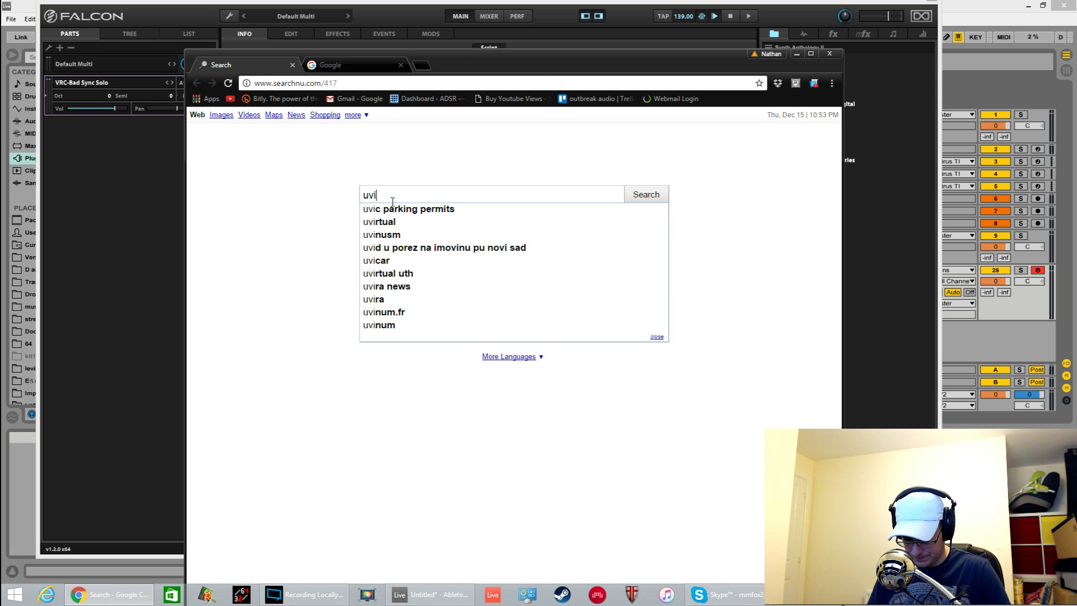
text( player)
key(Return)
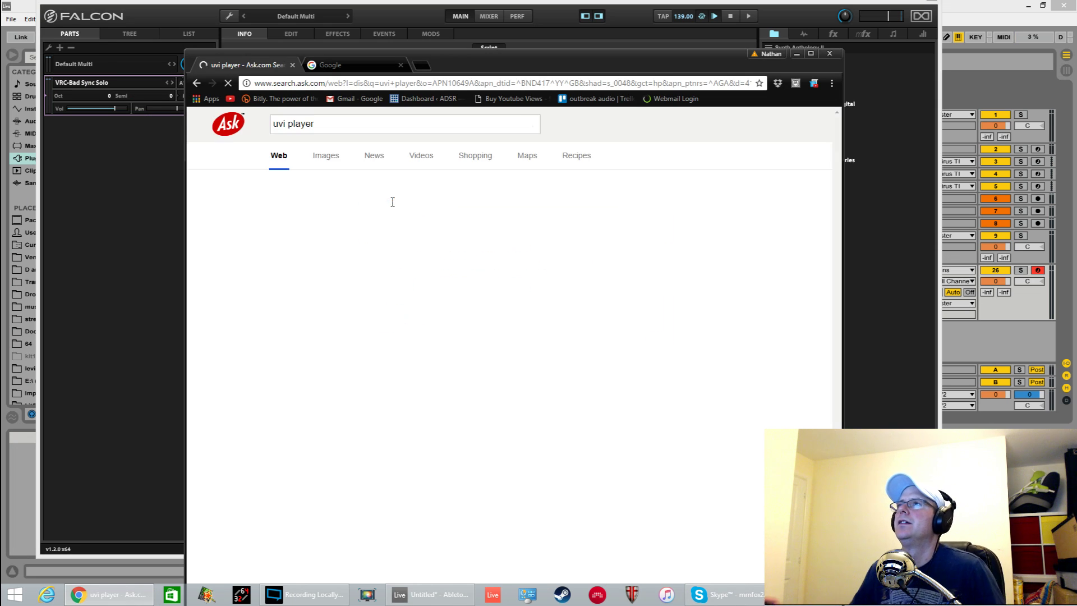
- Read through the UVI Workstation overview page from the uvi player search results, and close the browser to return to Falcon
click(308, 359)
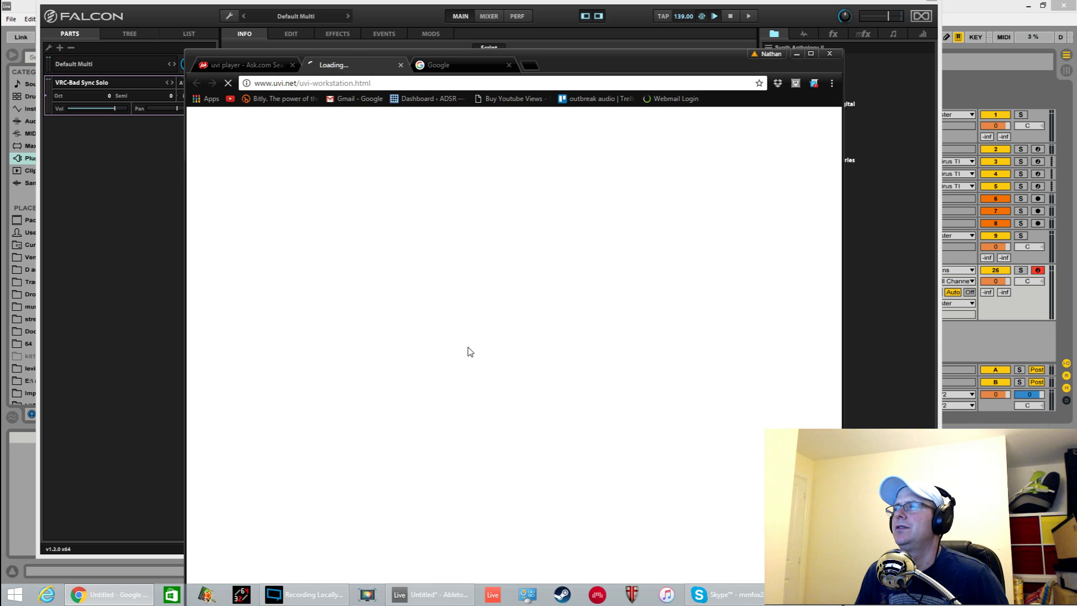
drag(589, 70, 591, 33)
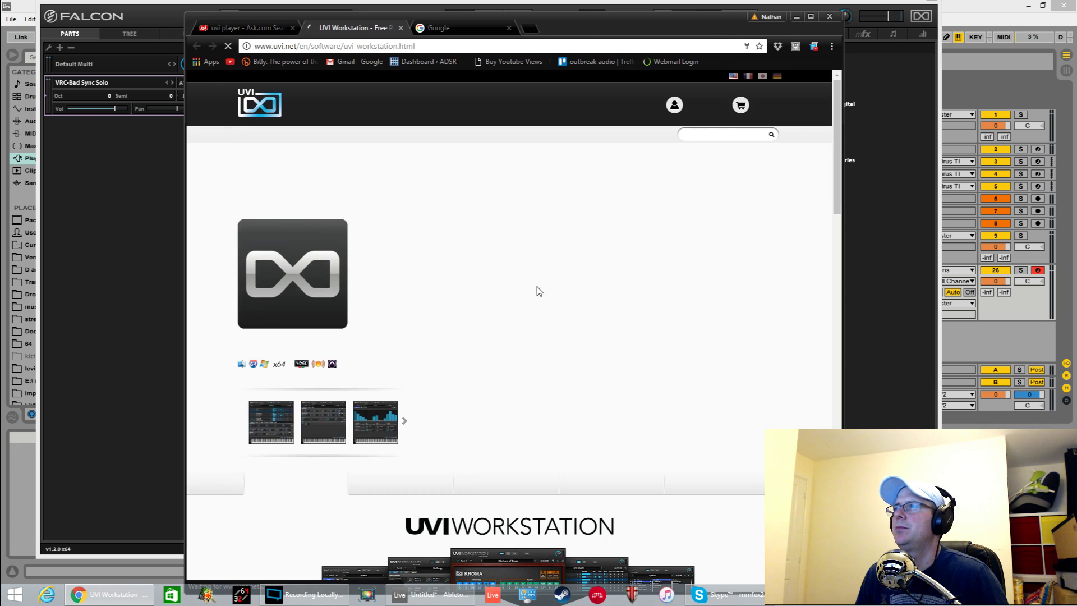
scroll(705, 341, down, 6)
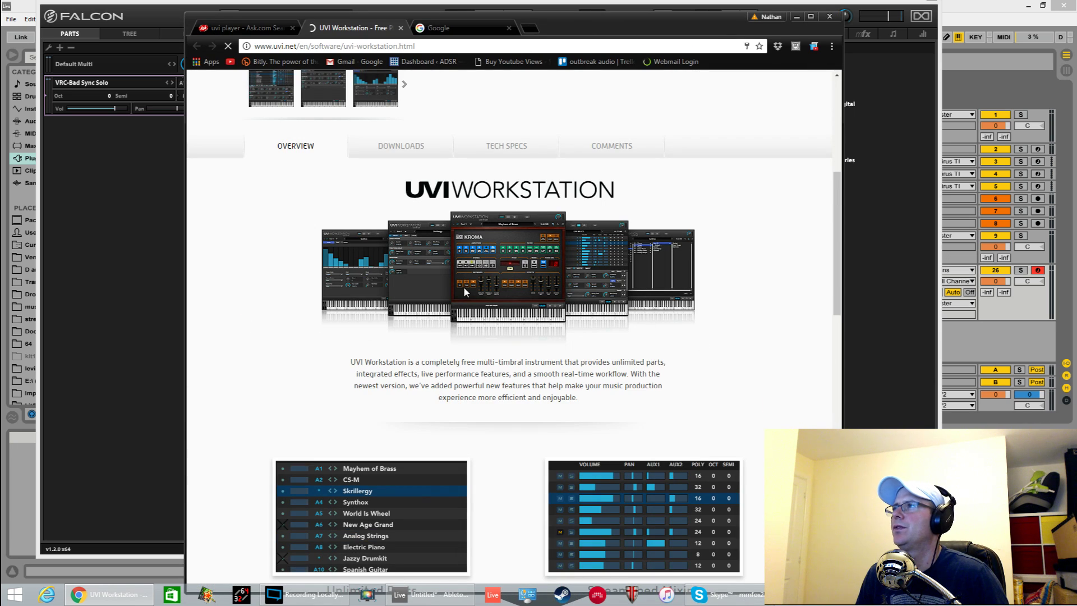
scroll(597, 274, down, 5)
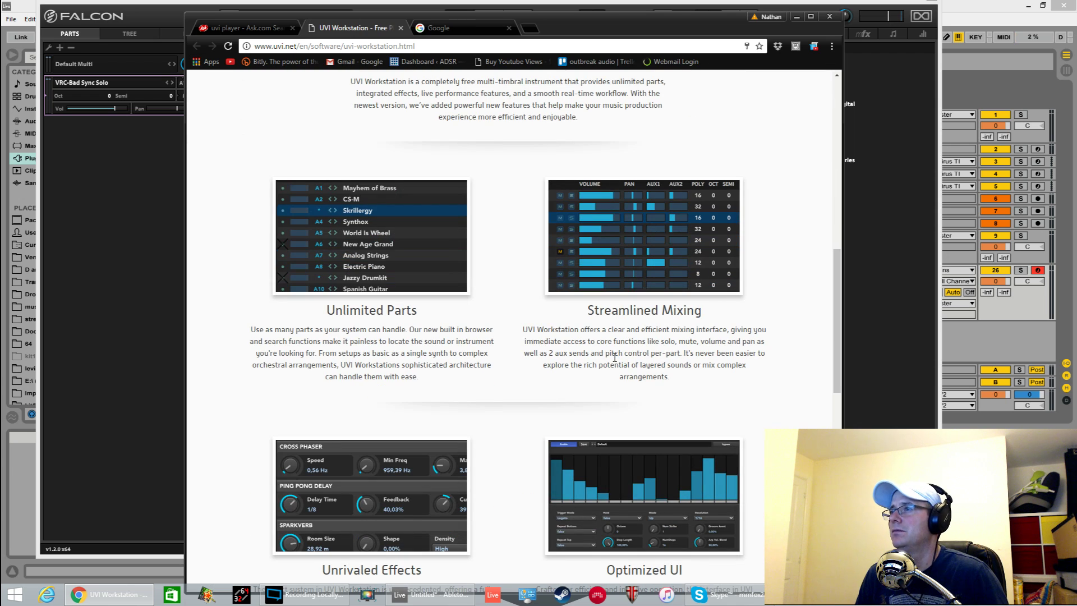
scroll(543, 237, up, 1)
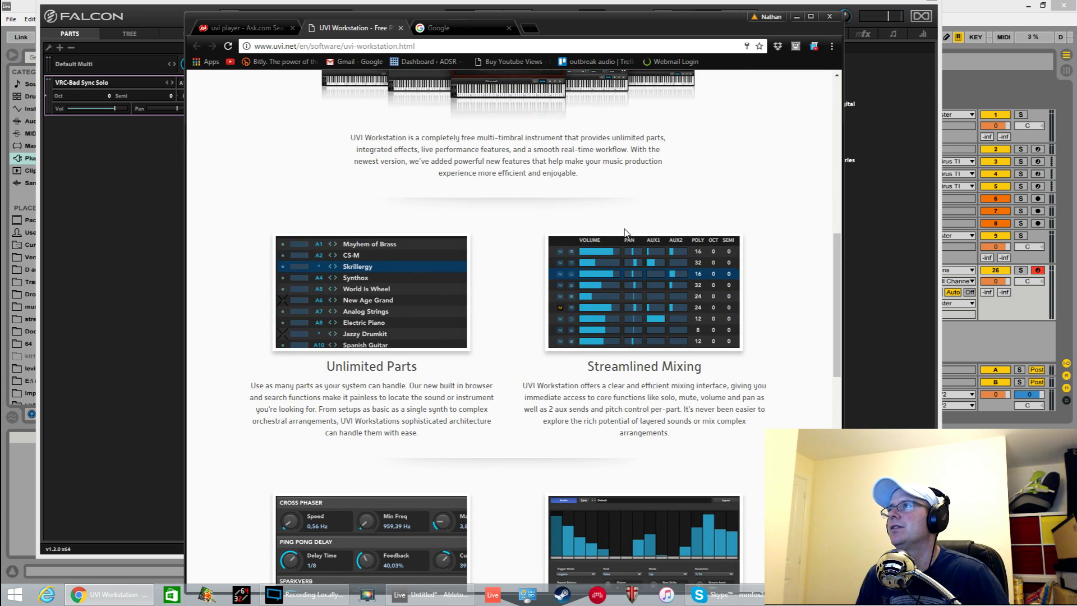
scroll(624, 227, up, 9)
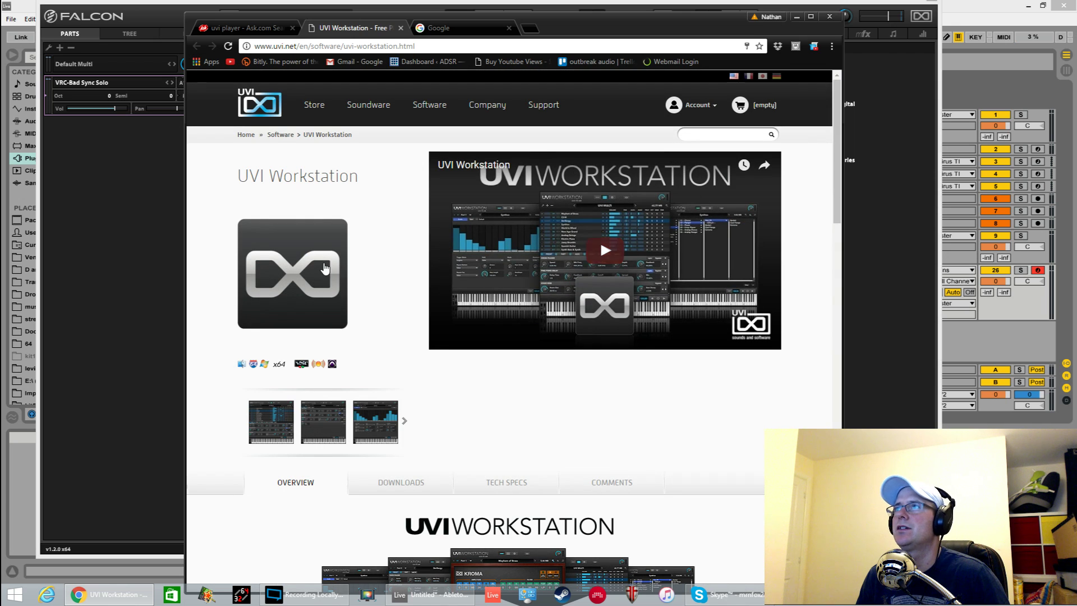
click(829, 17)
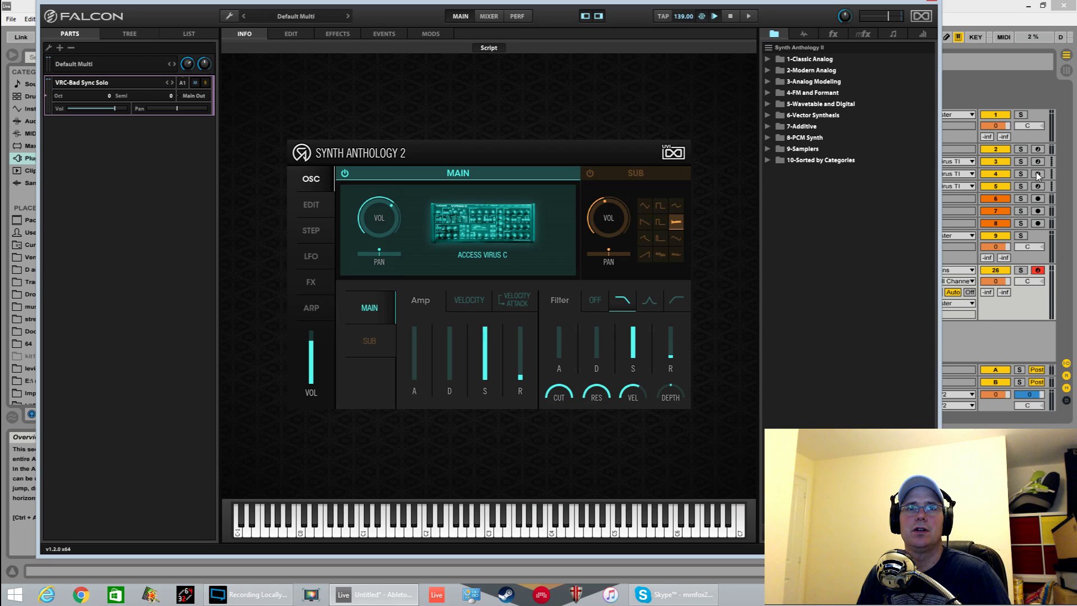